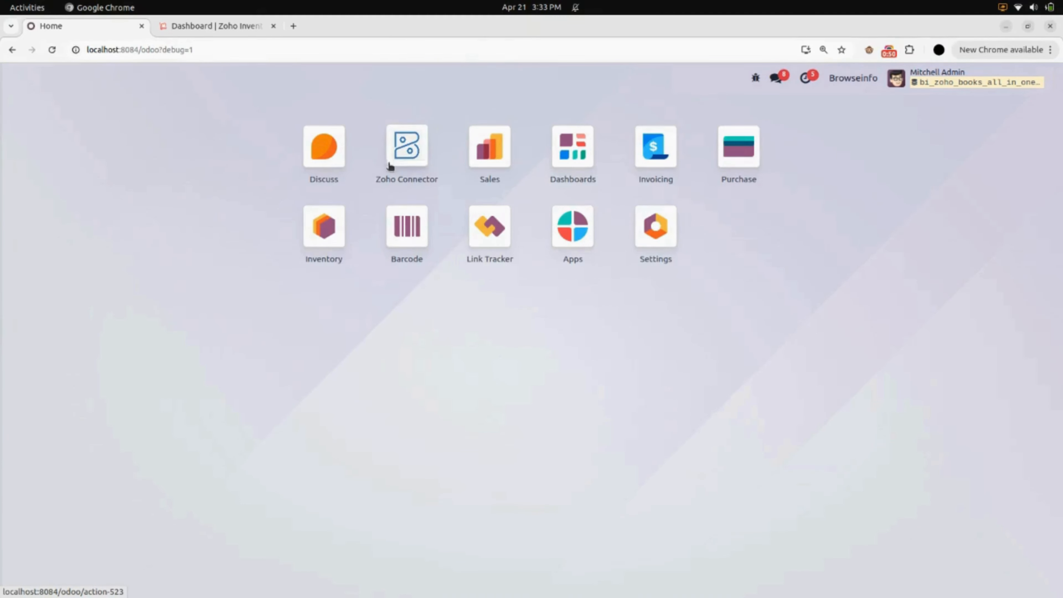
- Open the ZOHO instance record from the Zoho Connector's instance configuration
click(414, 166)
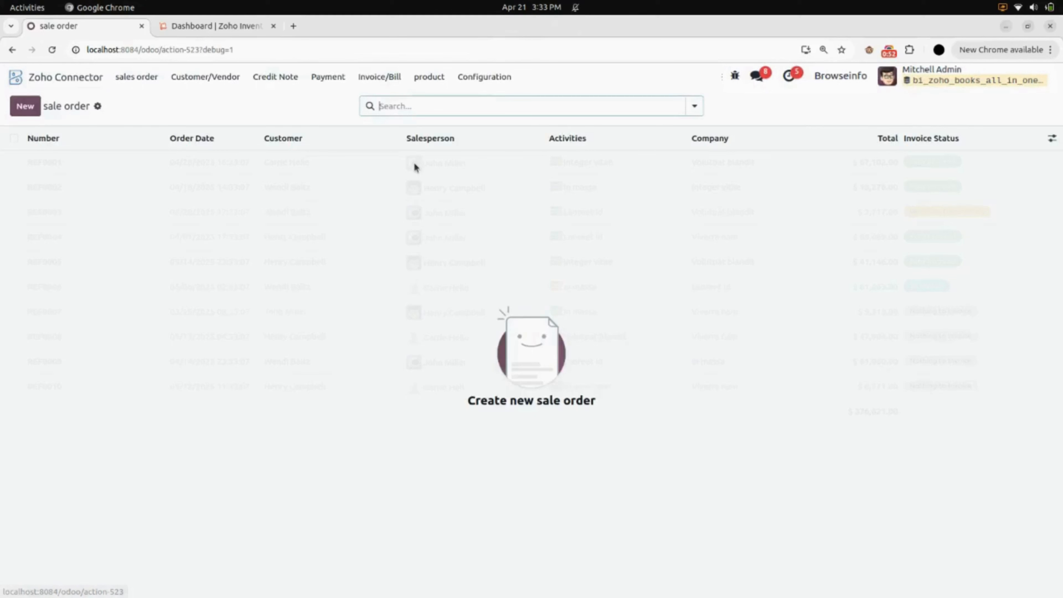
click(486, 79)
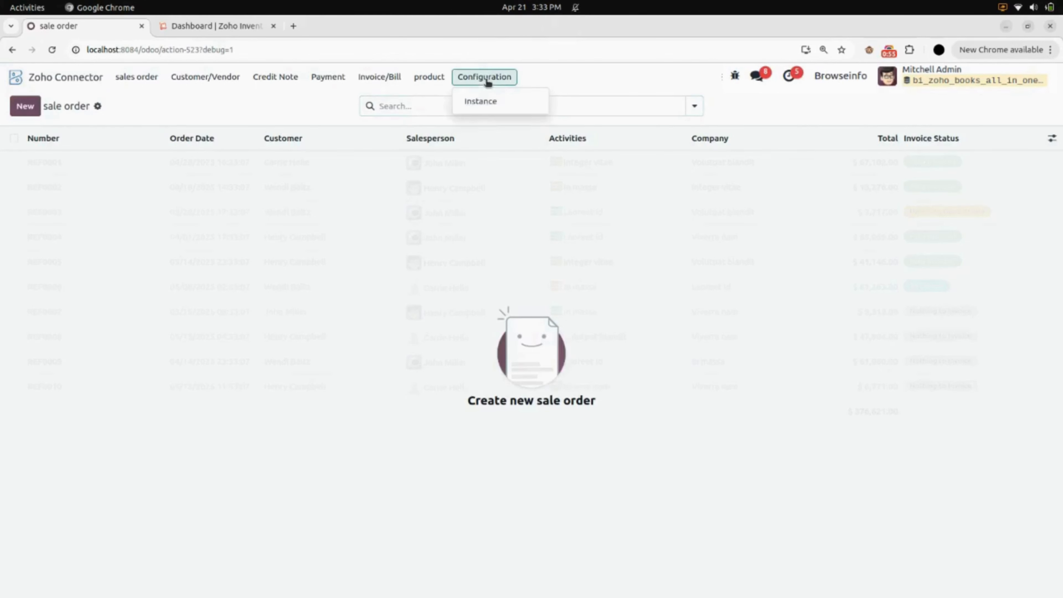
click(502, 108)
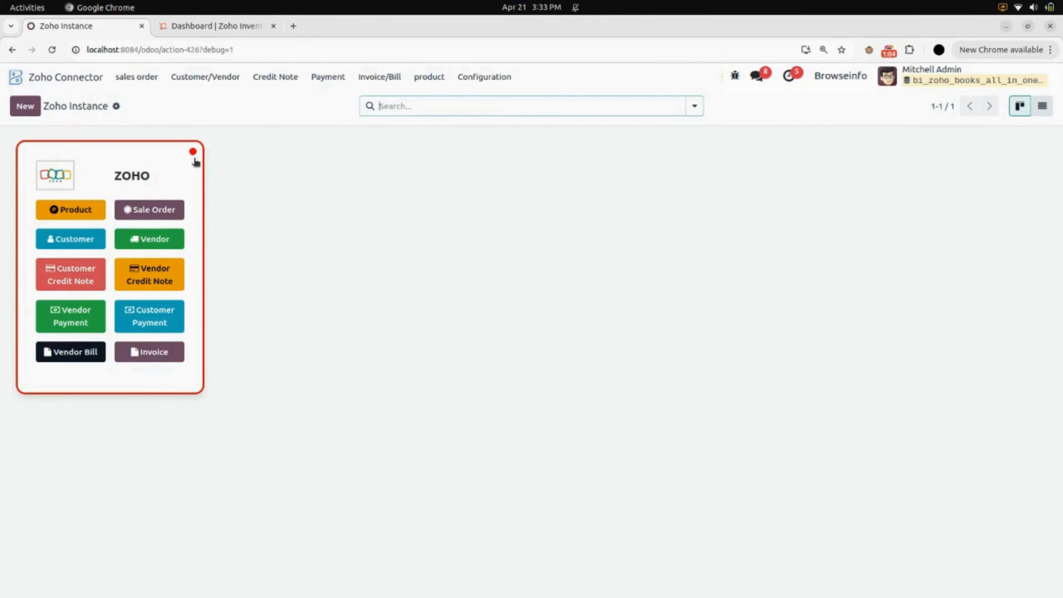
click(168, 187)
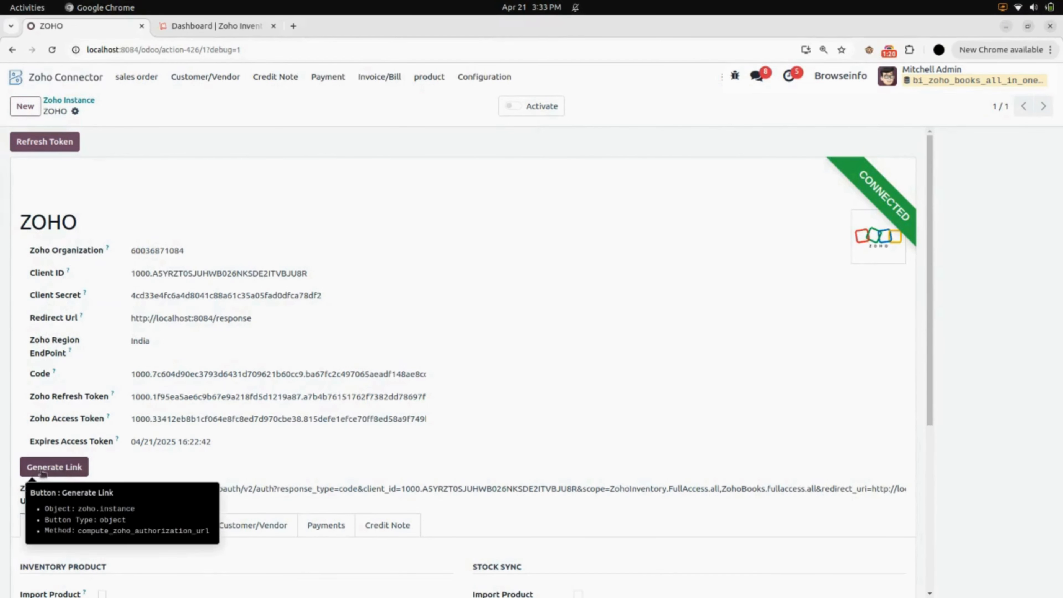
- Generate the instance's authorization link, grant Browseinfo access to Zoho Books and Inventory, and close the old instance tab
click(54, 468)
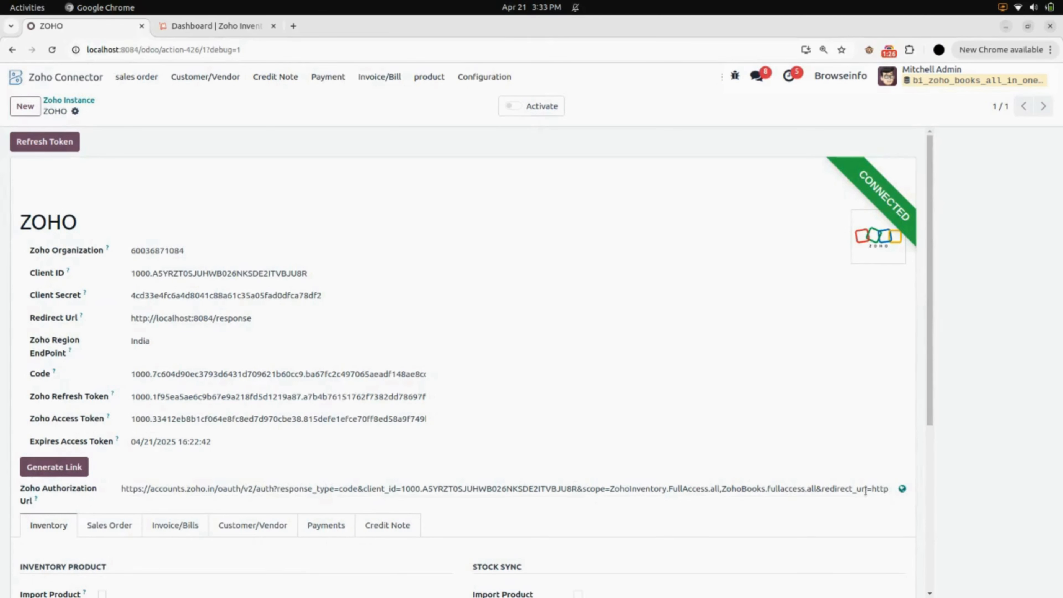
click(901, 489)
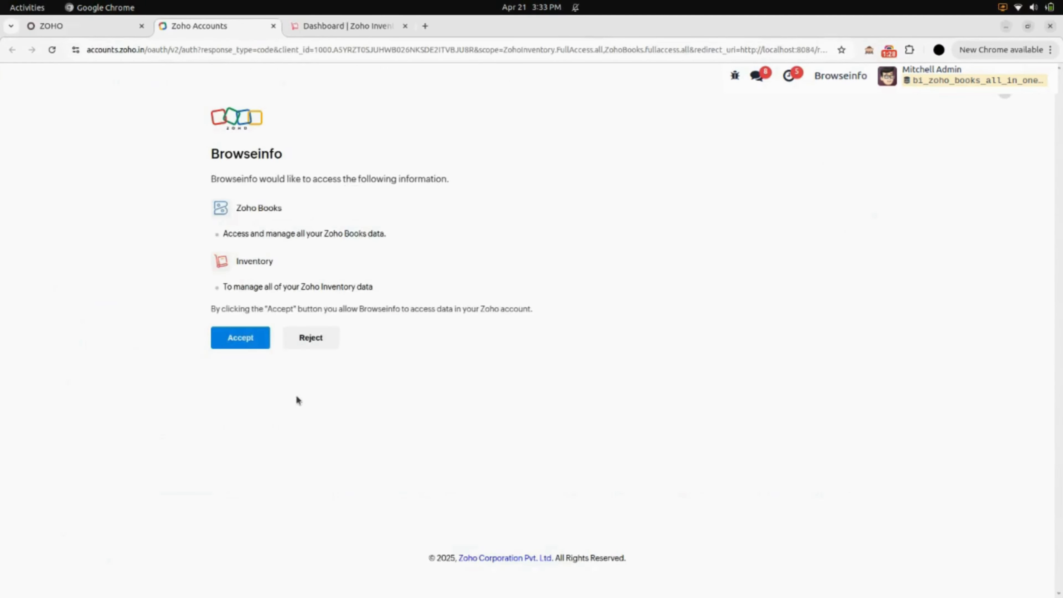
click(241, 338)
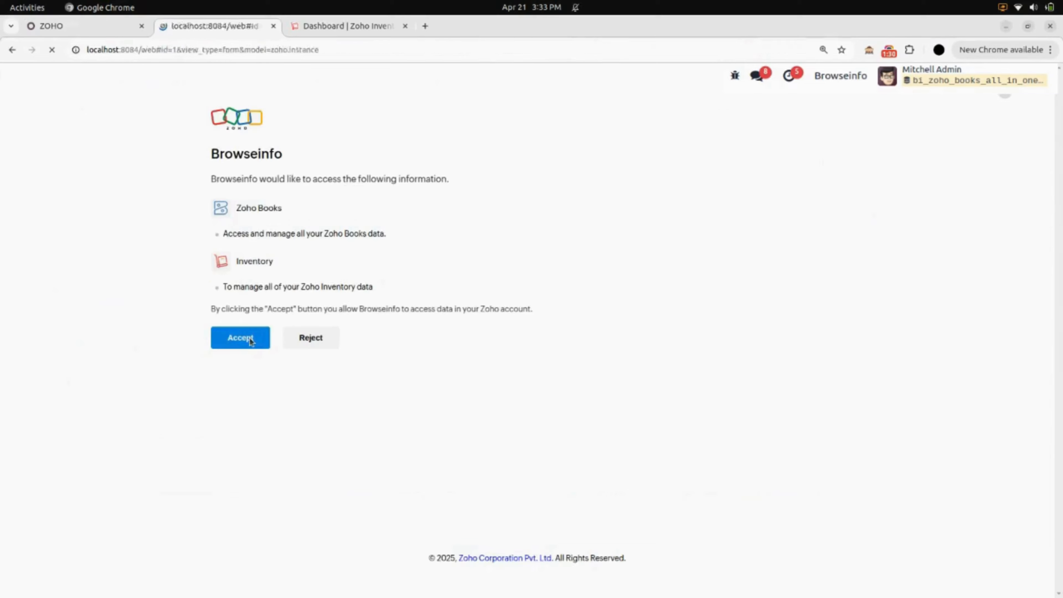
click(142, 26)
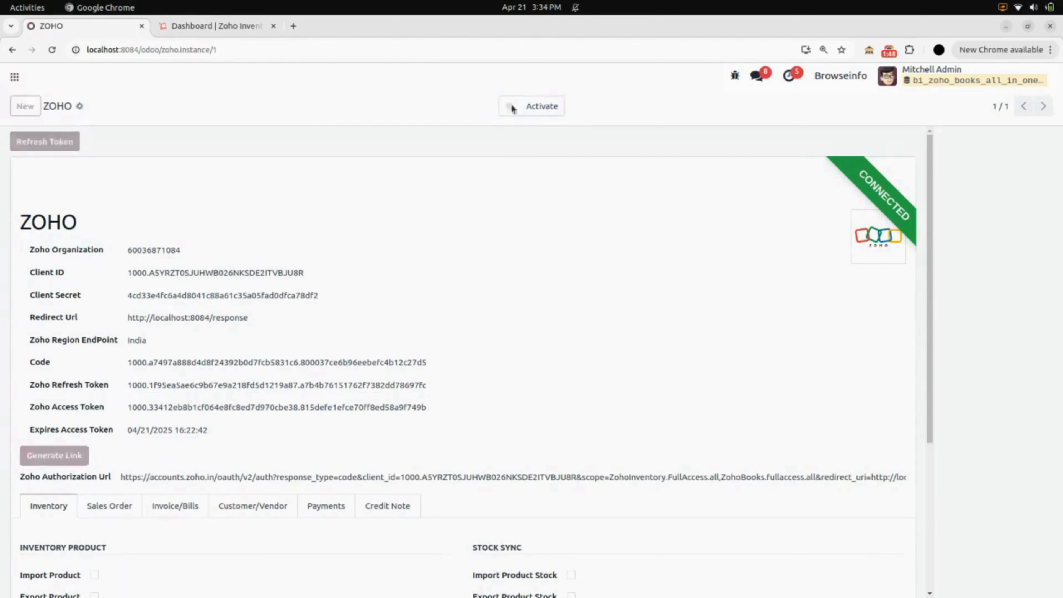
- Activate the ZOHO instance and reopen its record from the Zoho Connector's instance overview
click(514, 107)
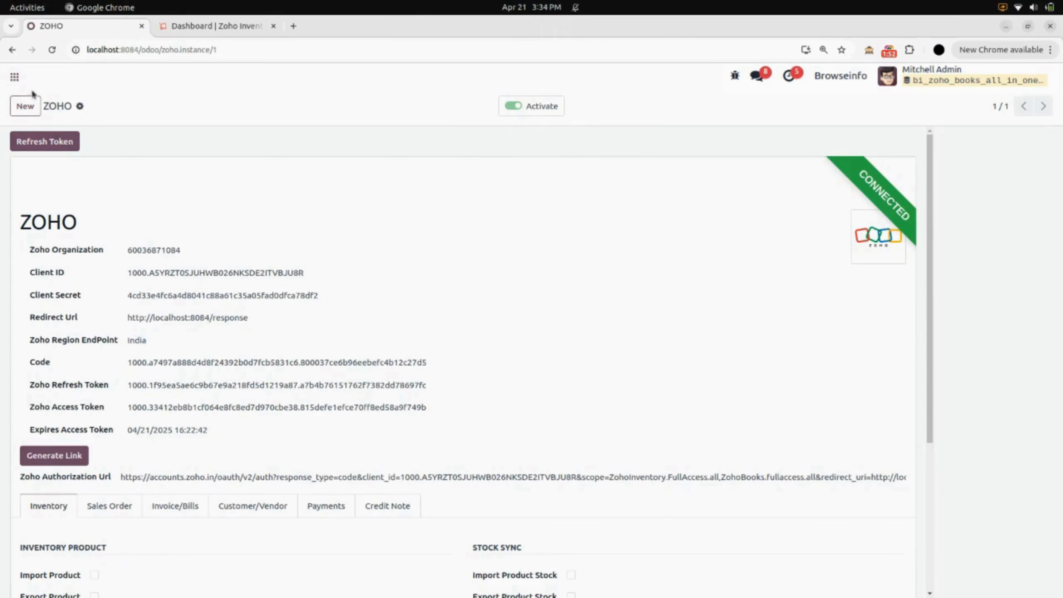
click(14, 77)
click(389, 148)
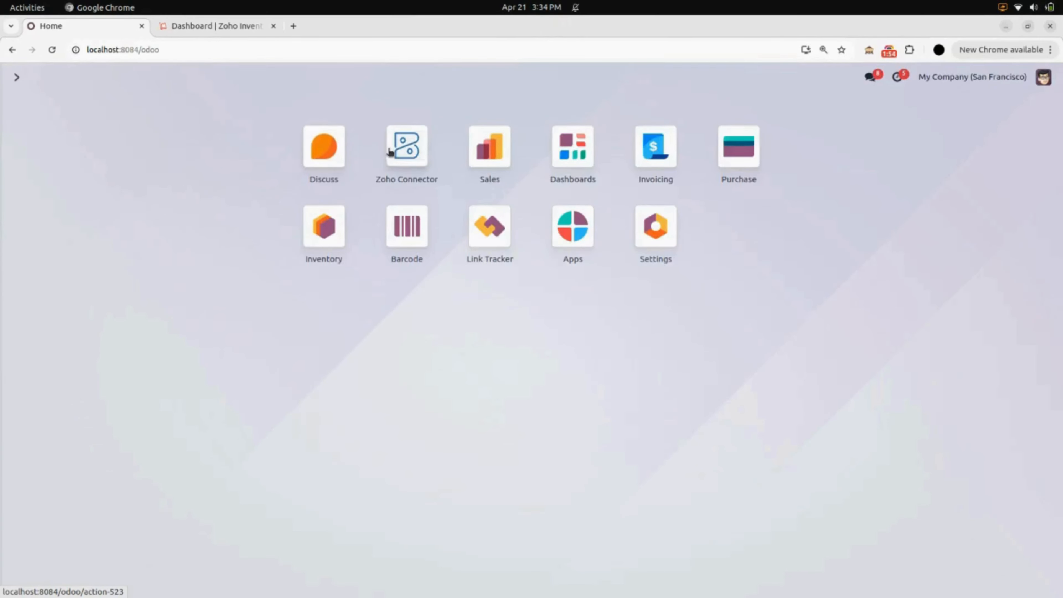
click(497, 78)
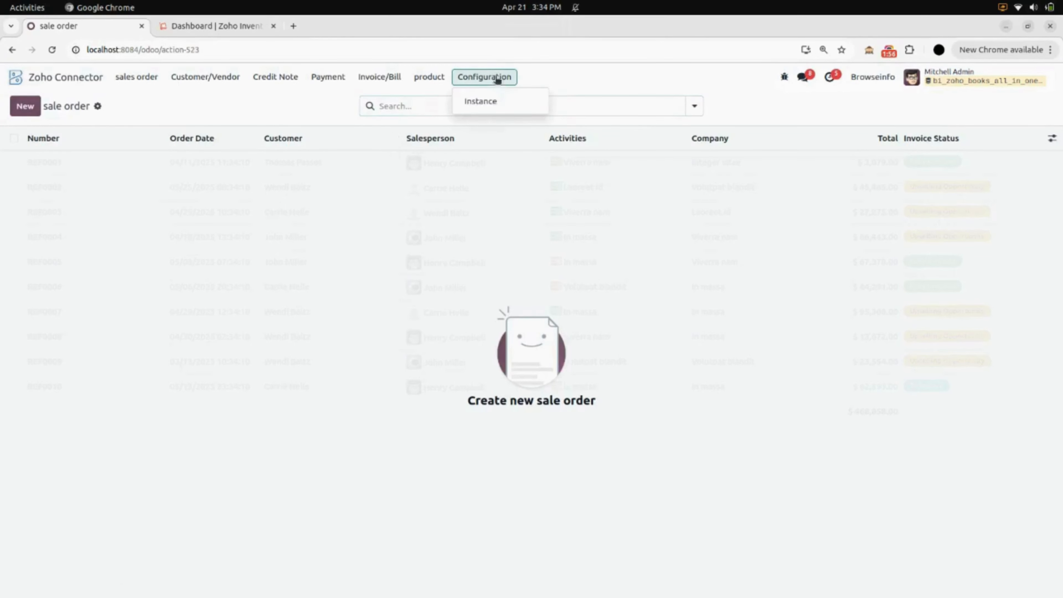
click(498, 103)
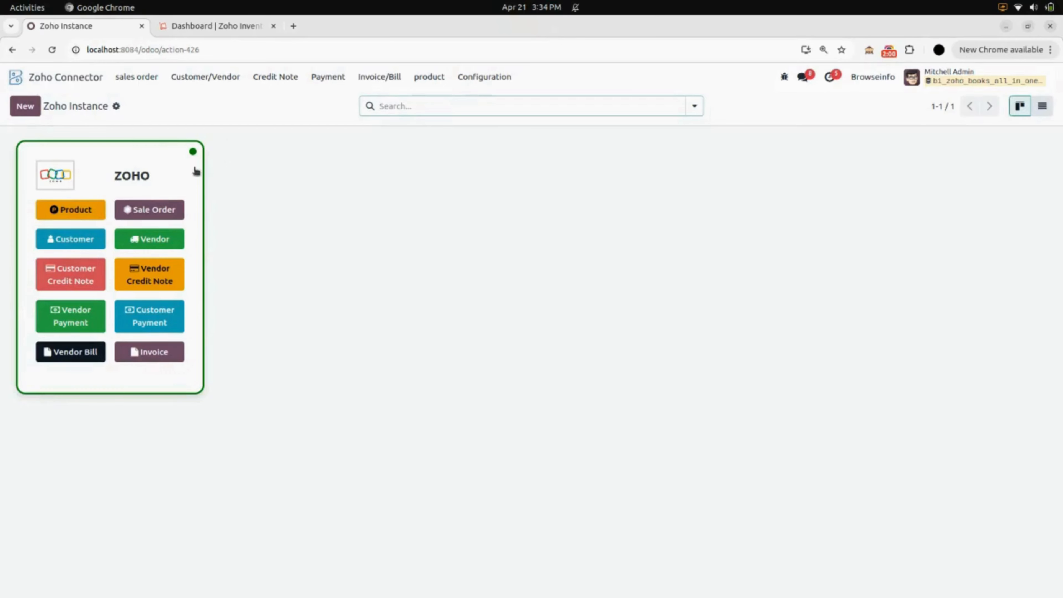
click(174, 179)
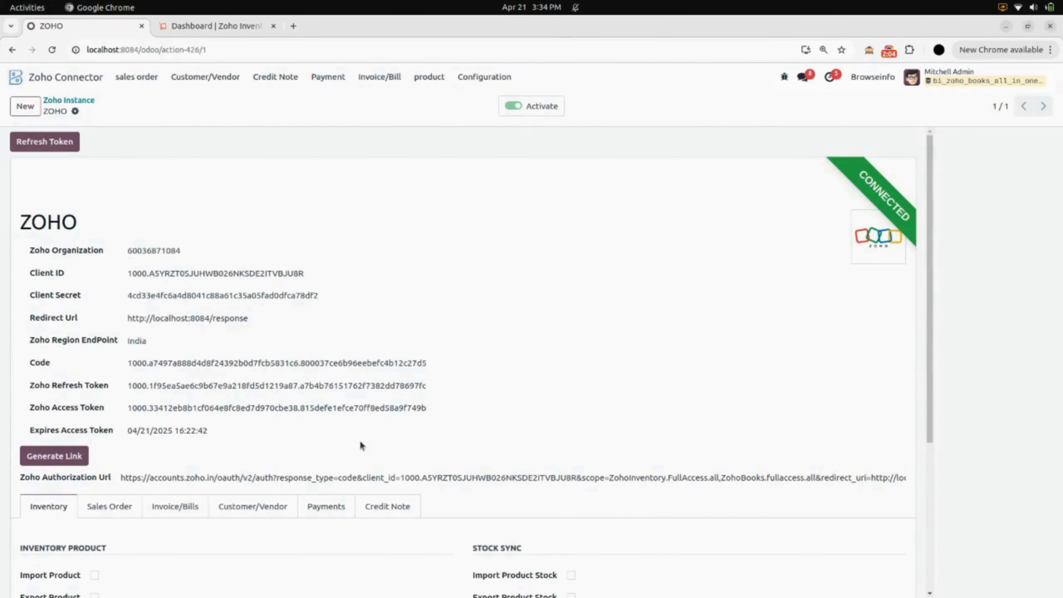
- Enable Import Product in the ZOHO instance's inventory settings and run the product scan
click(251, 34)
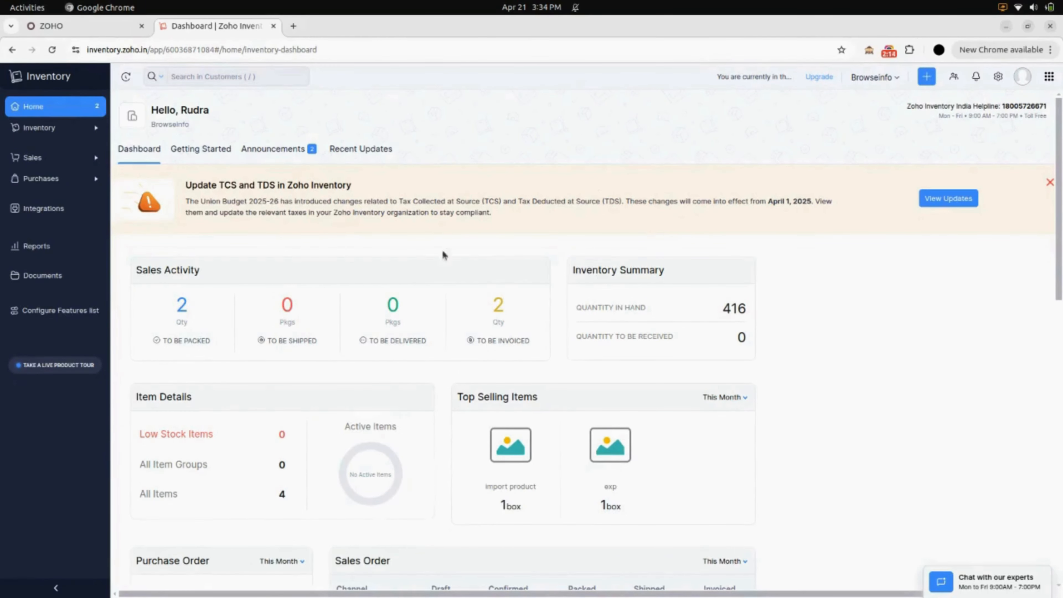
click(103, 25)
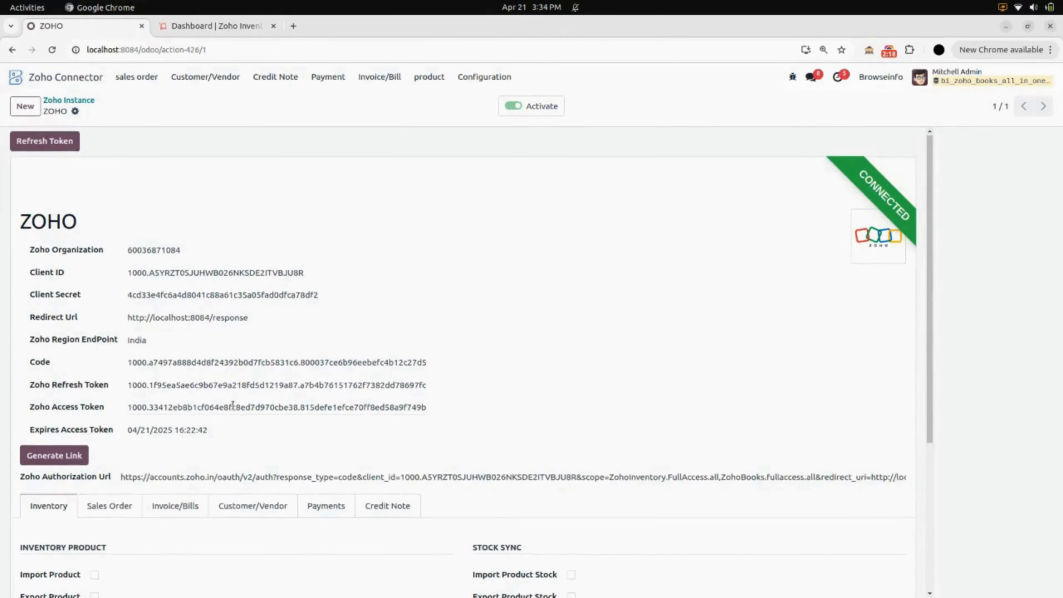
scroll(233, 405, down, 5)
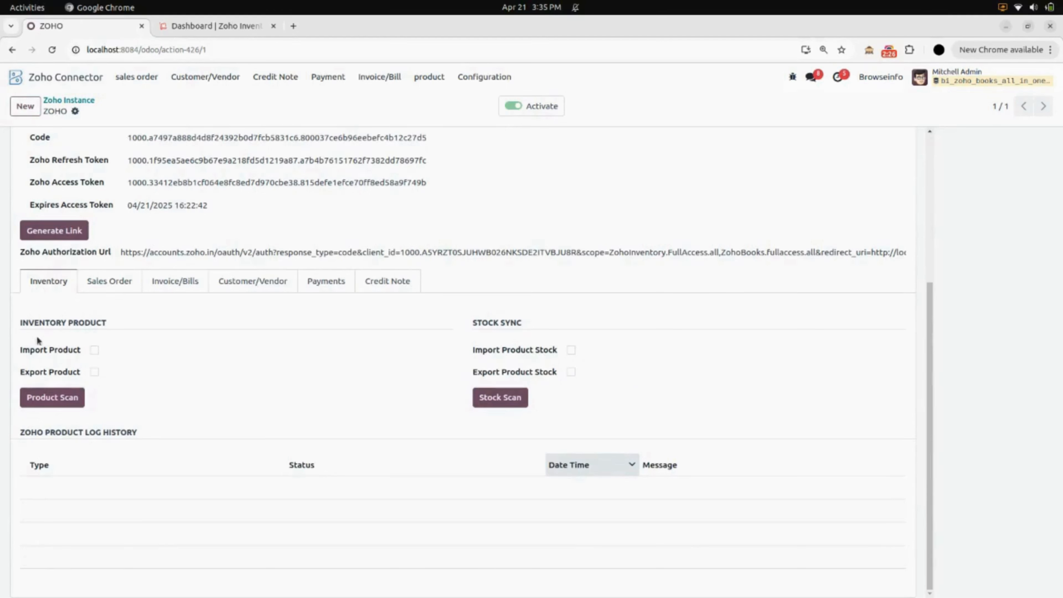
click(95, 349)
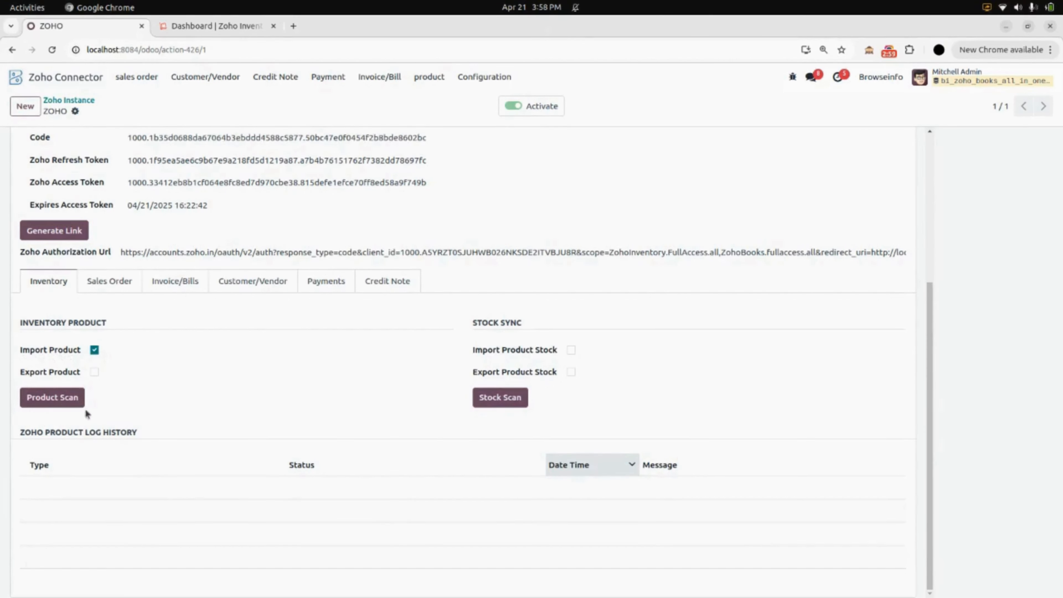
click(55, 404)
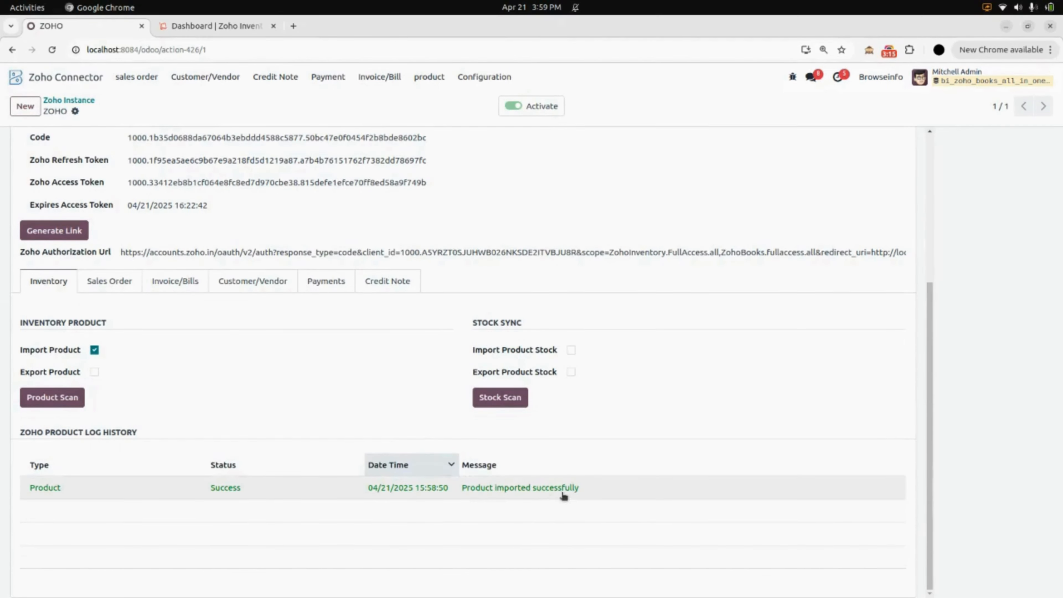
- Review the details of the latest product import entry in the Zoho product log history
click(517, 498)
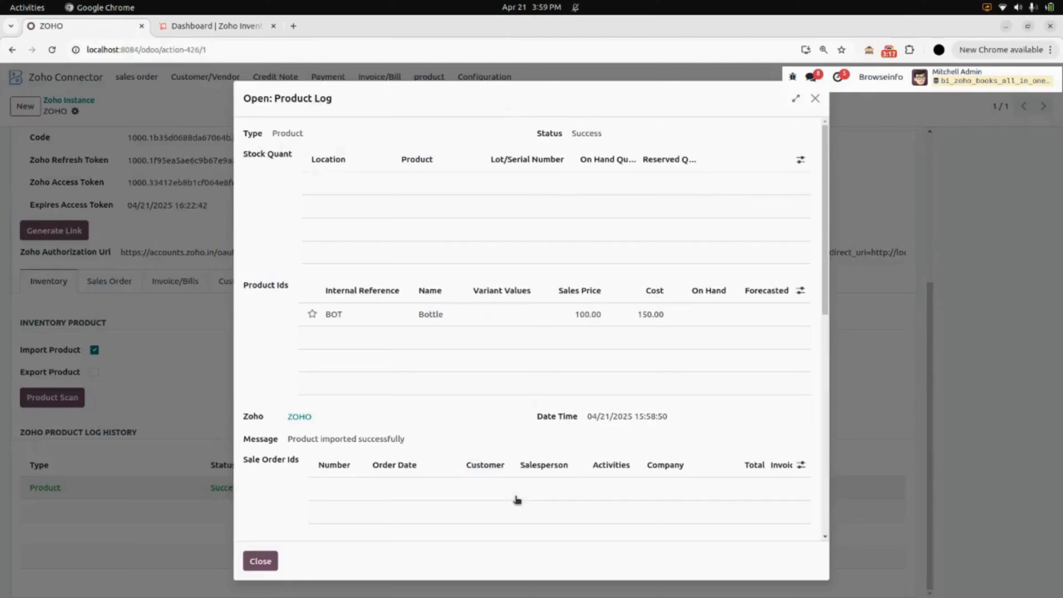
scroll(462, 456, down, 10)
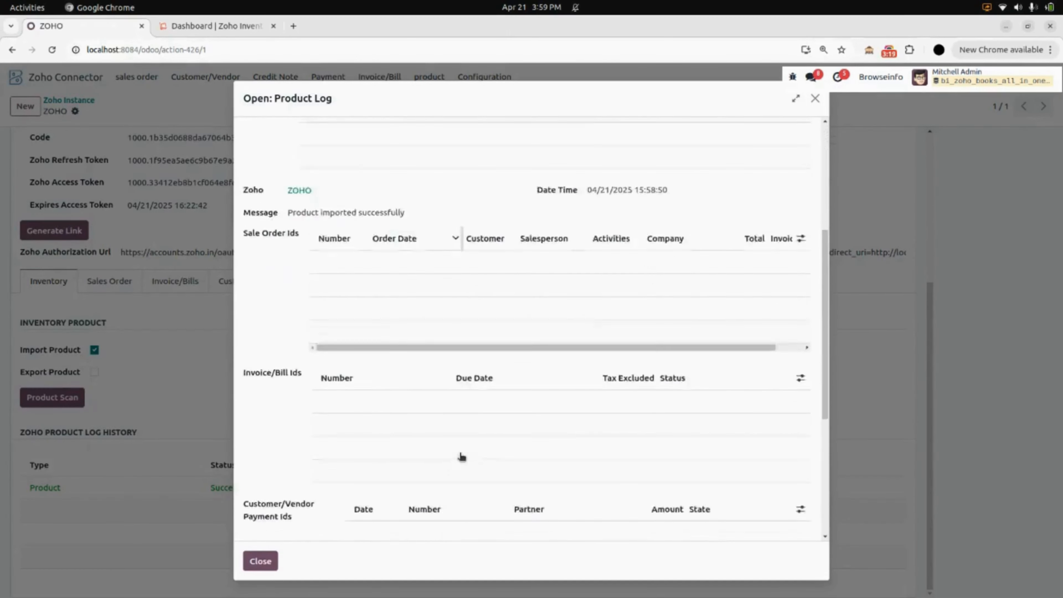
scroll(462, 456, up, 10)
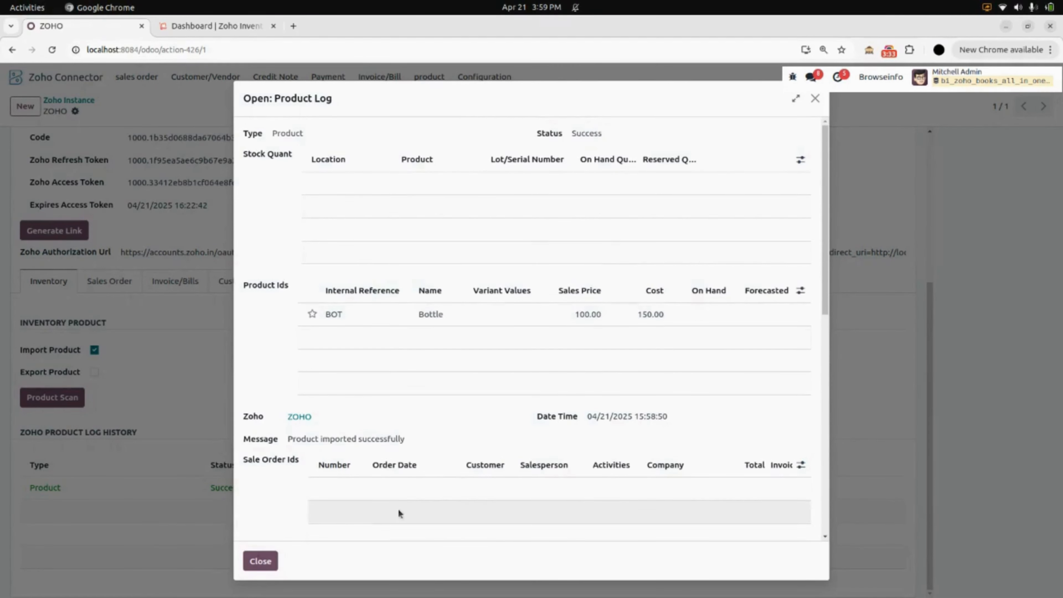
click(260, 561)
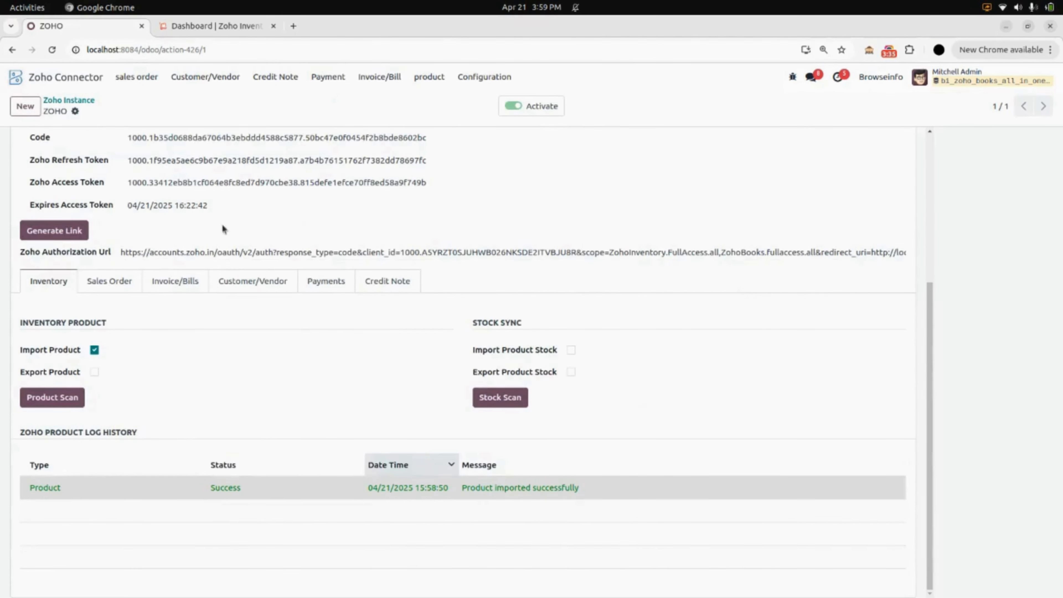
- Switch to Zoho Inventory and display its list of active items
click(232, 29)
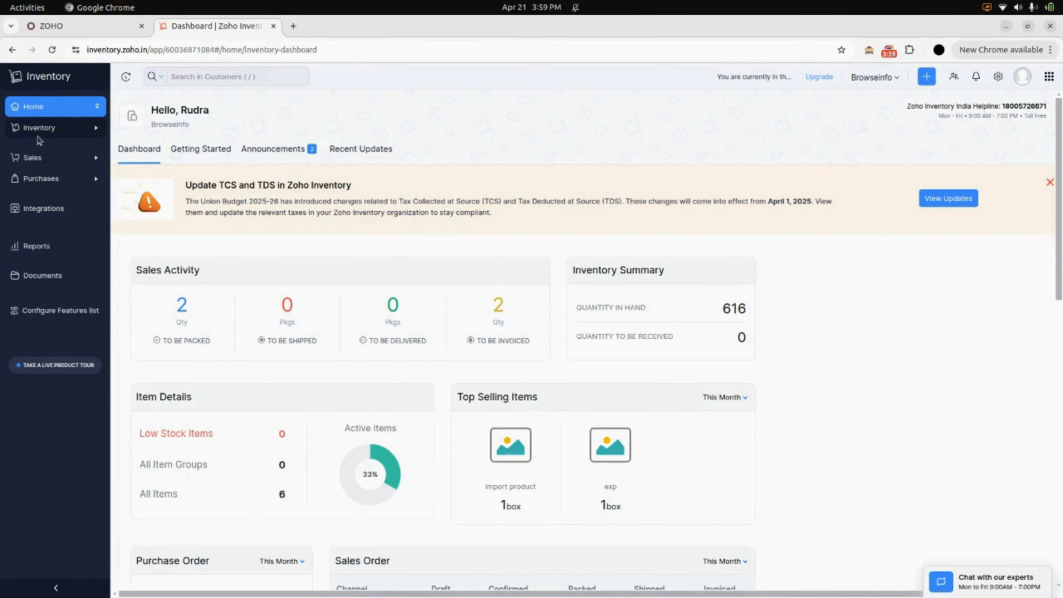
click(69, 130)
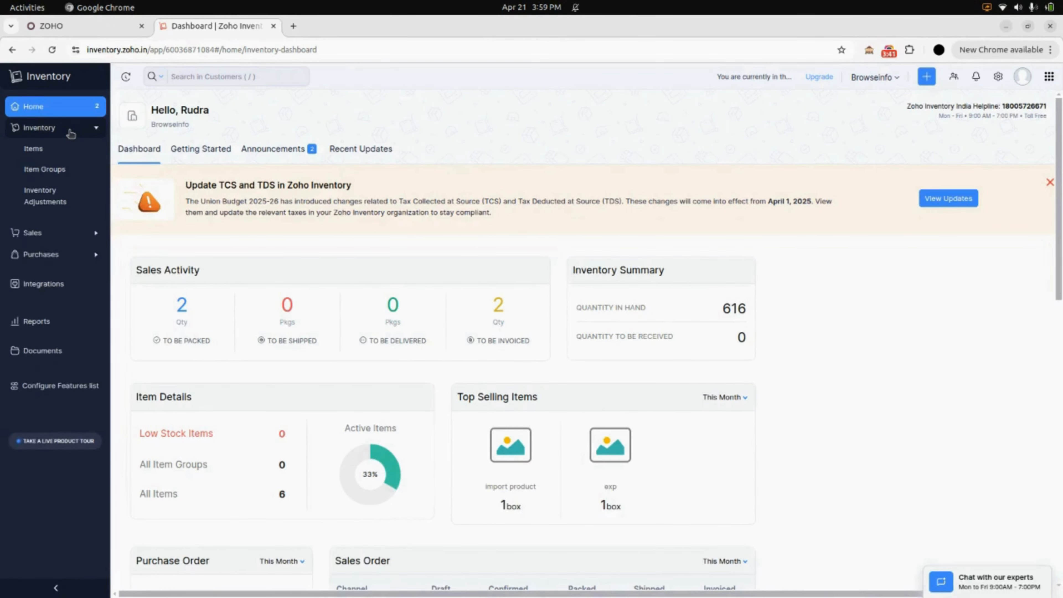
click(48, 152)
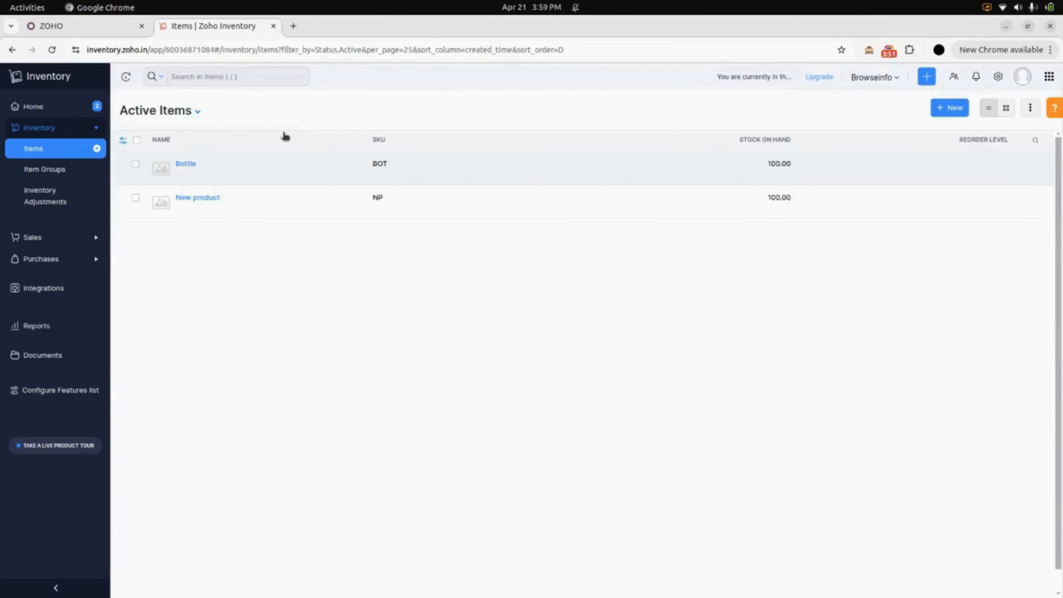
- Switch back to Odoo and show the Inventory app's product list to check the imported products
click(117, 30)
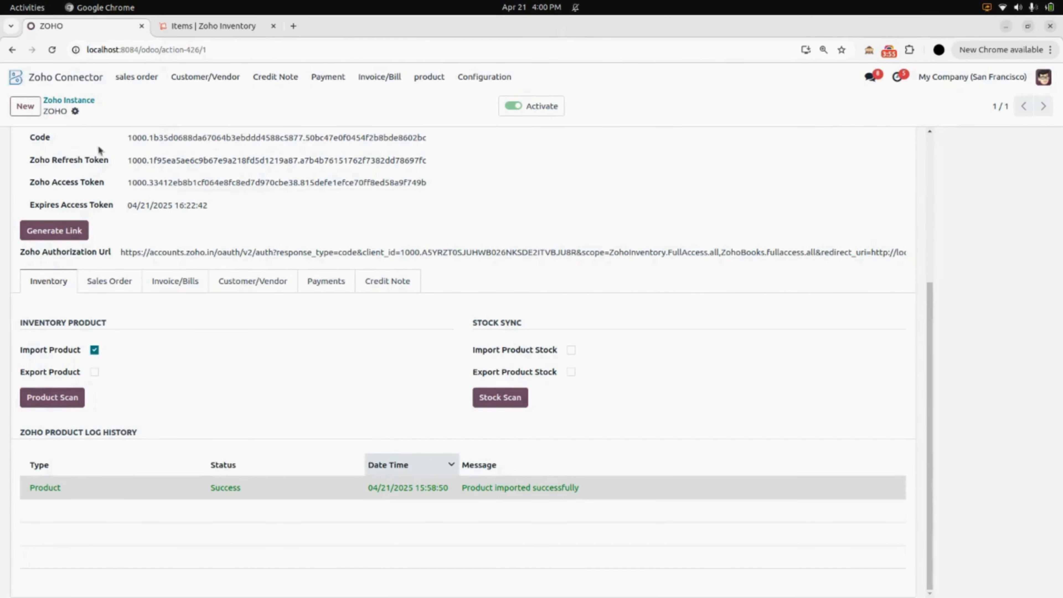
click(76, 83)
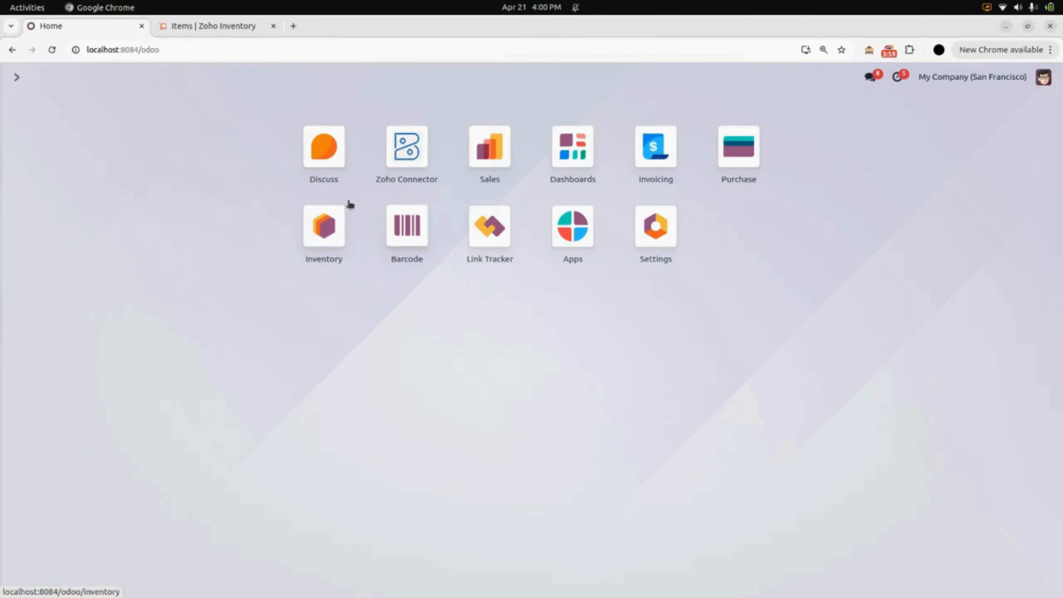
click(327, 240)
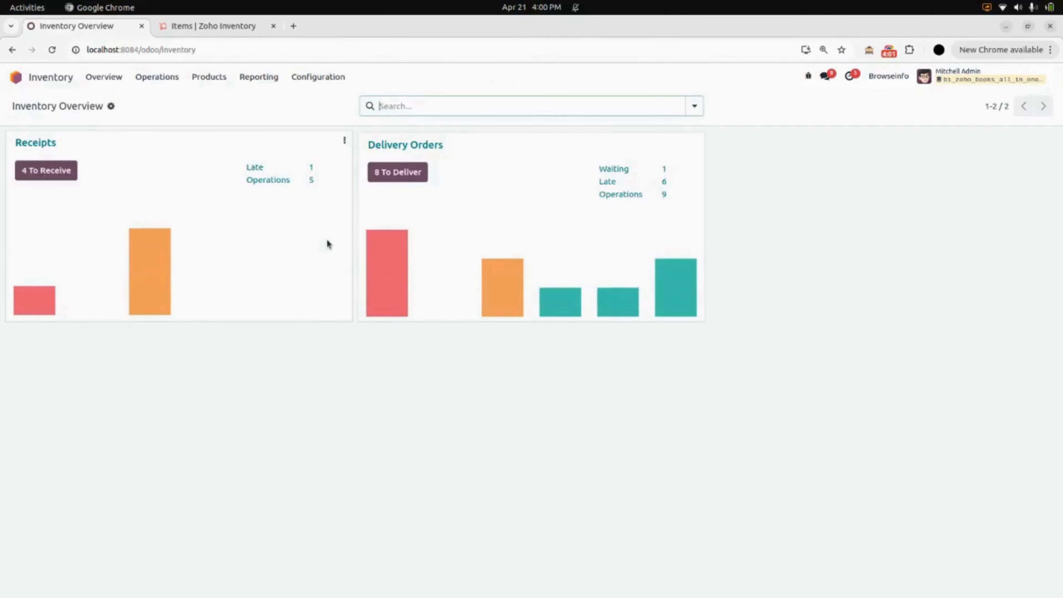
click(215, 80)
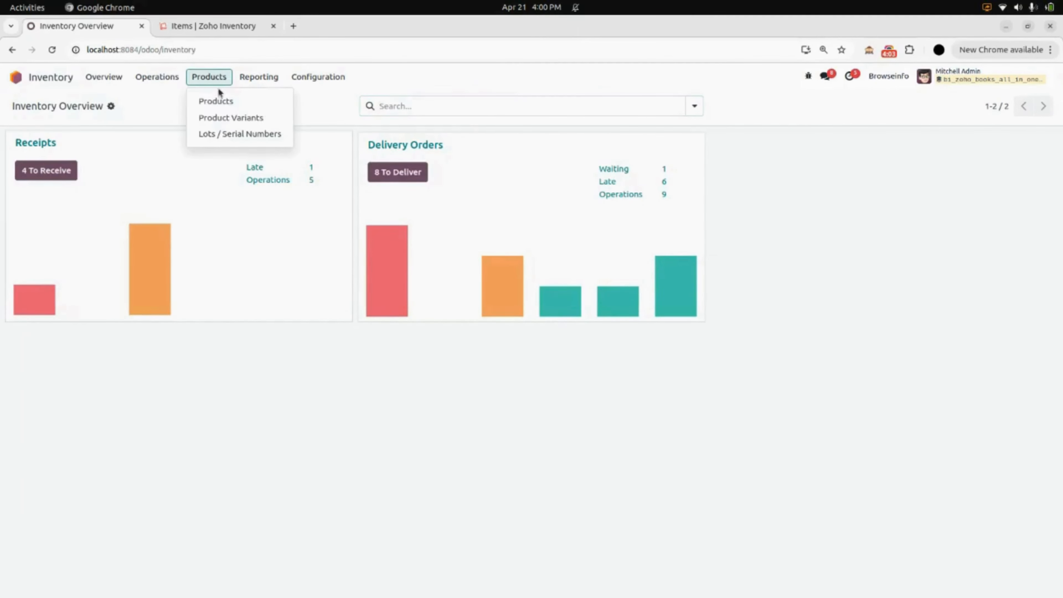
click(223, 101)
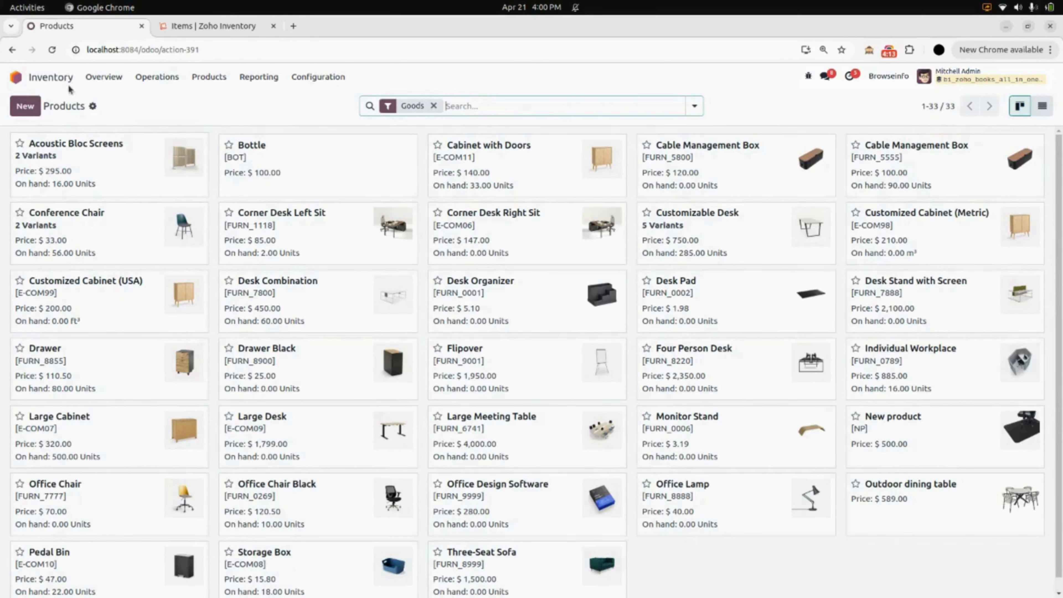
- Open the Bottle product's record from the Zoho Connector's list of Zoho products
click(61, 79)
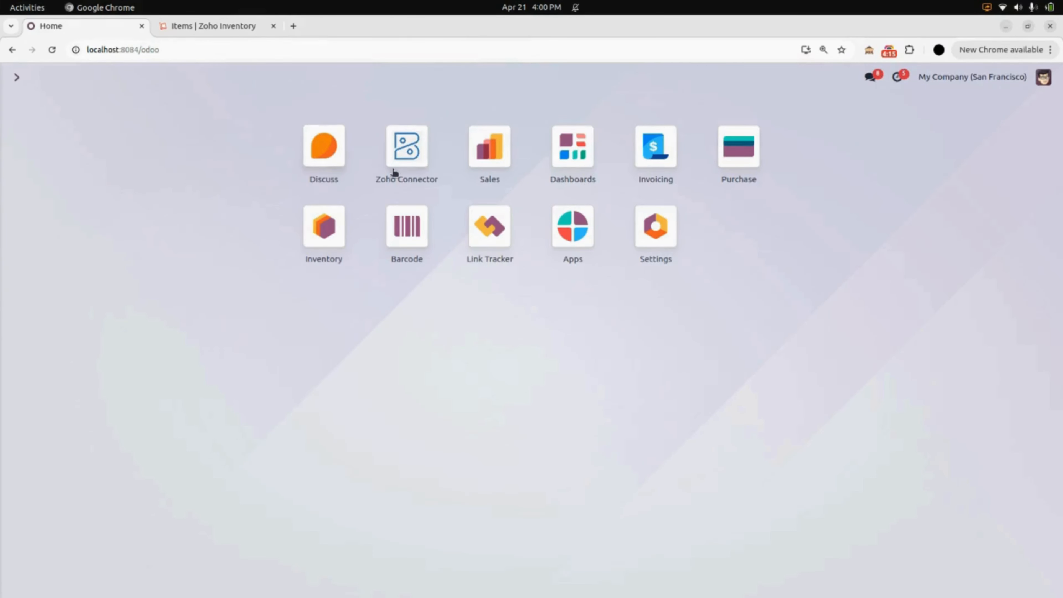
click(406, 166)
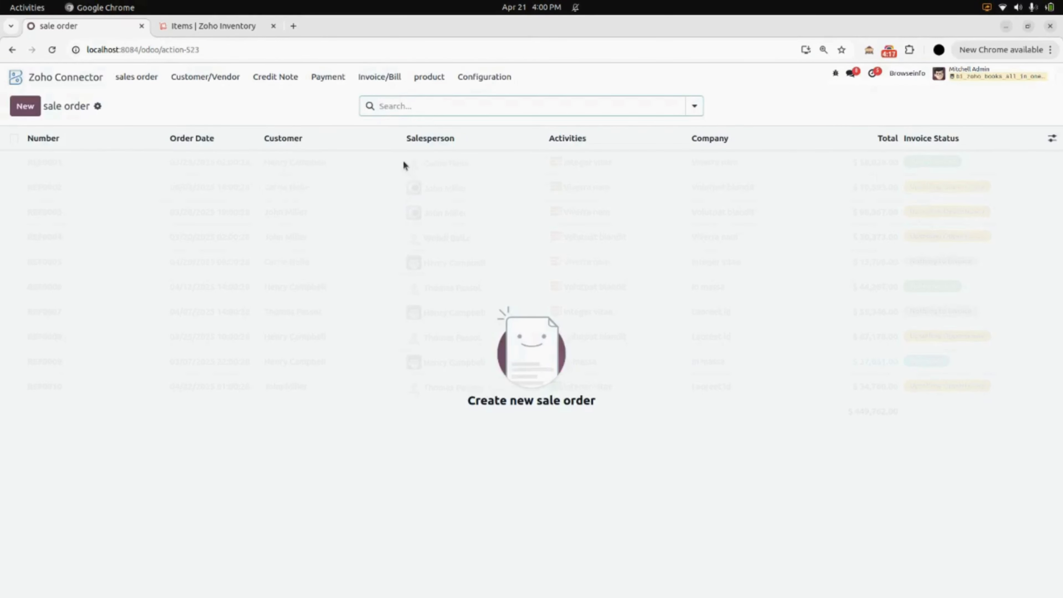
click(430, 77)
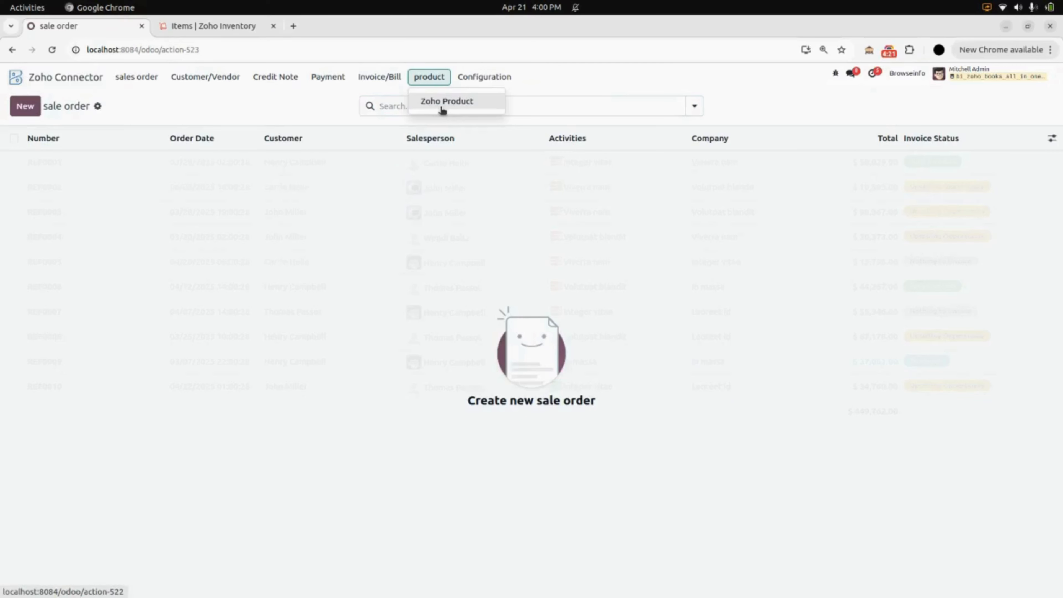
click(450, 108)
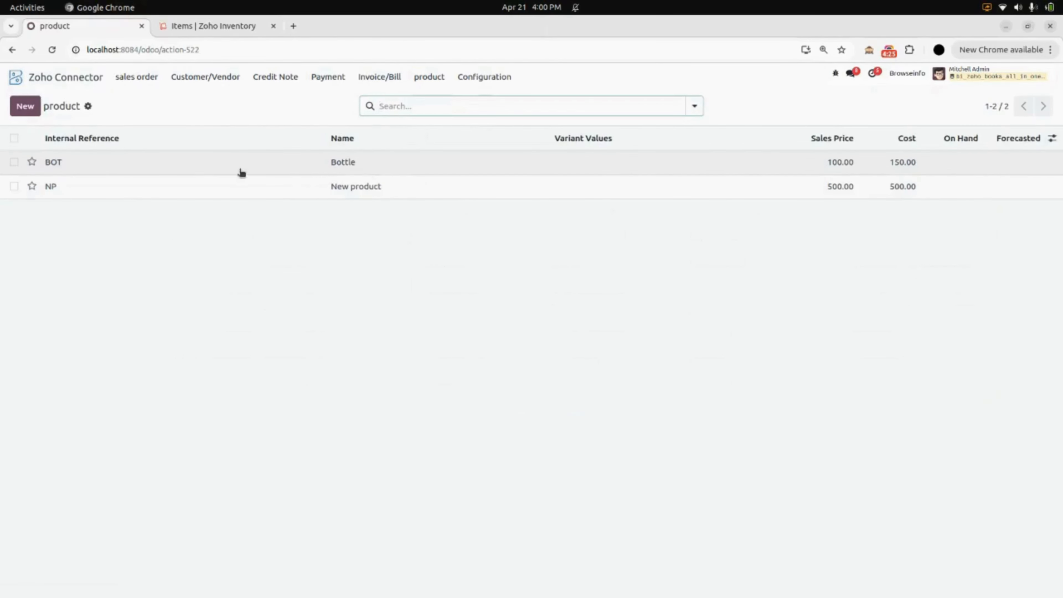
click(185, 163)
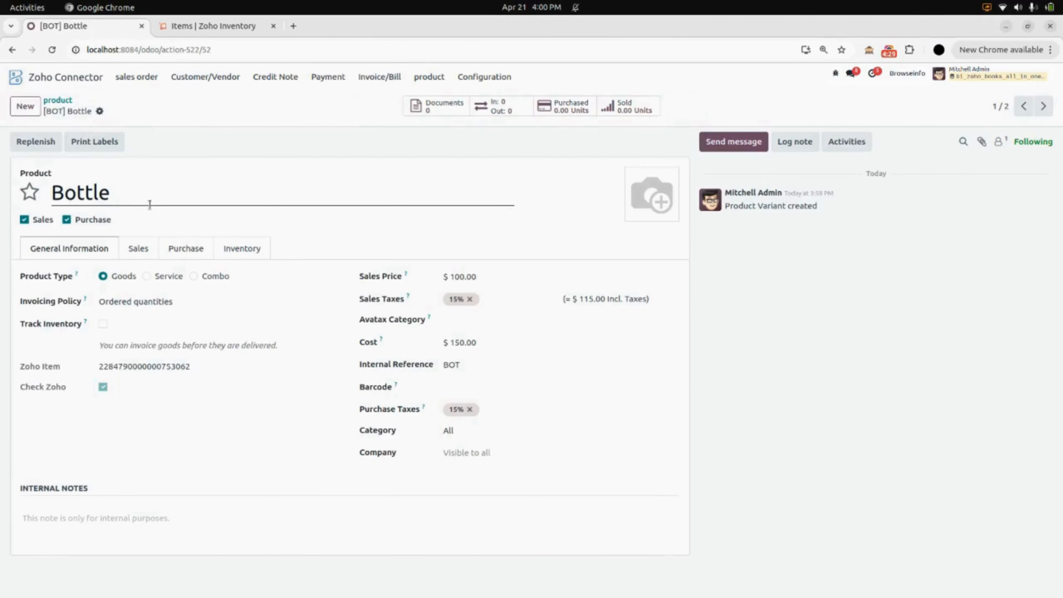
- Open the ZOHO instance's settings, enable Export Product, disable Import Product, and save the instance
click(67, 100)
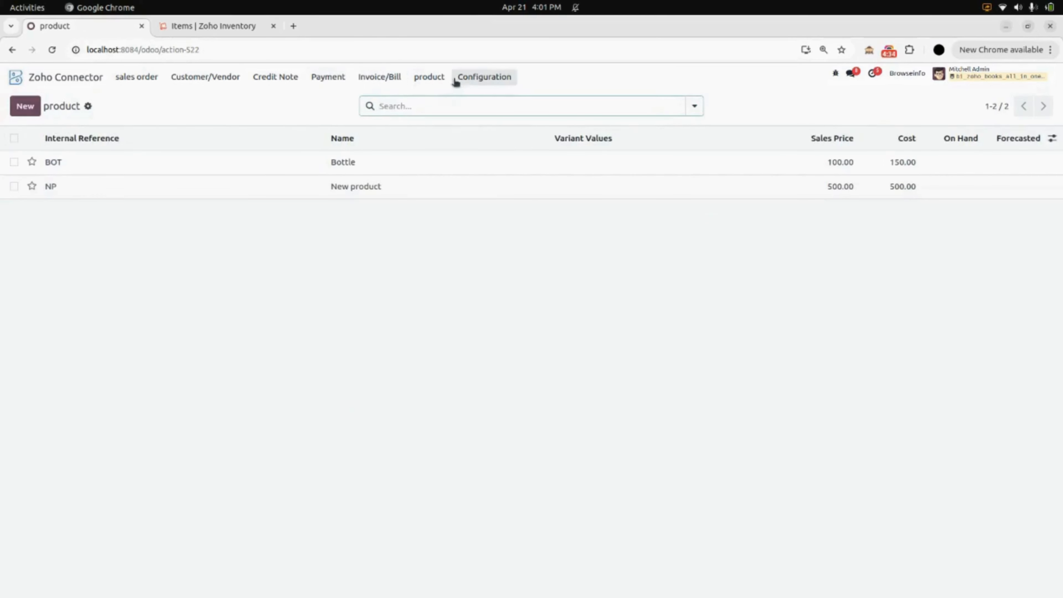
click(467, 79)
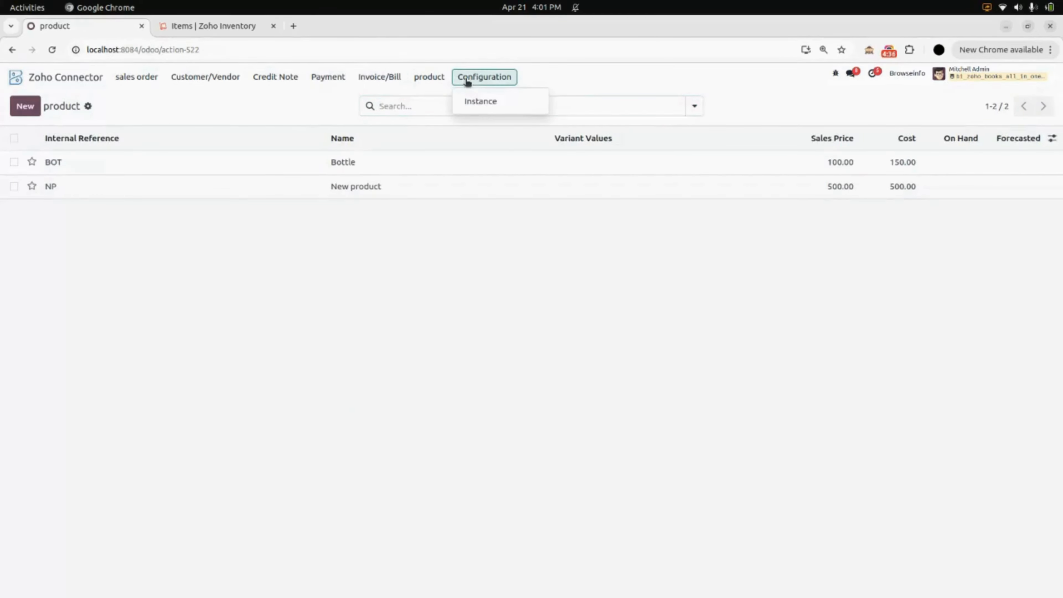
click(470, 102)
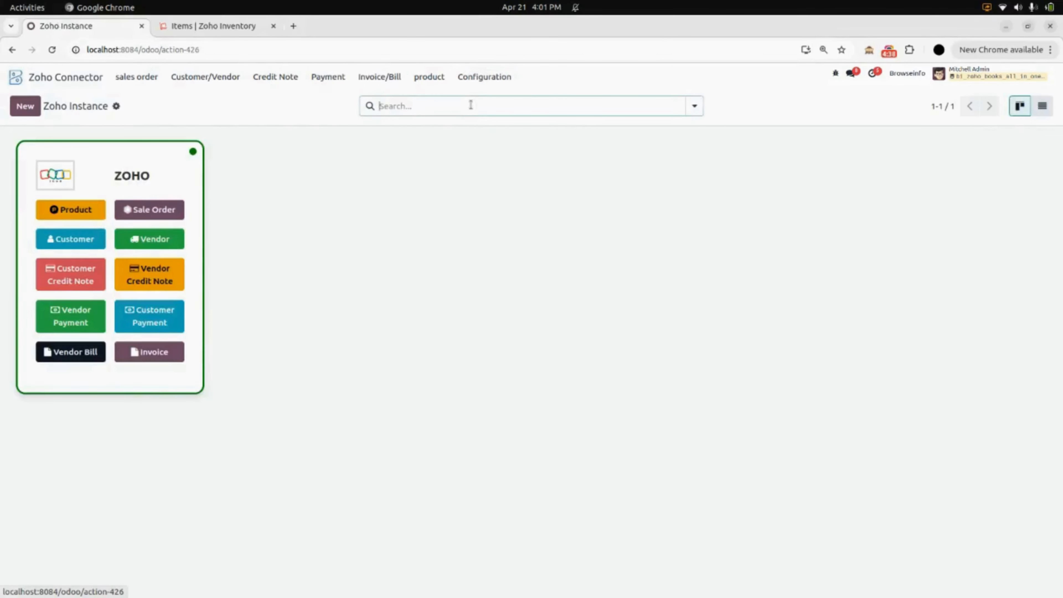
click(180, 176)
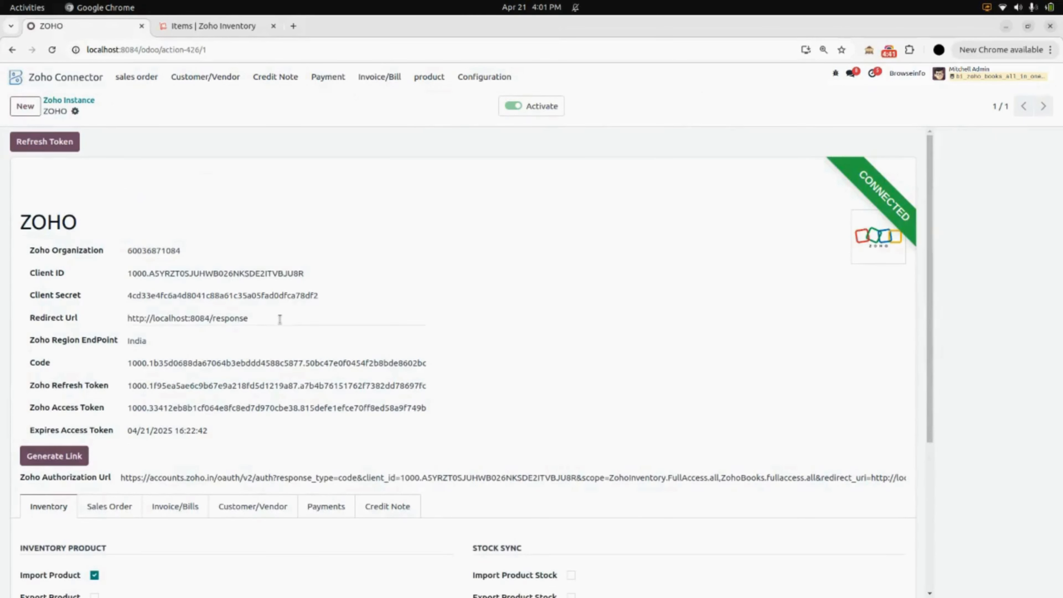
scroll(279, 319, down, 5)
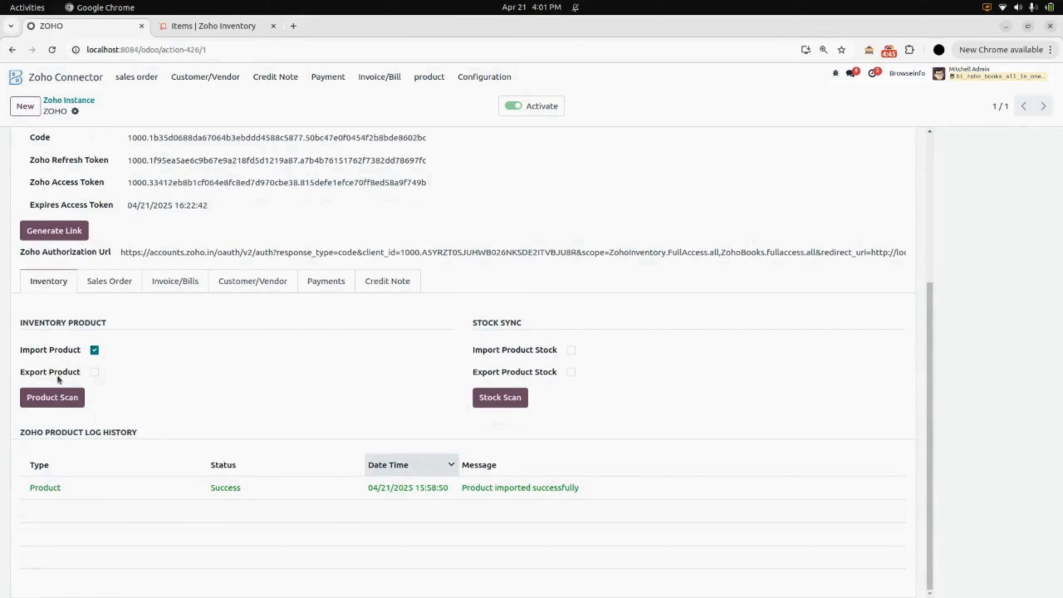
click(95, 372)
click(97, 348)
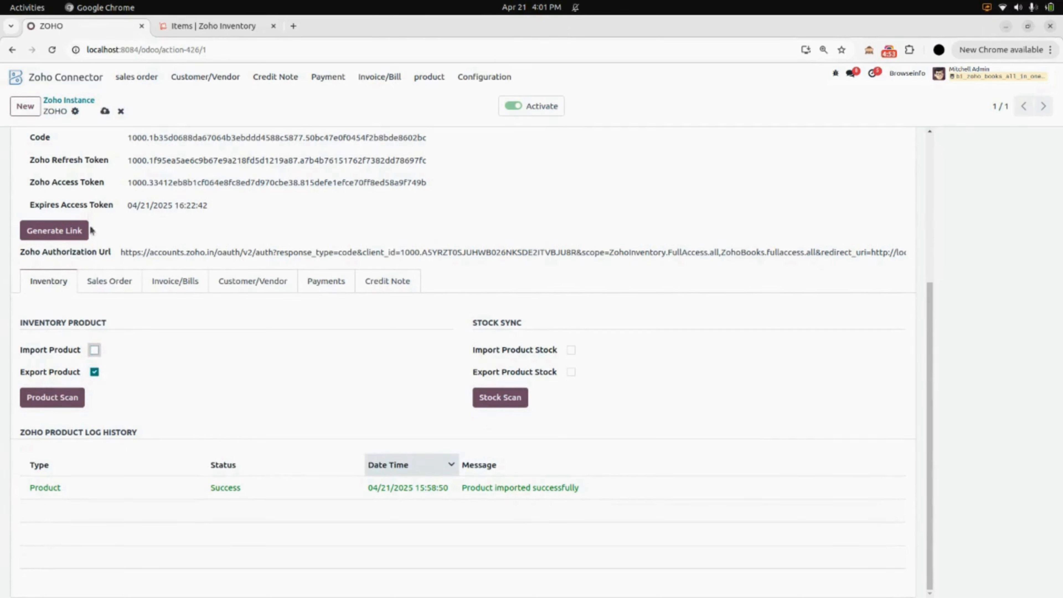
click(106, 111)
- Open the Inventory app's product variants list and look through it for products to export
click(16, 76)
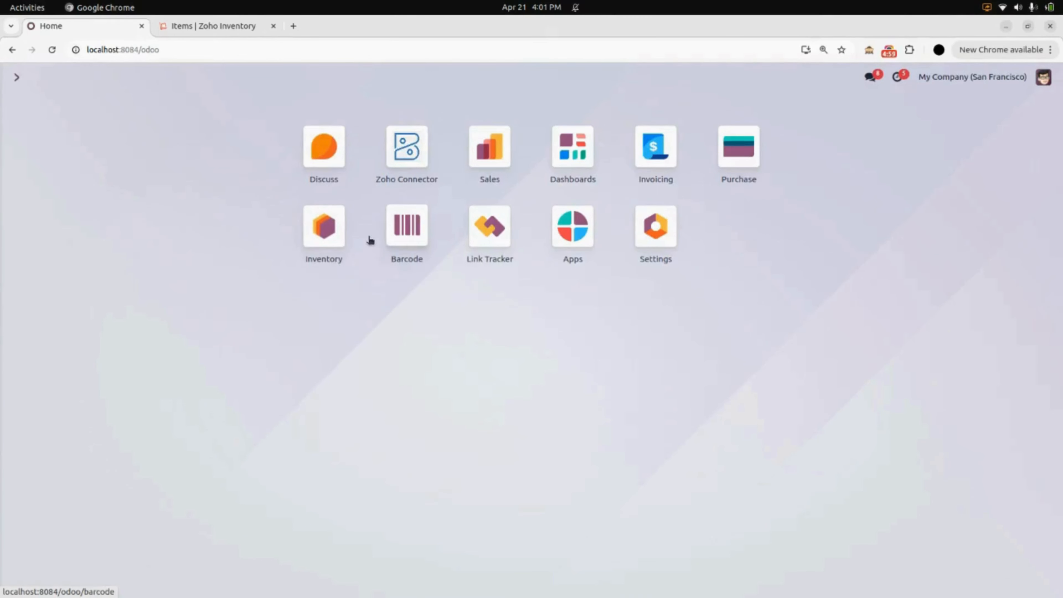
click(330, 244)
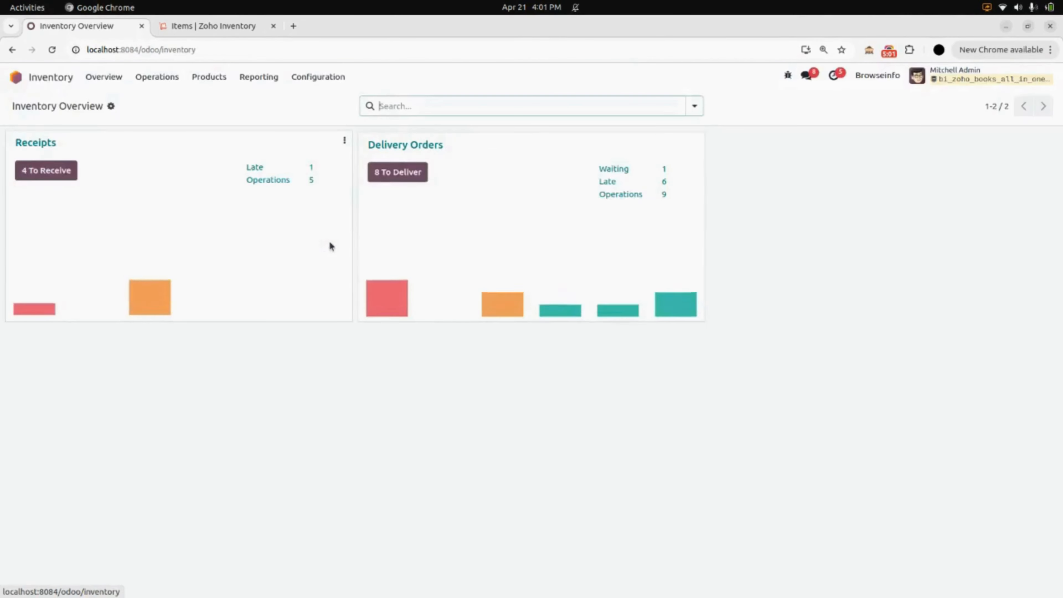
click(221, 84)
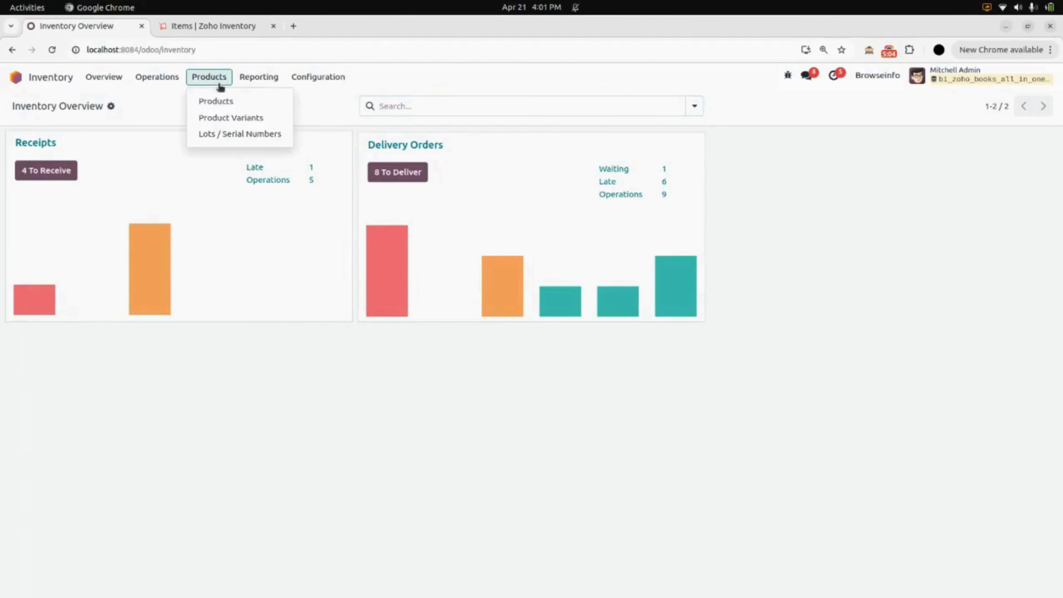
click(224, 116)
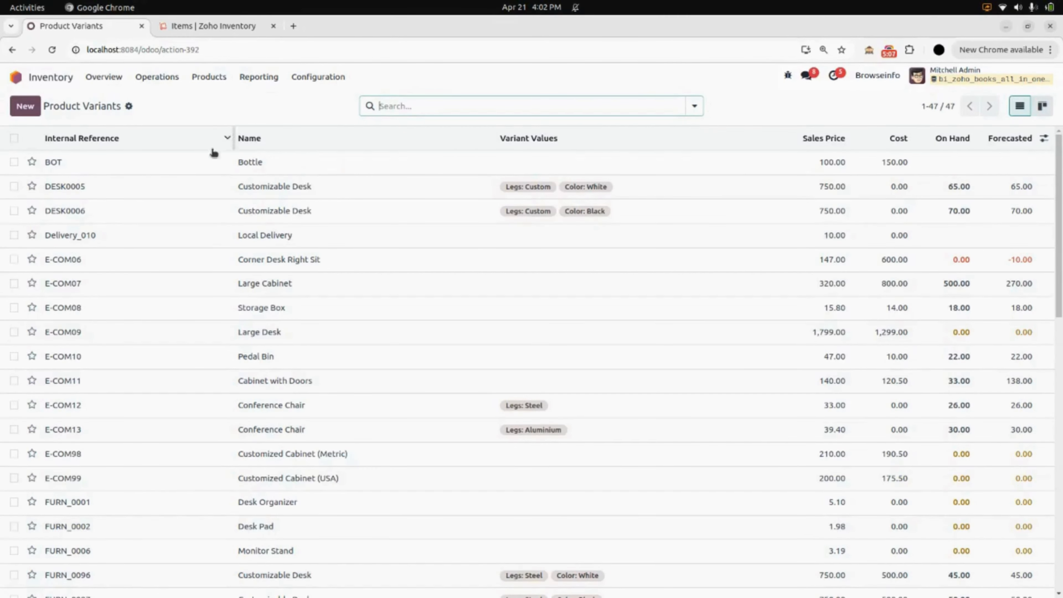
scroll(215, 237, down, 10)
scroll(215, 239, down, 2)
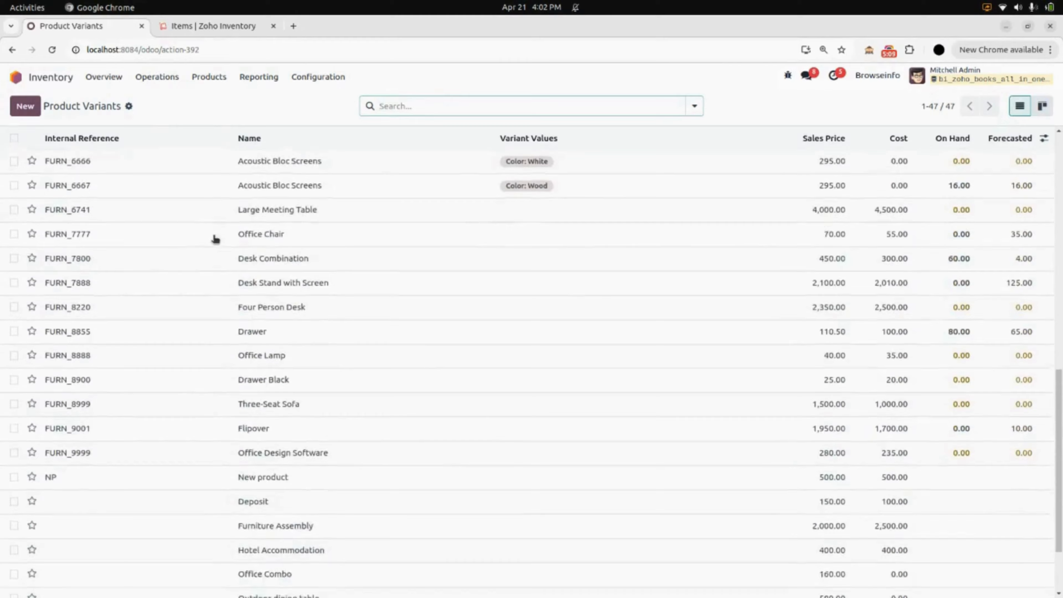
scroll(215, 238, up, 15)
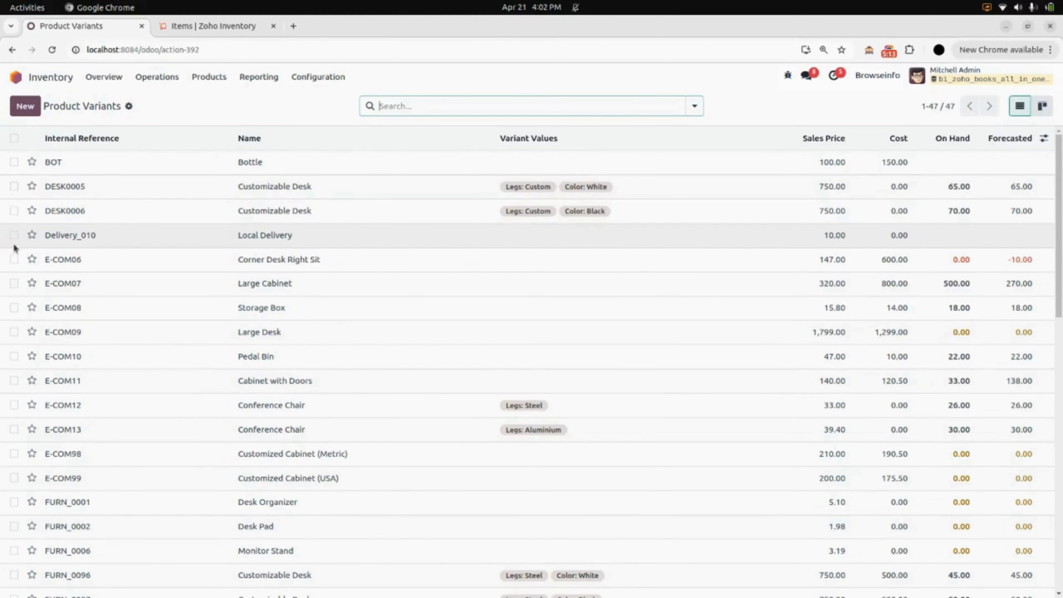
- Export the six product variants E-COM06 through E-COM11, from Corner Desk Right Sit to Cabinet with Doors, to Zoho
click(14, 259)
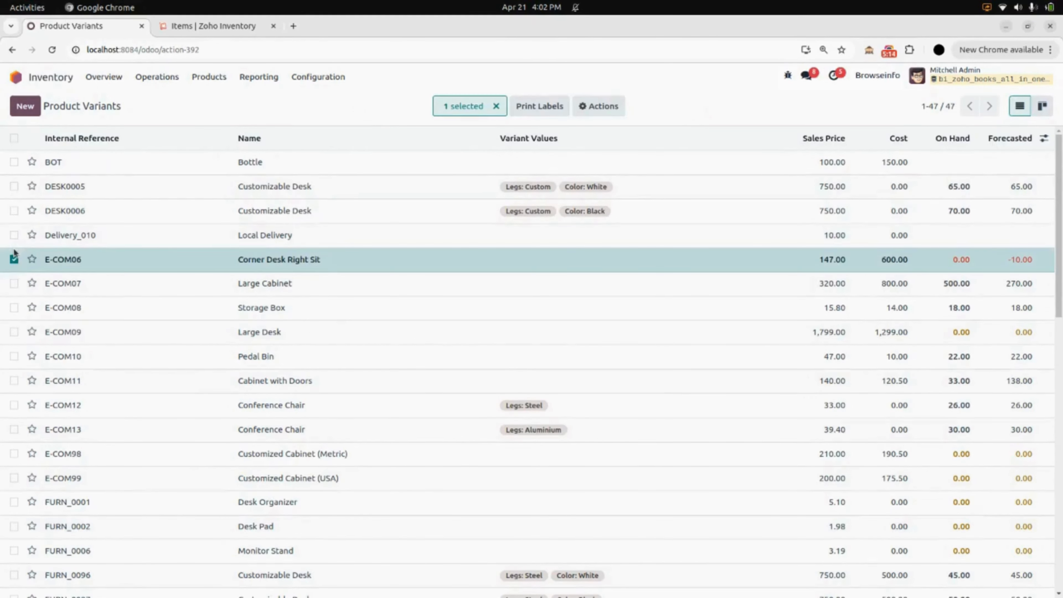
click(15, 283)
click(14, 307)
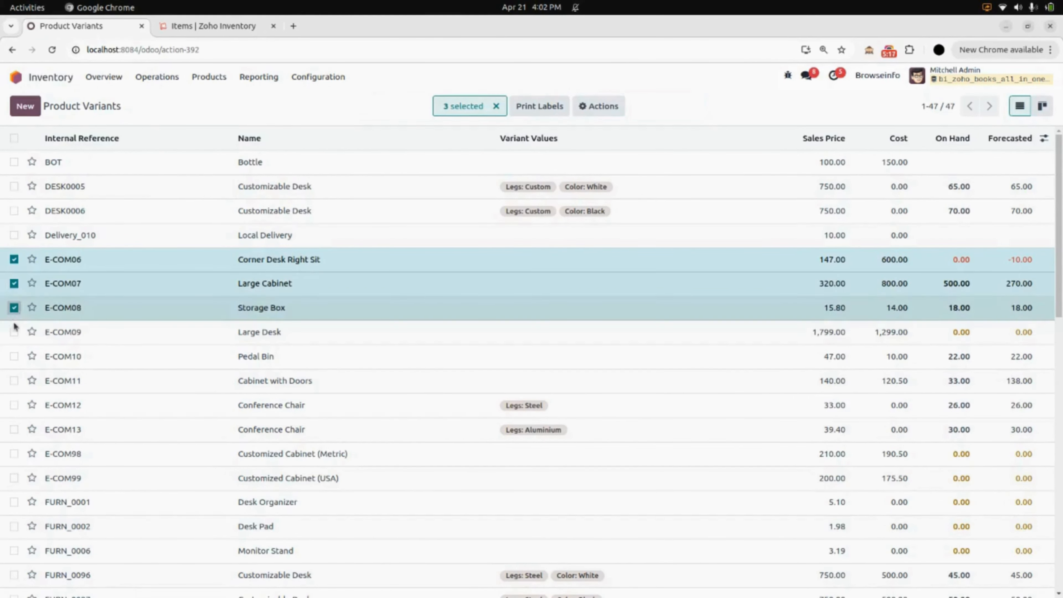
click(14, 331)
click(14, 356)
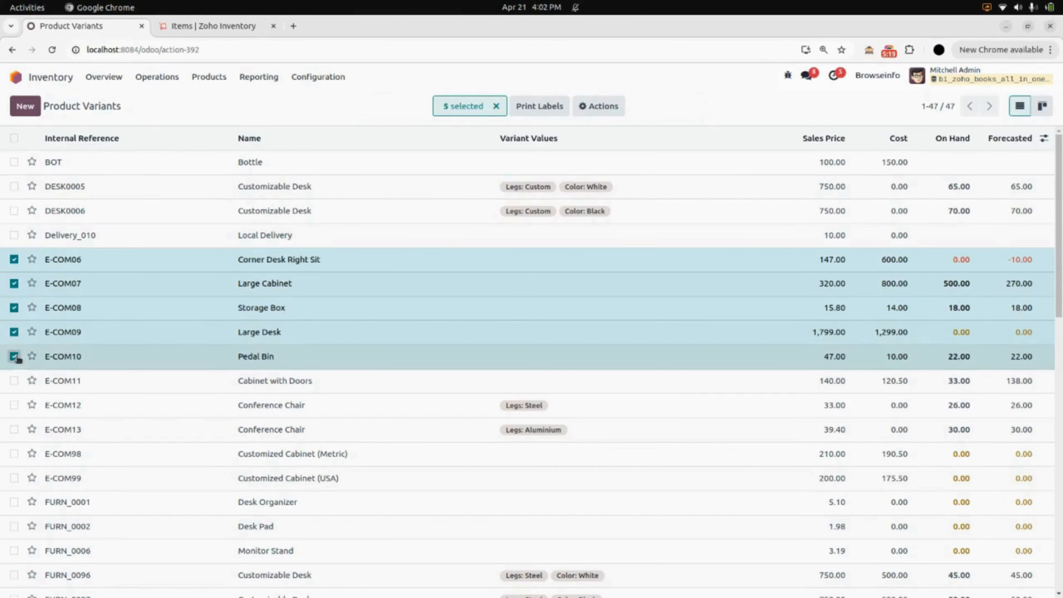
click(14, 381)
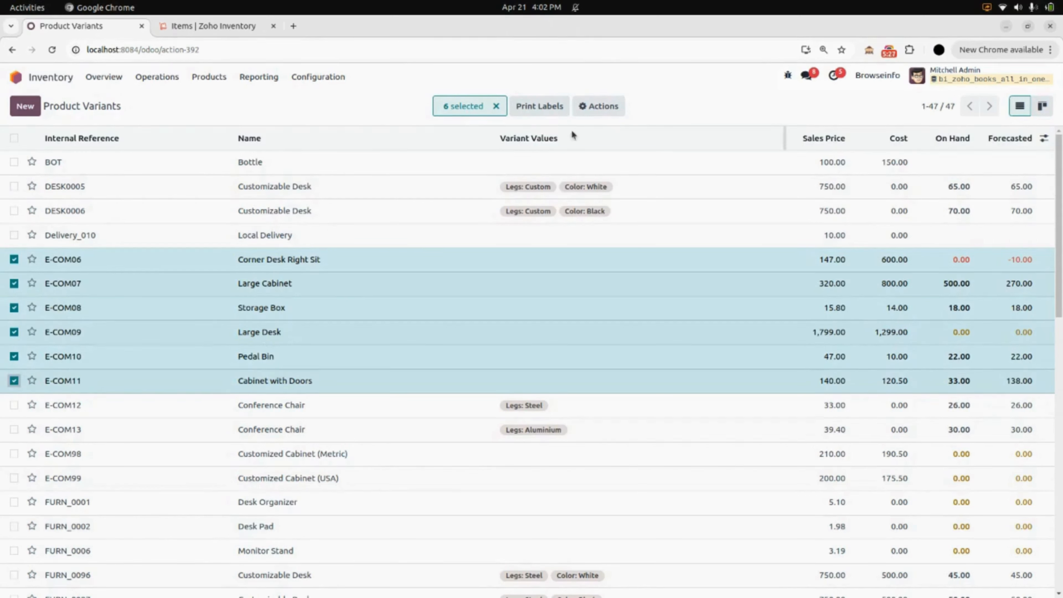
click(603, 109)
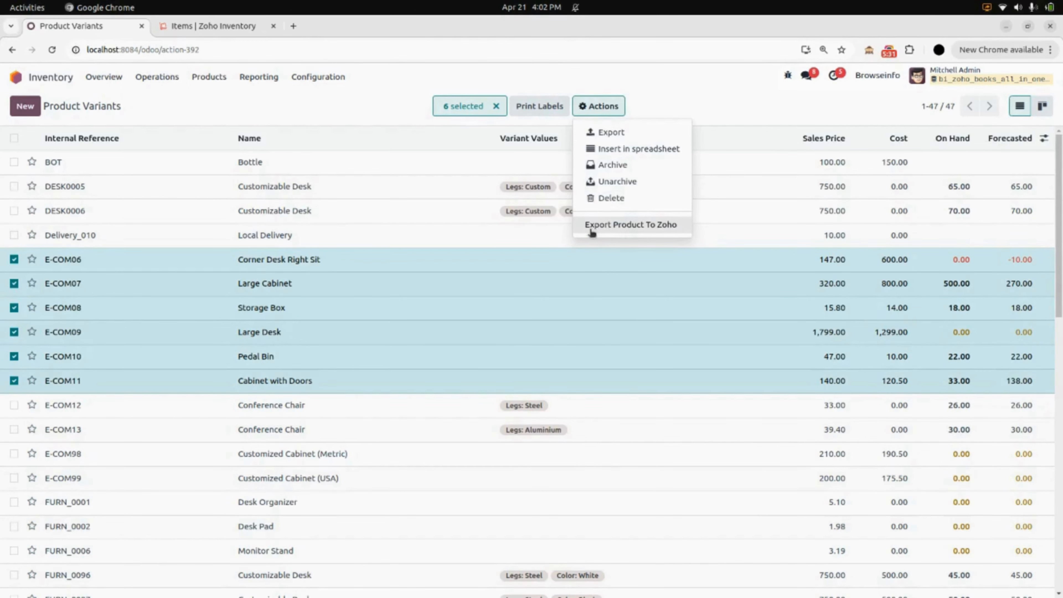
click(640, 226)
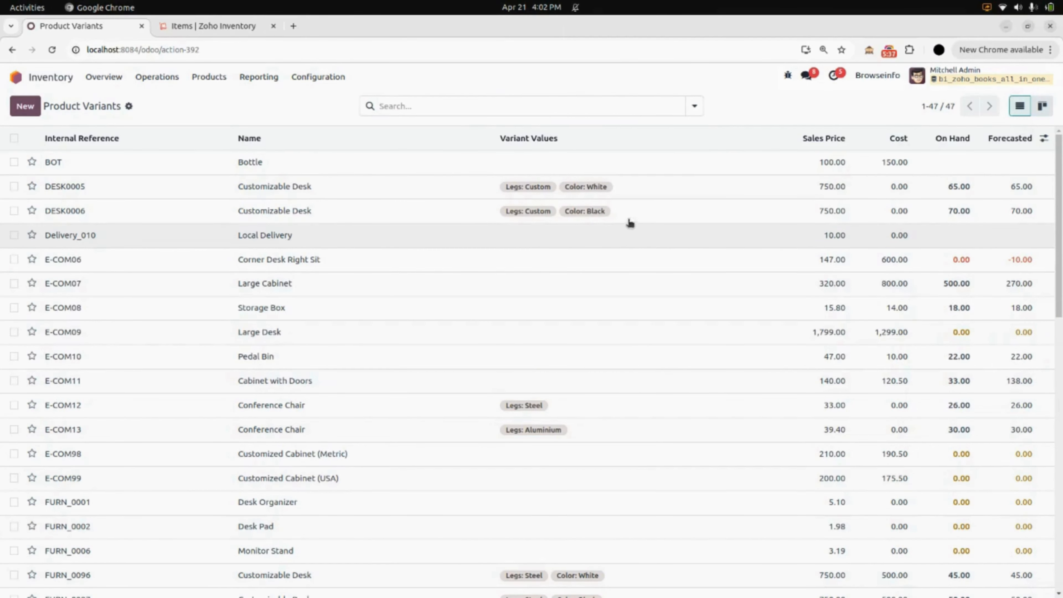
- Return to the ZOHO instance in the Zoho Connector and review the export entries in its product log history
click(46, 78)
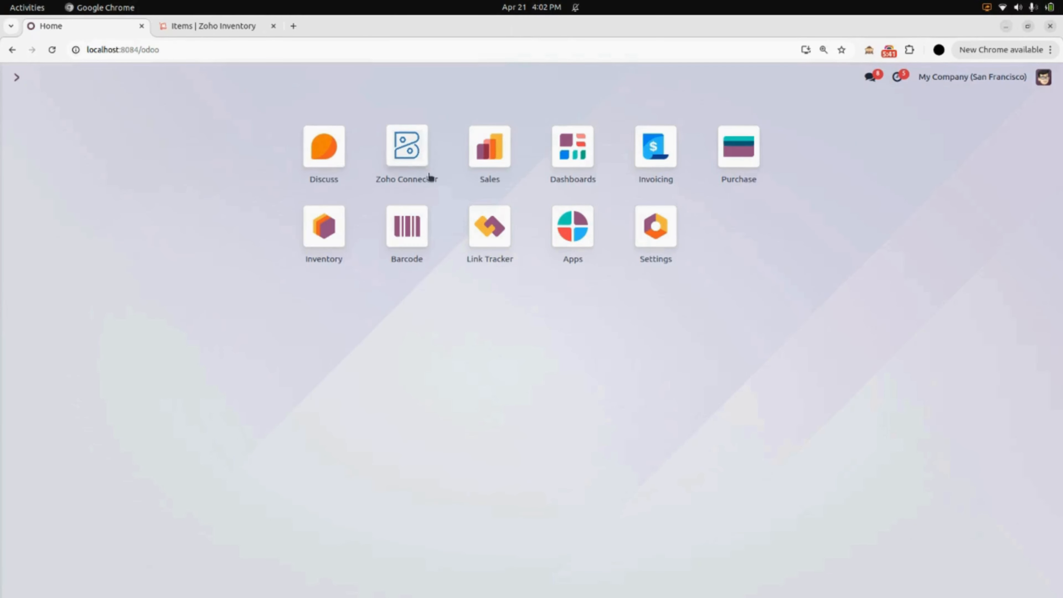
click(410, 161)
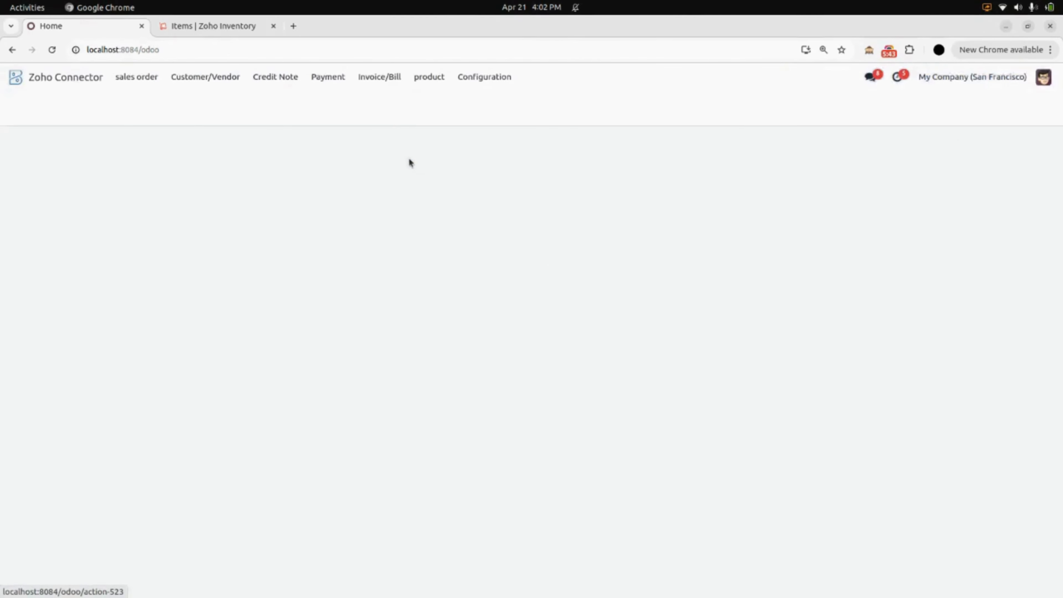
click(476, 76)
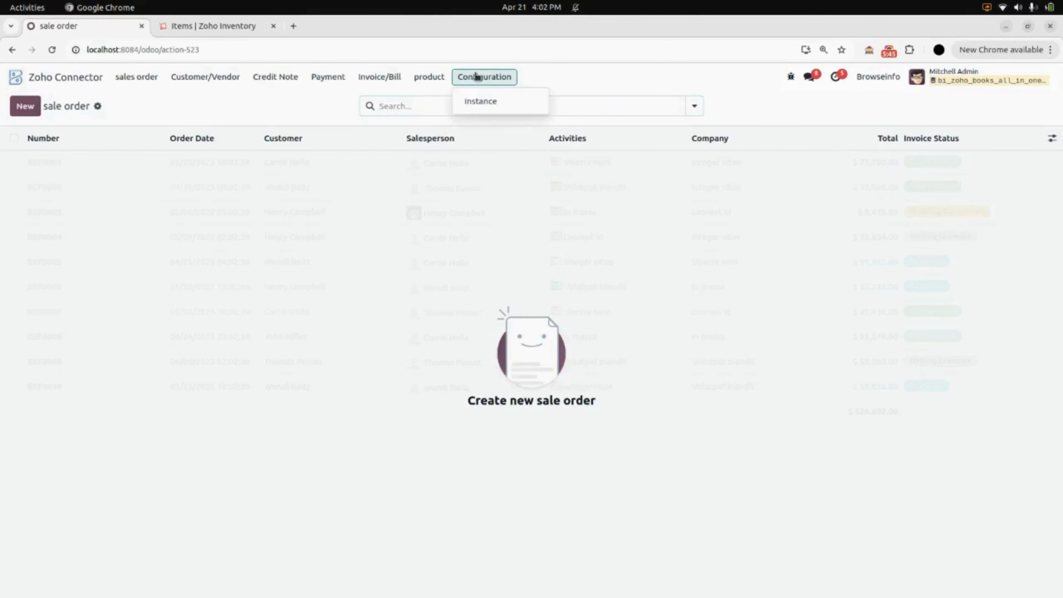
click(479, 102)
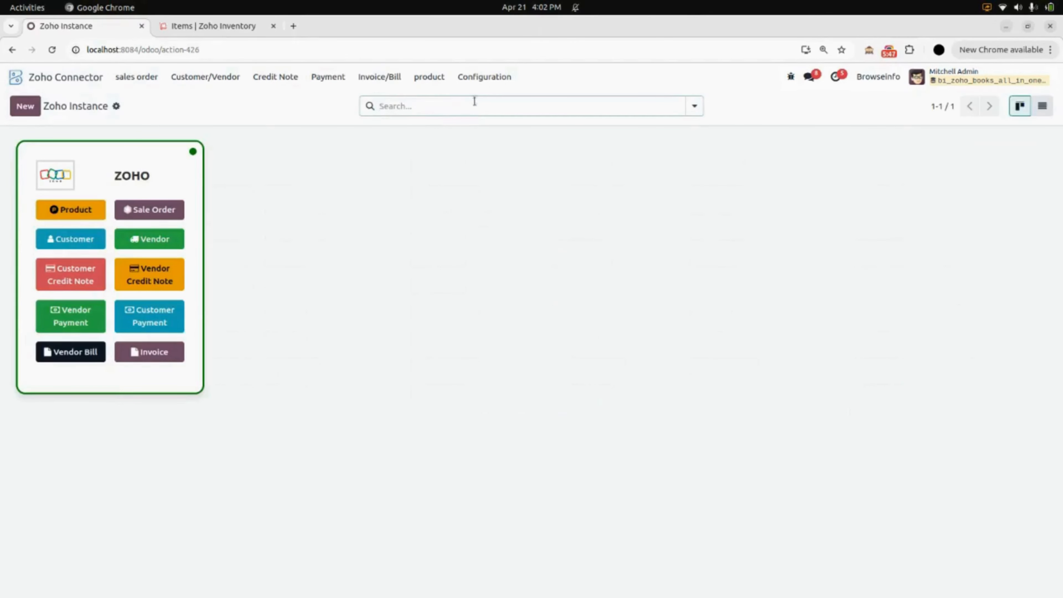
click(168, 181)
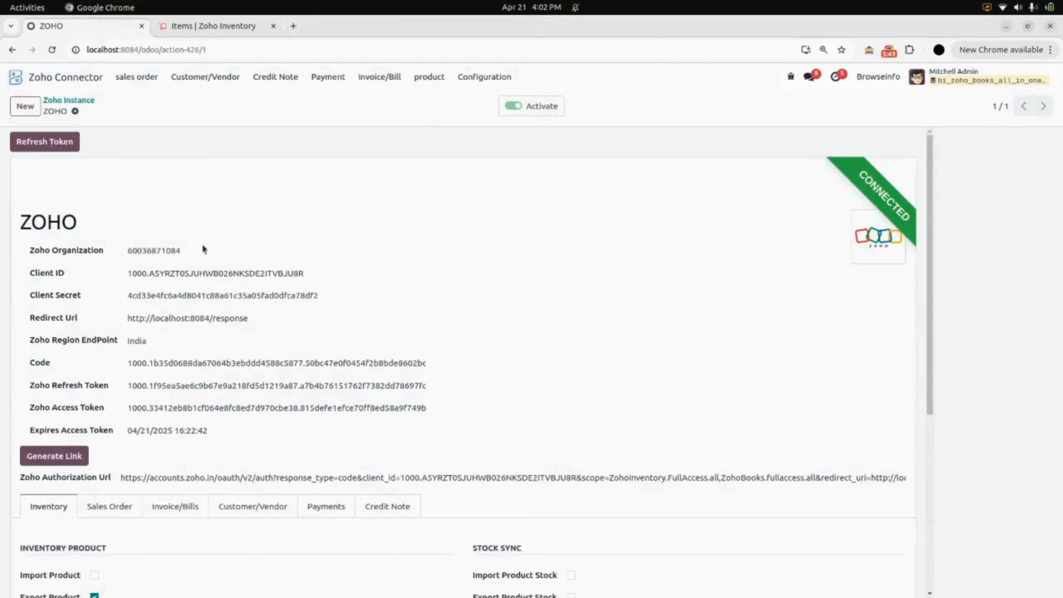
scroll(209, 268, down, 5)
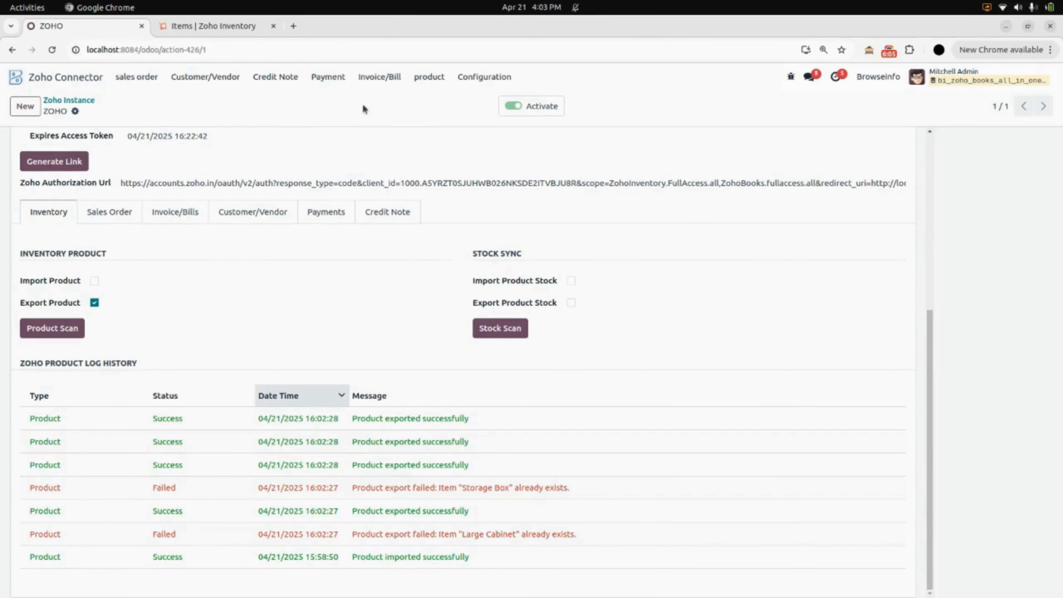
- Check the exported products in the Zoho Connector's product list and in Zoho Inventory's refreshed active items list
click(426, 84)
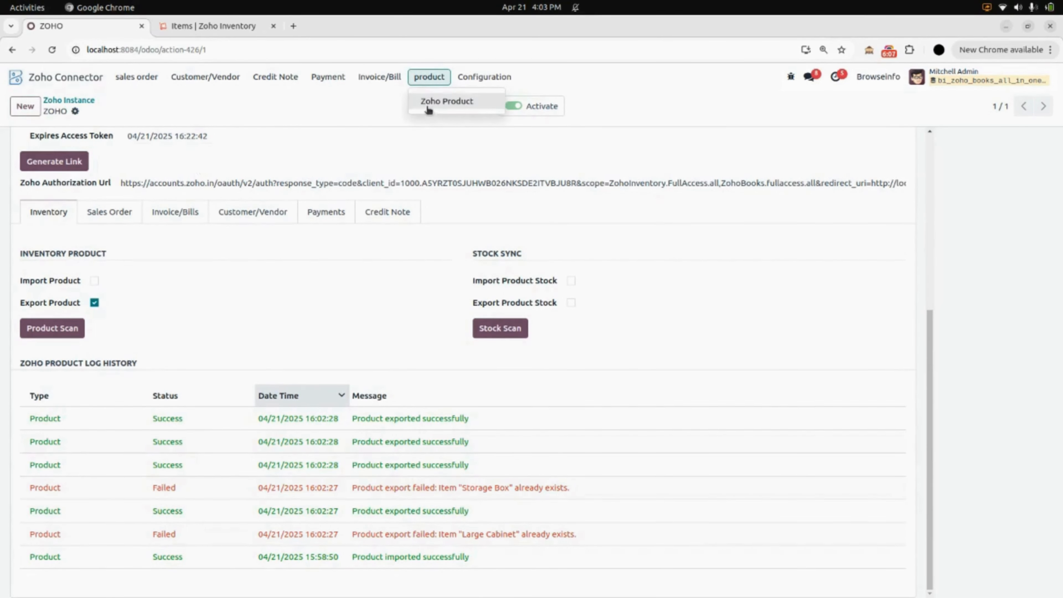
click(471, 105)
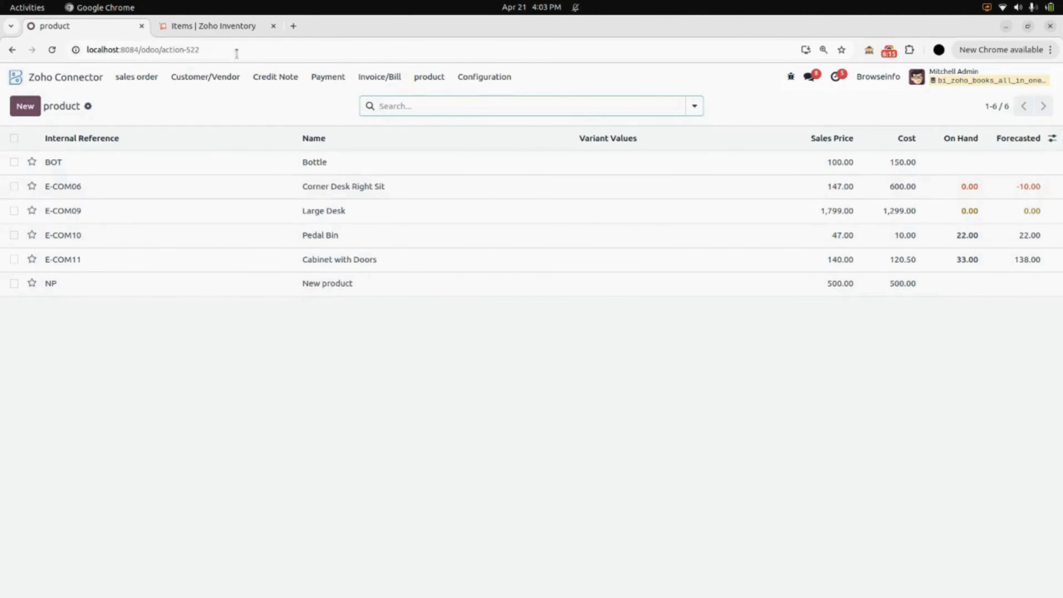
click(229, 32)
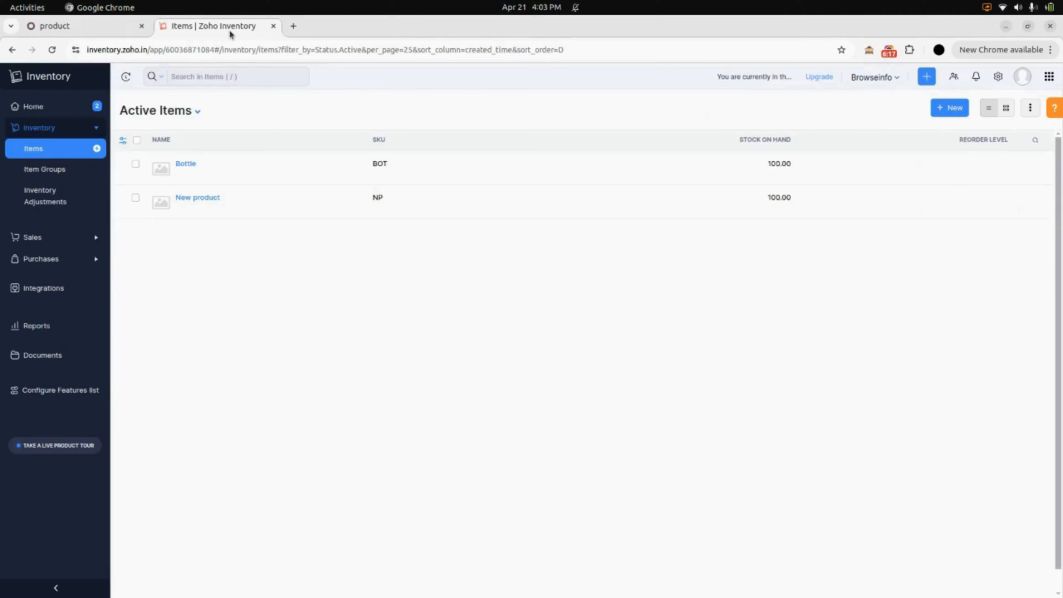
key(F5)
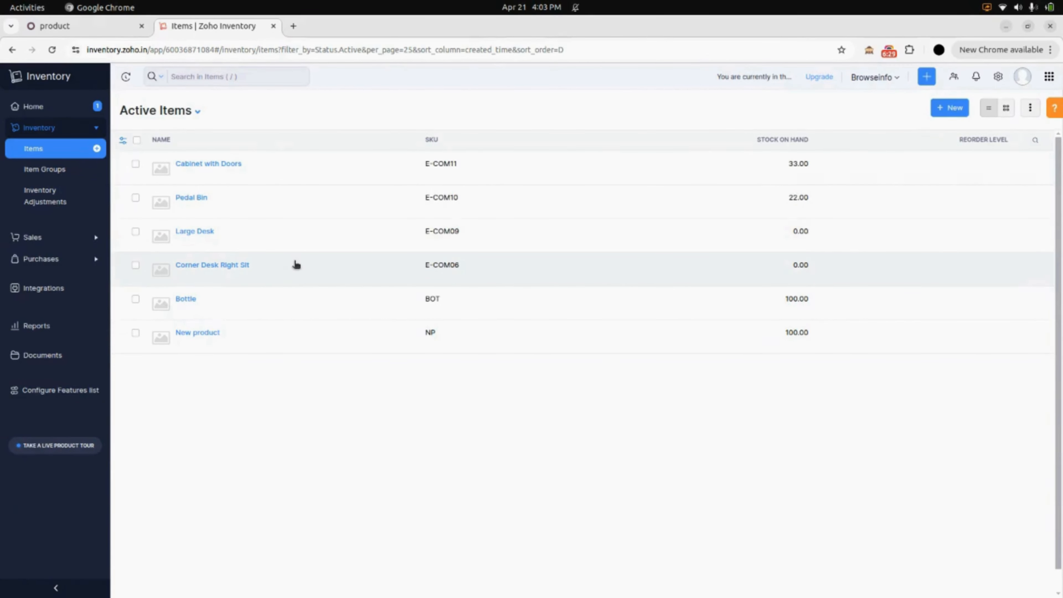
- Switch back to Odoo, disable Export Product and enable Import Product Stock in the ZOHO instance, and save it
click(117, 27)
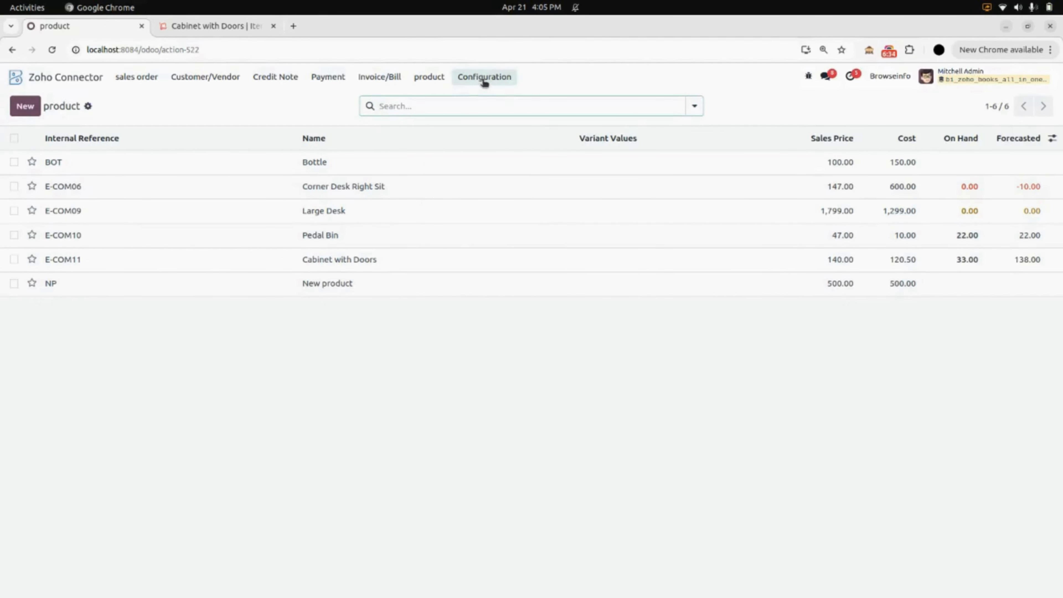
click(484, 79)
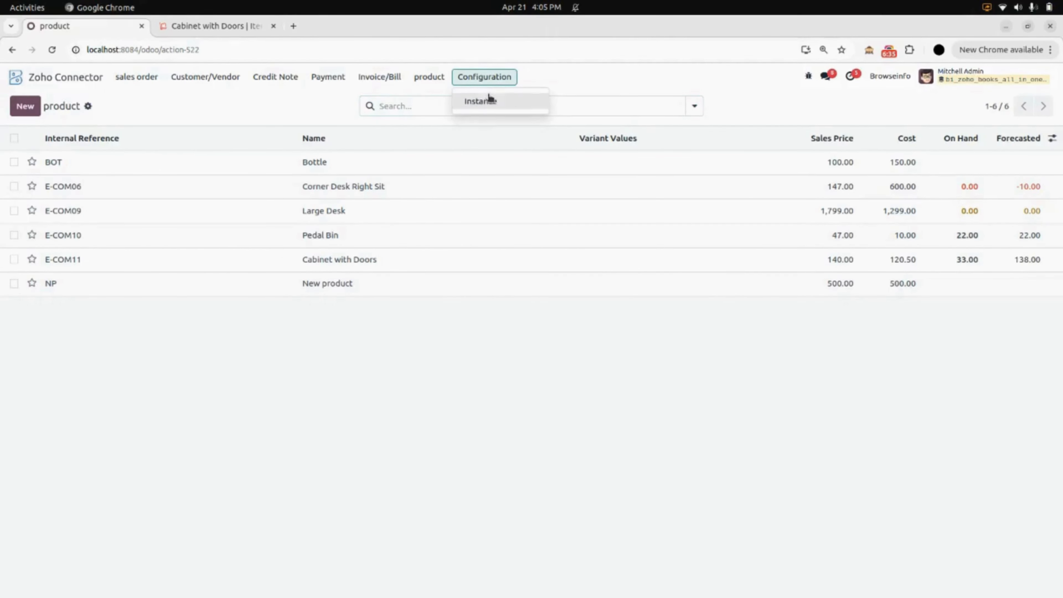
click(496, 106)
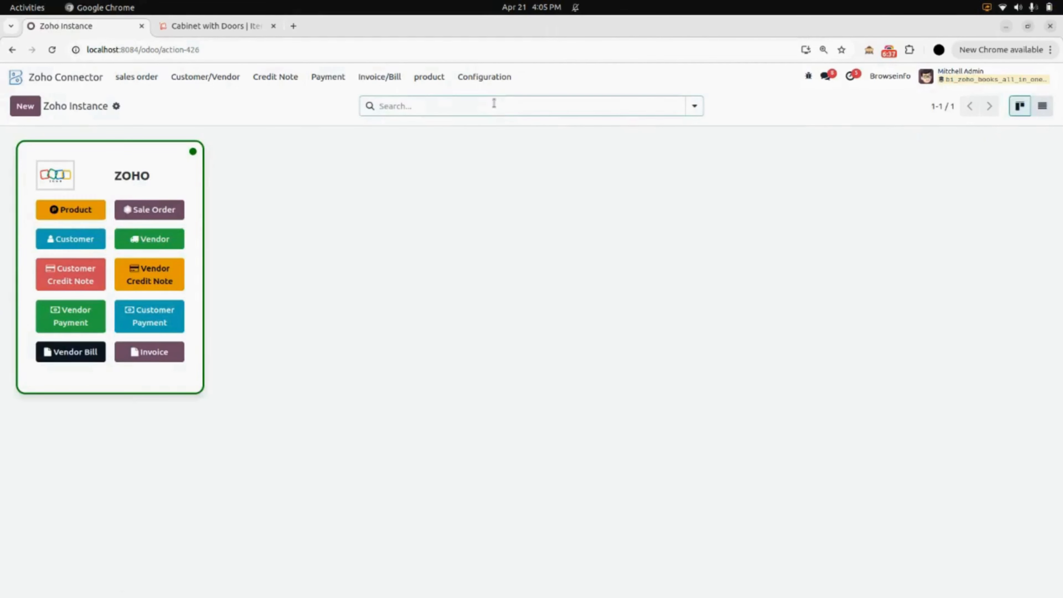
click(193, 175)
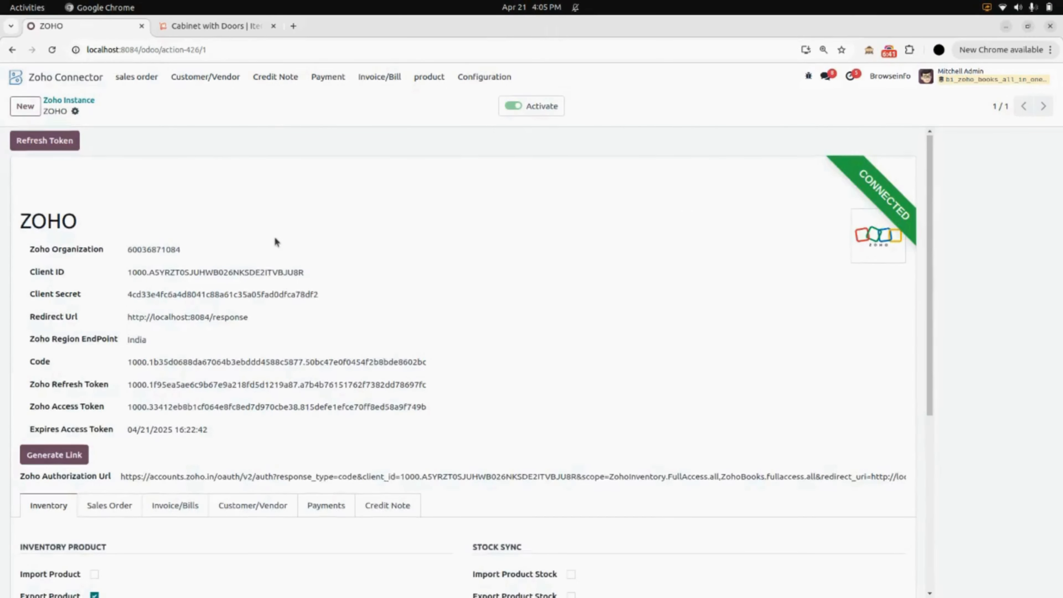
scroll(275, 238, down, 5)
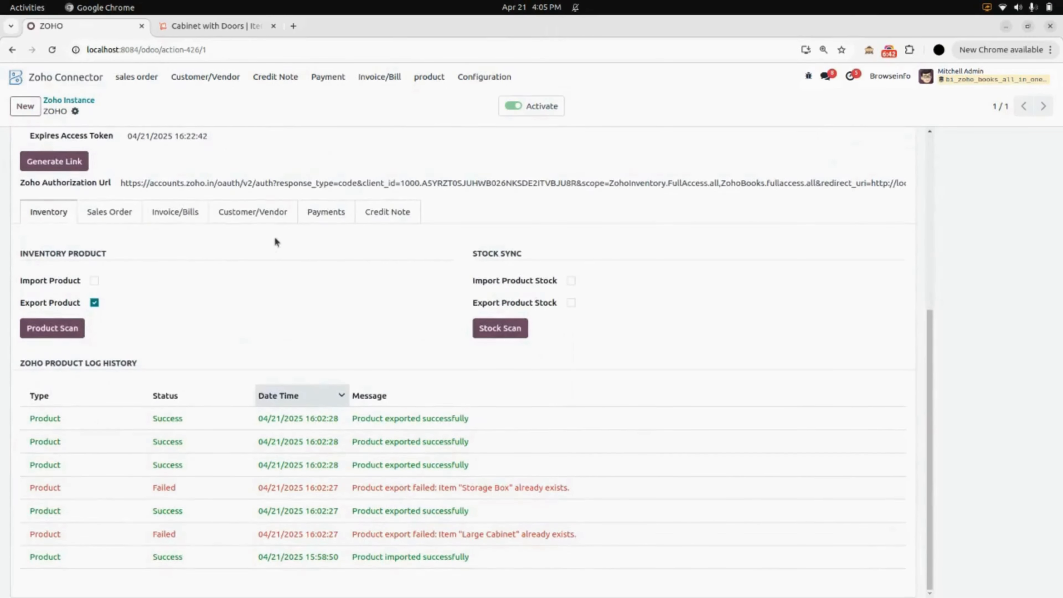
click(95, 303)
click(571, 281)
click(104, 112)
- Look up the on-hand quantity of the Cabinet with Doors product in Inventory before importing stock
click(81, 75)
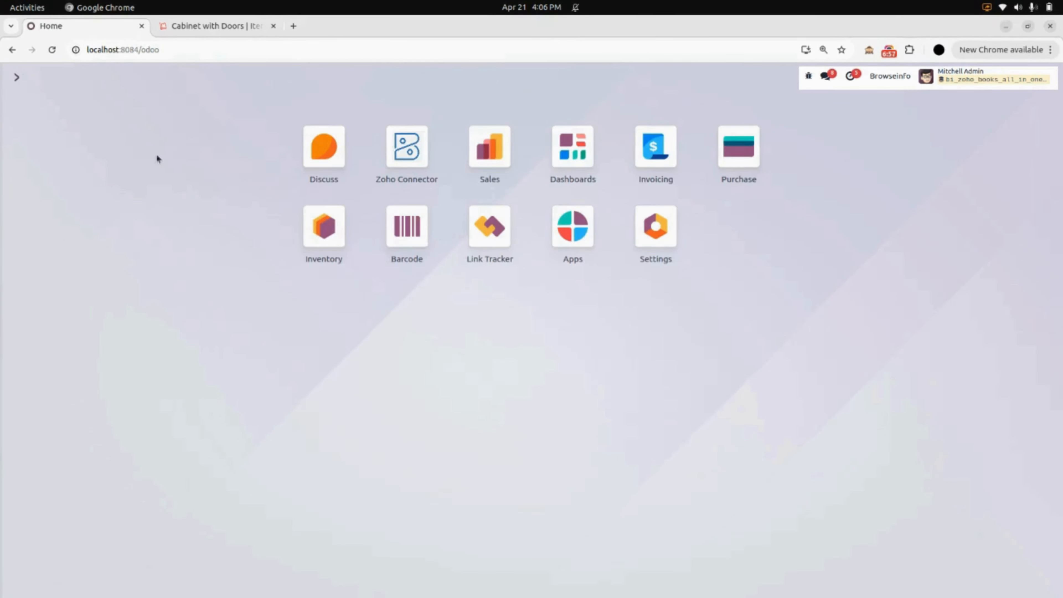
click(326, 241)
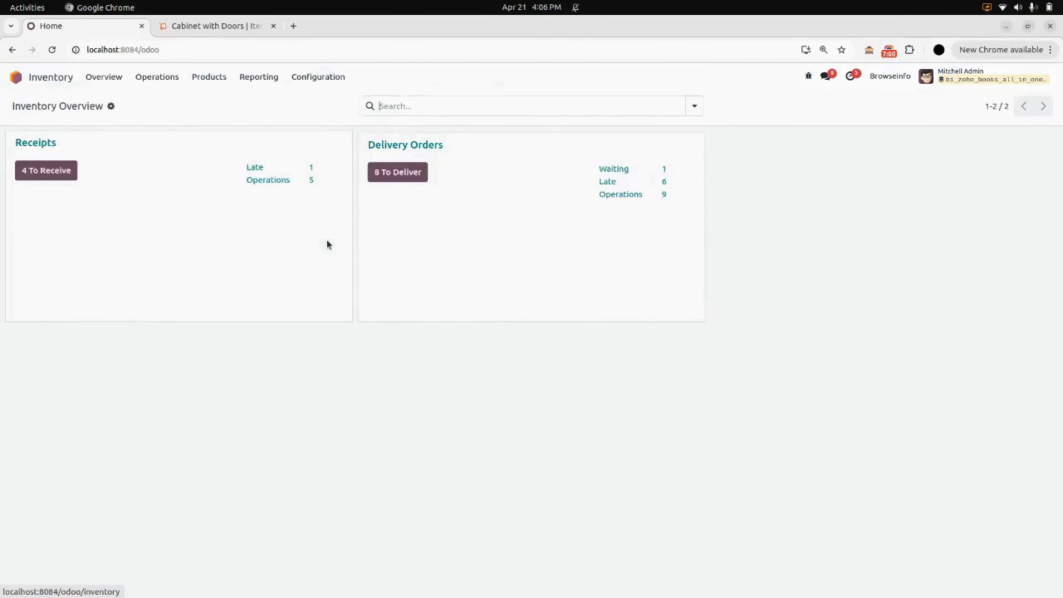
click(217, 84)
click(226, 102)
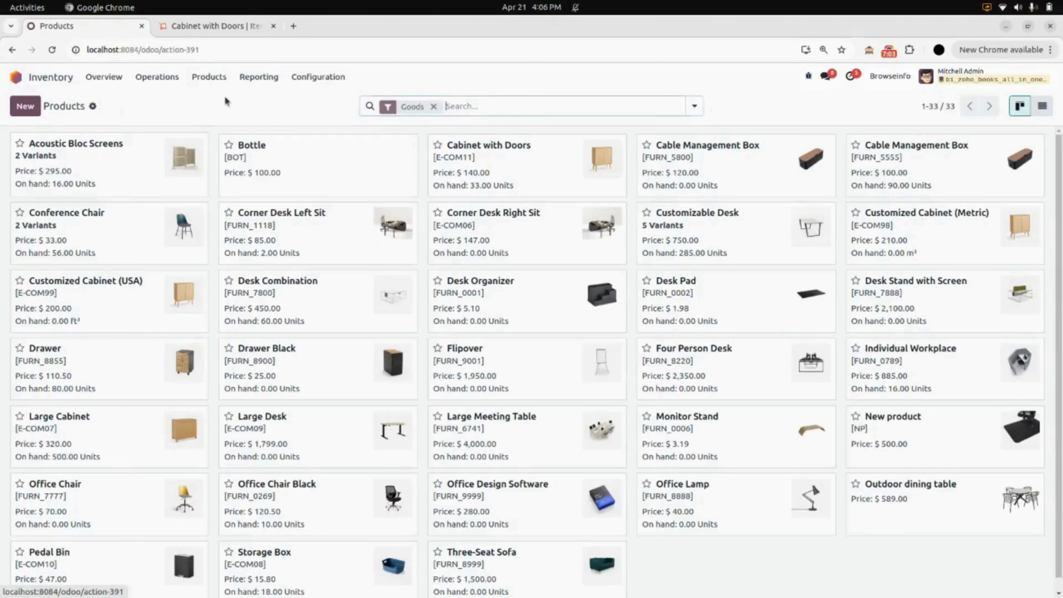
click(505, 181)
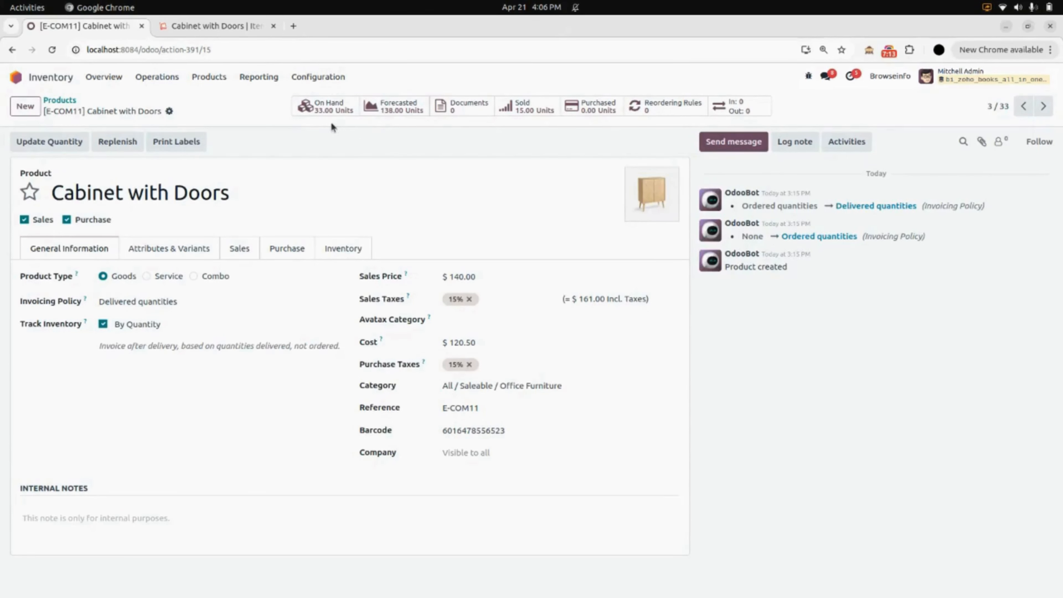
- Run the stock scan in the Zoho Connector's ZOHO instance and review the new stock entry in the product log history
click(64, 84)
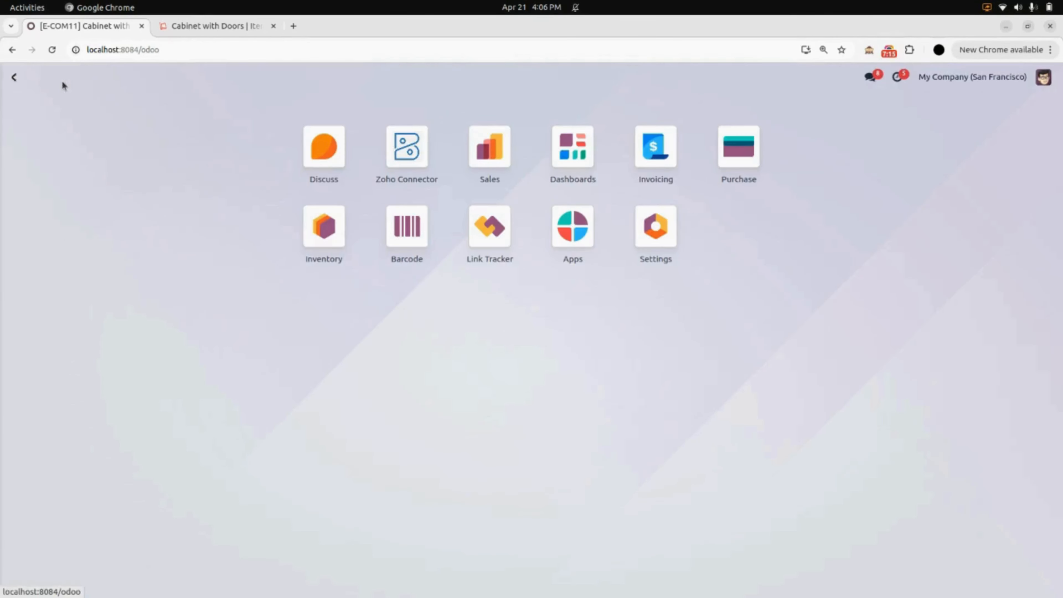
click(418, 165)
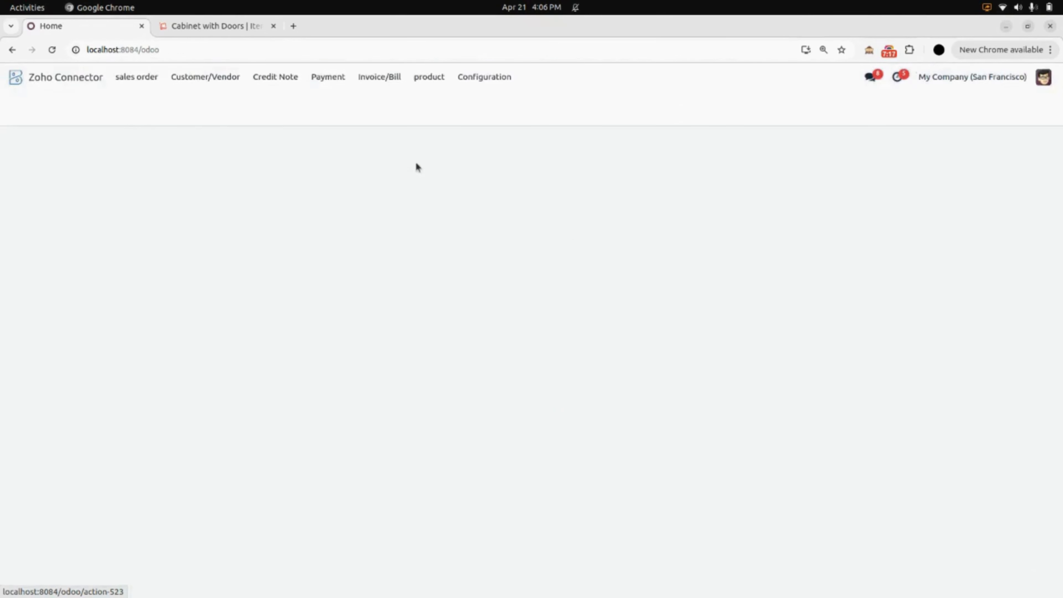
click(483, 82)
click(490, 104)
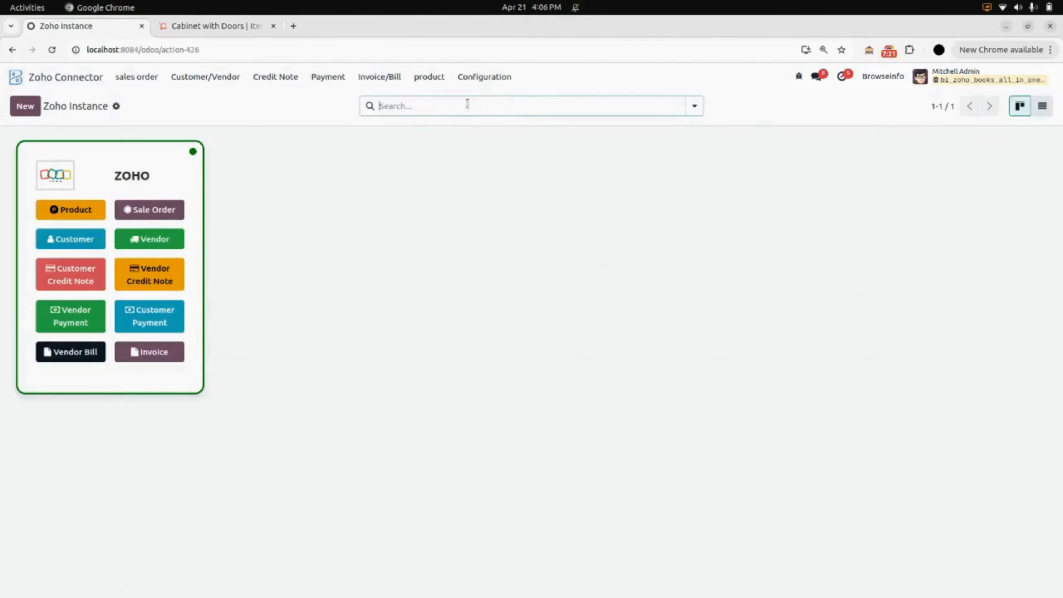
click(191, 174)
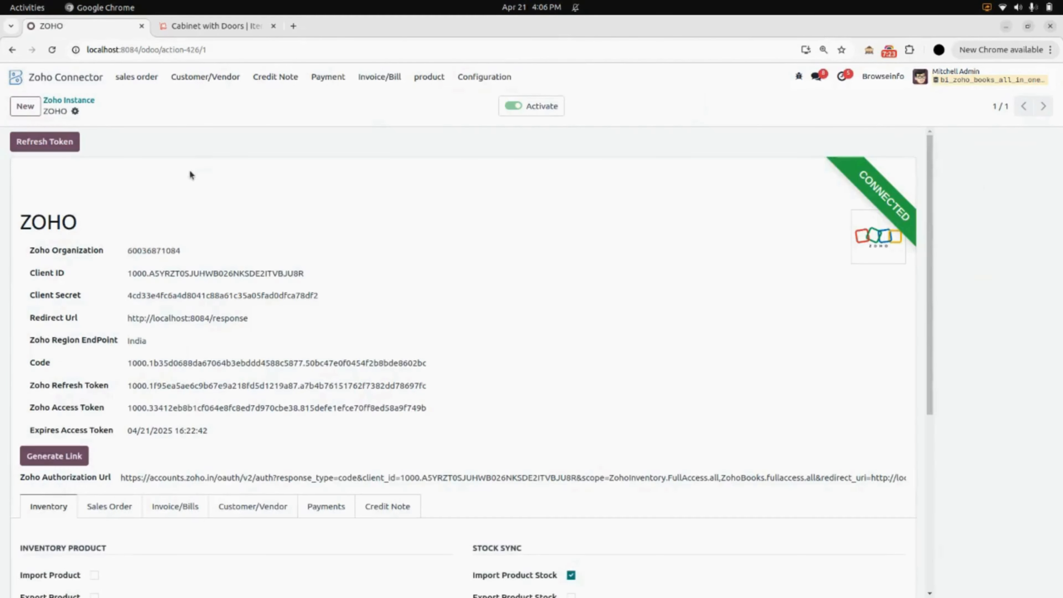
scroll(349, 378, down, 6)
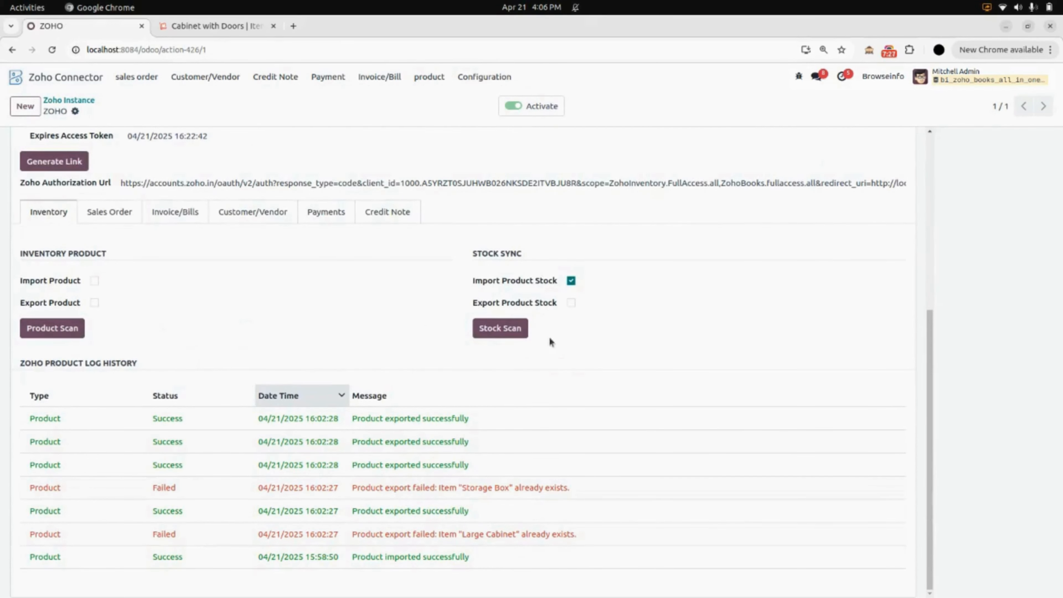
click(523, 335)
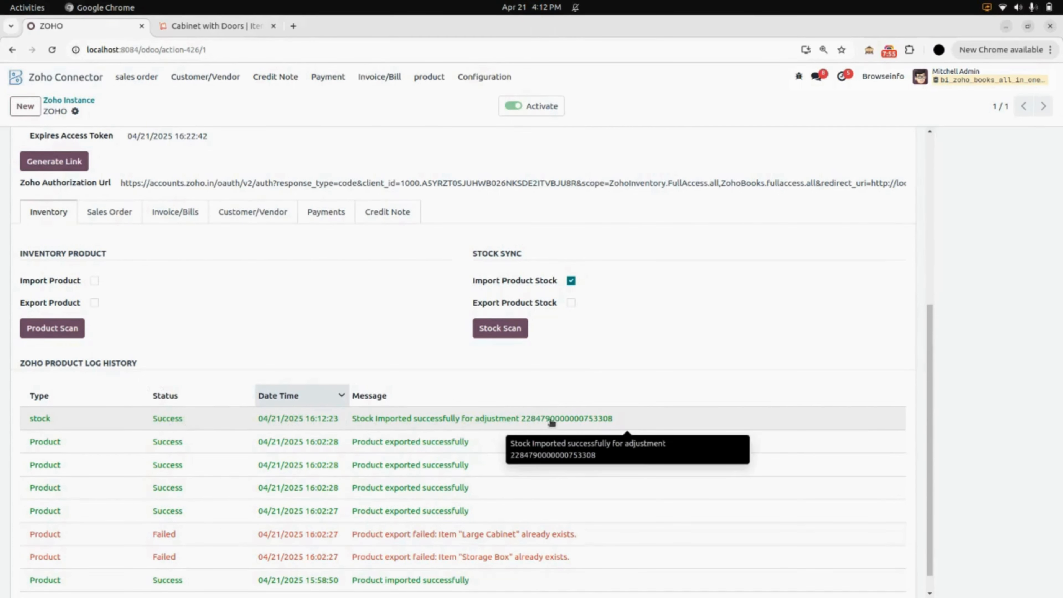
click(518, 422)
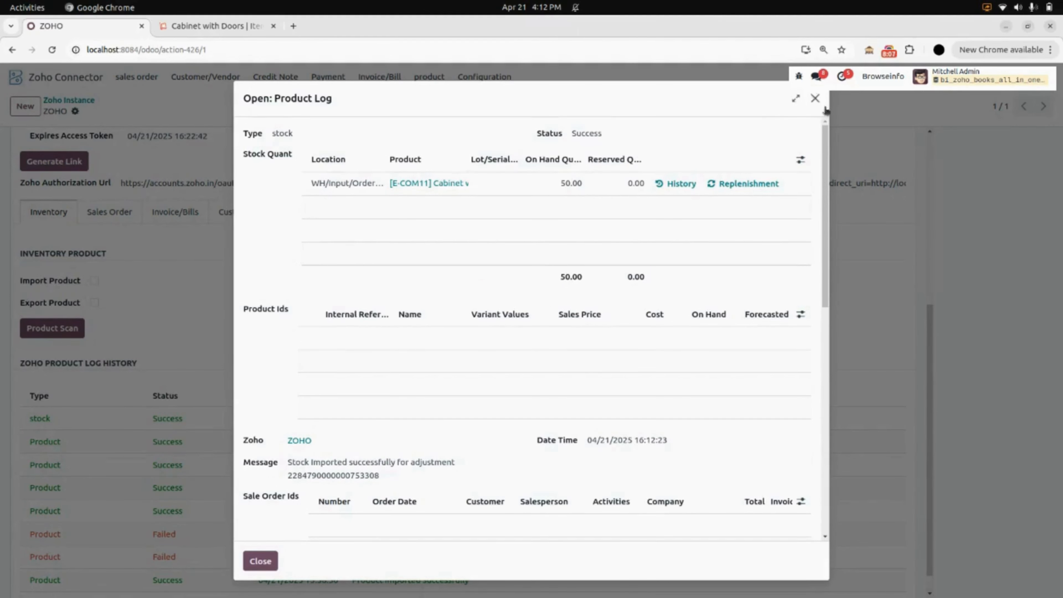
click(814, 98)
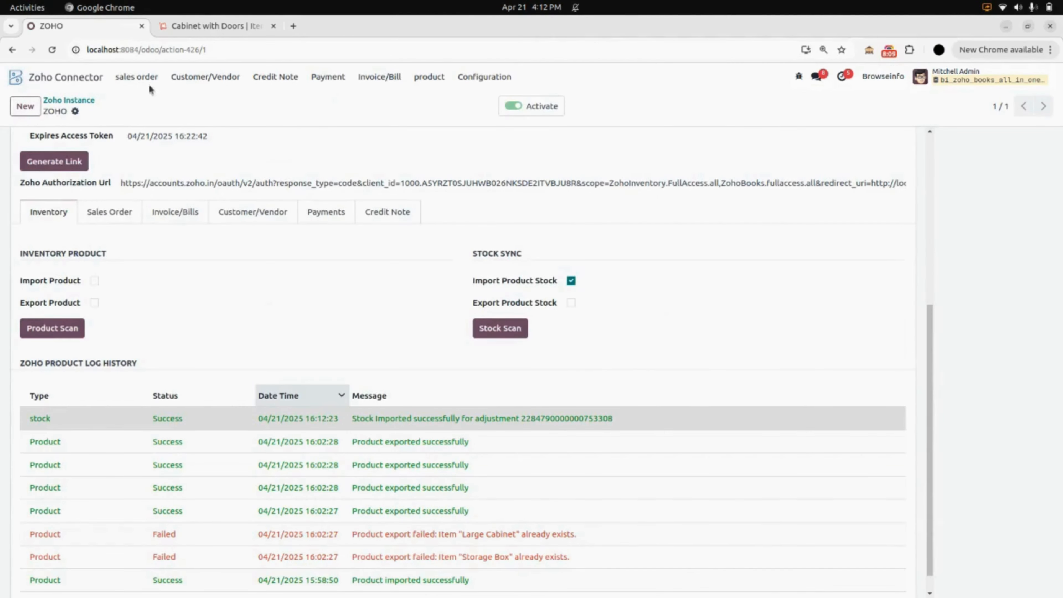
- Return to the Inventory product list and check the on-hand quantity of Cabinet with Doors after the stock import
click(90, 78)
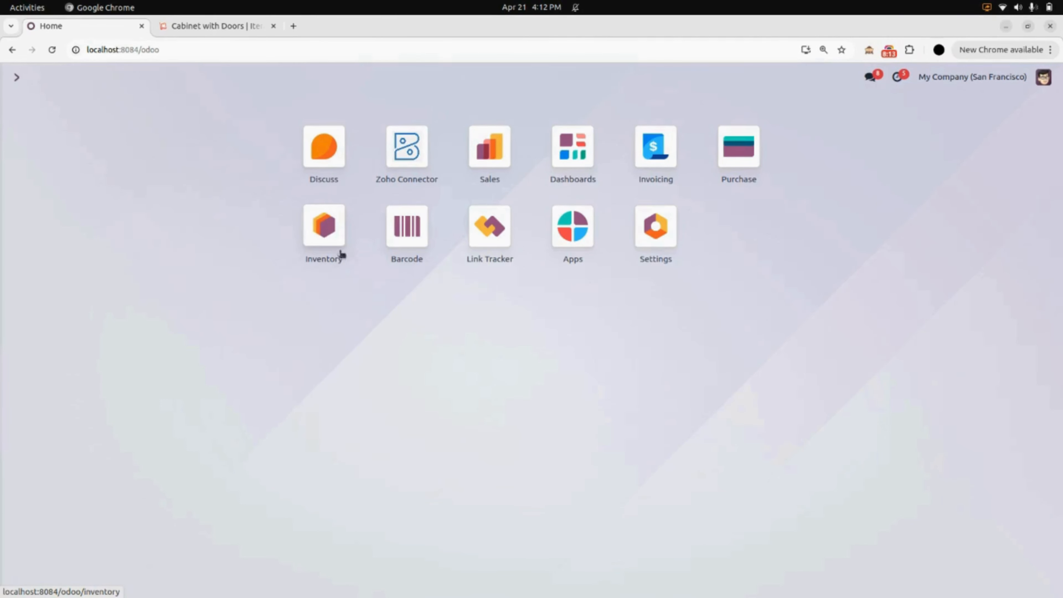
click(338, 231)
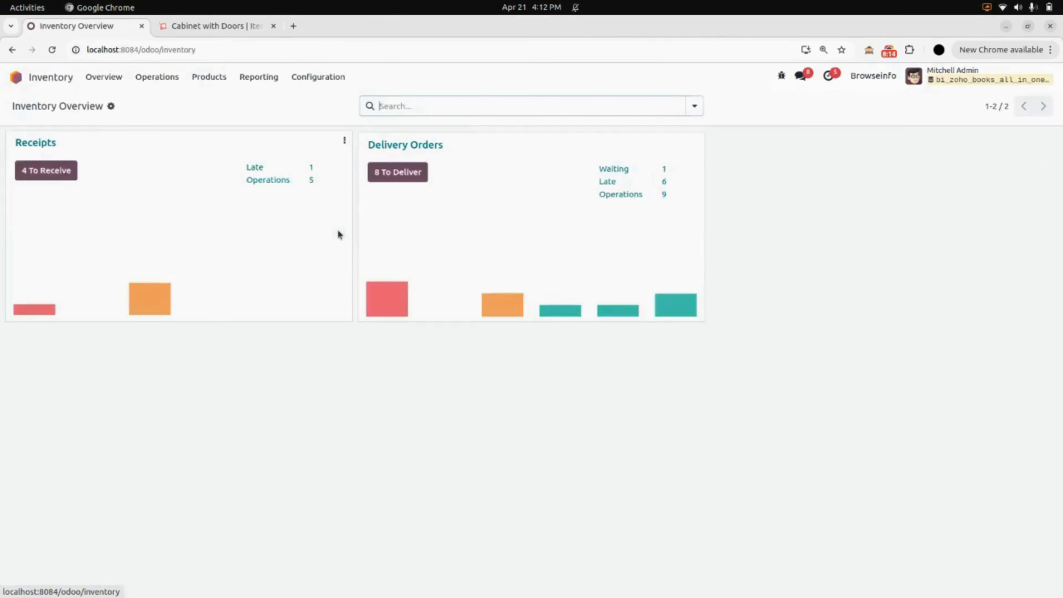
click(214, 81)
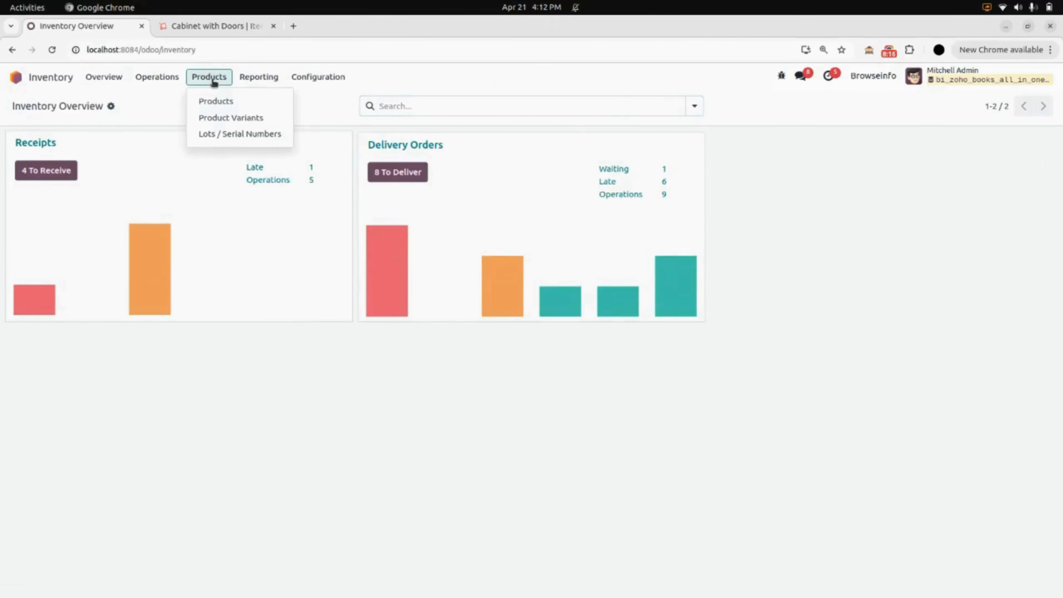
click(224, 100)
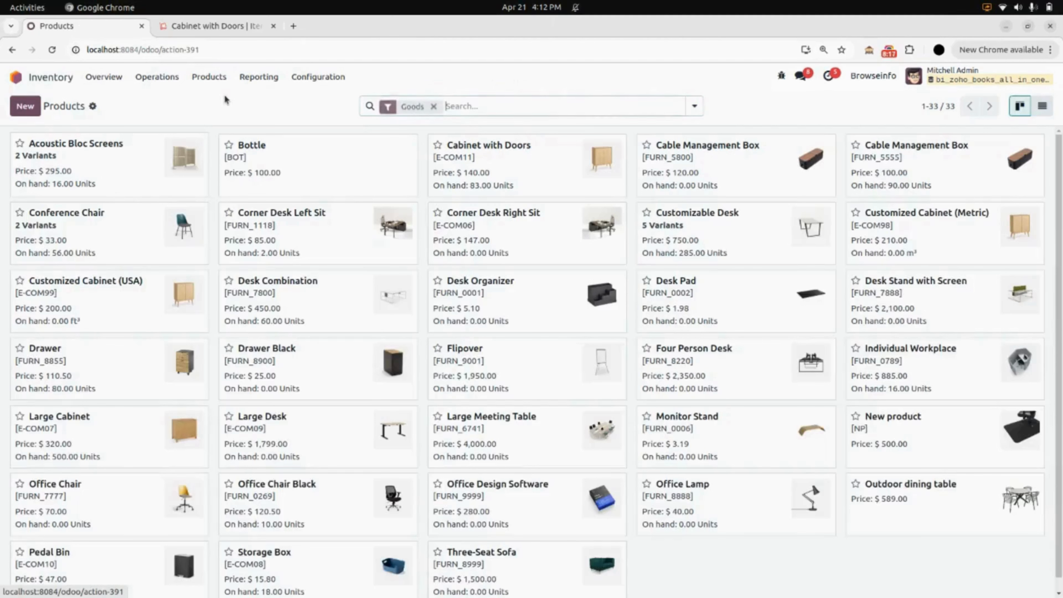
click(488, 149)
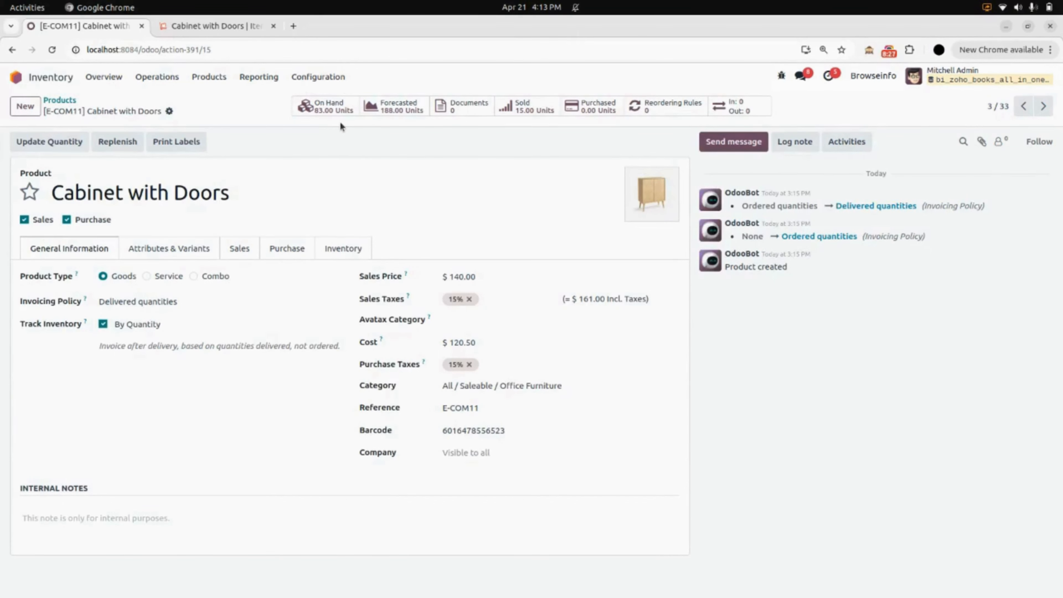
- Disable Import Product Stock and enable Export Product Stock in the Zoho Connector's ZOHO instance, and save it
click(57, 80)
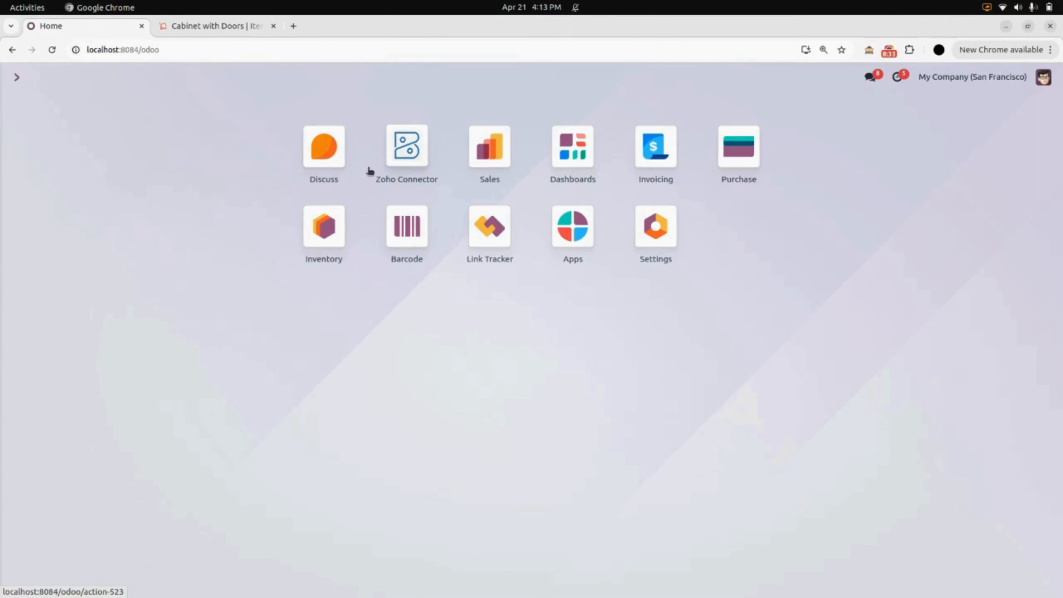
click(413, 151)
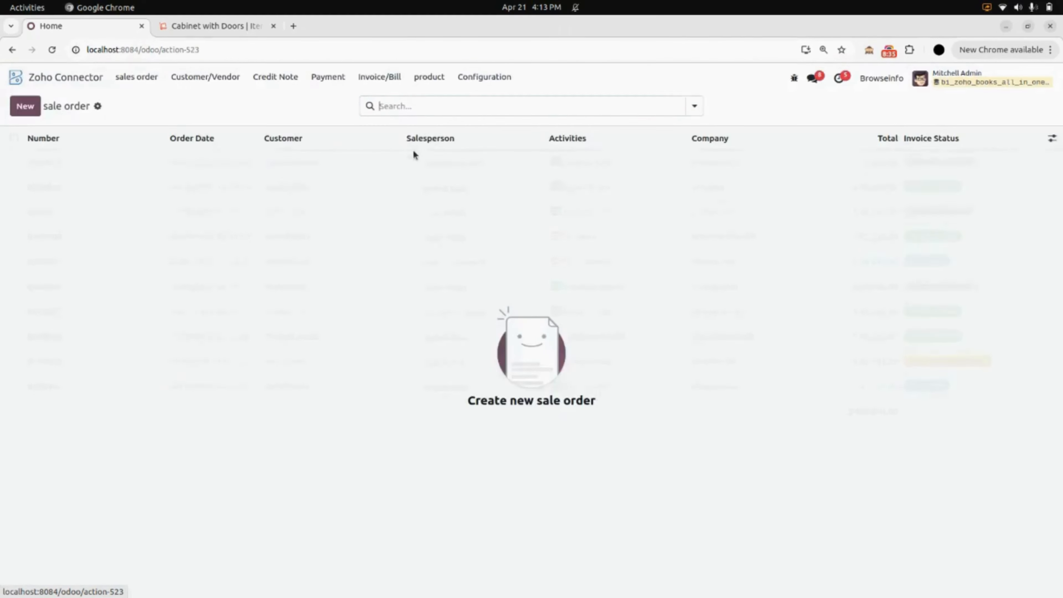
click(489, 82)
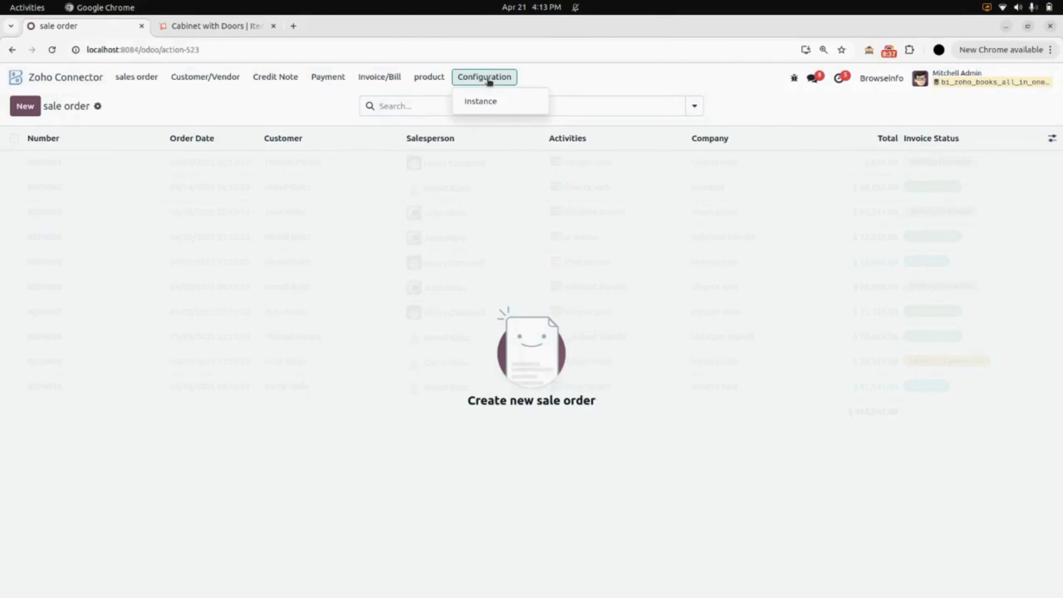
click(497, 105)
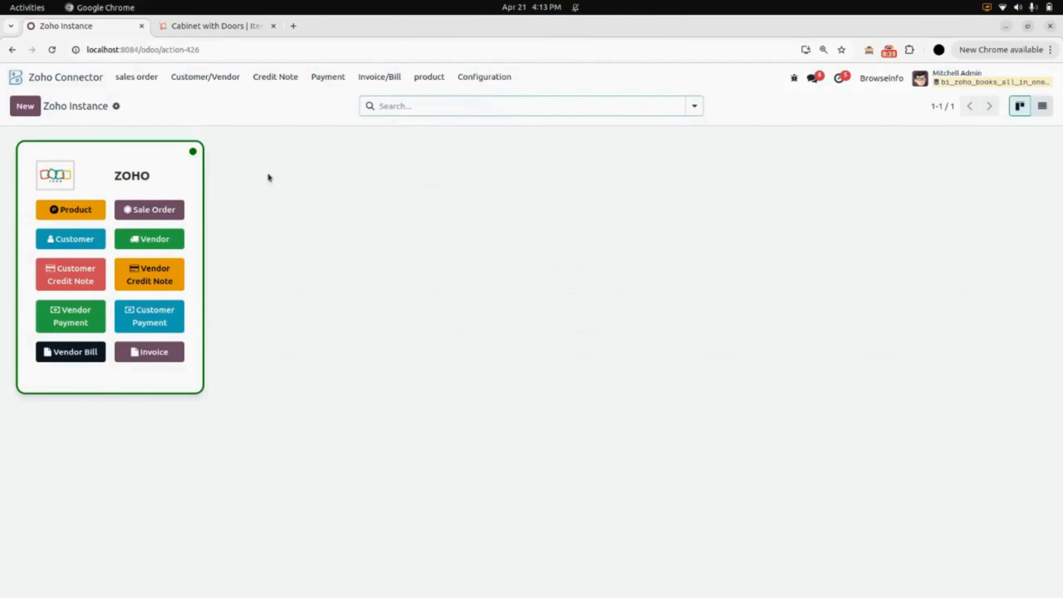
click(183, 177)
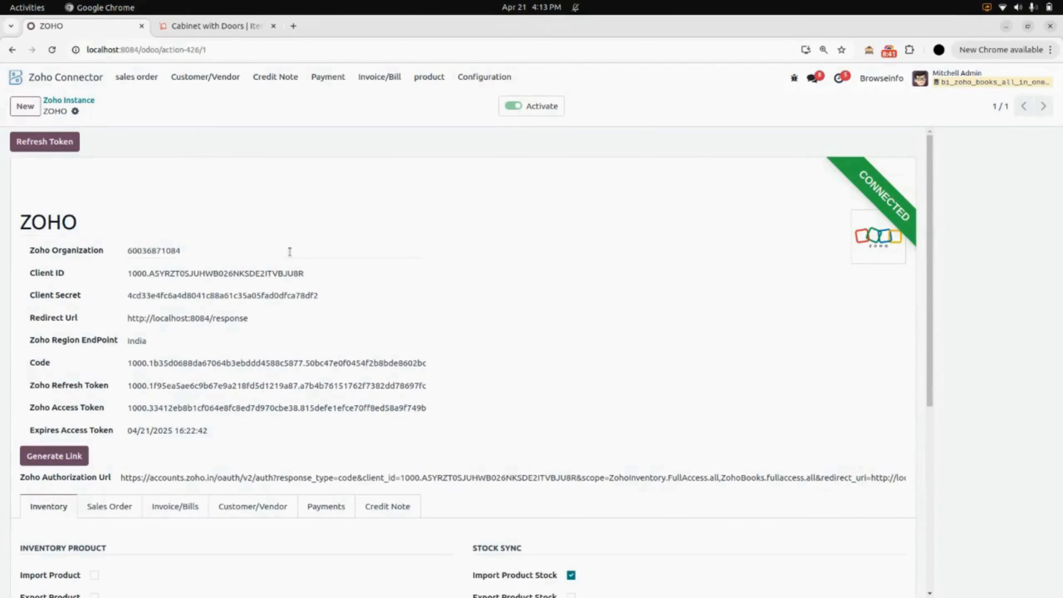
scroll(418, 376, down, 5)
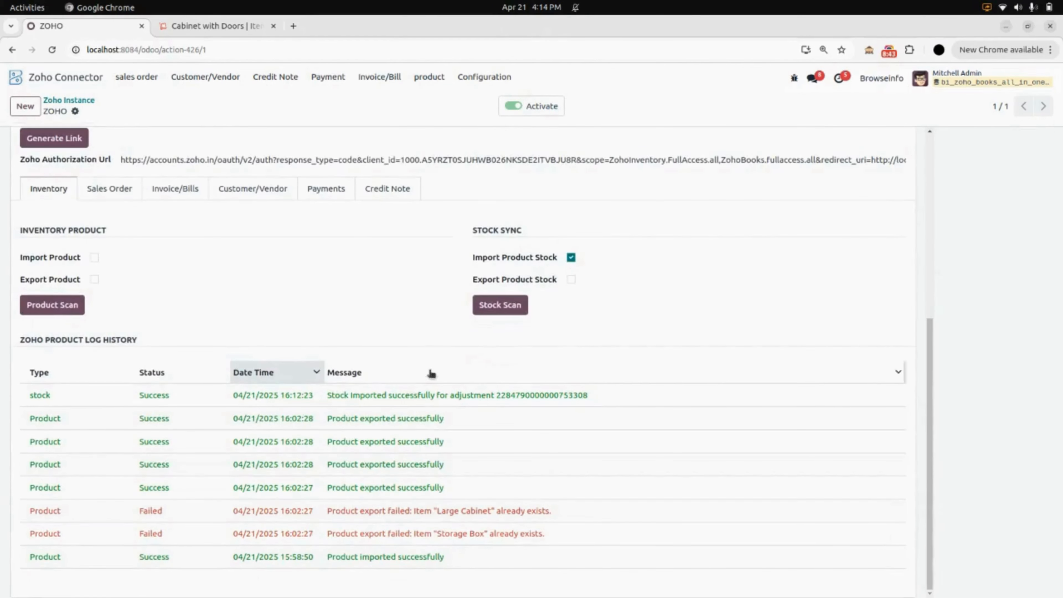
click(571, 257)
click(571, 279)
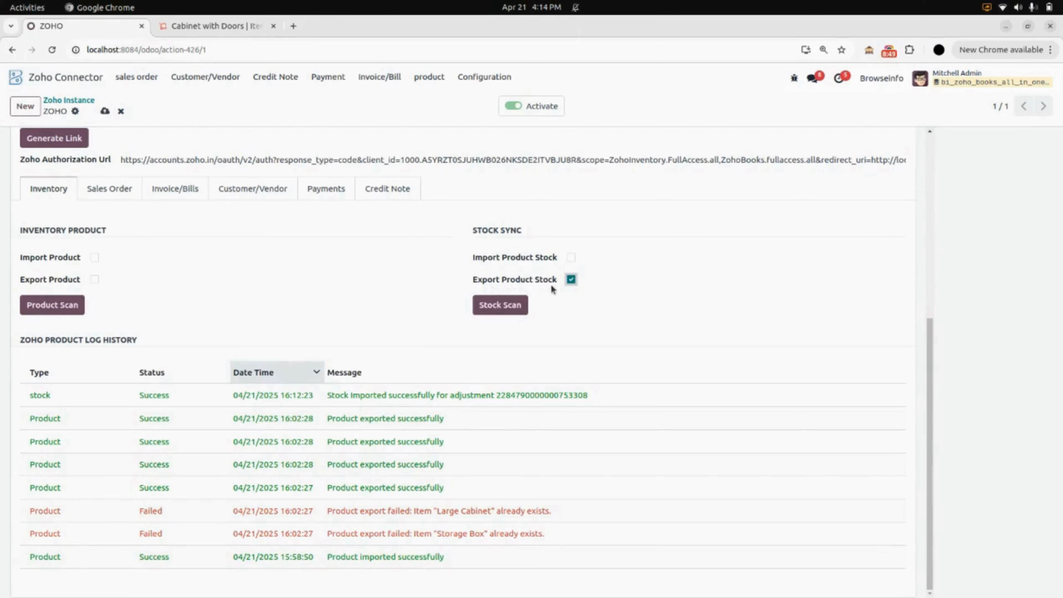
click(105, 111)
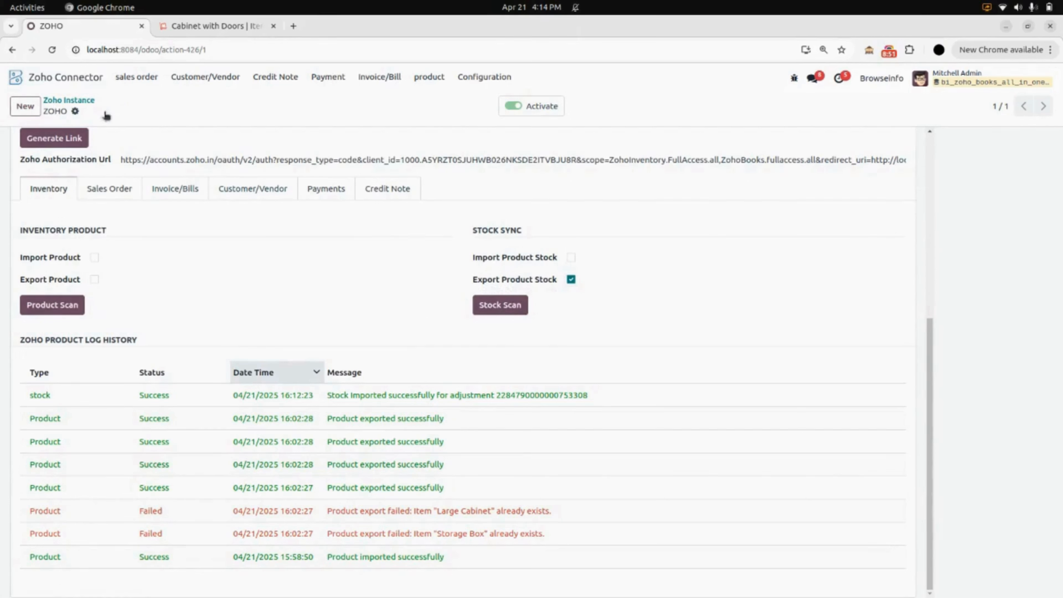
- Add a physical inventory adjustment for [E-COM09] Large Desk with a counted quantity of 100 and apply it
click(79, 78)
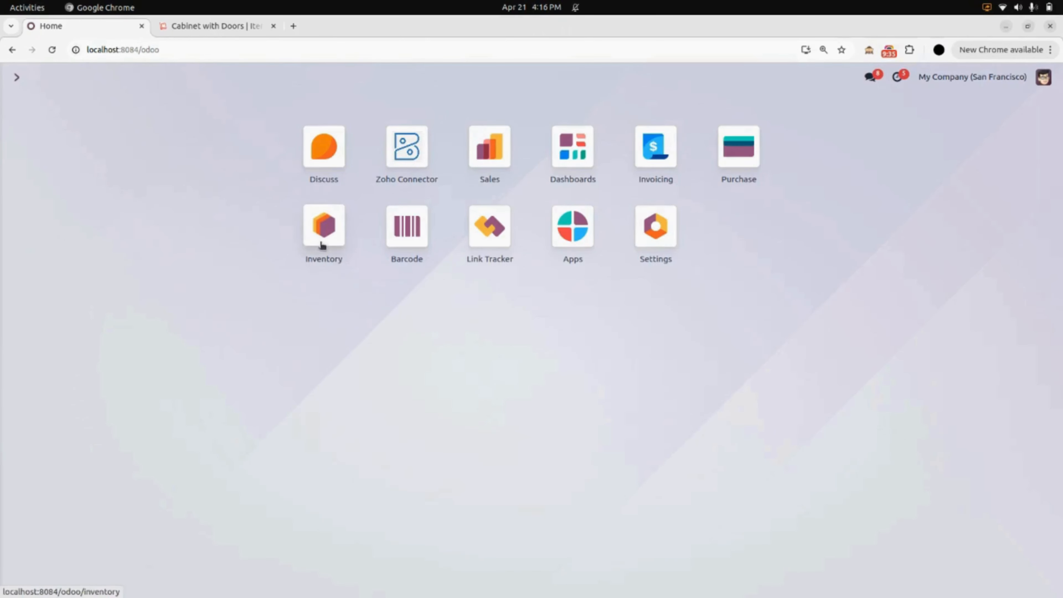
click(321, 245)
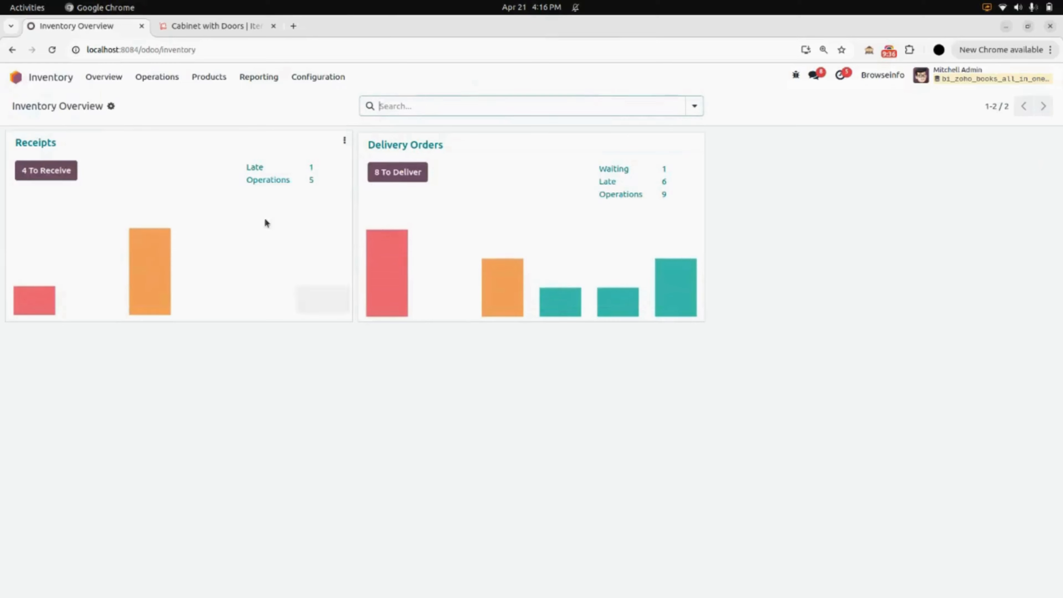
click(165, 79)
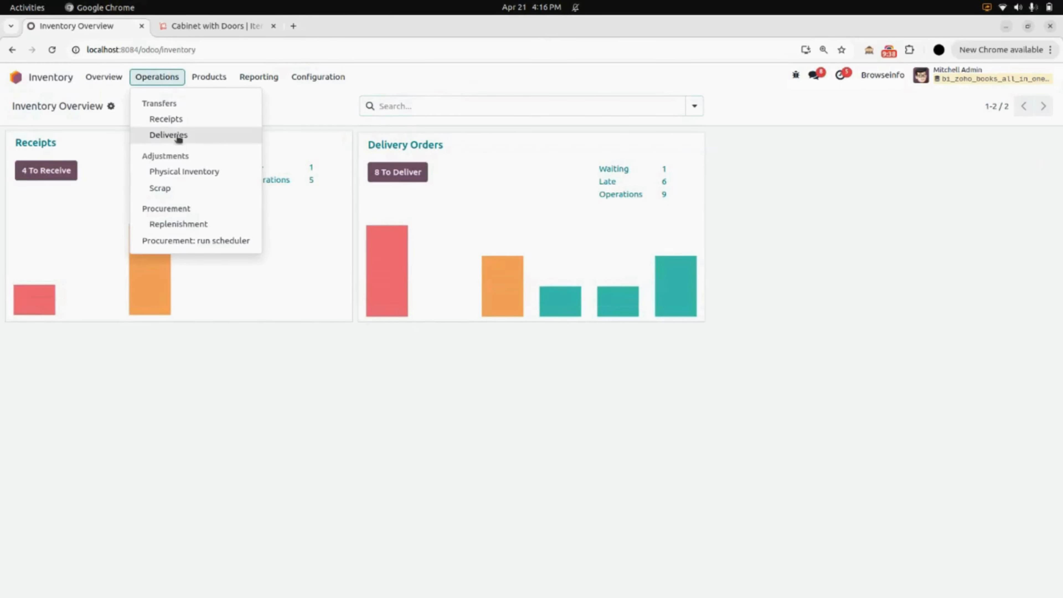
click(192, 172)
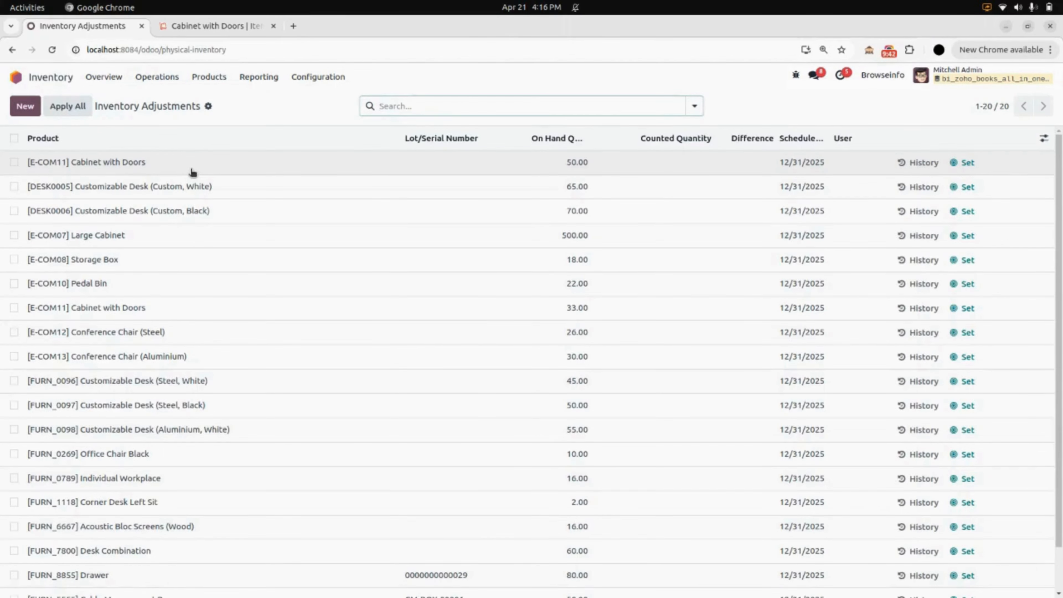
click(24, 107)
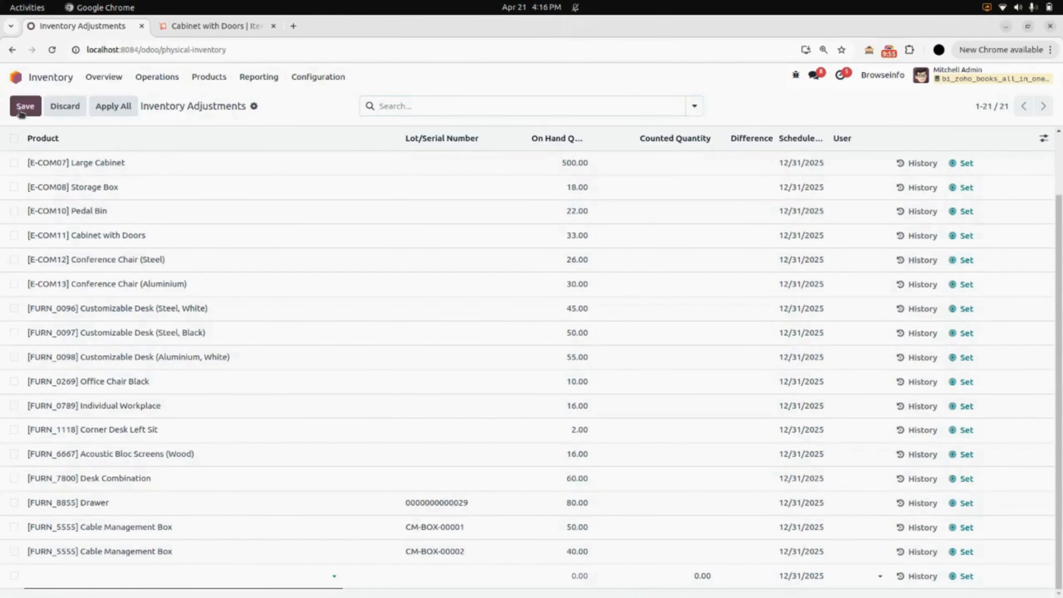
text(large)
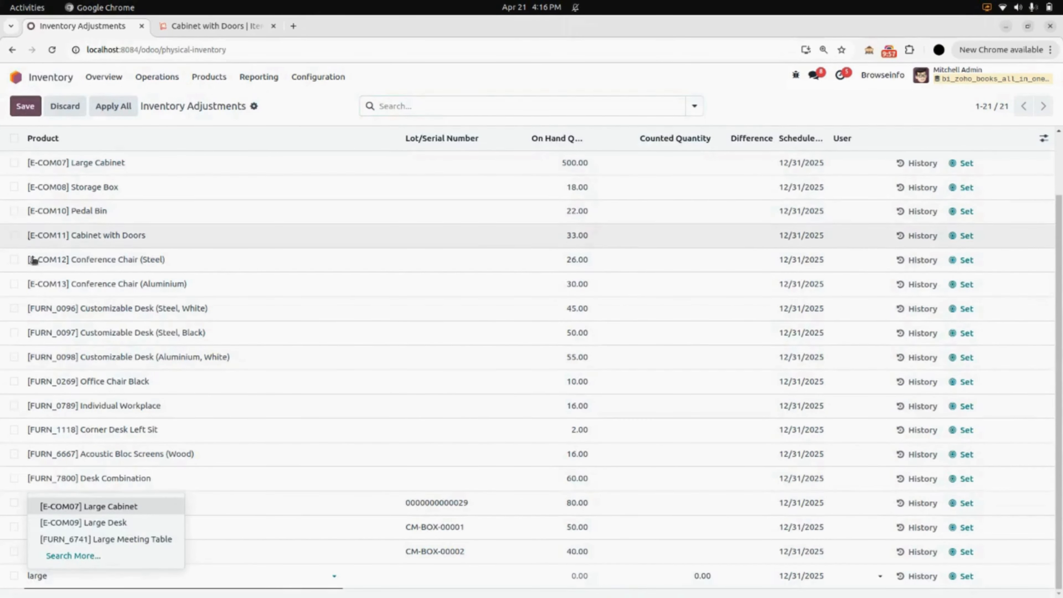
click(98, 524)
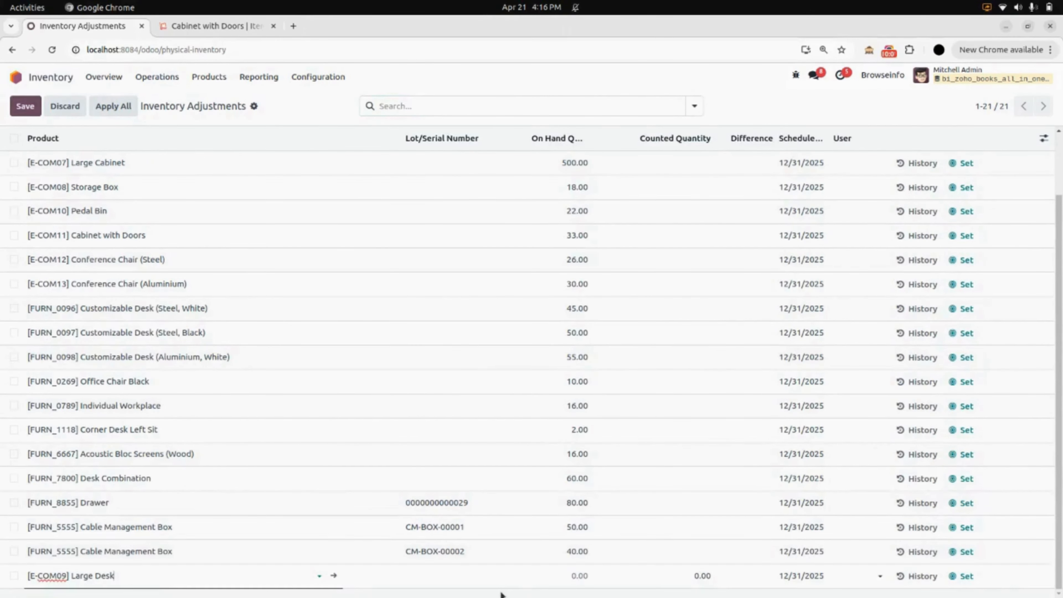
click(679, 576)
text(1)
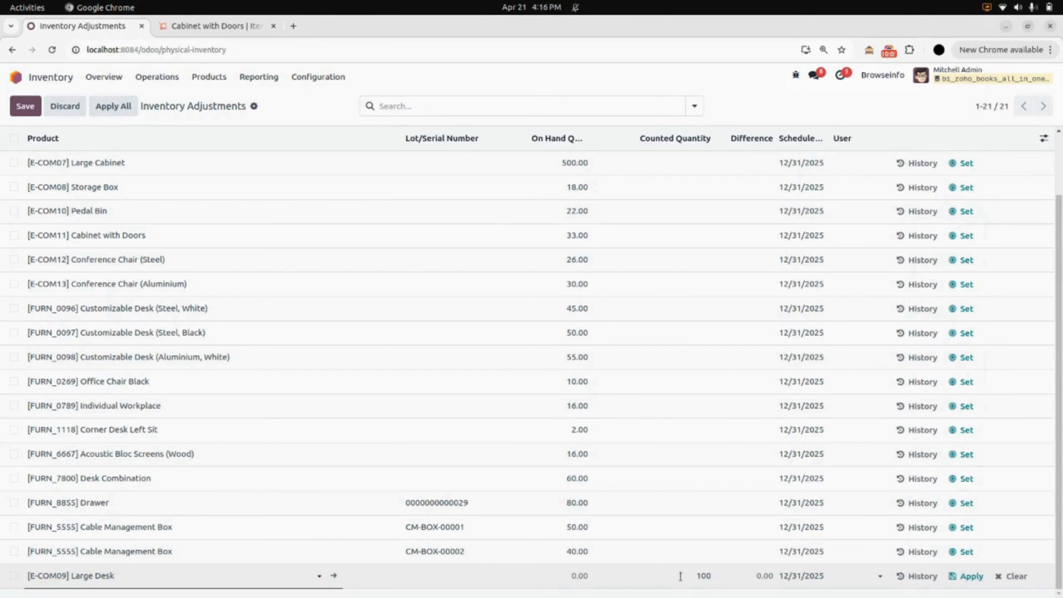
text(00)
click(962, 577)
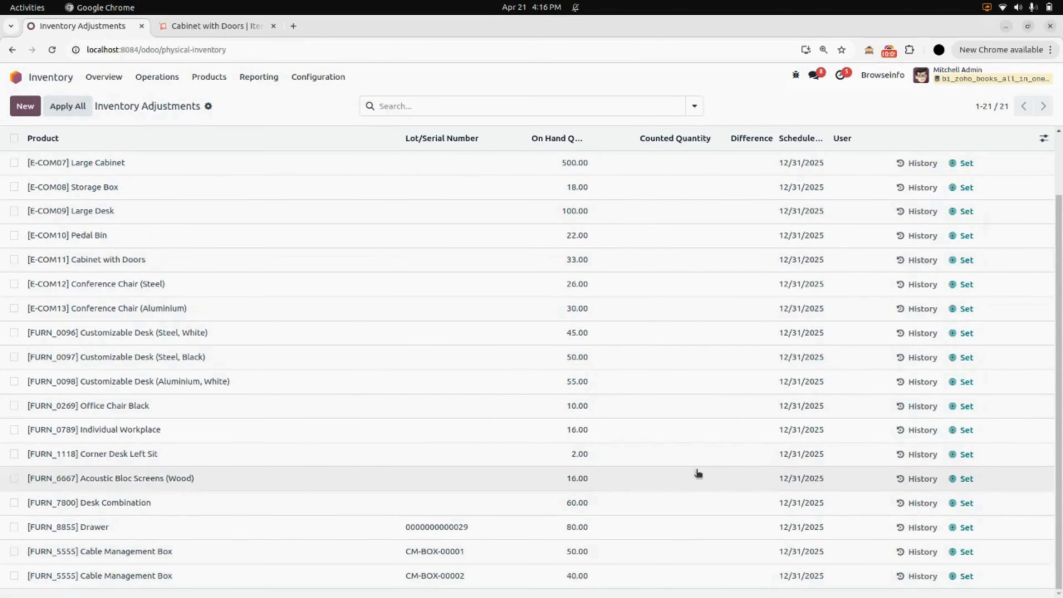
scroll(655, 451, up, 2)
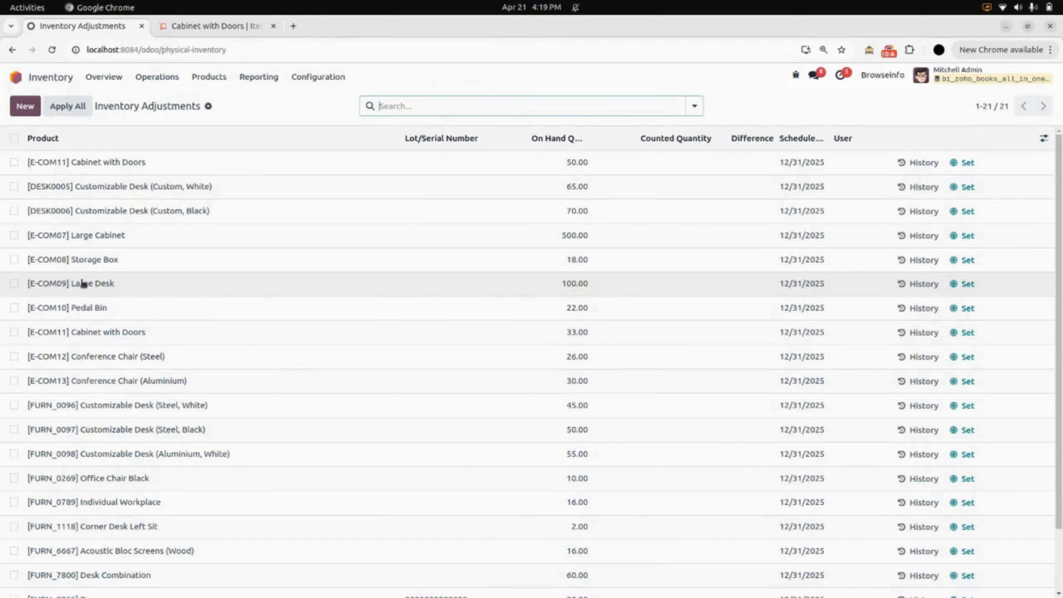
- Export the stock of [E-COM09] Large Desk from the inventory adjustments list to Zoho
click(15, 284)
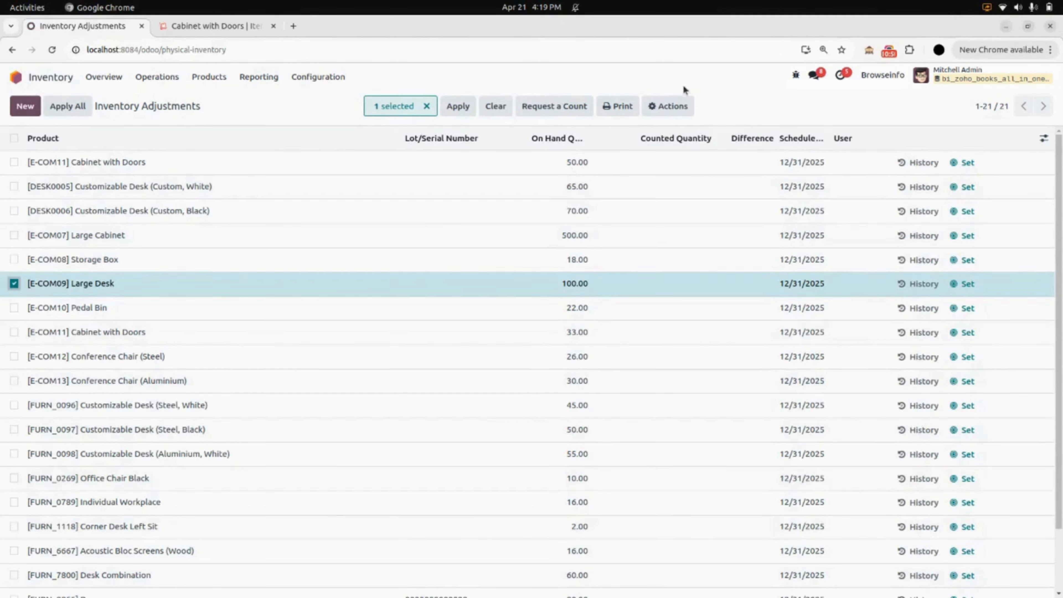
click(680, 109)
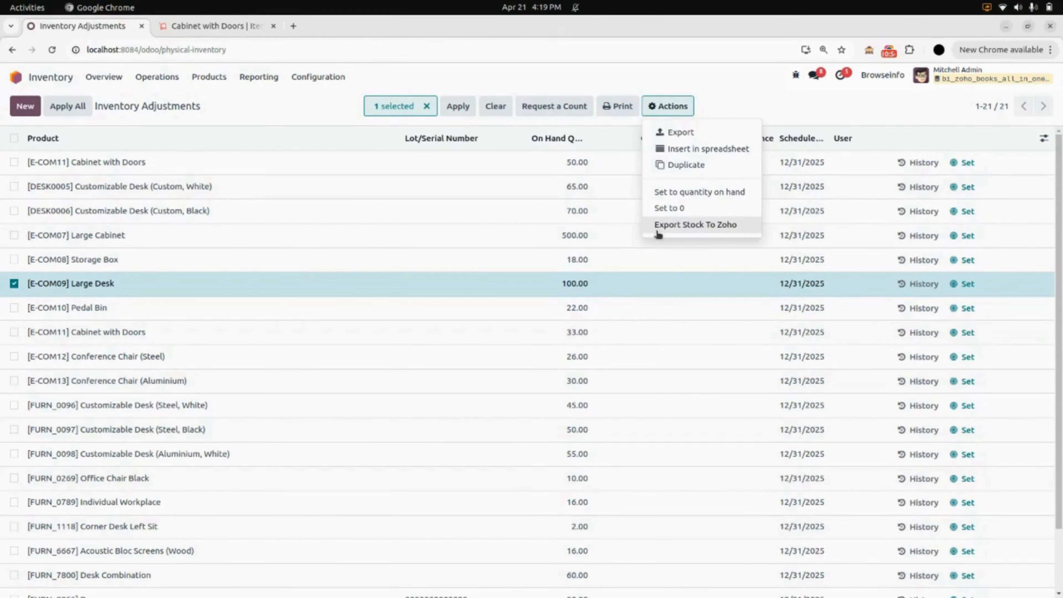
click(699, 227)
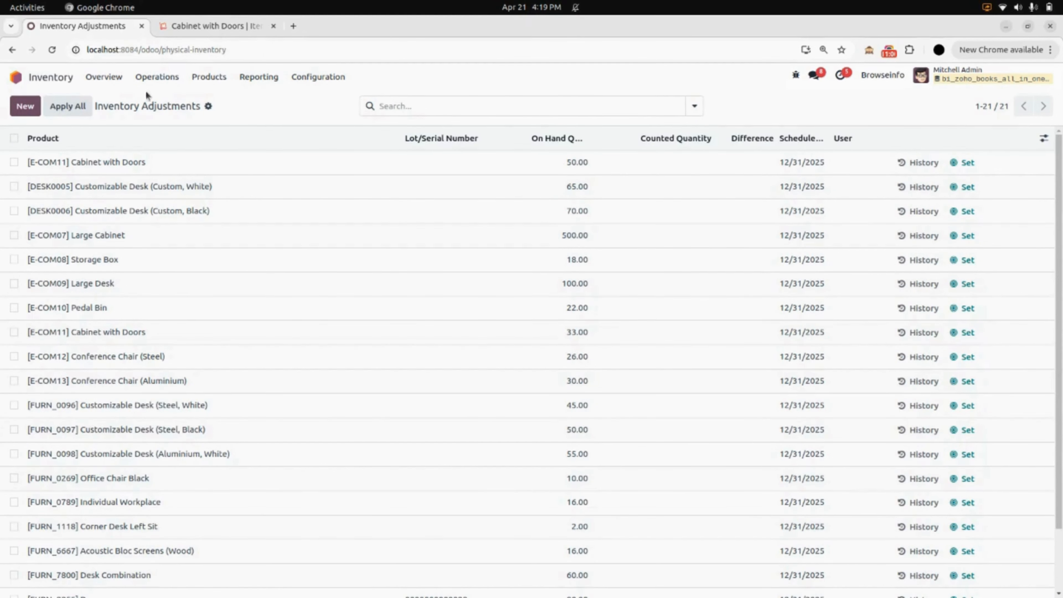
- Open the Zoho Connector's ZOHO instance and review the Large Desk stock export entry in the product log history
click(62, 77)
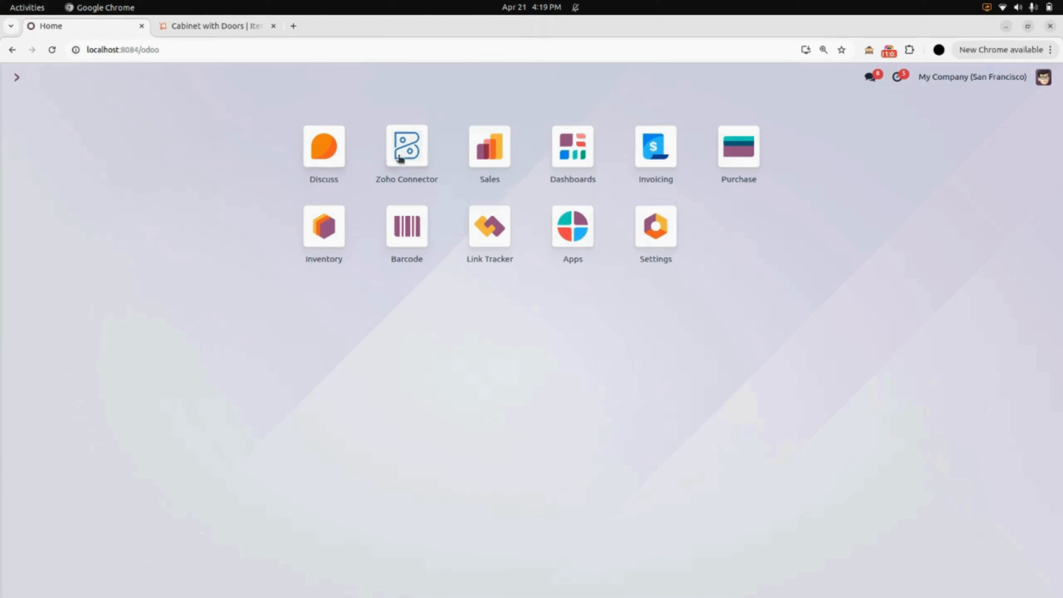
click(429, 158)
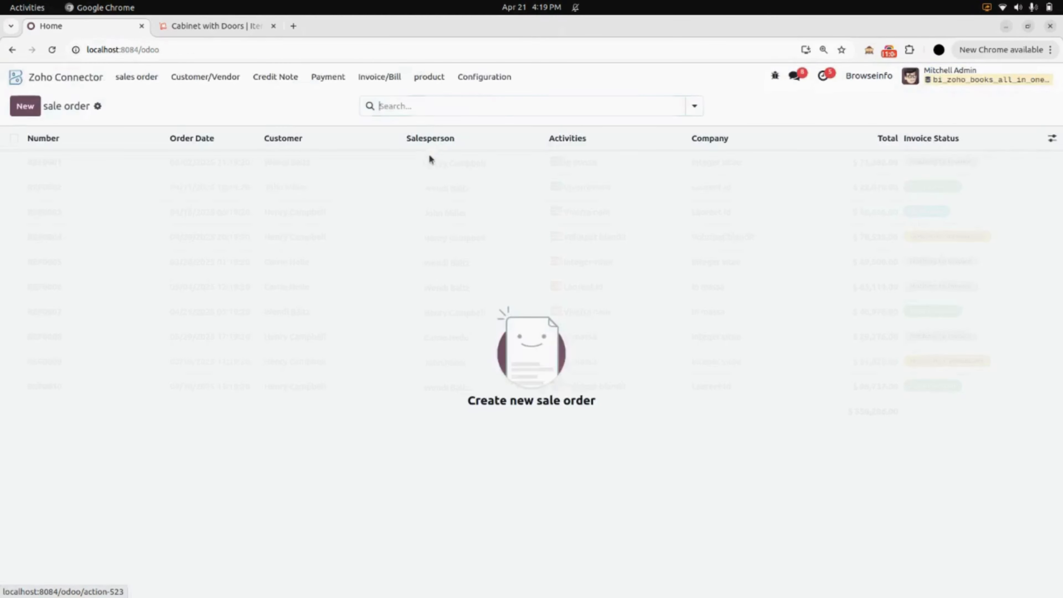
click(484, 79)
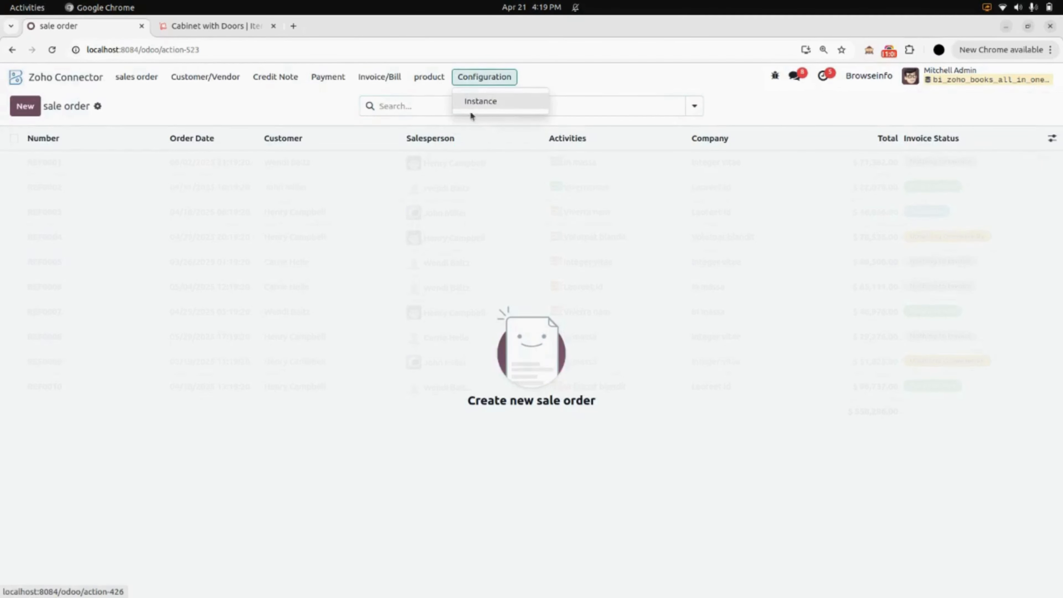
click(491, 102)
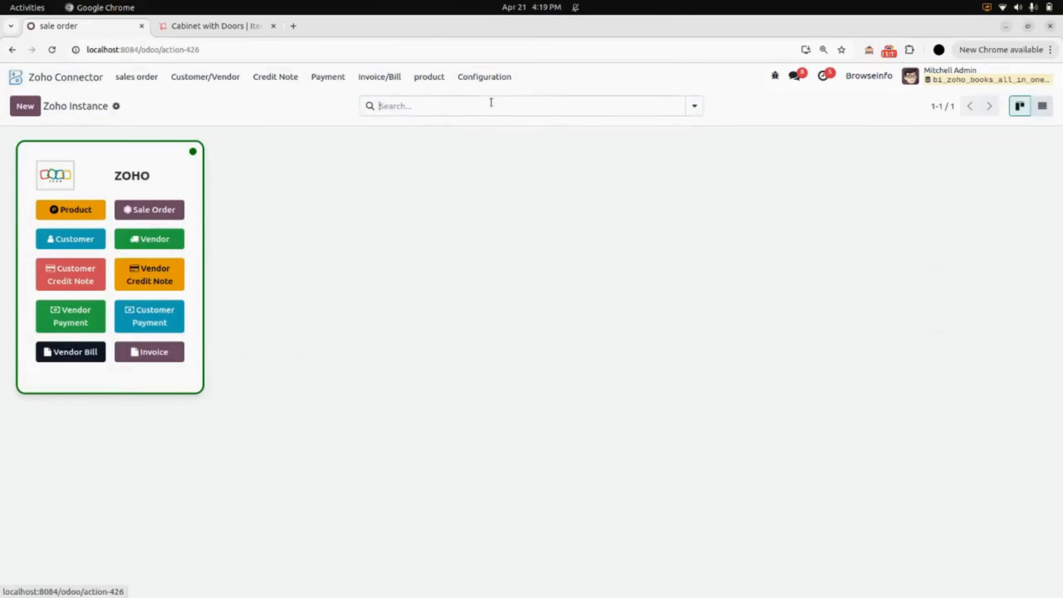
click(195, 184)
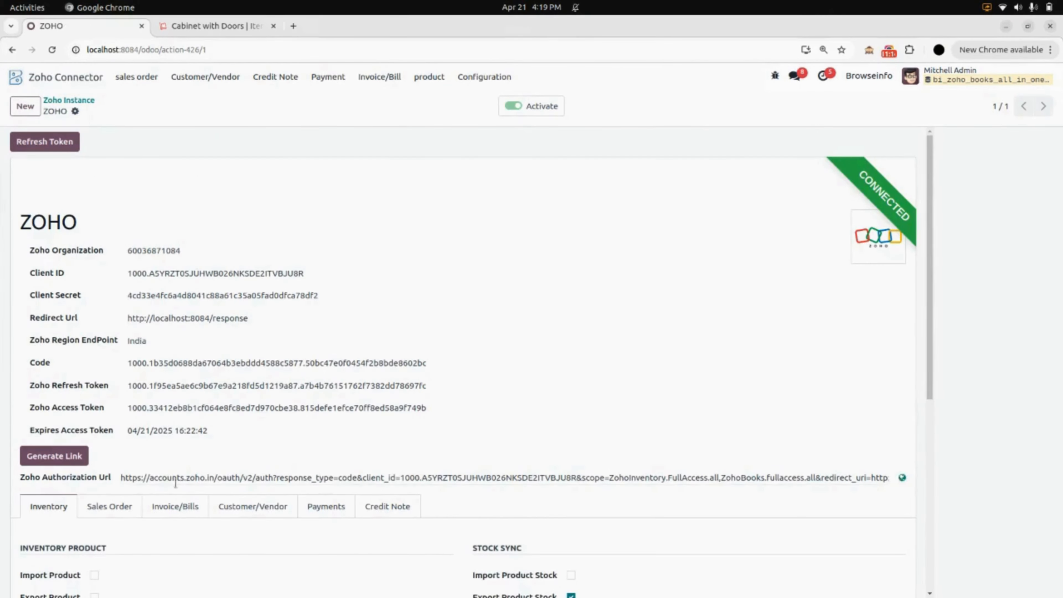
scroll(119, 493, down, 5)
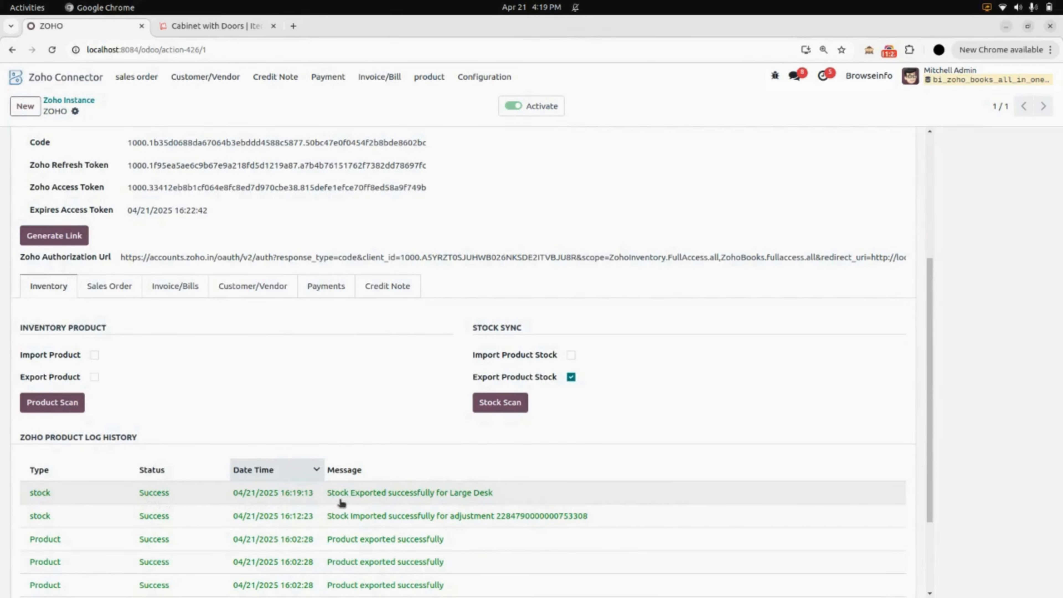
click(468, 494)
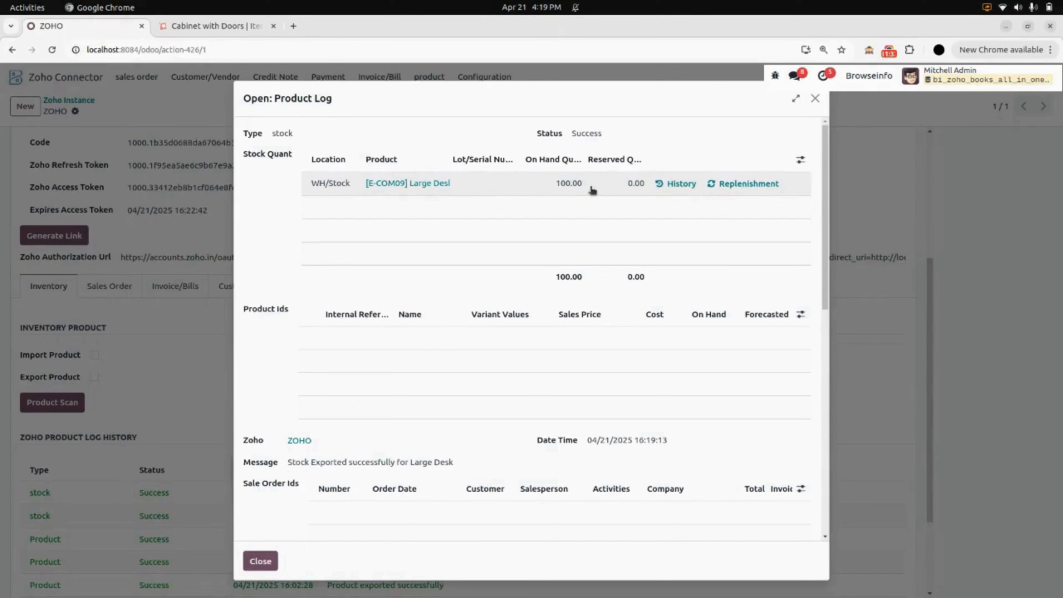
click(816, 99)
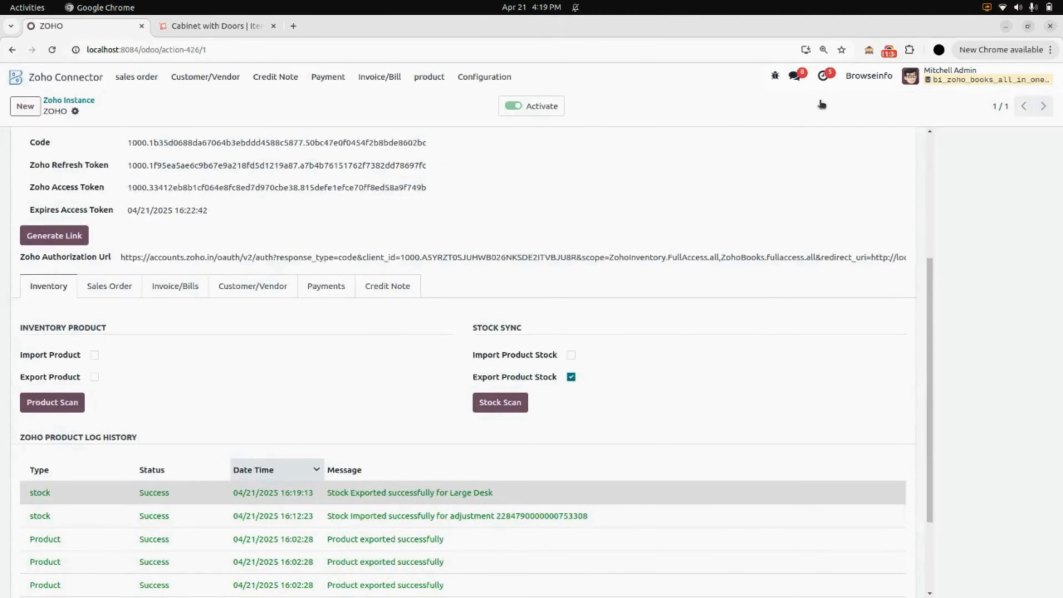
- Switch to Zoho Inventory, check the stock on hand of Large Desk, and return to the full item list
click(224, 29)
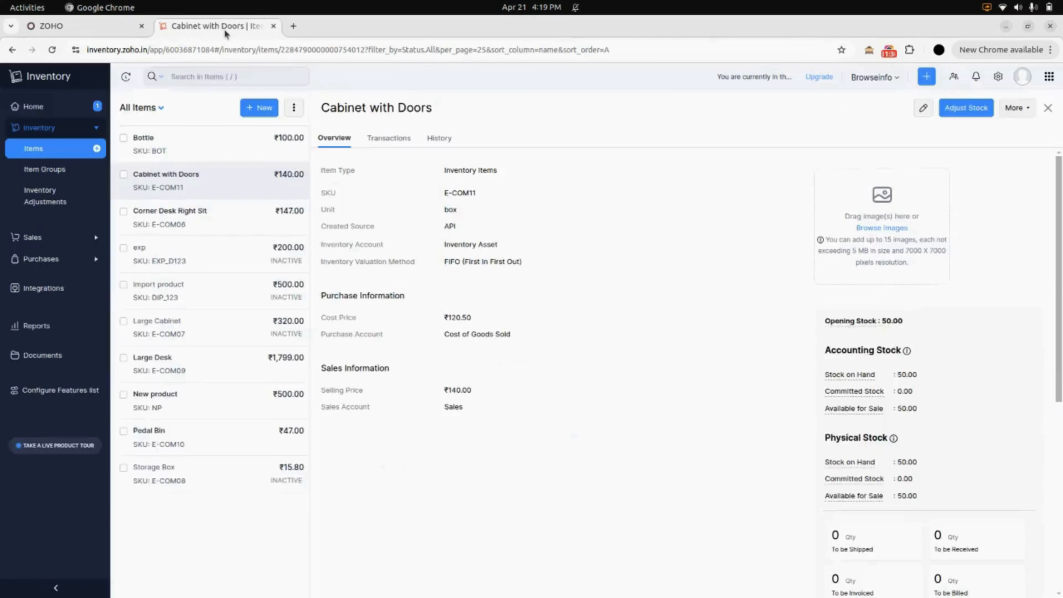
click(223, 371)
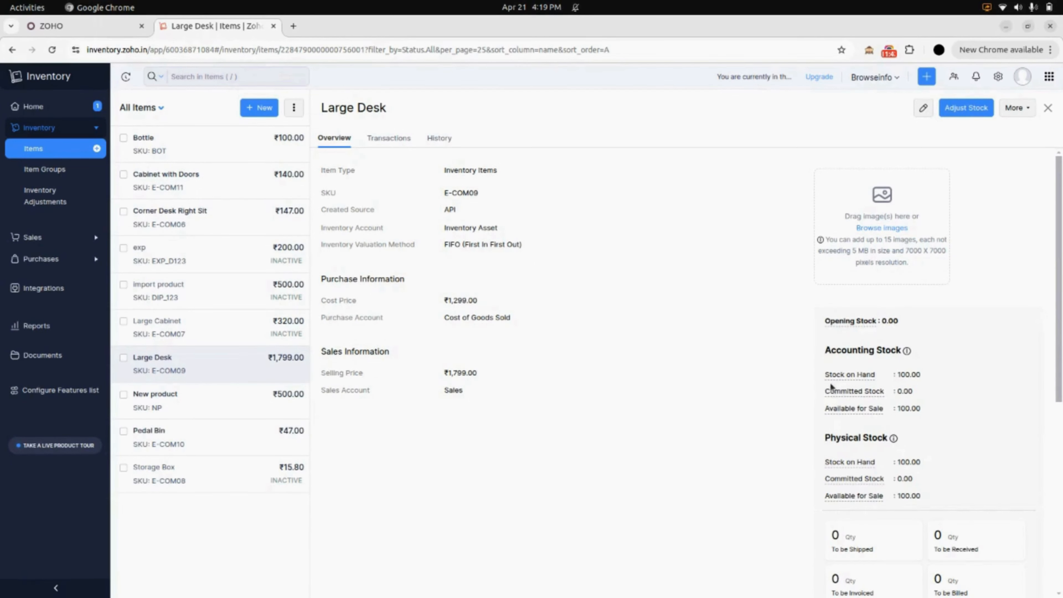
mouse_move(859, 388)
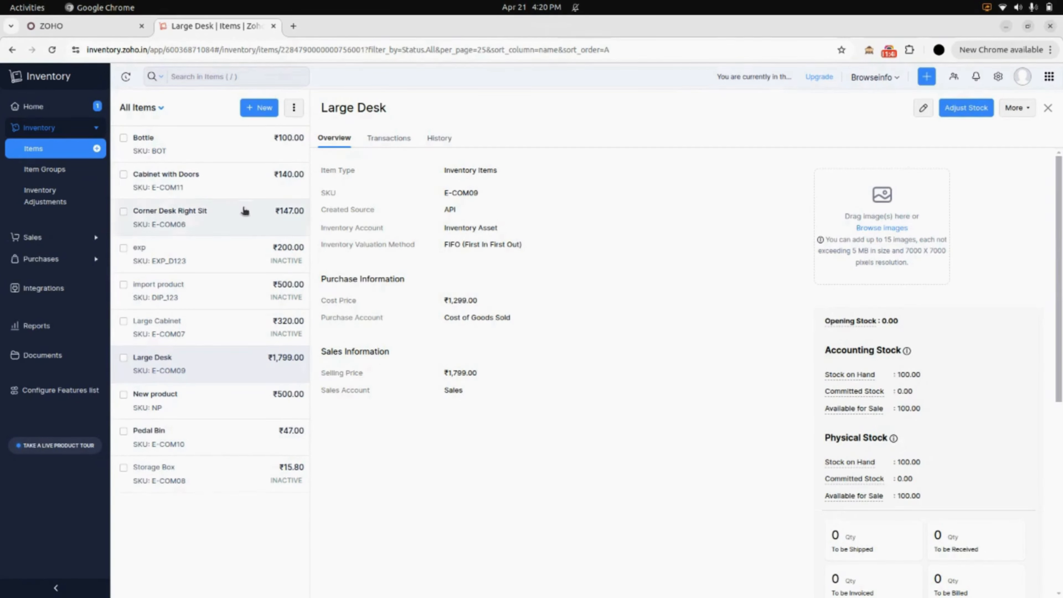
click(44, 145)
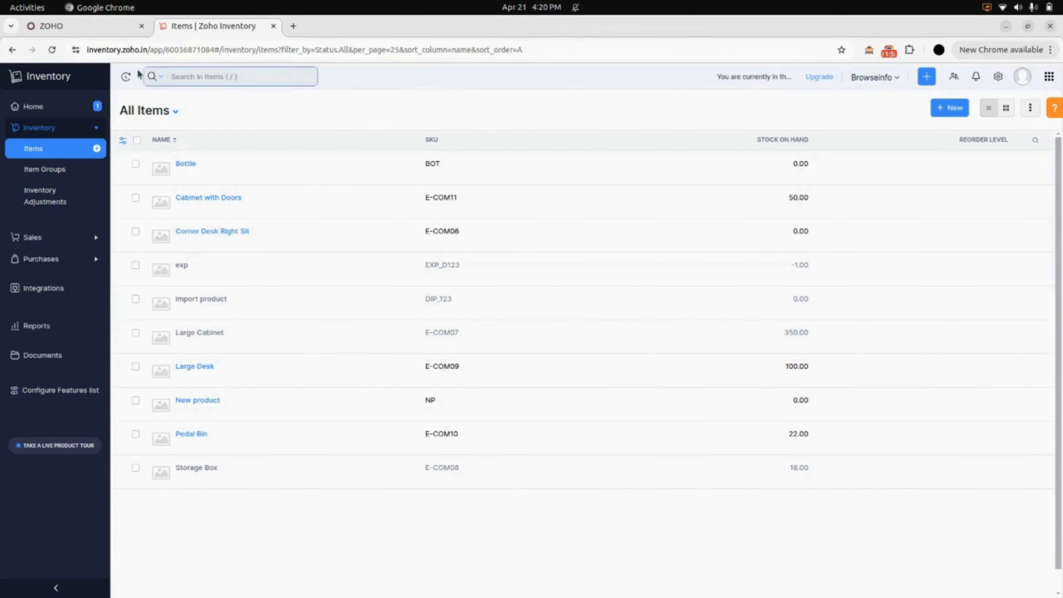
- Switch back to Odoo, enable Import Sale Order in the ZOHO instance's sales order settings, and save it
click(108, 31)
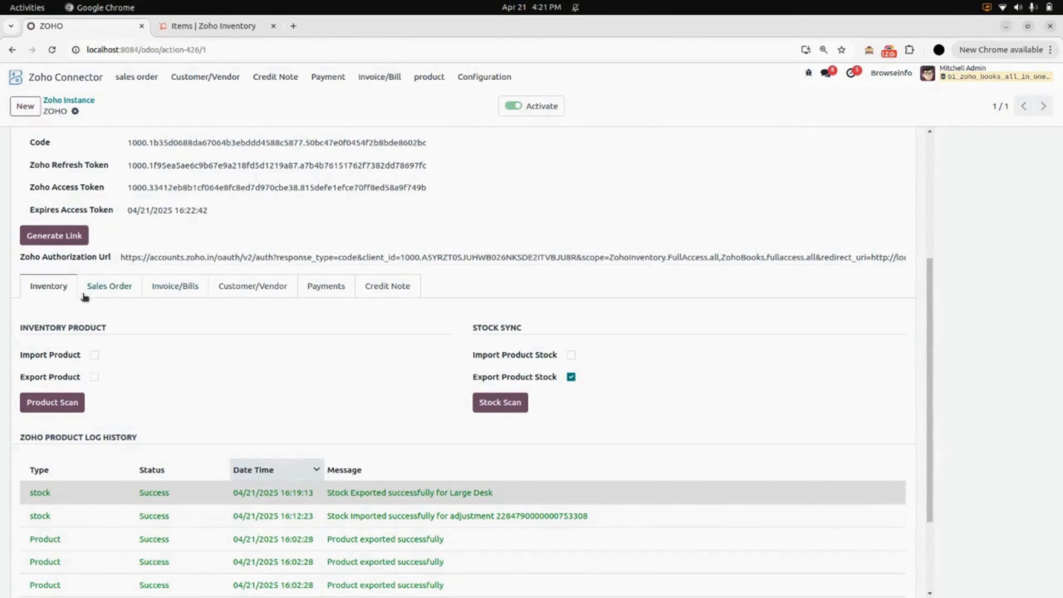
click(121, 298)
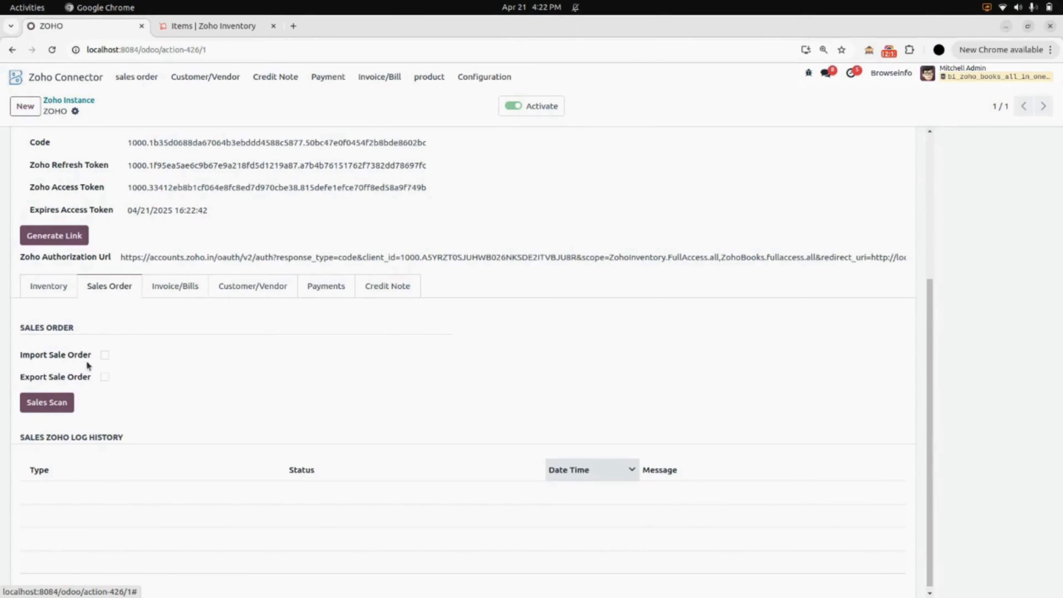
click(105, 355)
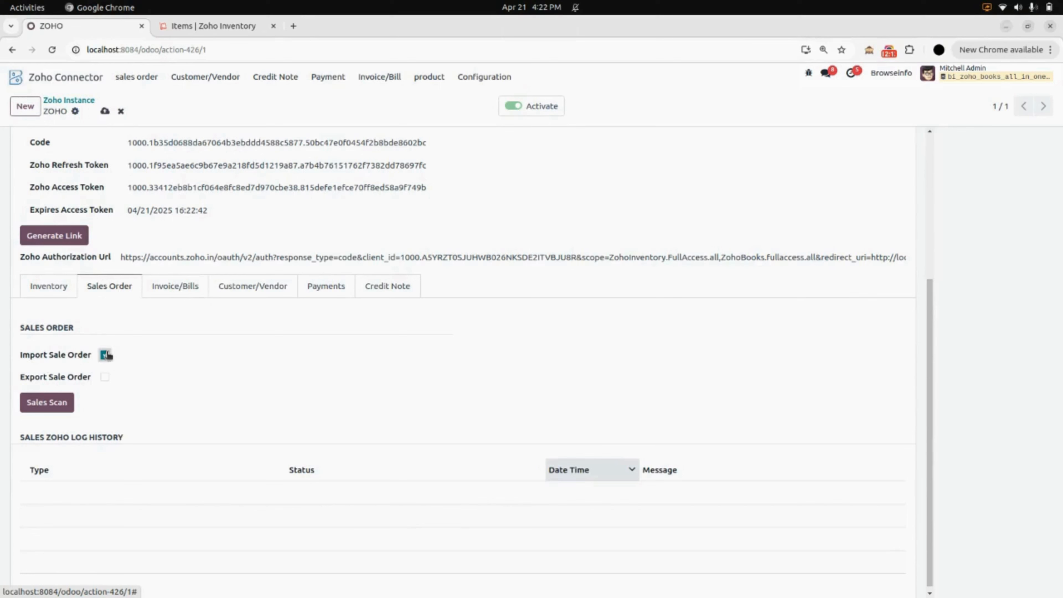
click(106, 112)
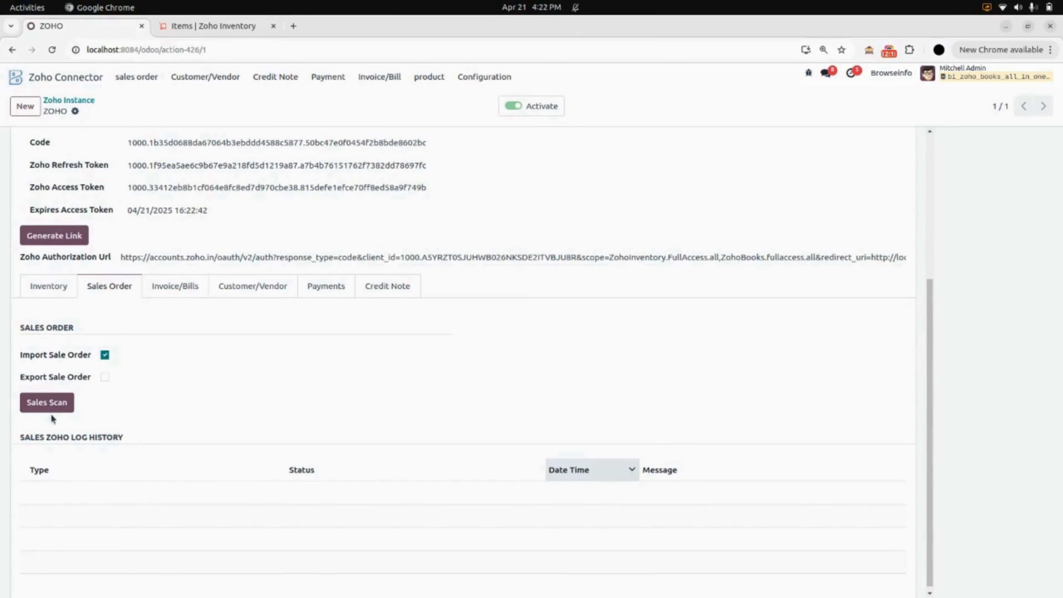
- Run the sales scan in the ZOHO instance and review both imported sale order entries in the sales log history
click(61, 401)
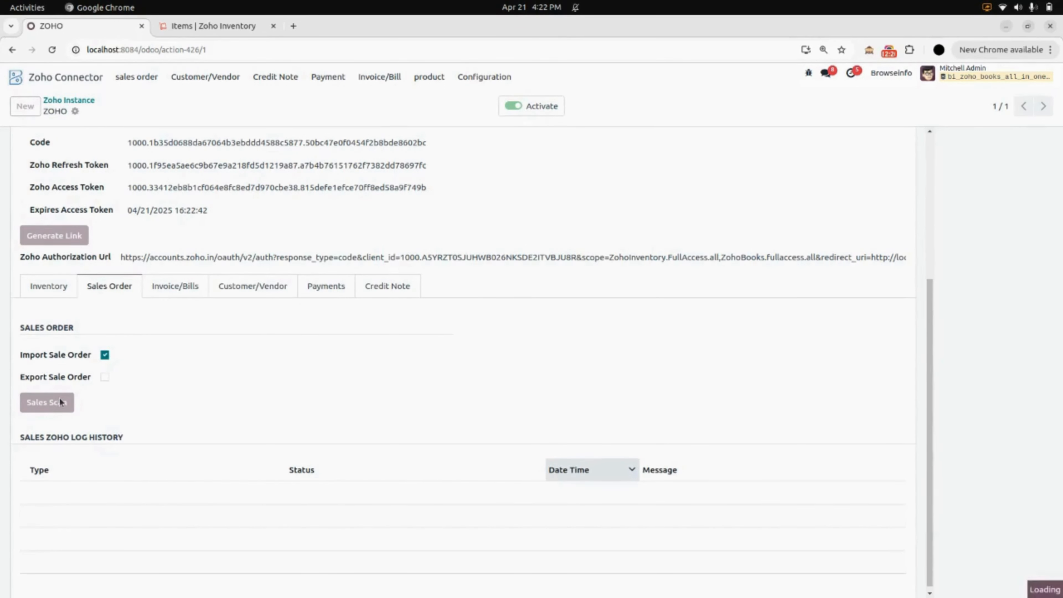
scroll(119, 424, down, 1)
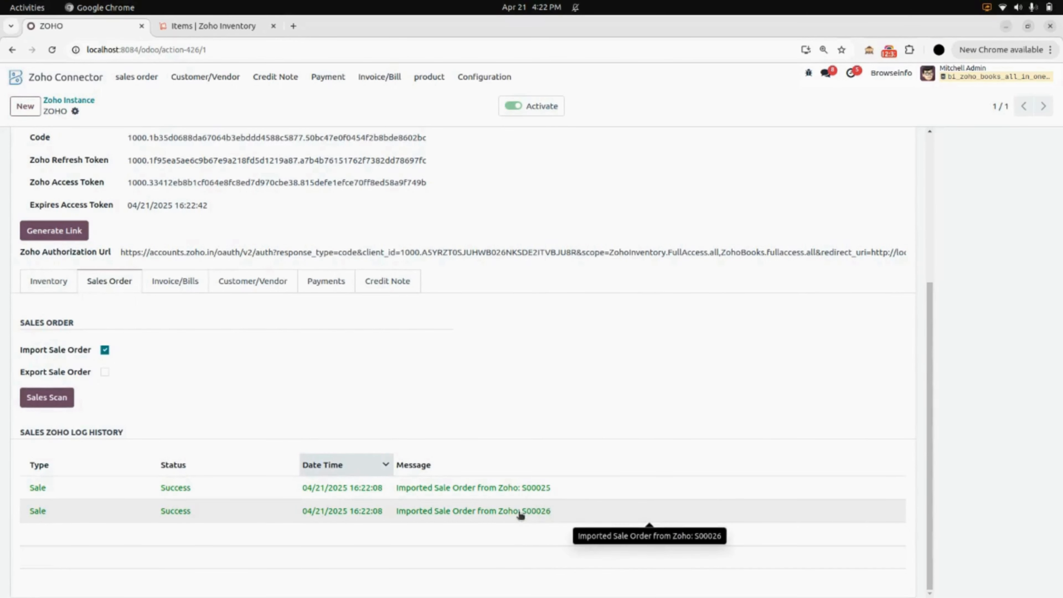
click(455, 510)
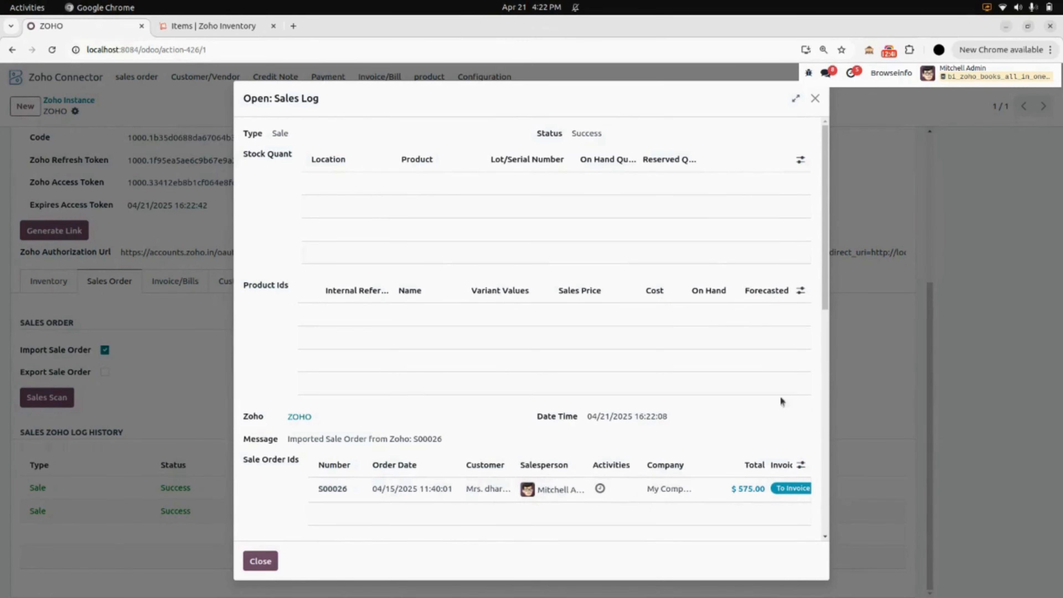
click(813, 99)
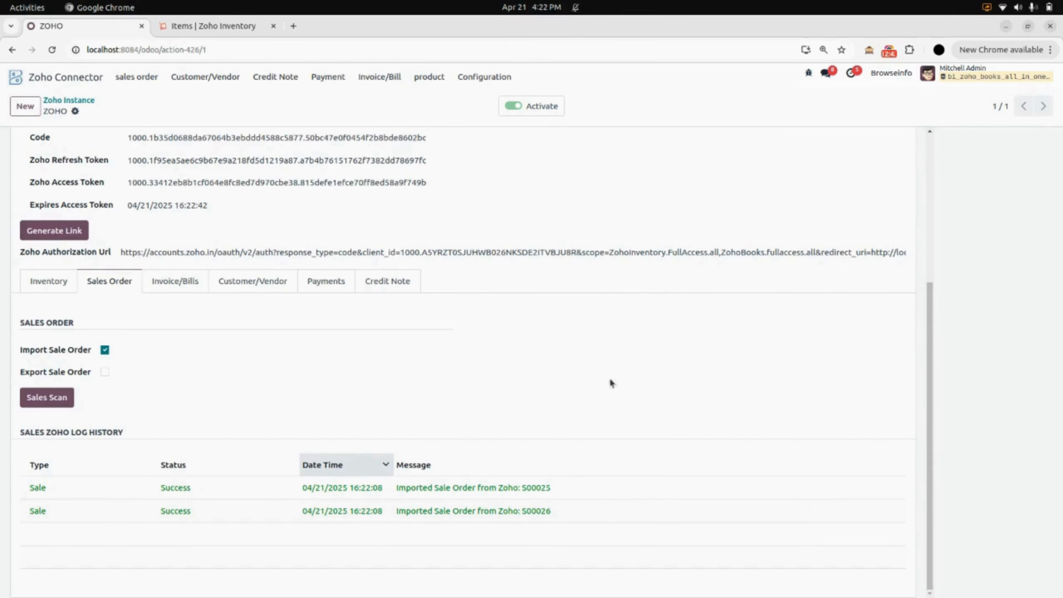
click(539, 487)
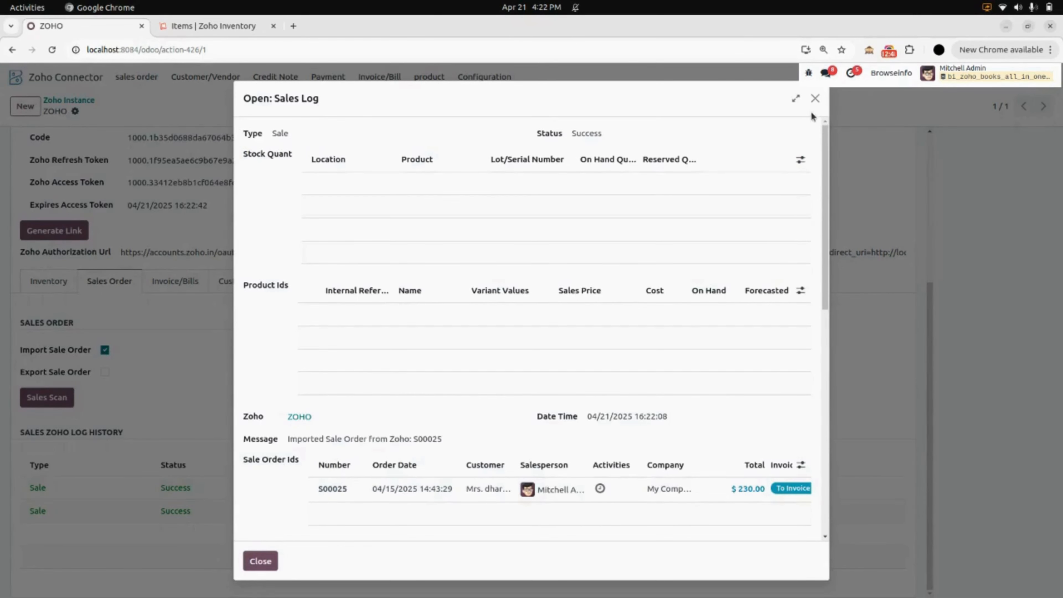
click(816, 99)
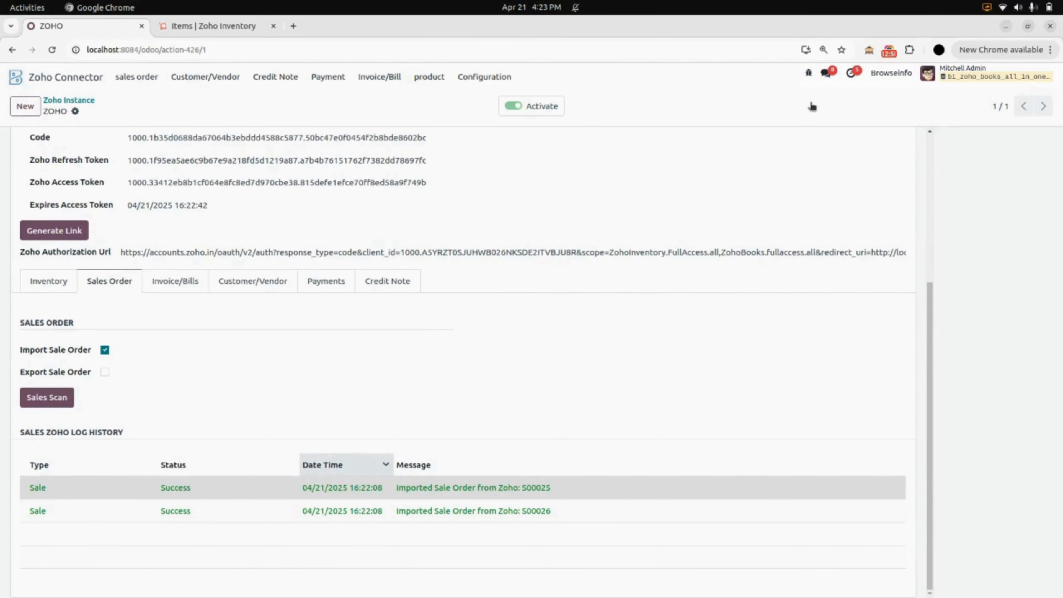
- Open the Zoho sales order list in the Zoho Connector and inspect both imported orders
click(138, 79)
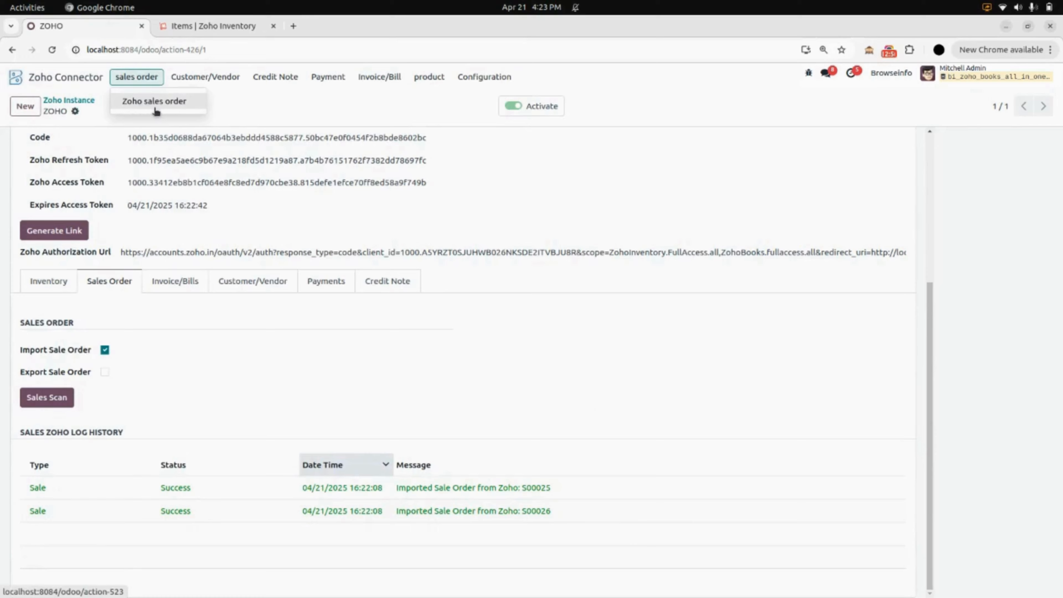
click(173, 108)
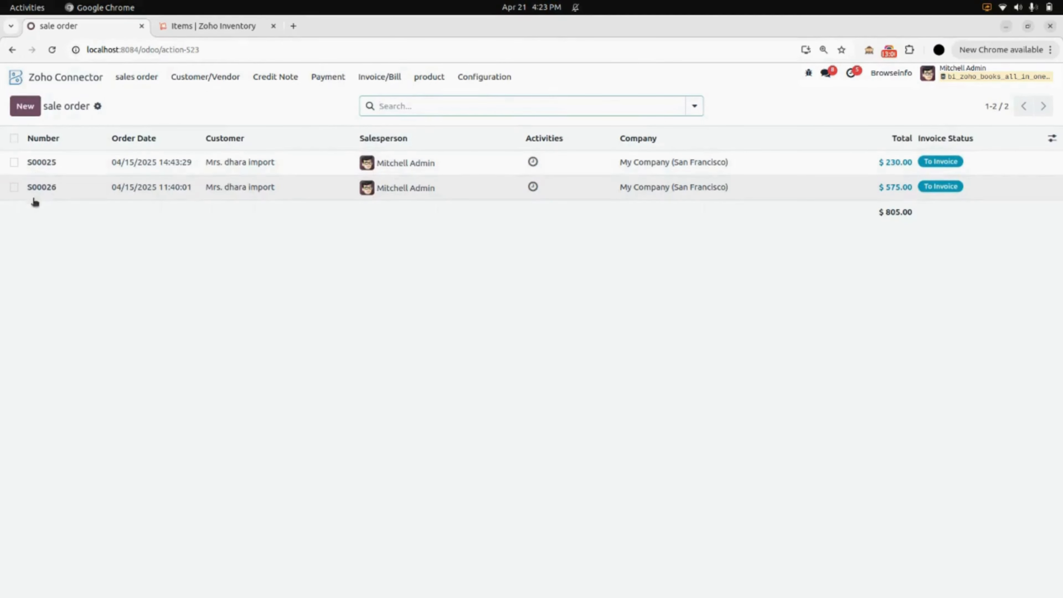
click(282, 163)
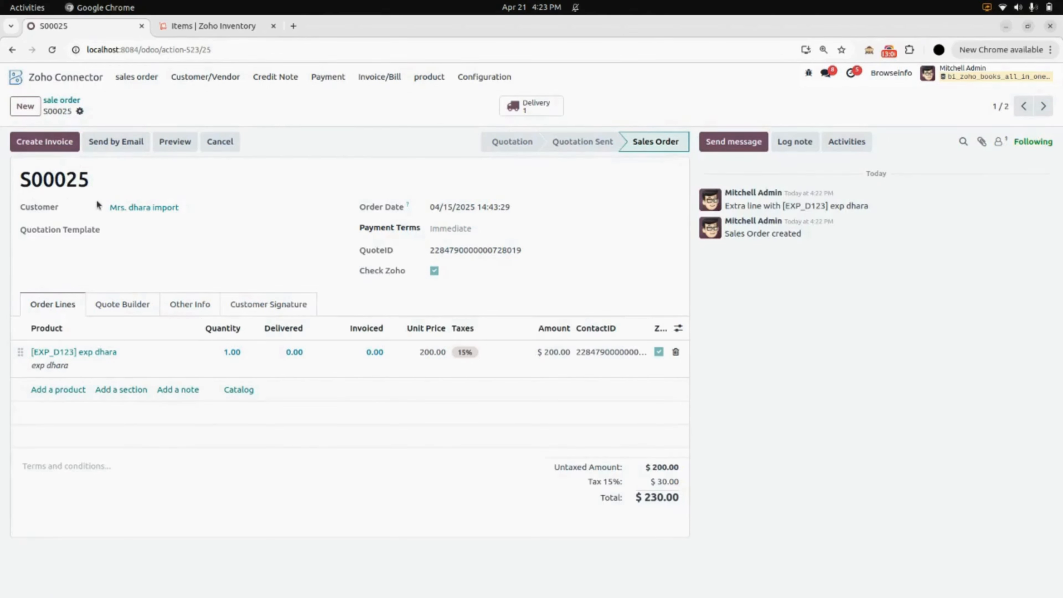
click(1043, 106)
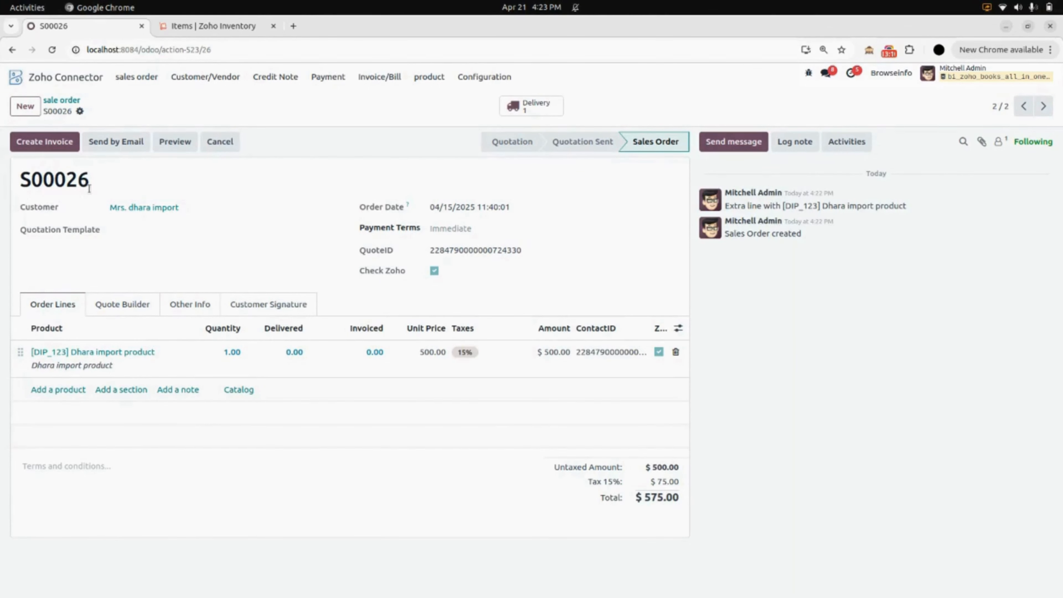
- Open the Sales quotations, remove the My Quotations filter, and sort by number in descending order to check the imported orders
click(82, 76)
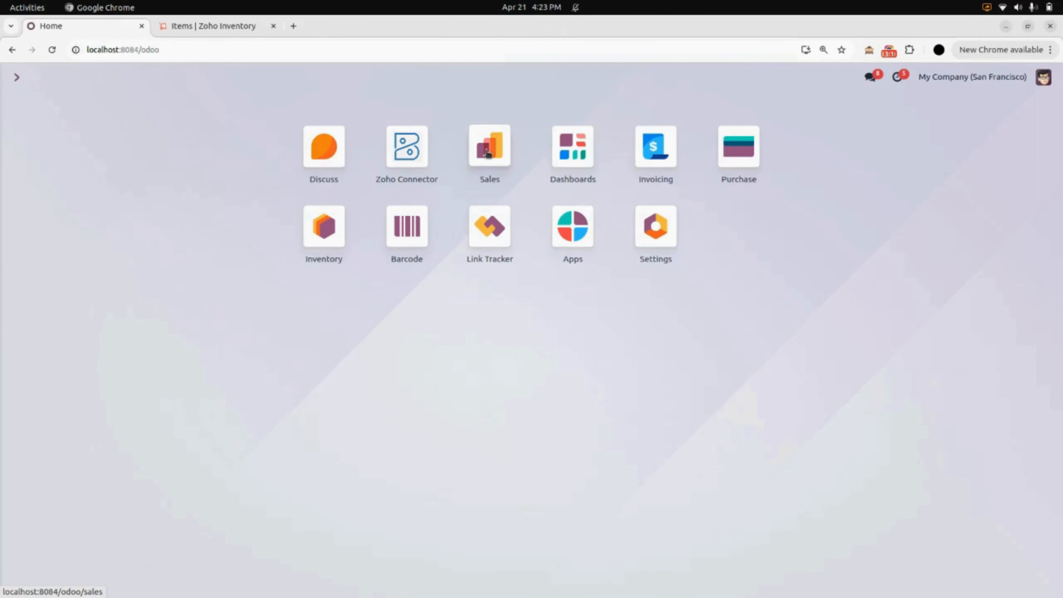
click(488, 153)
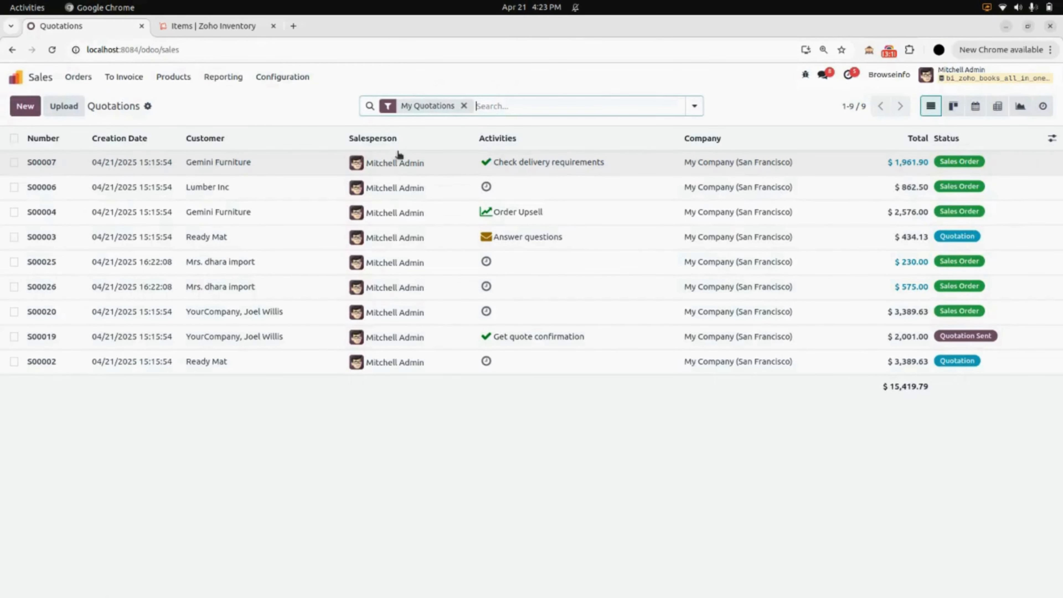
click(463, 106)
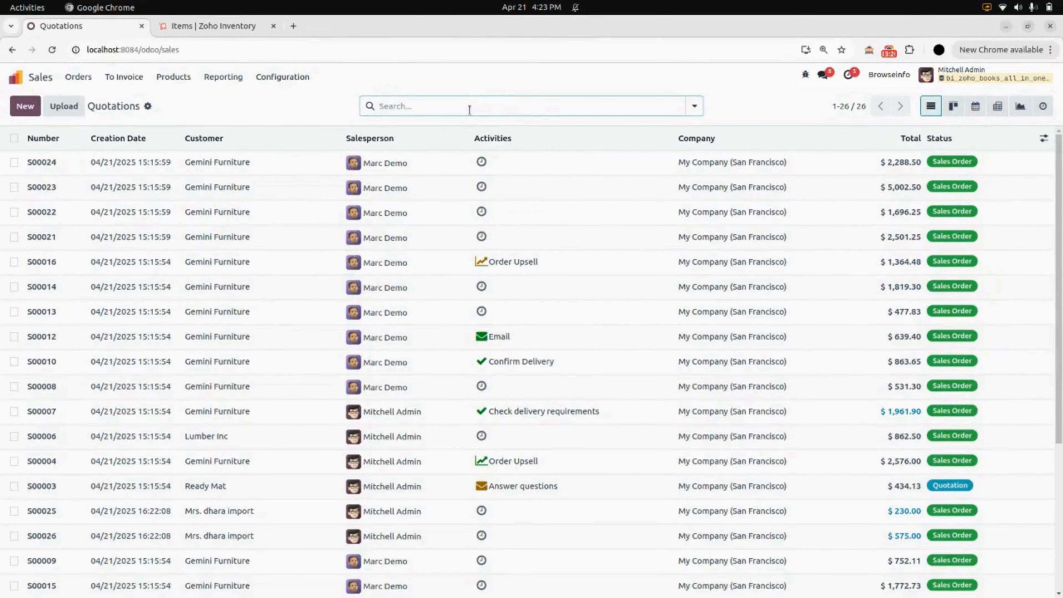
click(61, 145)
click(61, 146)
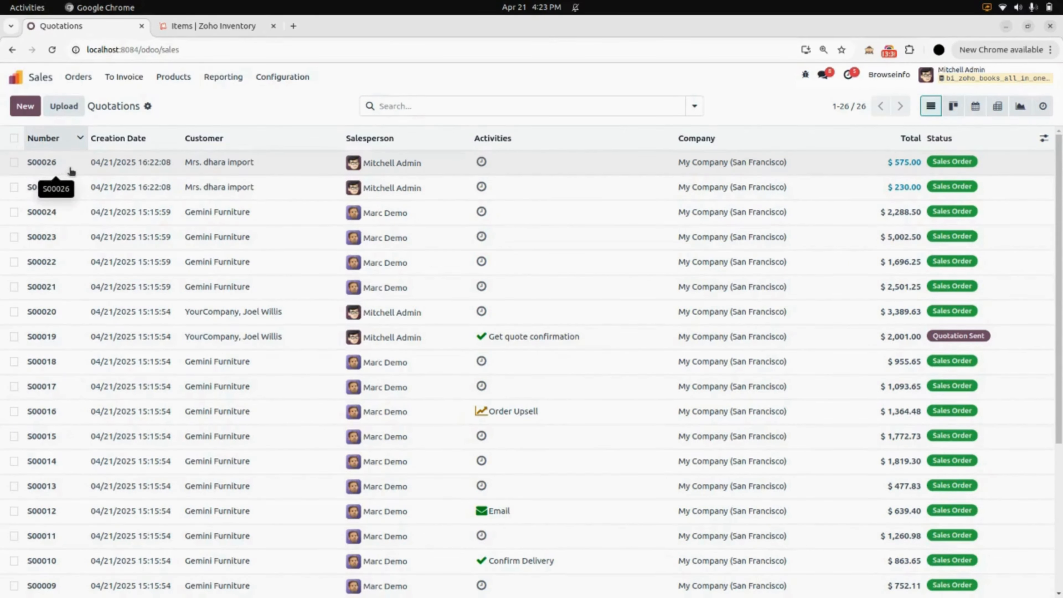
- Return to the Odoo home screen, switch to Zoho Inventory, and open its sales orders list to check the existing orders
click(43, 76)
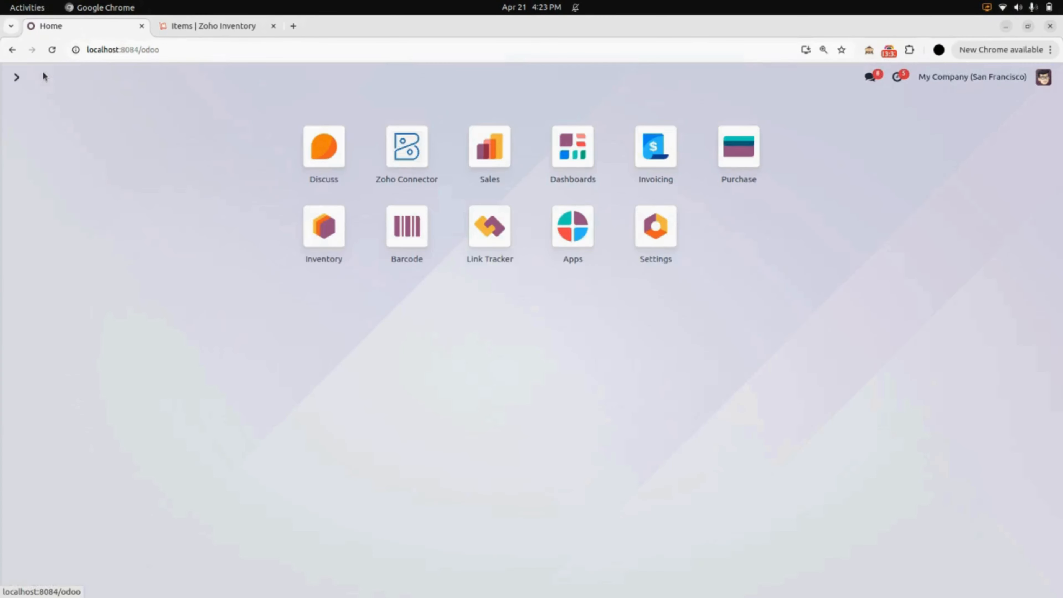
click(240, 38)
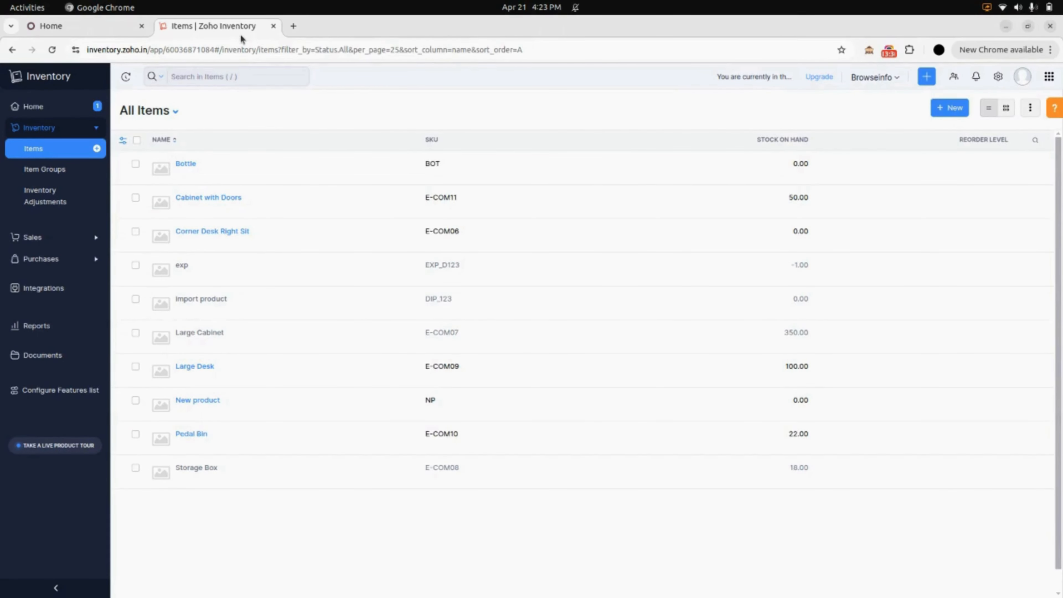
click(77, 237)
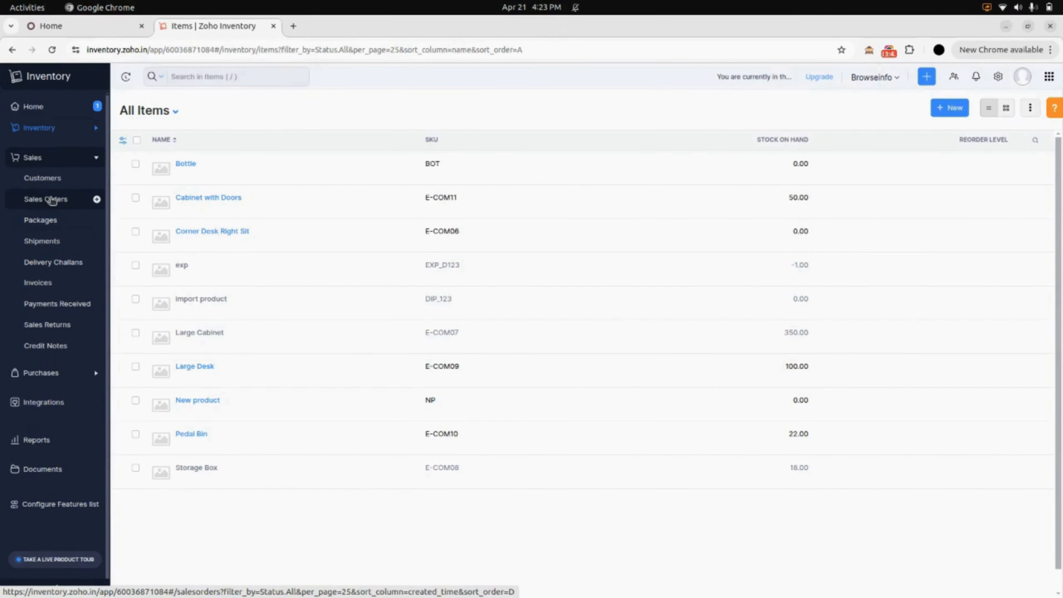
click(52, 200)
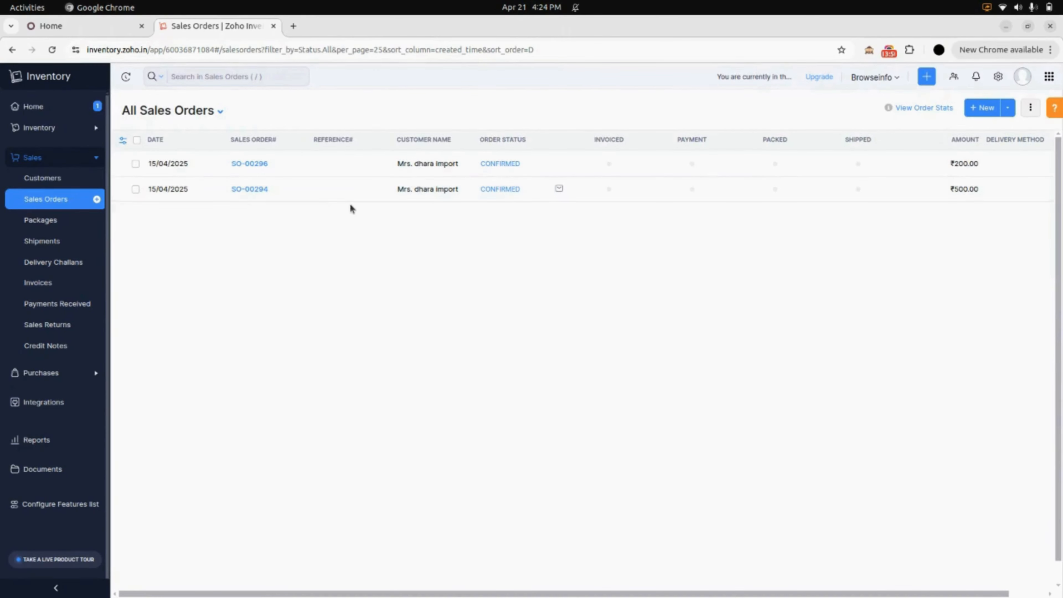
- Switch back to Odoo, enable Export Sale Order and disable Import Sale Order in the ZOHO instance, and save it
click(102, 36)
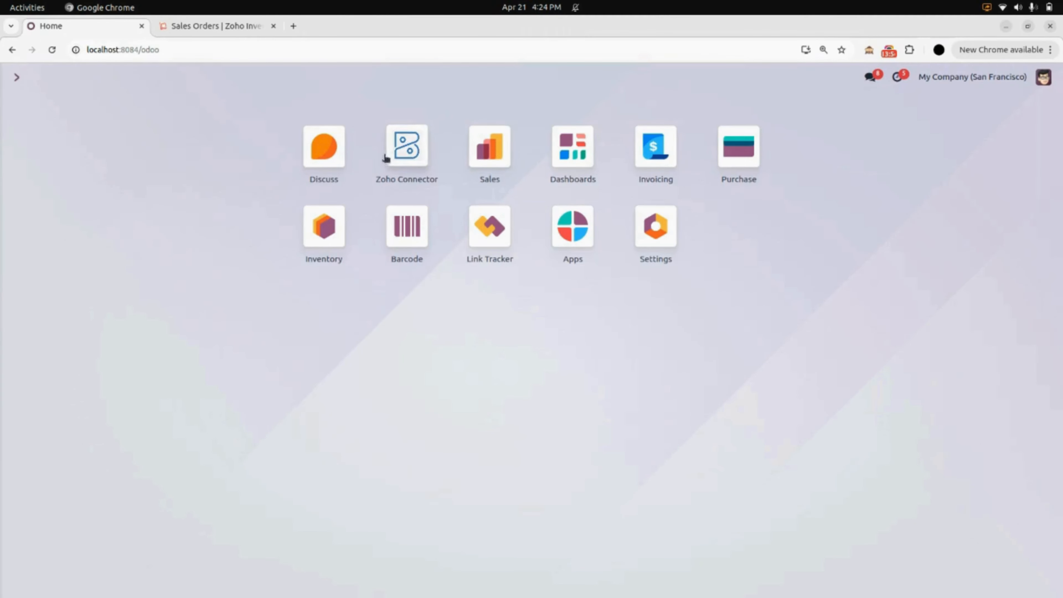
click(431, 164)
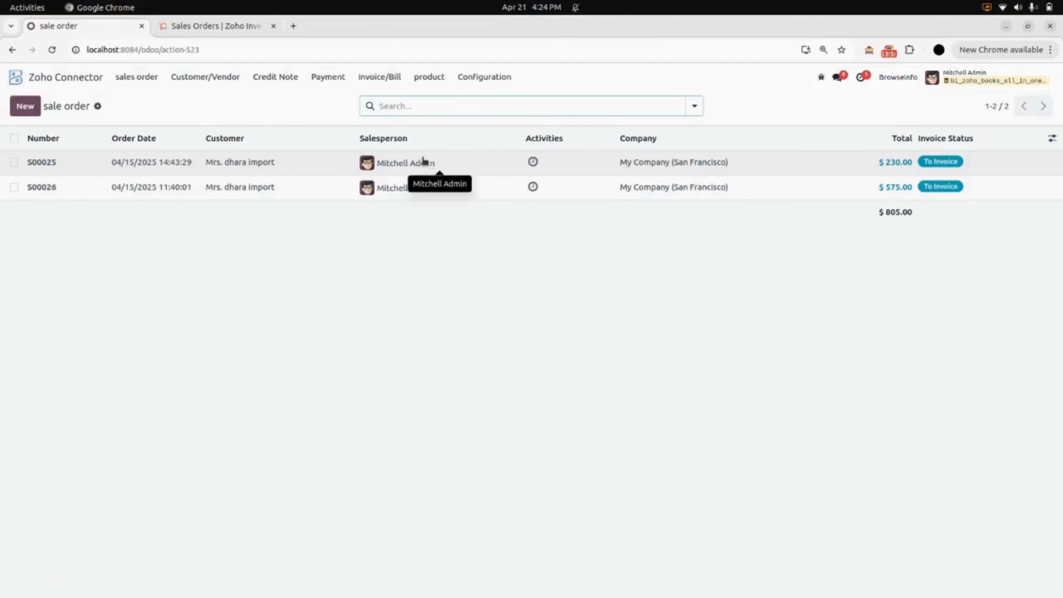
click(494, 86)
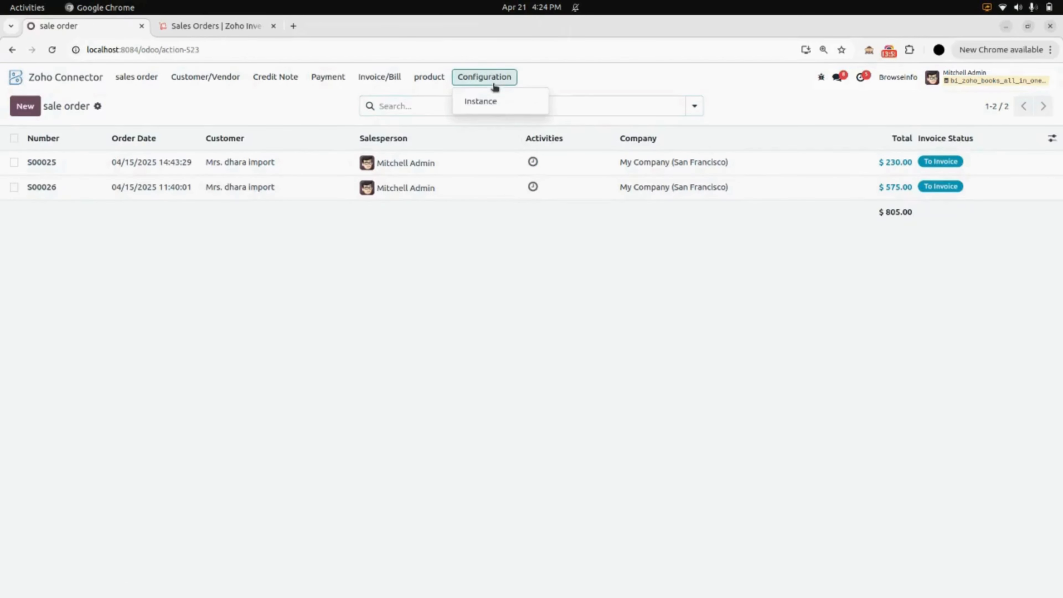
click(500, 104)
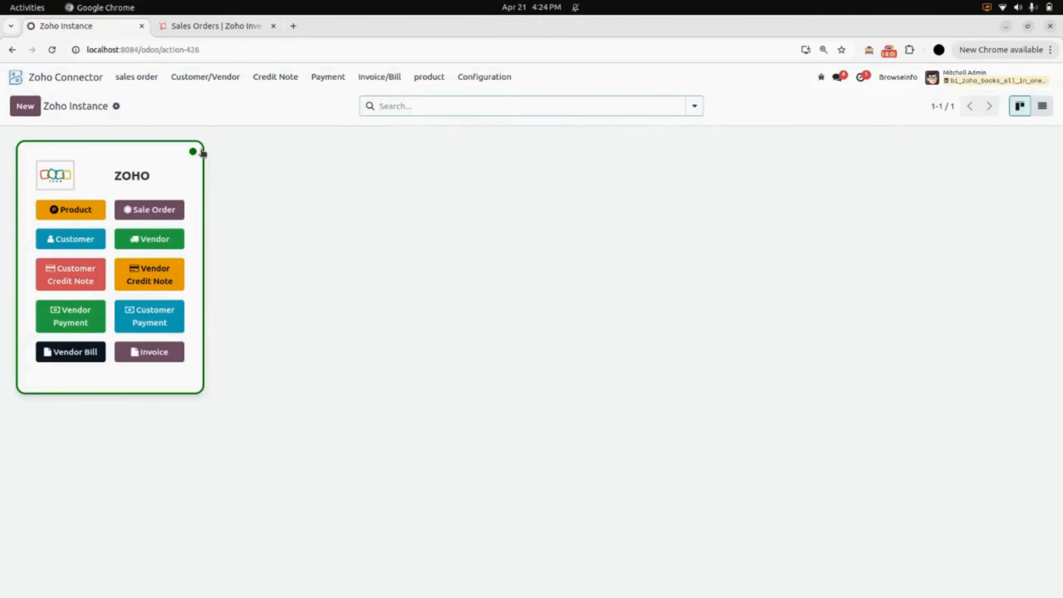
click(176, 176)
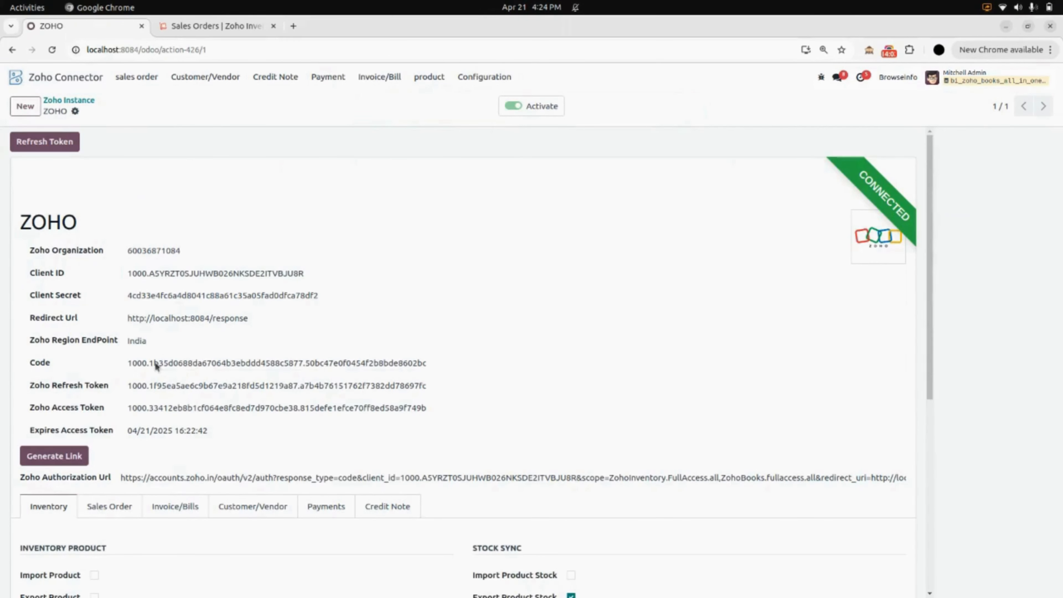
click(122, 513)
scroll(122, 514, down, 5)
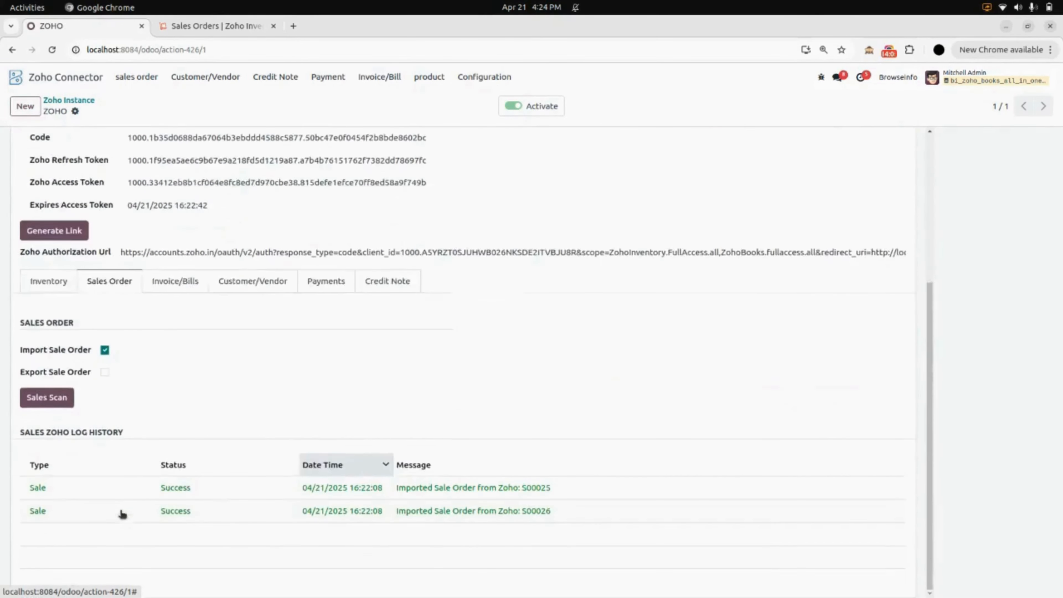
click(104, 372)
click(108, 112)
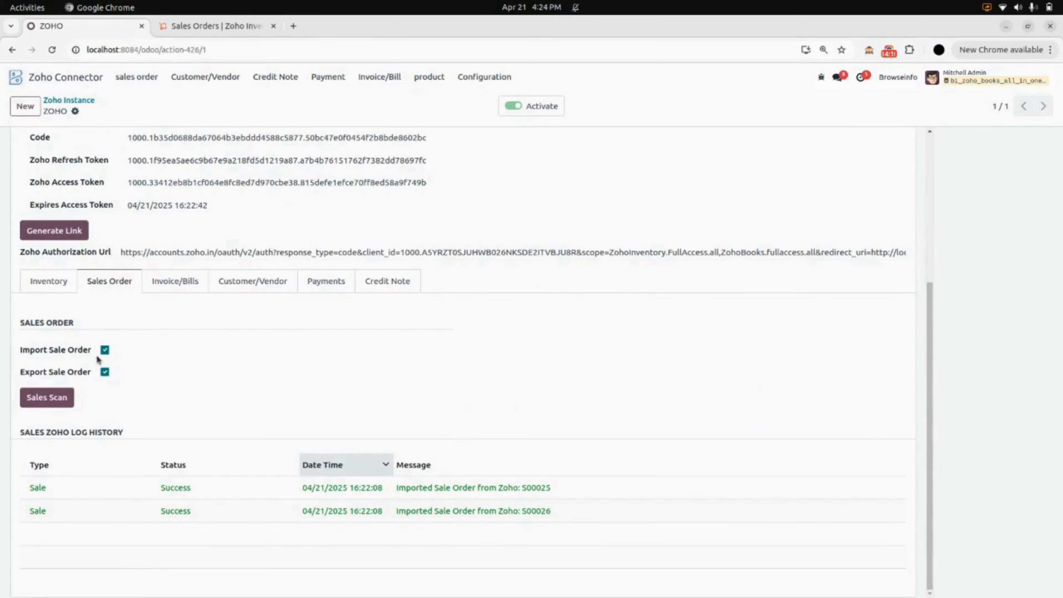
click(105, 349)
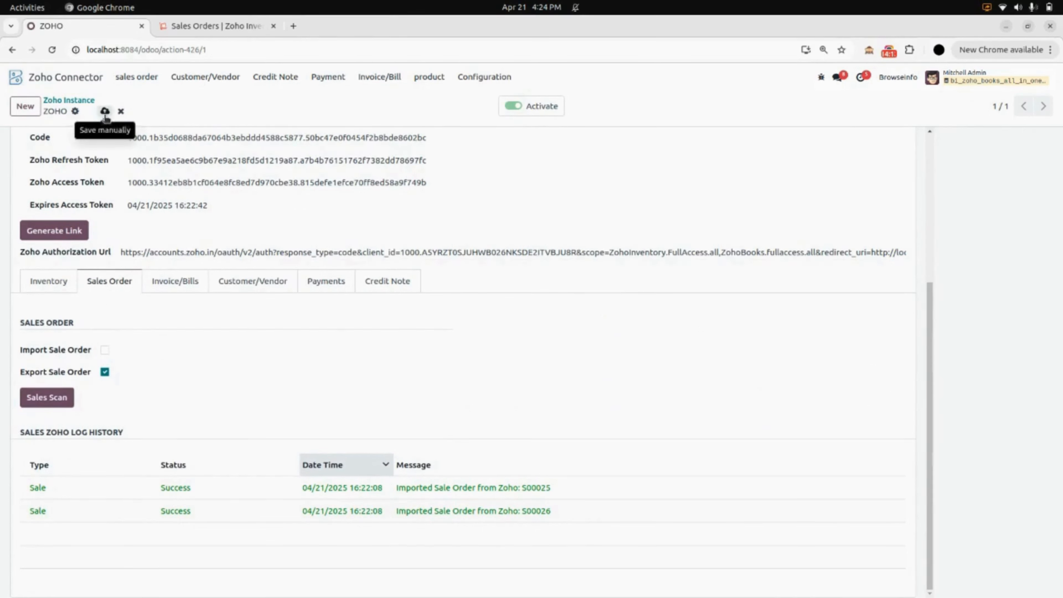
- Select quotations S00007, S00006 and S00004 in Sales and run Export Sale To Zoho on them
click(83, 81)
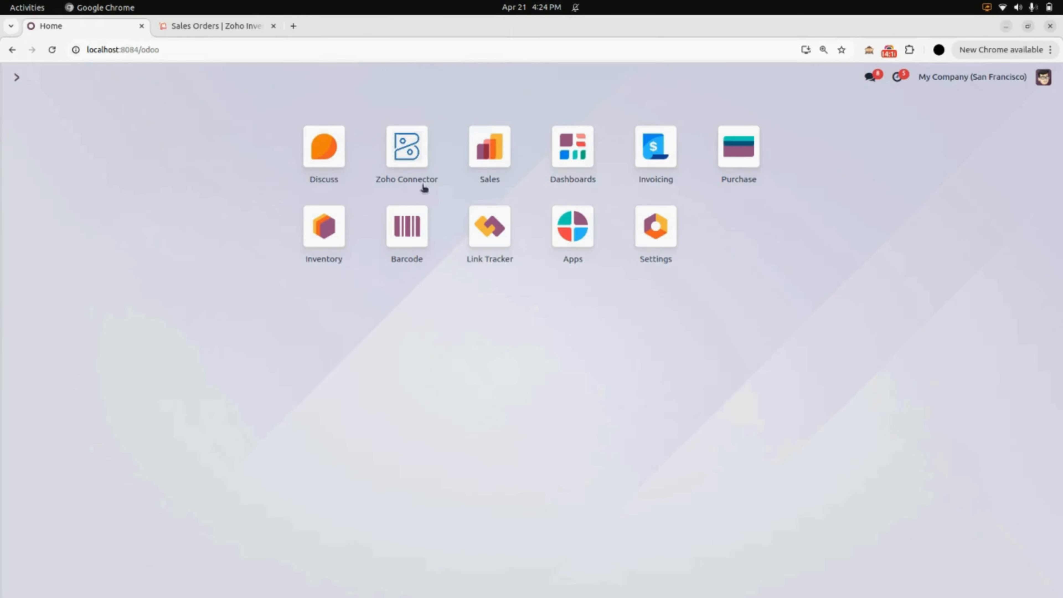
click(505, 156)
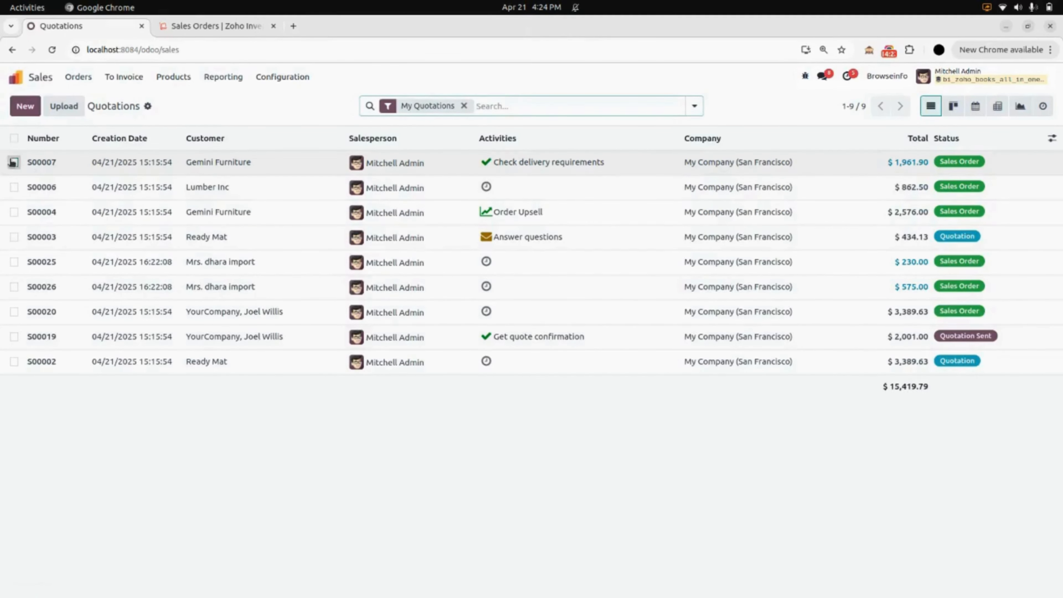
click(14, 162)
click(14, 186)
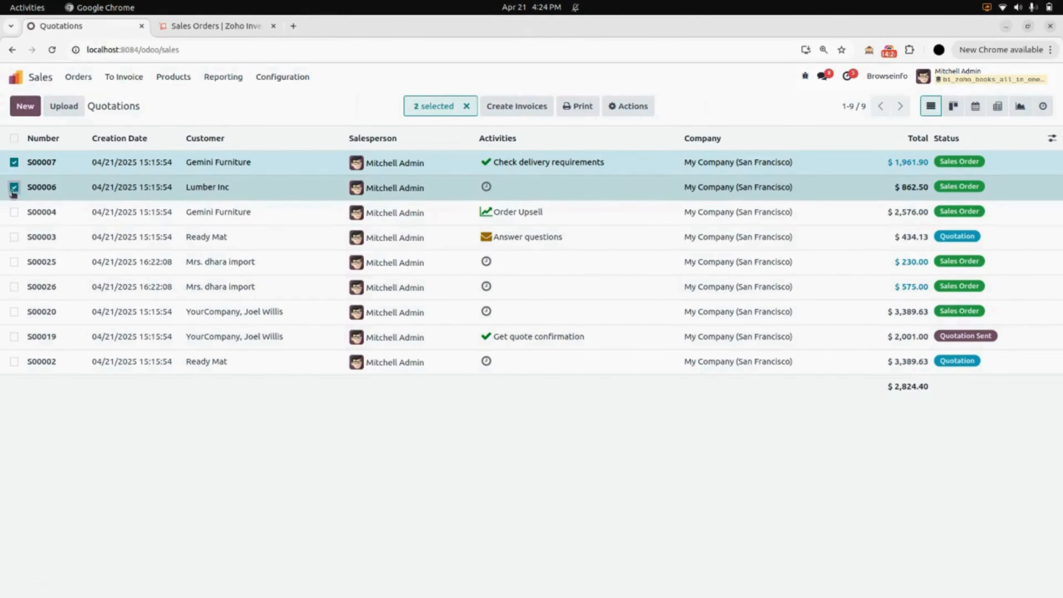
click(13, 213)
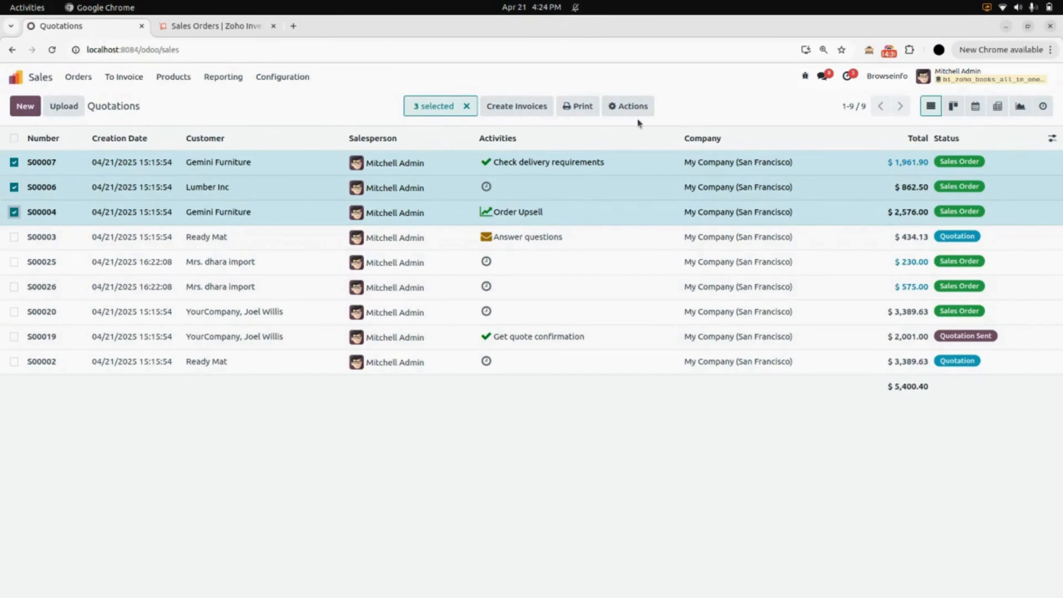
click(632, 109)
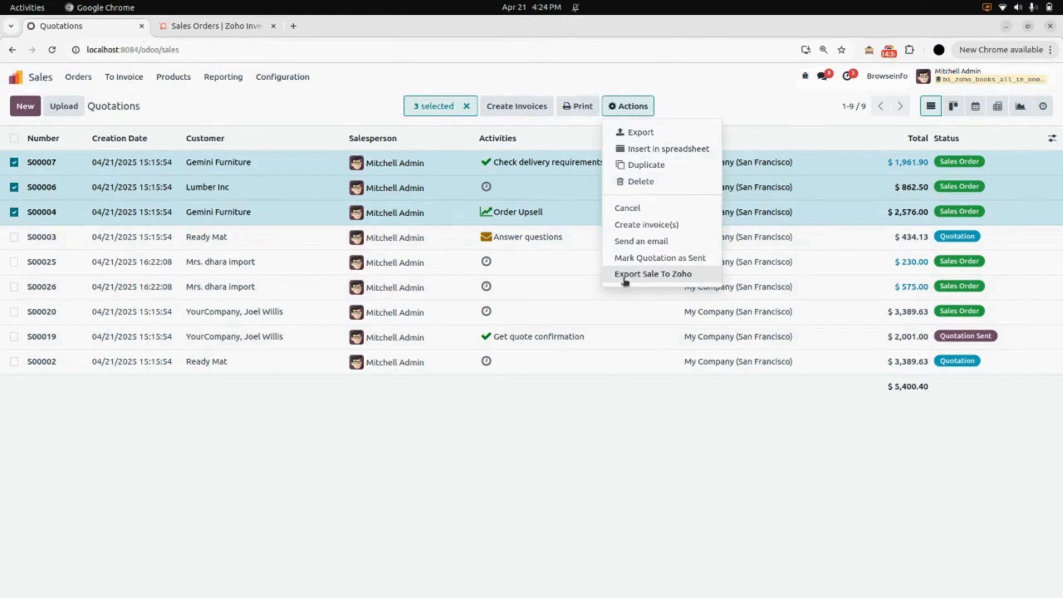
click(663, 274)
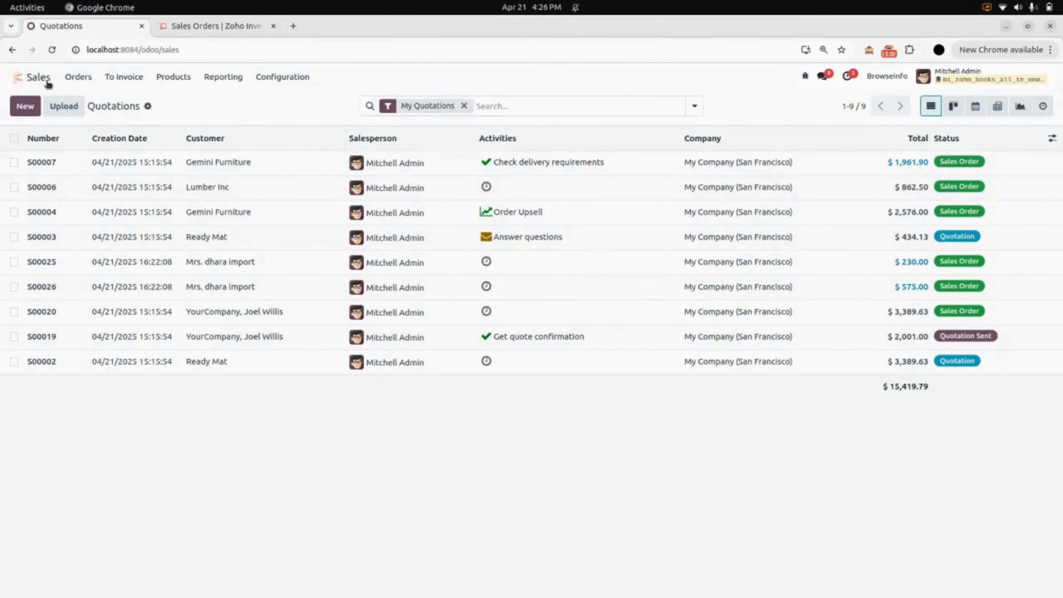
- Check the Zoho Connector's sale order list and review the product log history in the ZOHO instance's inventory settings
click(48, 82)
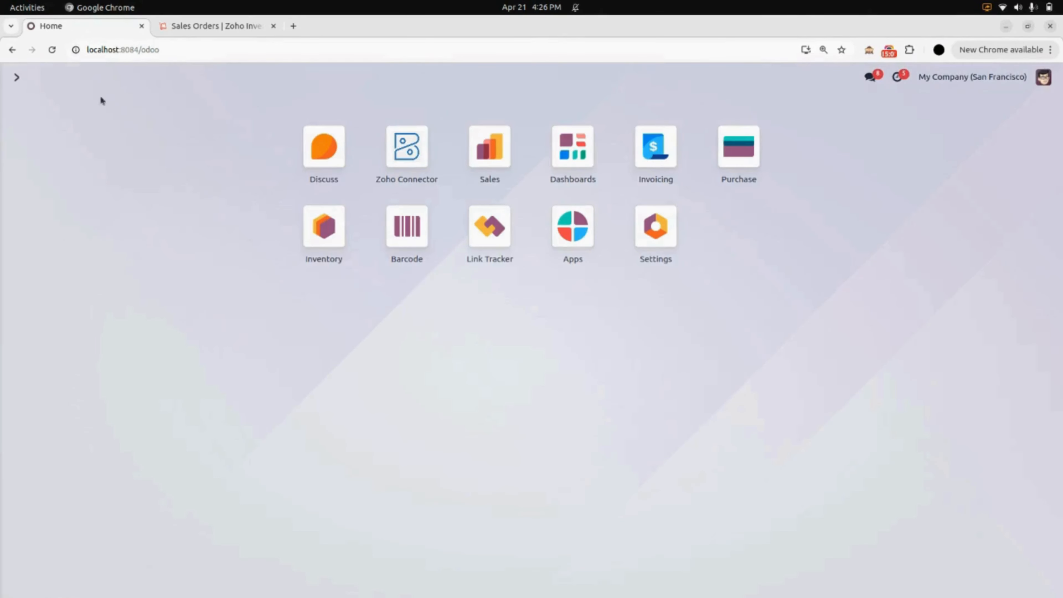
click(414, 181)
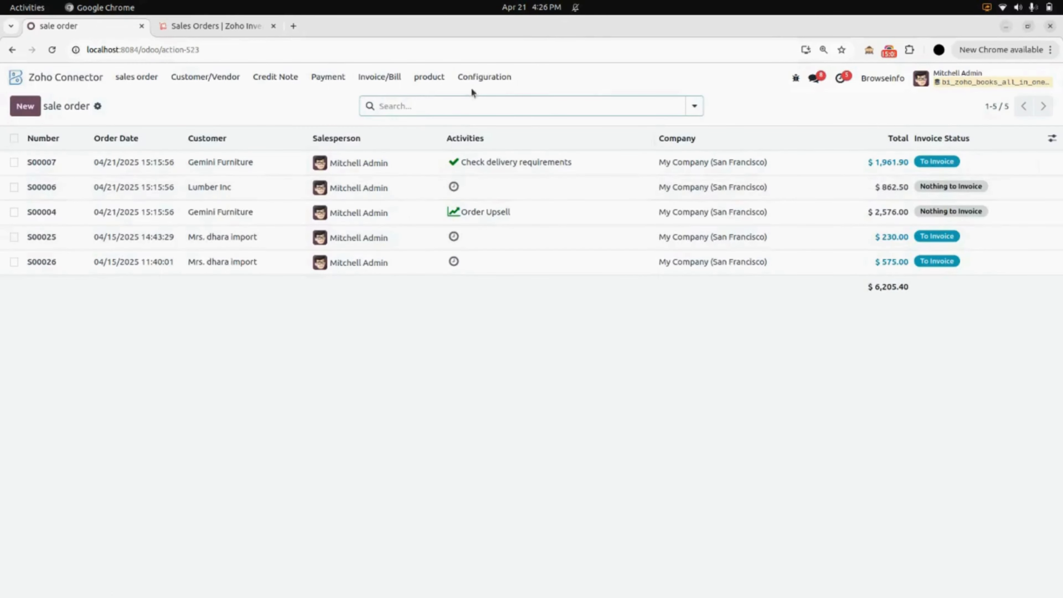
click(482, 82)
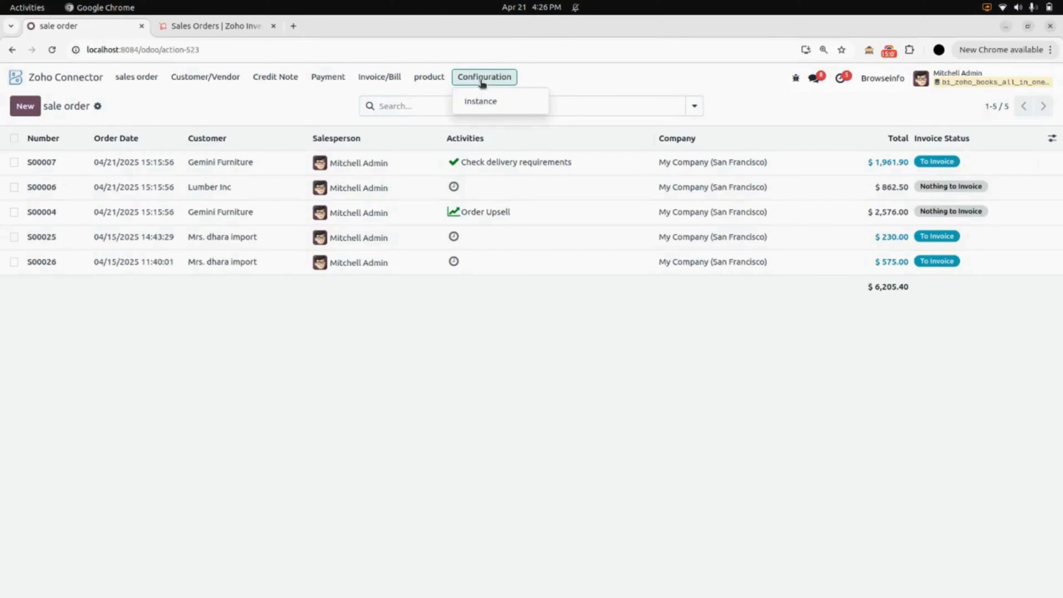
click(482, 106)
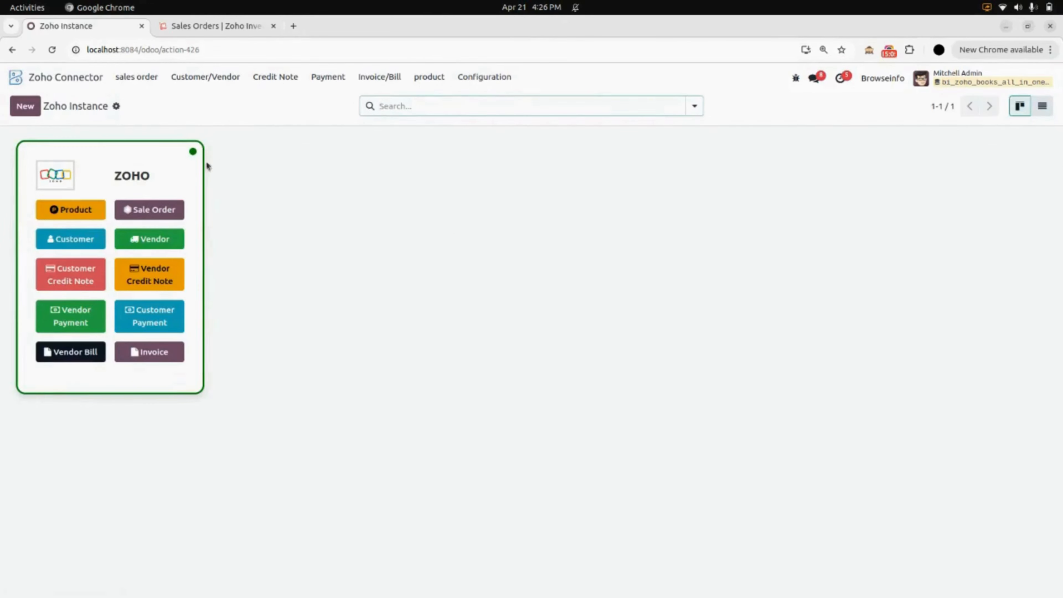
click(174, 180)
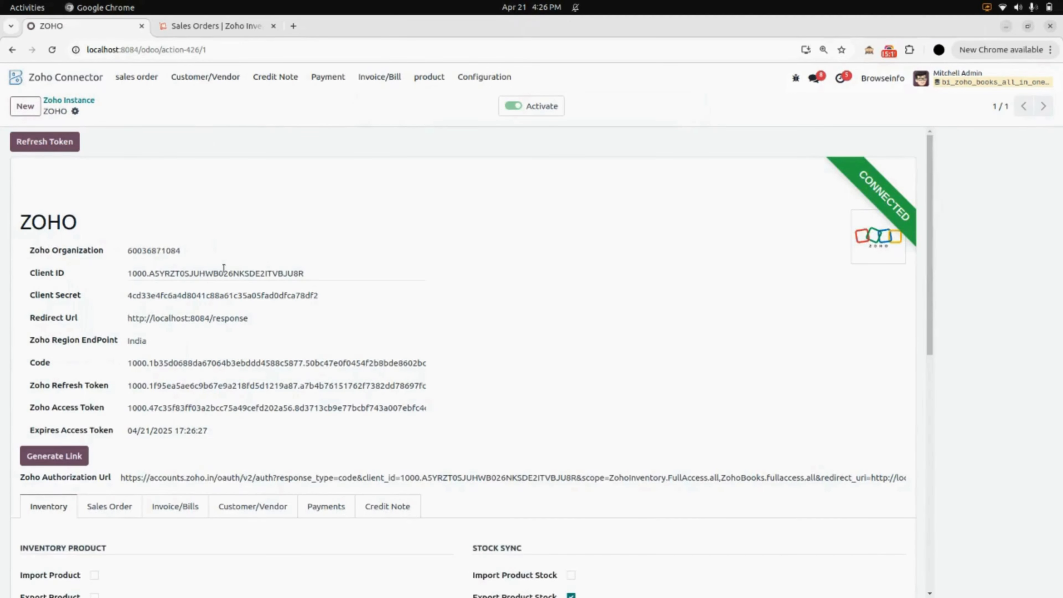
scroll(223, 268, down, 5)
scroll(224, 268, down, 3)
scroll(178, 189, up, 2)
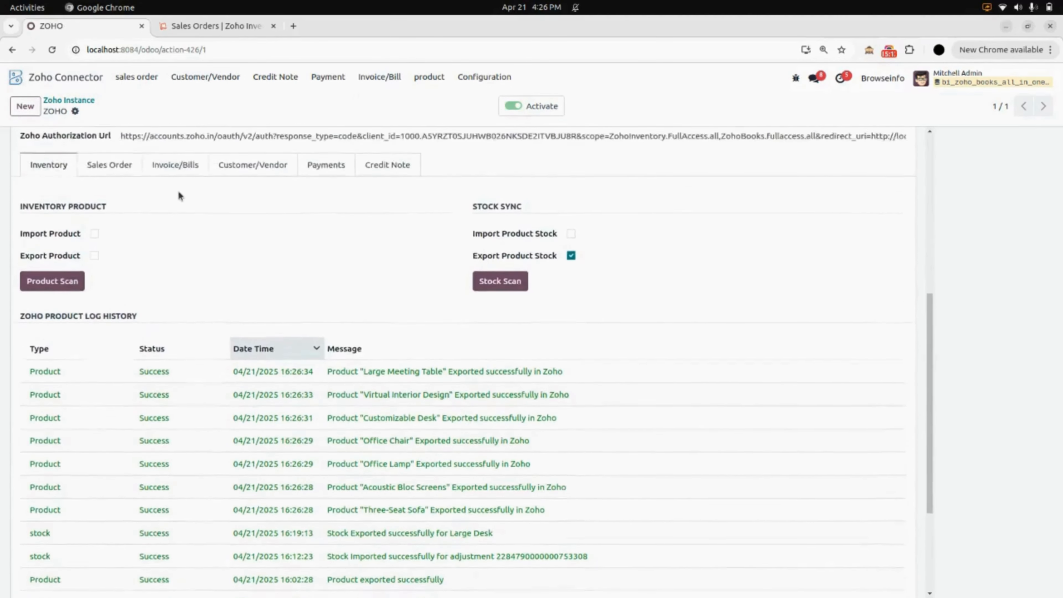
- Inspect the S00004 export entry in the sales log history and check the exported orders in Zoho Inventory
click(122, 192)
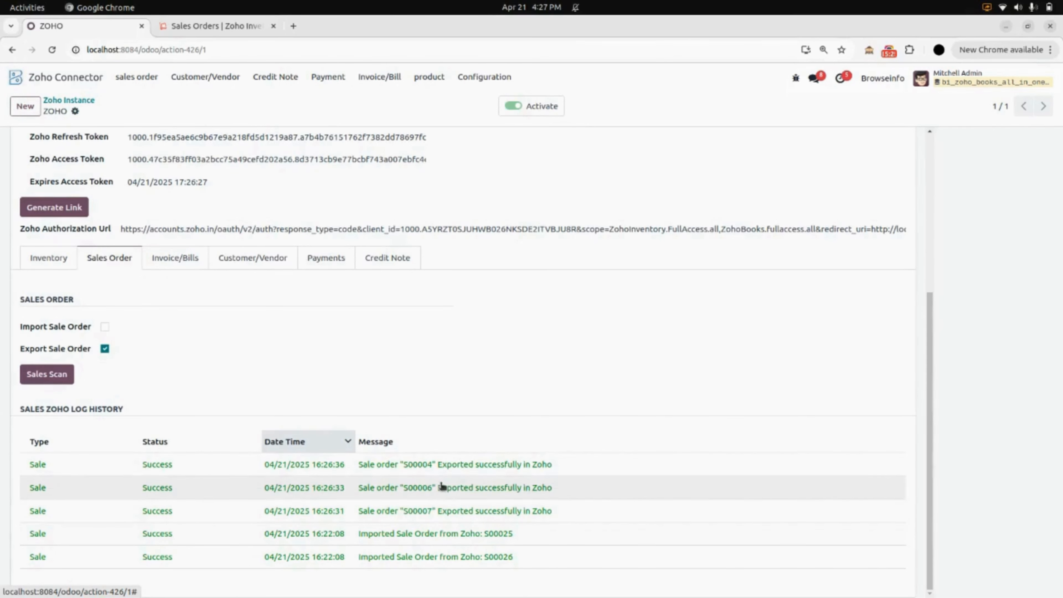
click(447, 465)
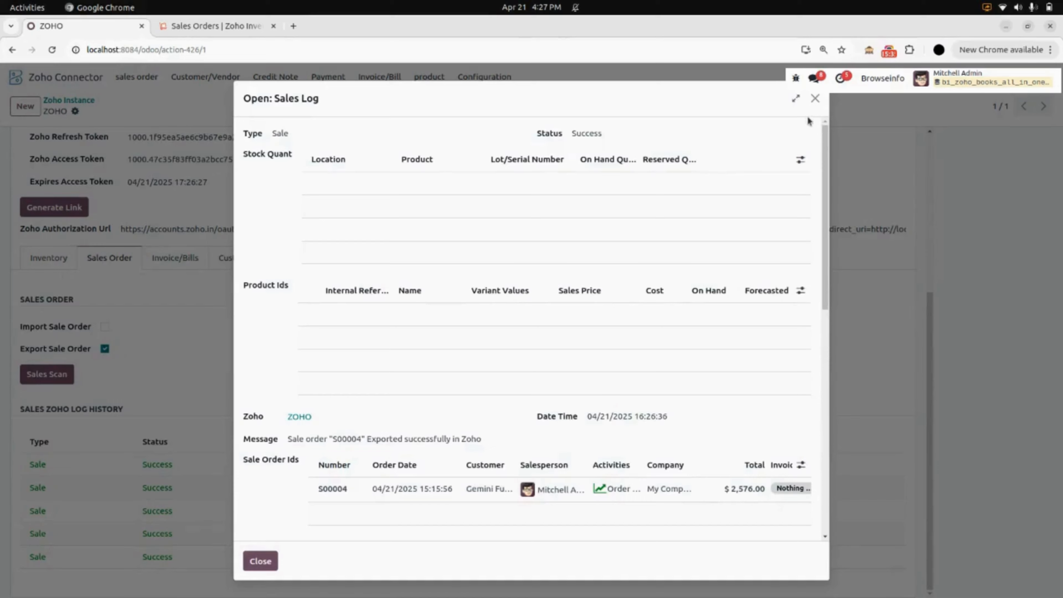
click(814, 99)
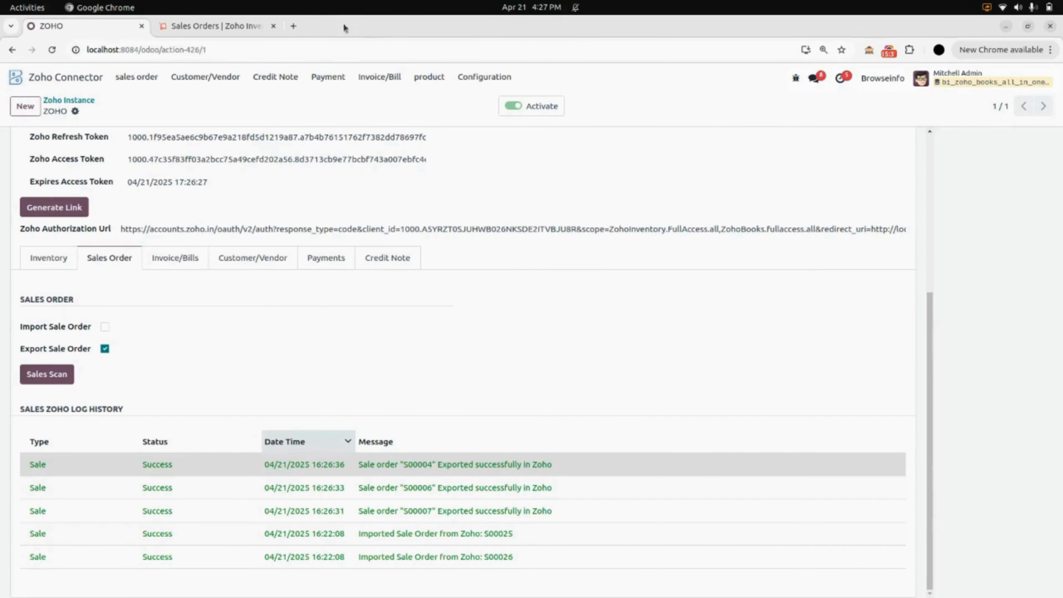
click(250, 31)
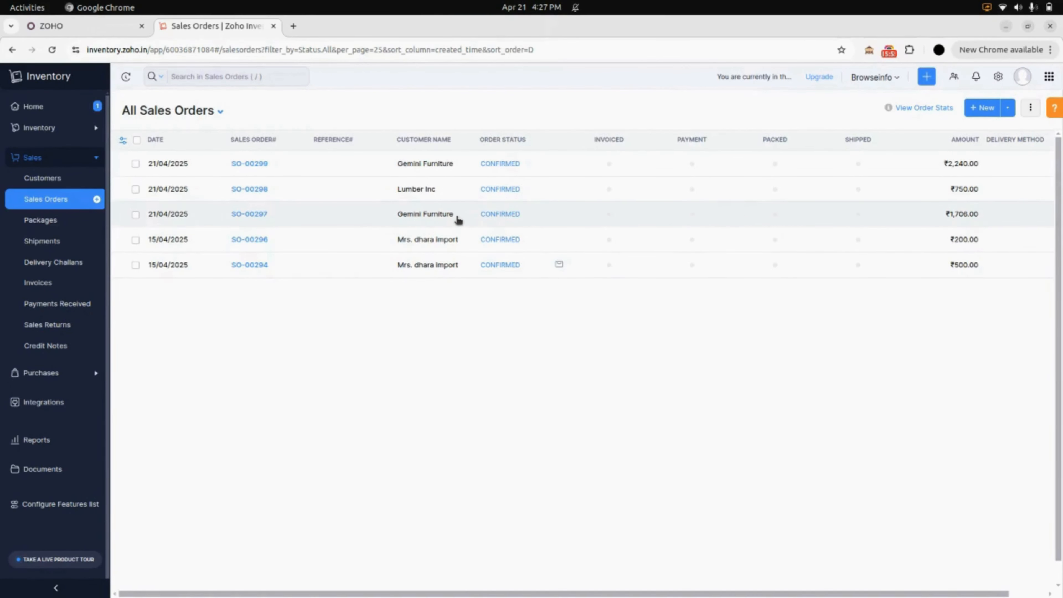
- Switch back to Odoo, enable Import Invoice in the ZOHO instance's invoice settings, and run the invoice scan
click(124, 27)
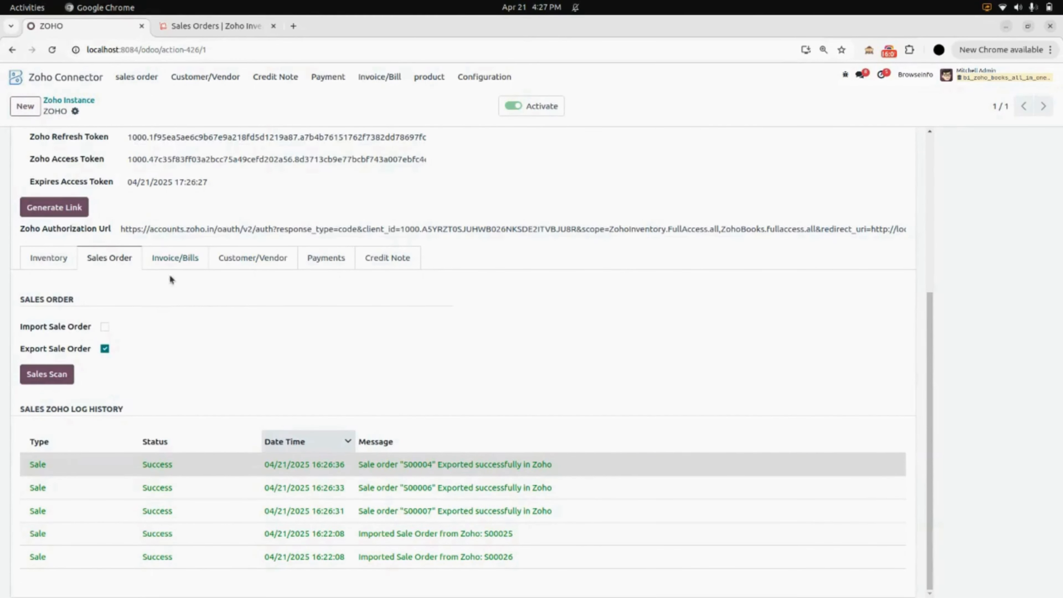
click(195, 260)
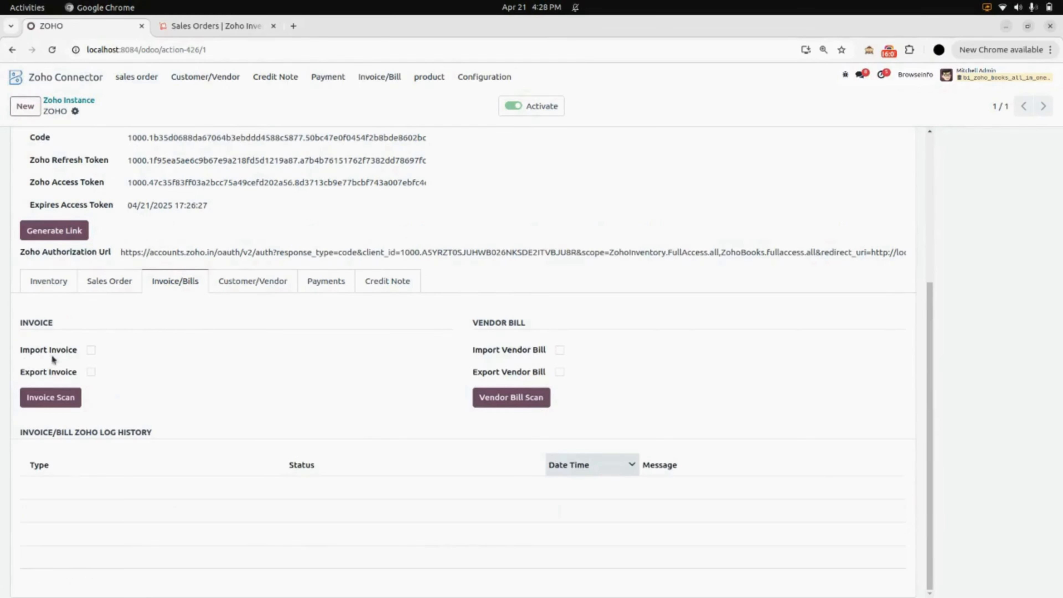
click(92, 349)
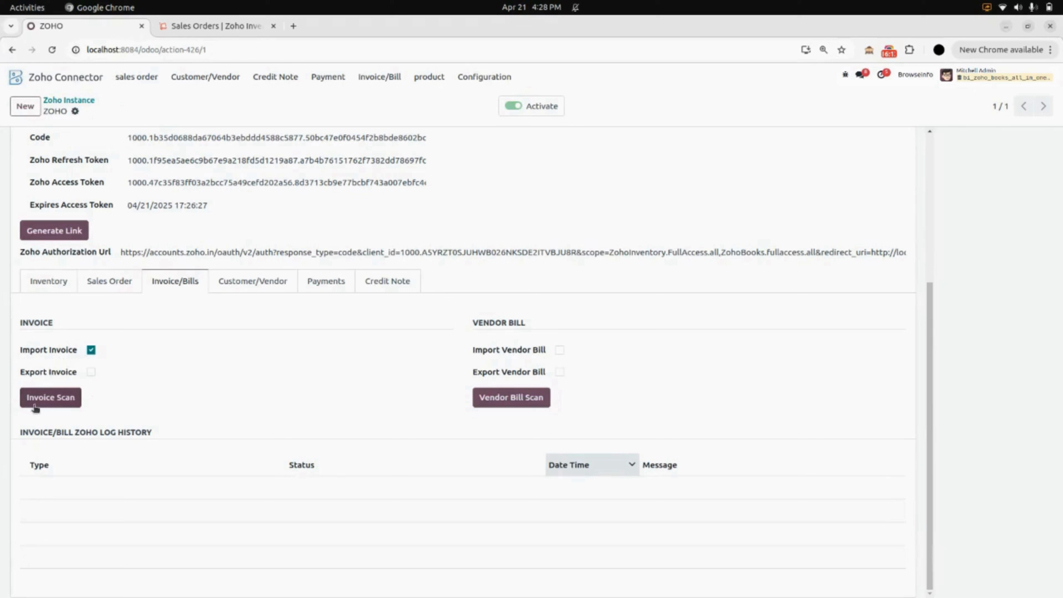
click(51, 403)
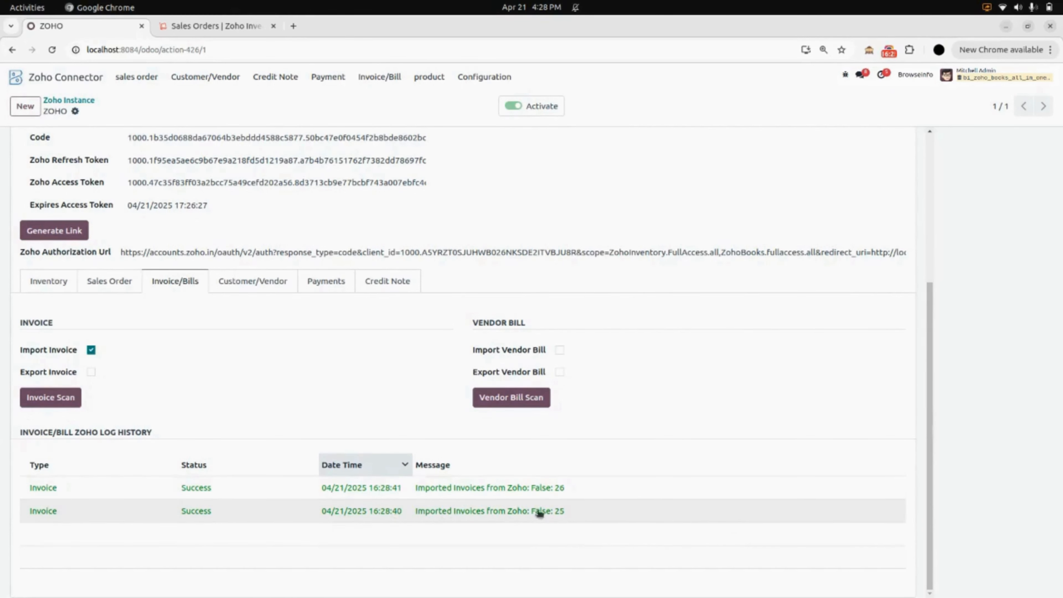
- Inspect the newest invoice import entry in the log history, then switch to Zoho Inventory and view its invoice list
click(511, 488)
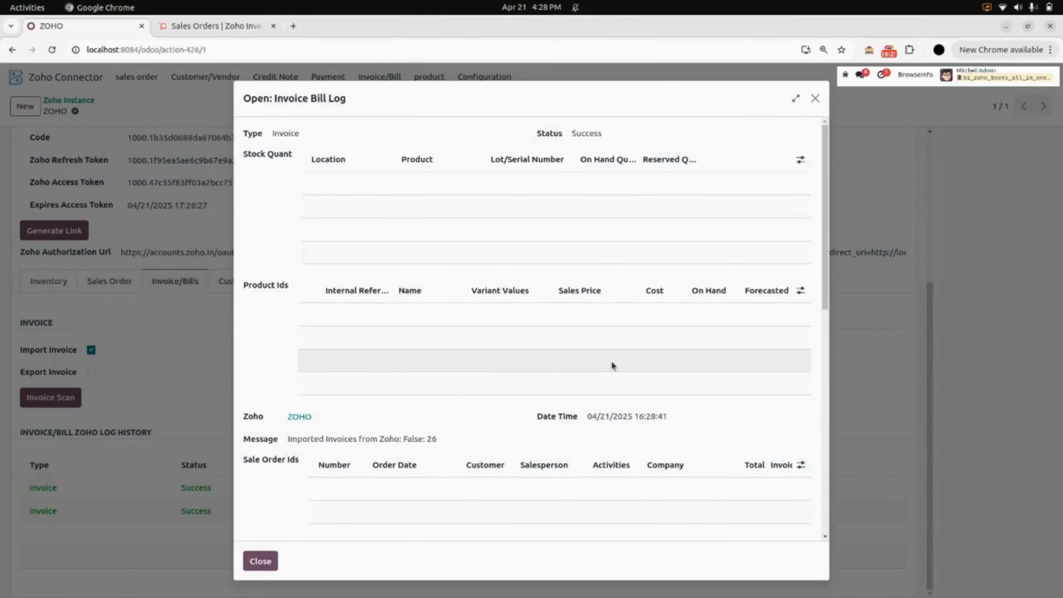
click(814, 98)
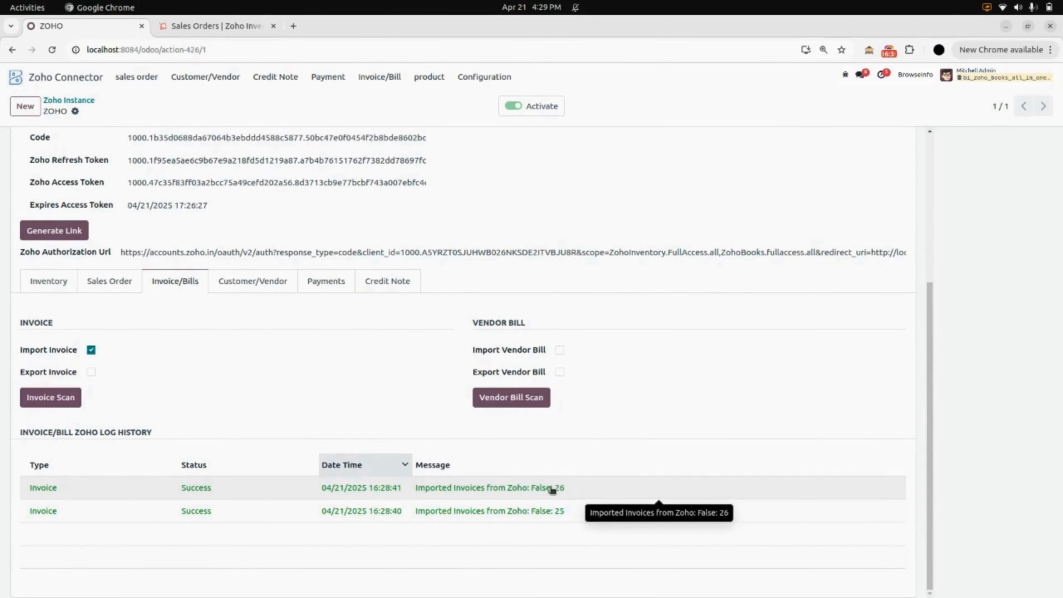
click(236, 30)
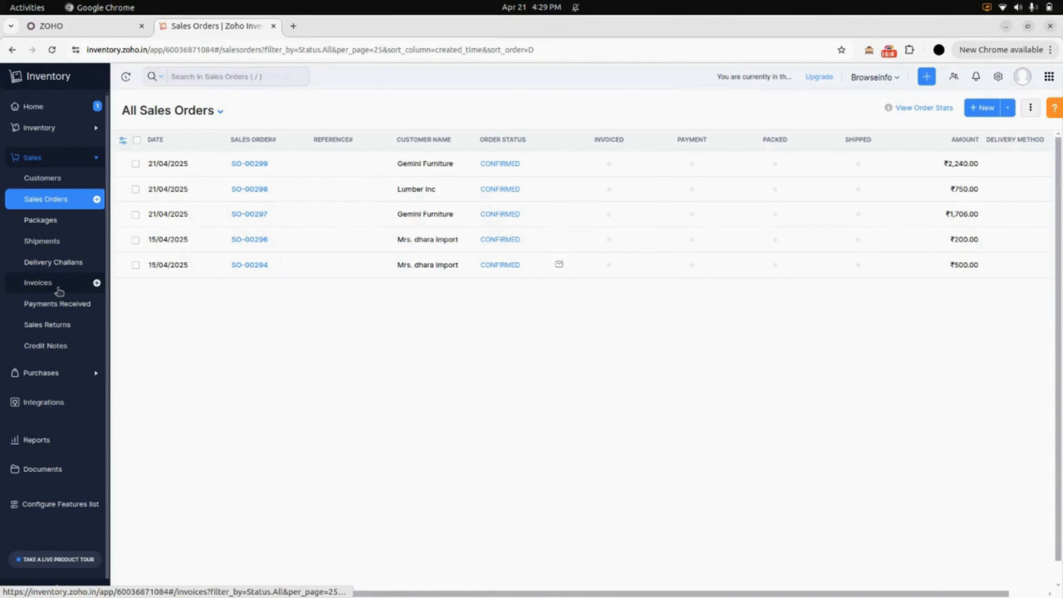
click(36, 284)
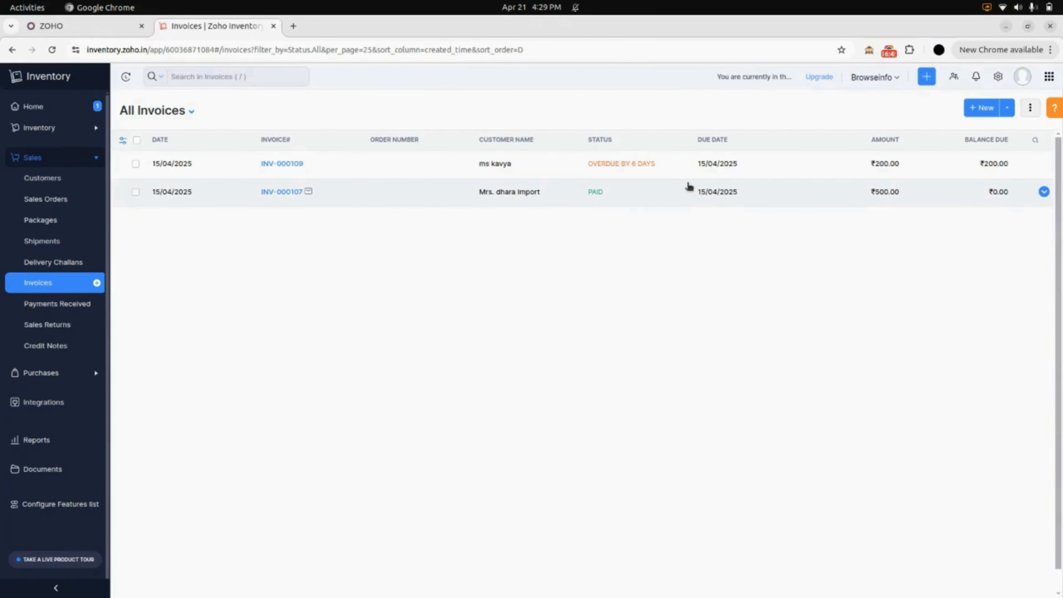
- Switch back to Odoo and review both imported draft invoices in the Zoho Connector's customer invoice list
click(109, 32)
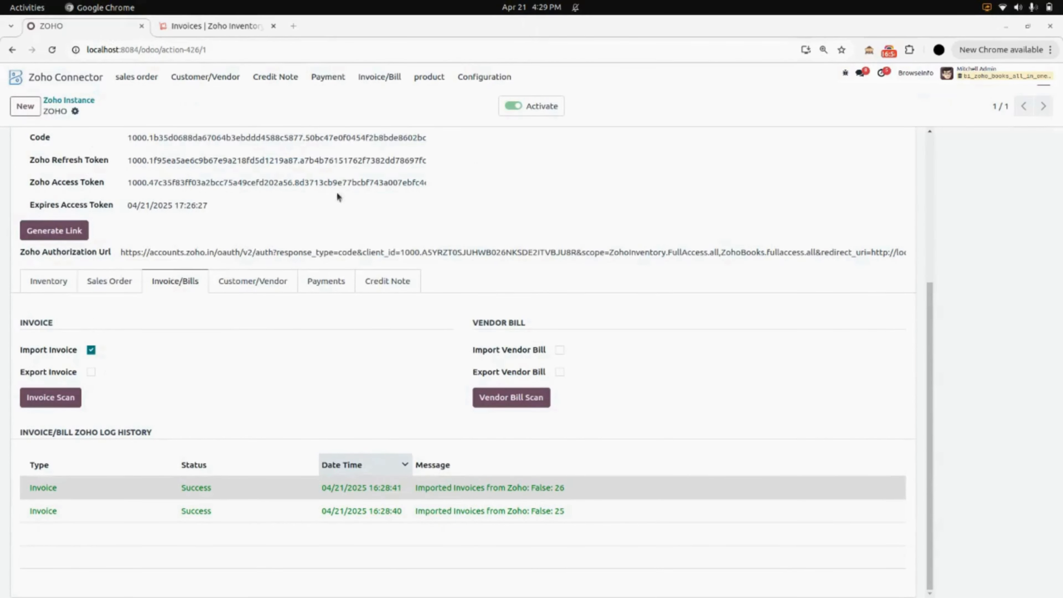
click(382, 82)
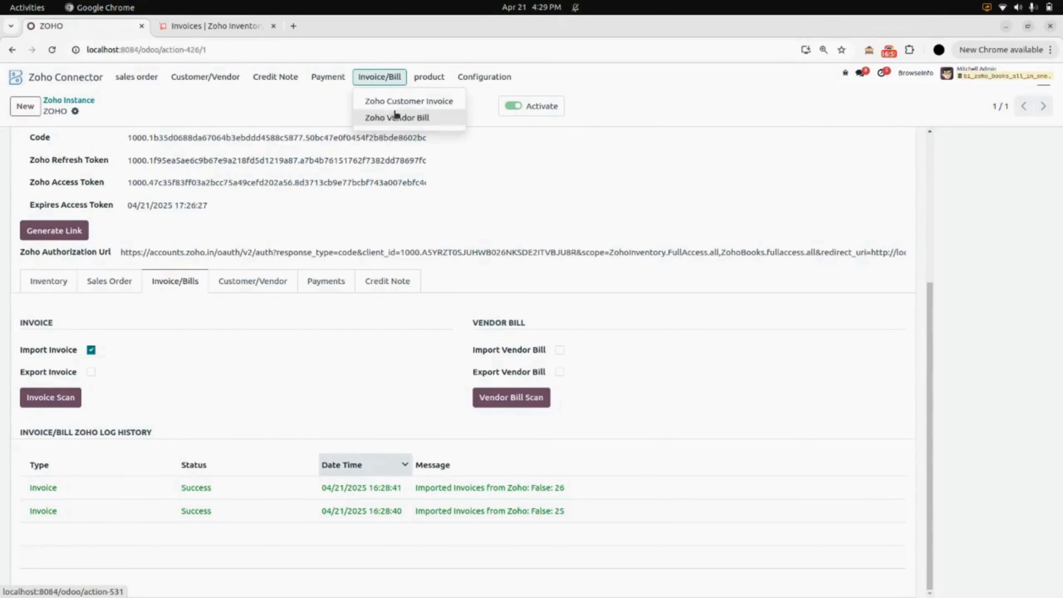
click(438, 102)
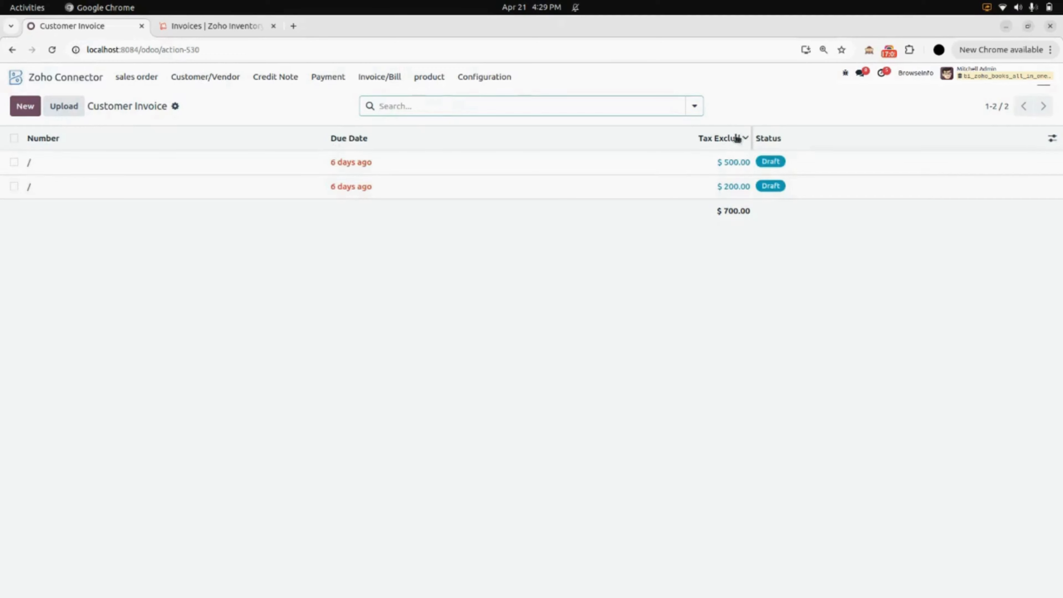
click(706, 163)
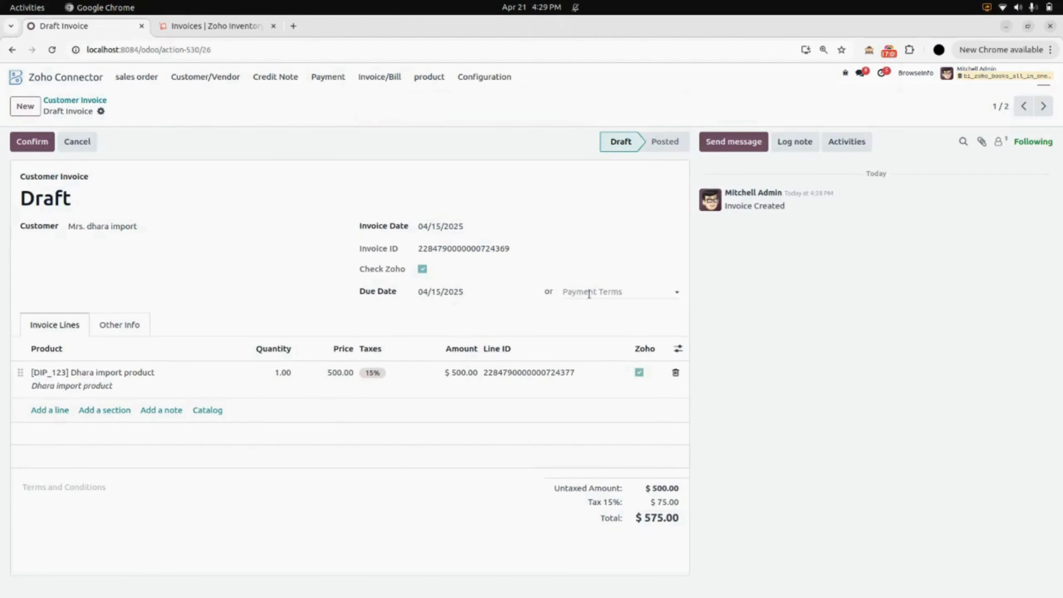
click(1042, 107)
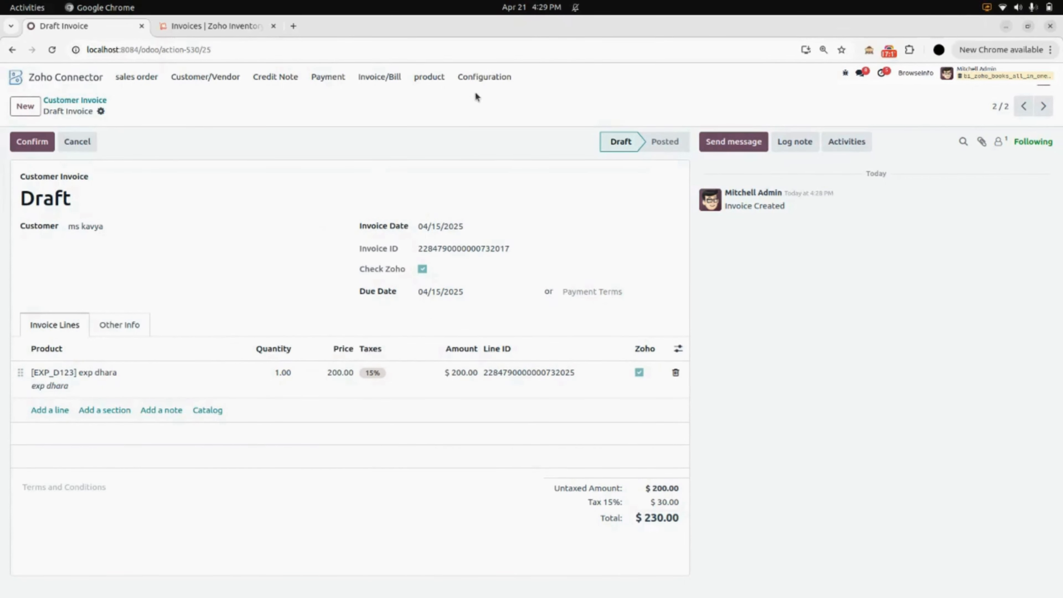
- Open the customer invoices in the Invoicing app and inspect the two imported drafts dated 04/15/2025
click(78, 80)
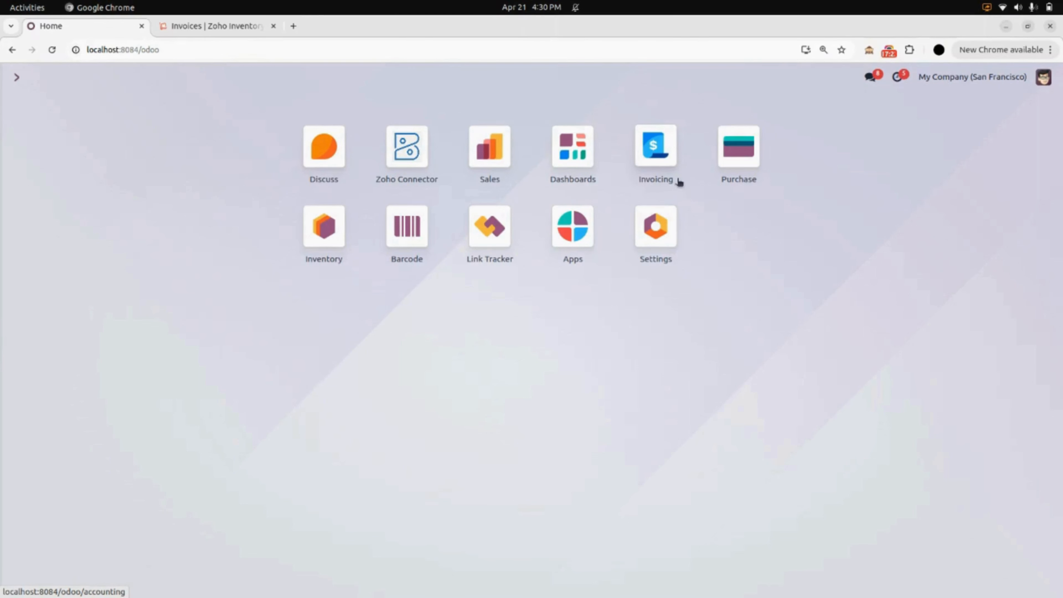
click(662, 163)
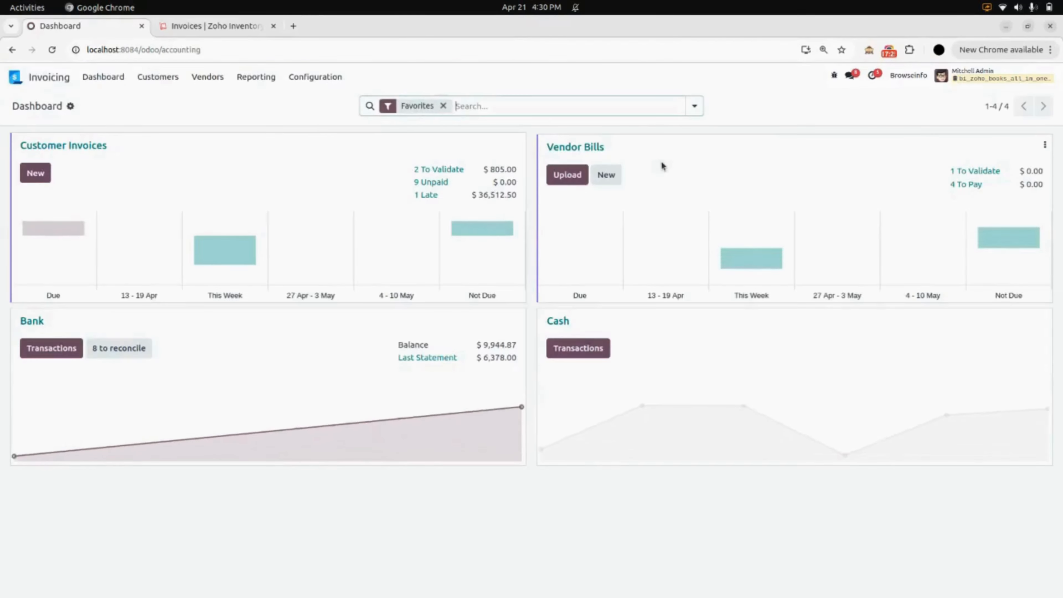
click(177, 78)
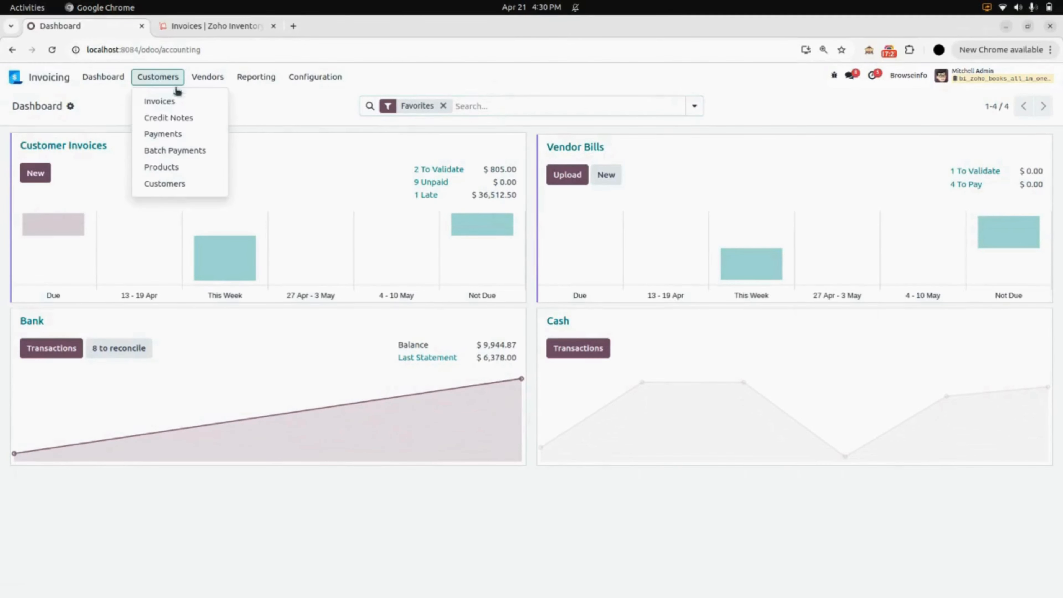
click(176, 100)
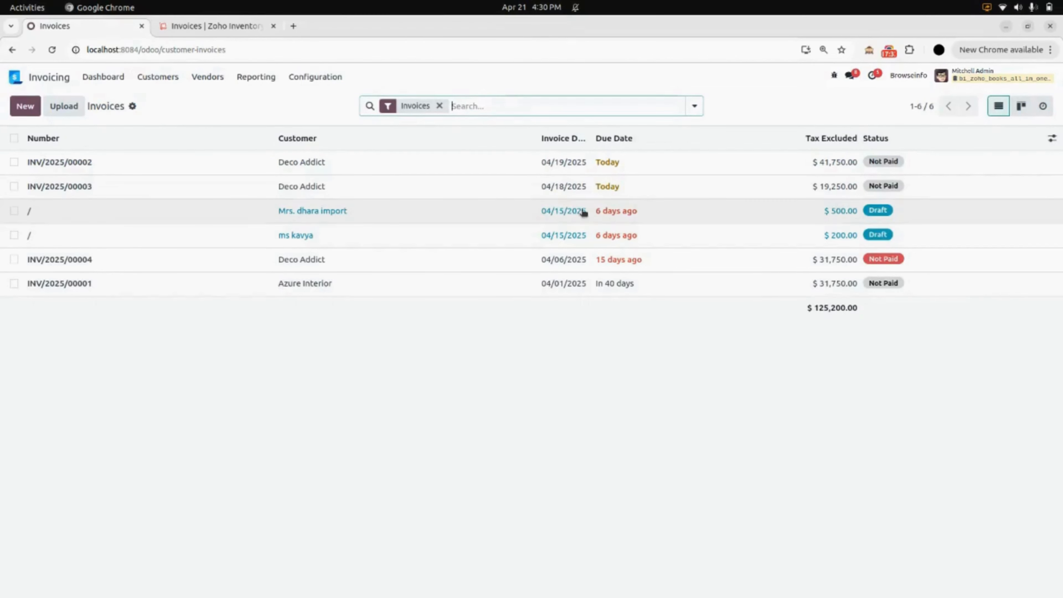
click(498, 209)
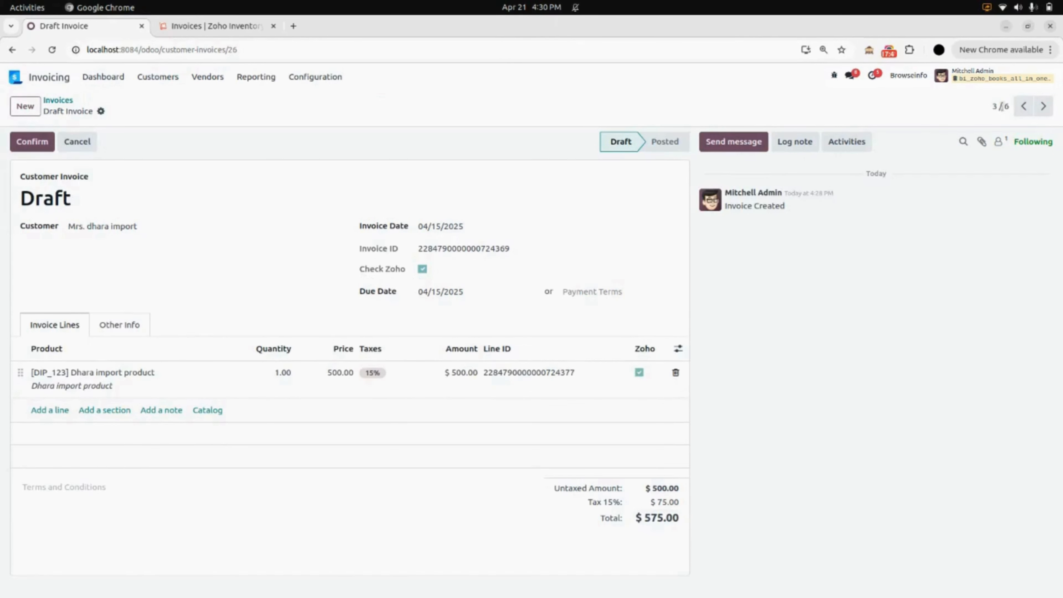
click(1042, 108)
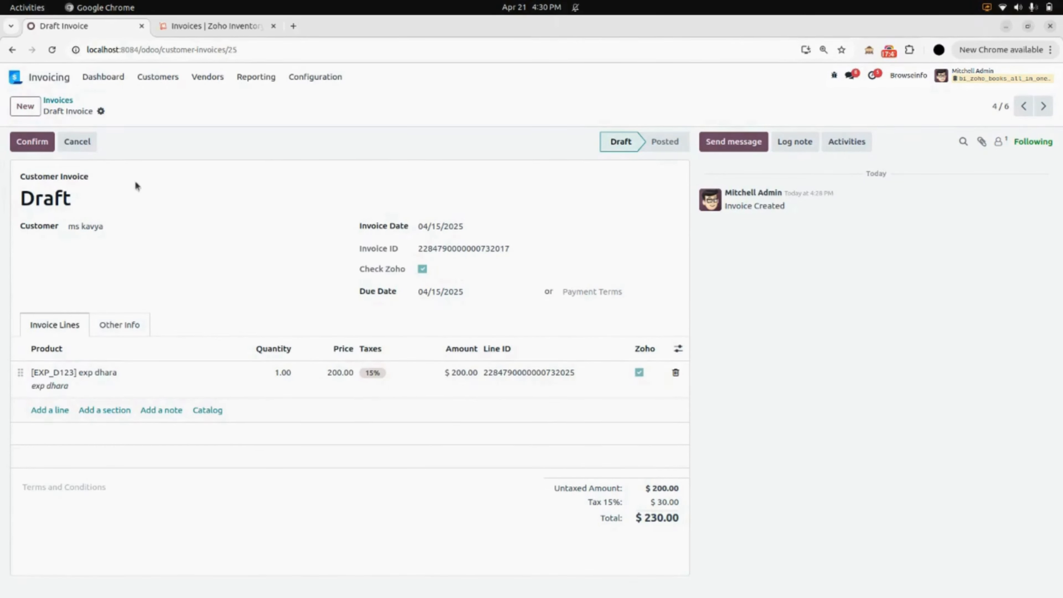
- In the ZOHO instance's invoice settings, enable Export Invoice, disable Import Invoice, and save the record
click(15, 78)
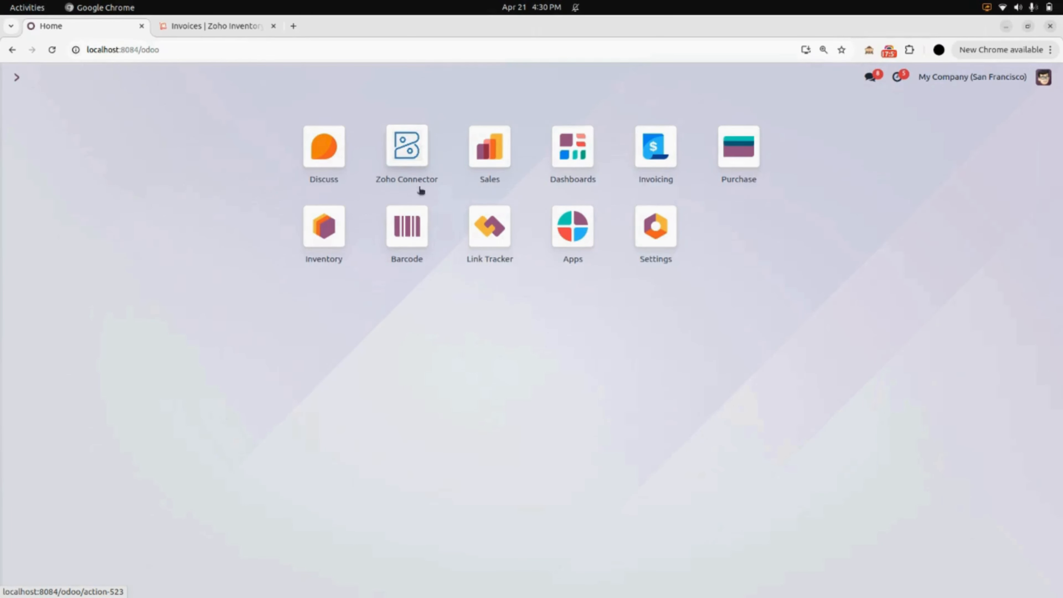
click(403, 160)
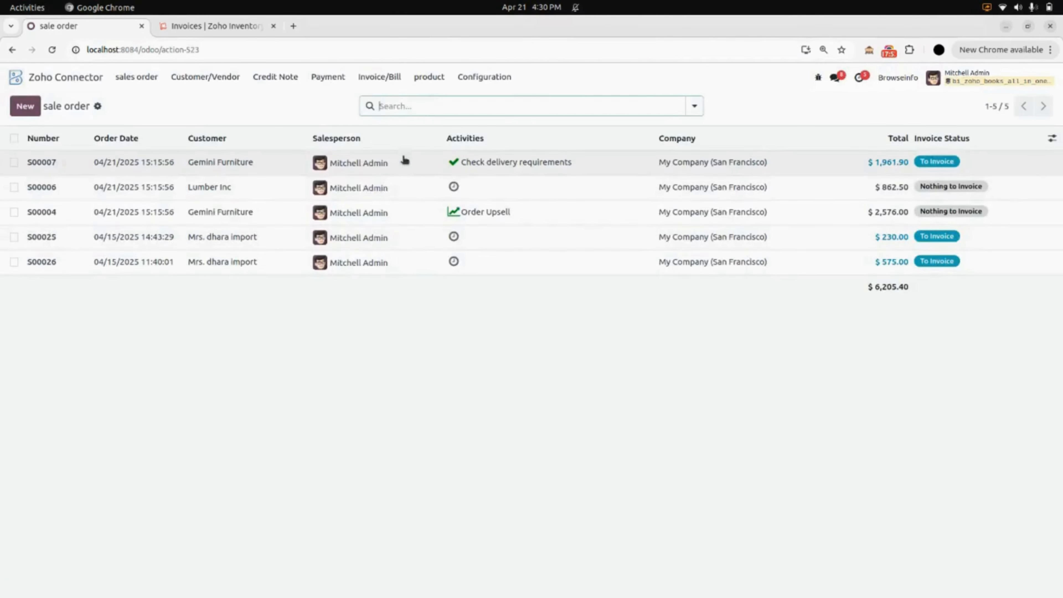
click(497, 77)
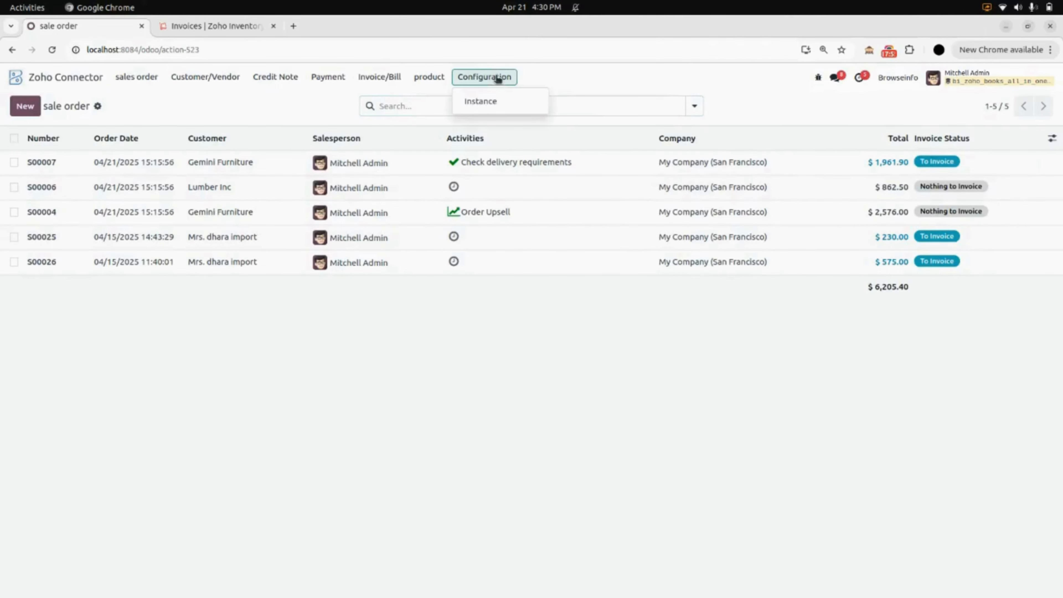
click(499, 101)
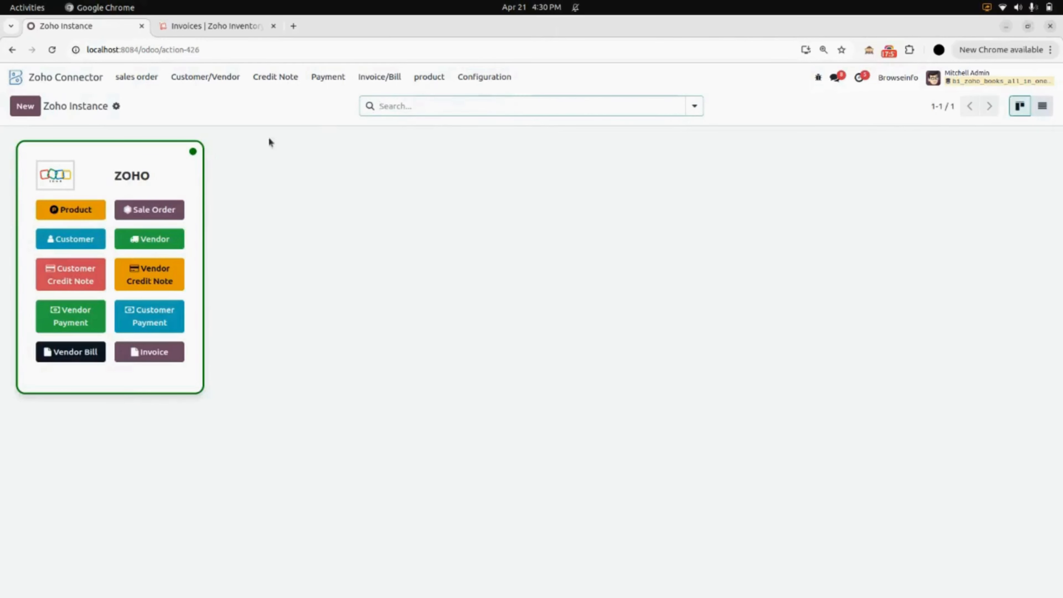
click(180, 186)
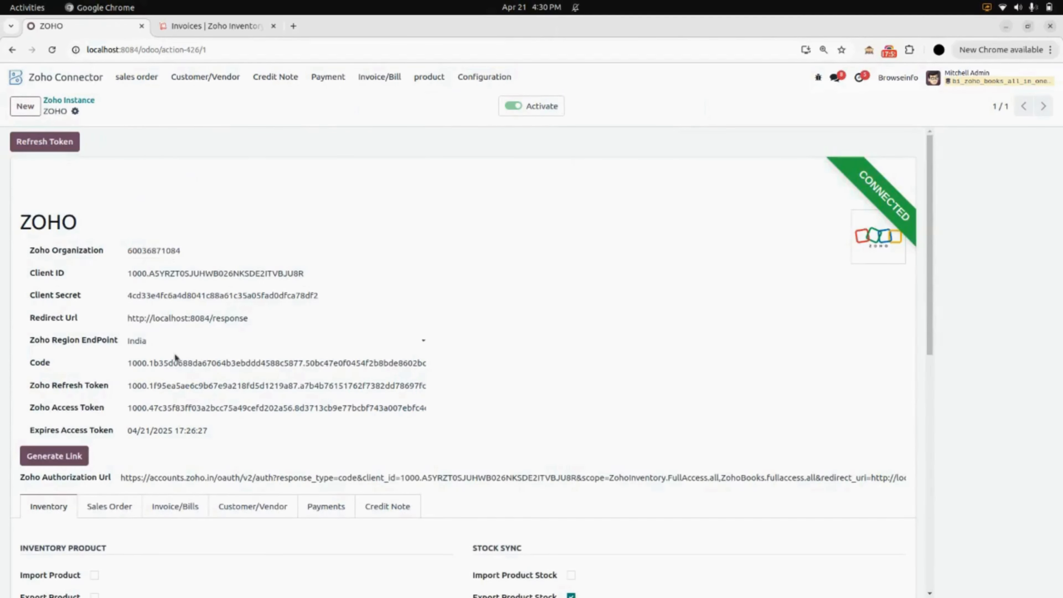
scroll(188, 364, down, 5)
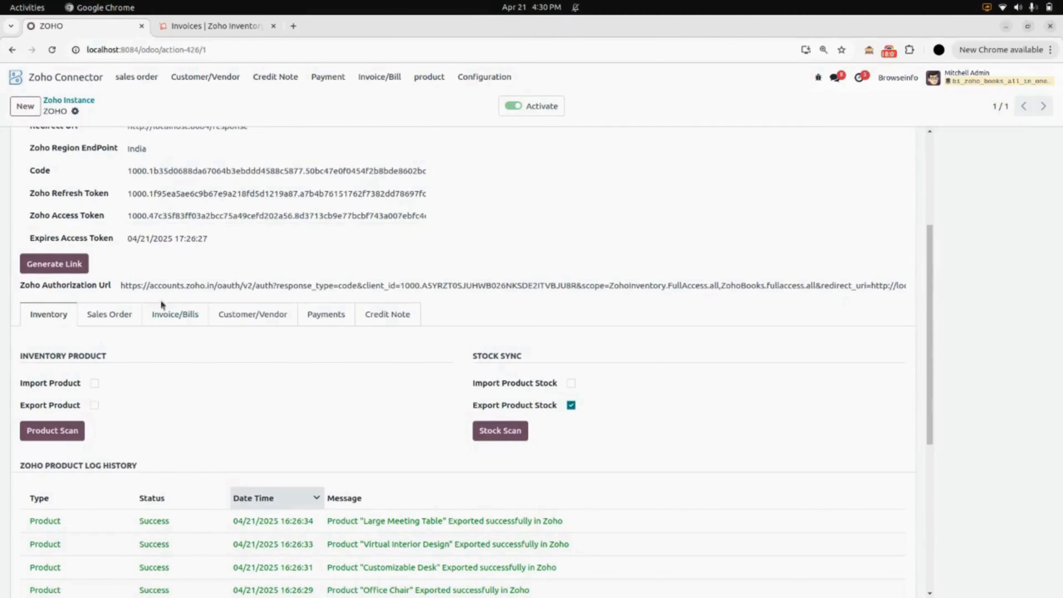
click(186, 322)
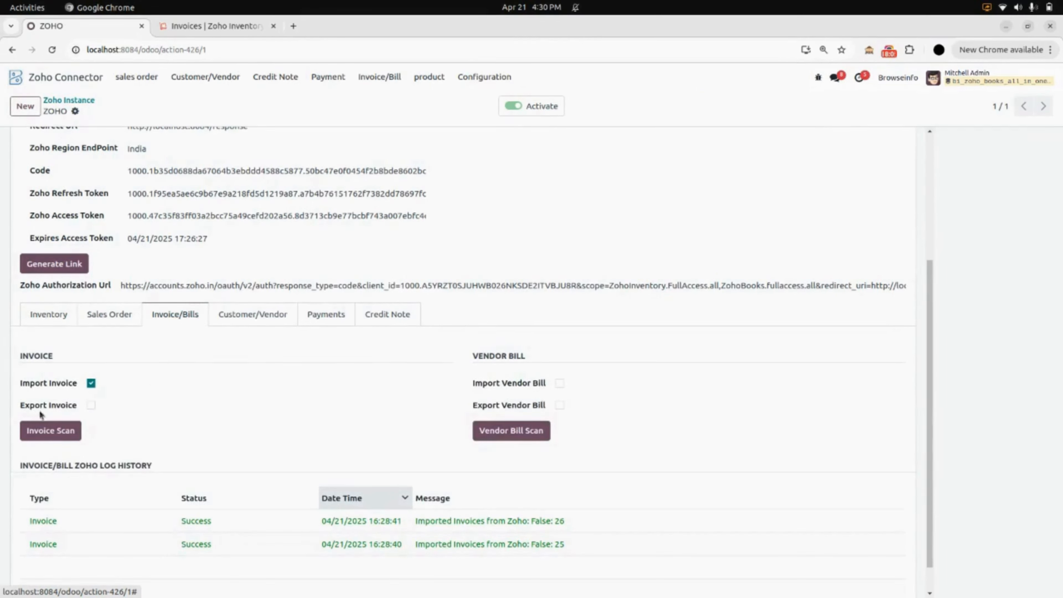
click(91, 405)
click(91, 384)
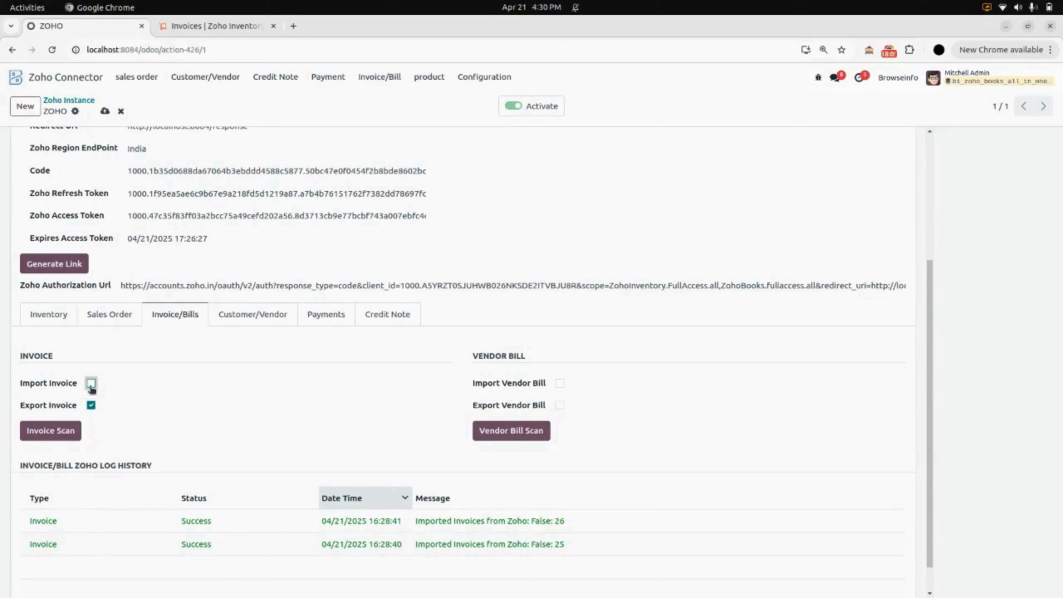
click(103, 109)
- In Invoicing's unfiltered customer invoice list, select INV/2025/00002 and INV/2025/00003 and run Export Invoice To Zoho on them
click(77, 76)
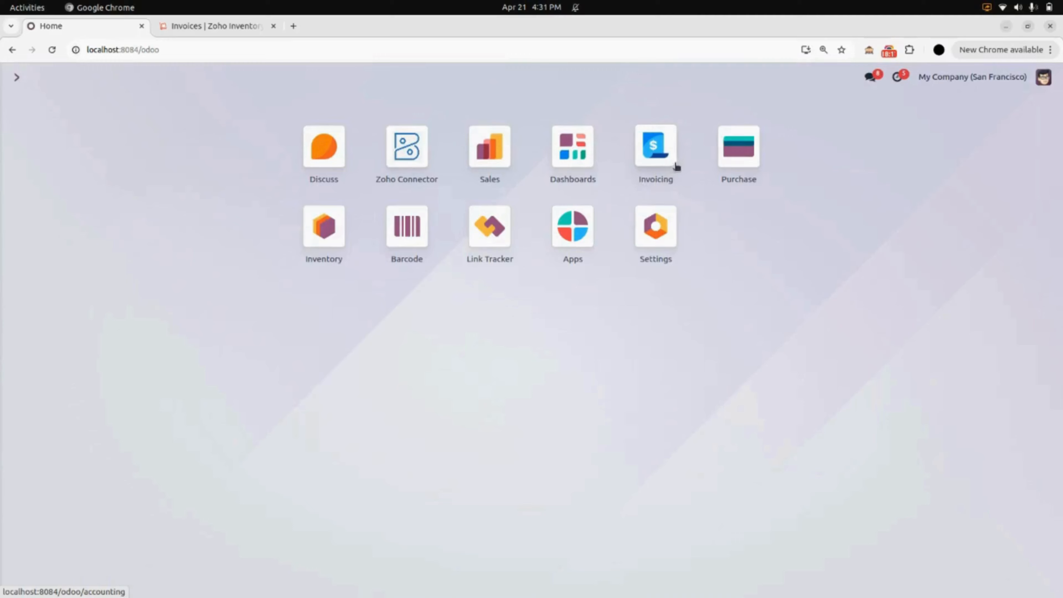
click(668, 156)
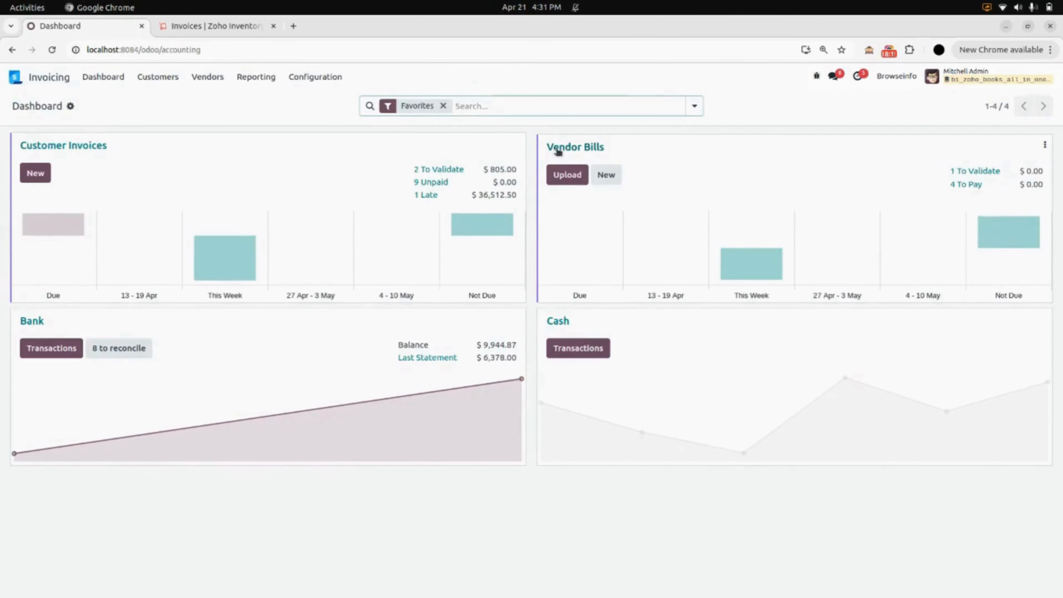
click(168, 84)
click(173, 102)
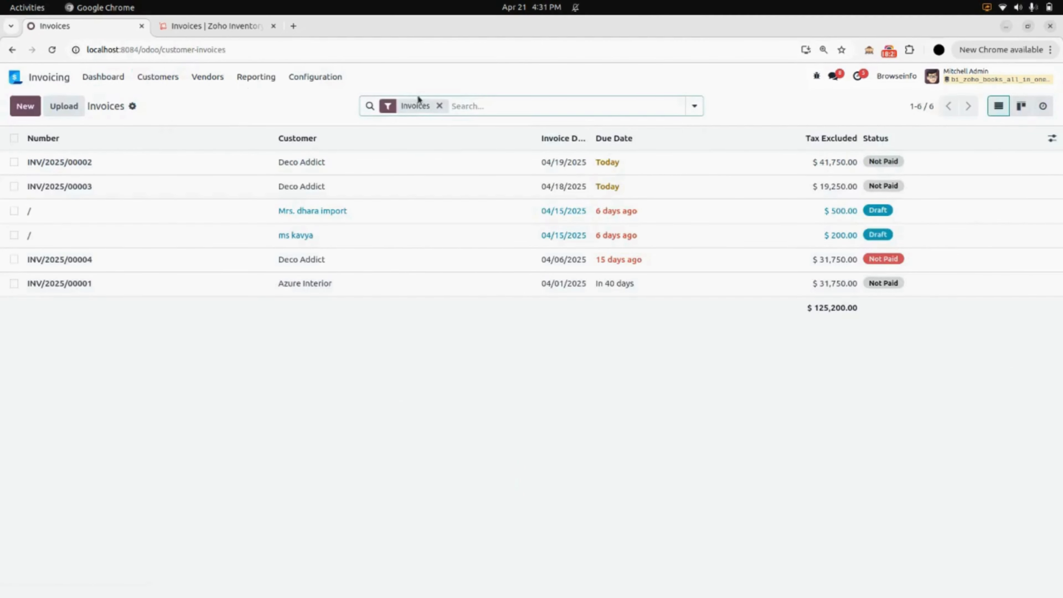
click(440, 106)
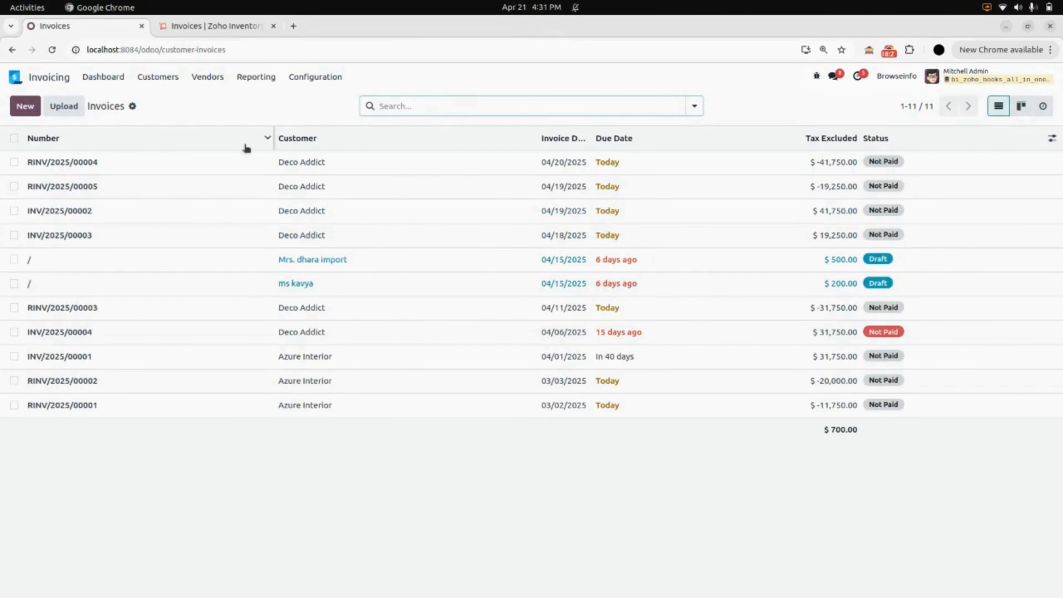
click(14, 211)
click(14, 235)
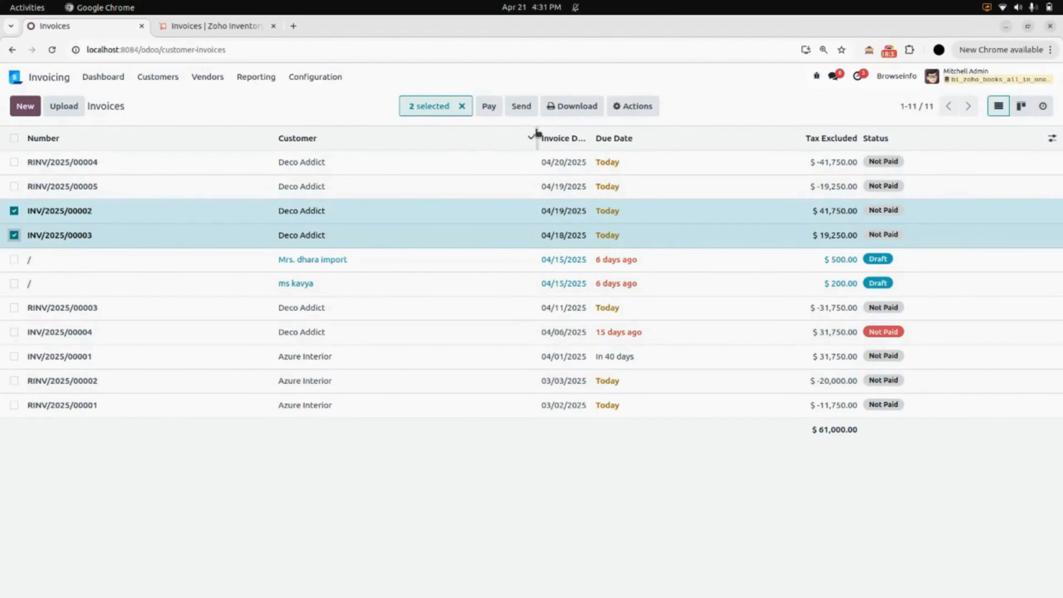
click(645, 107)
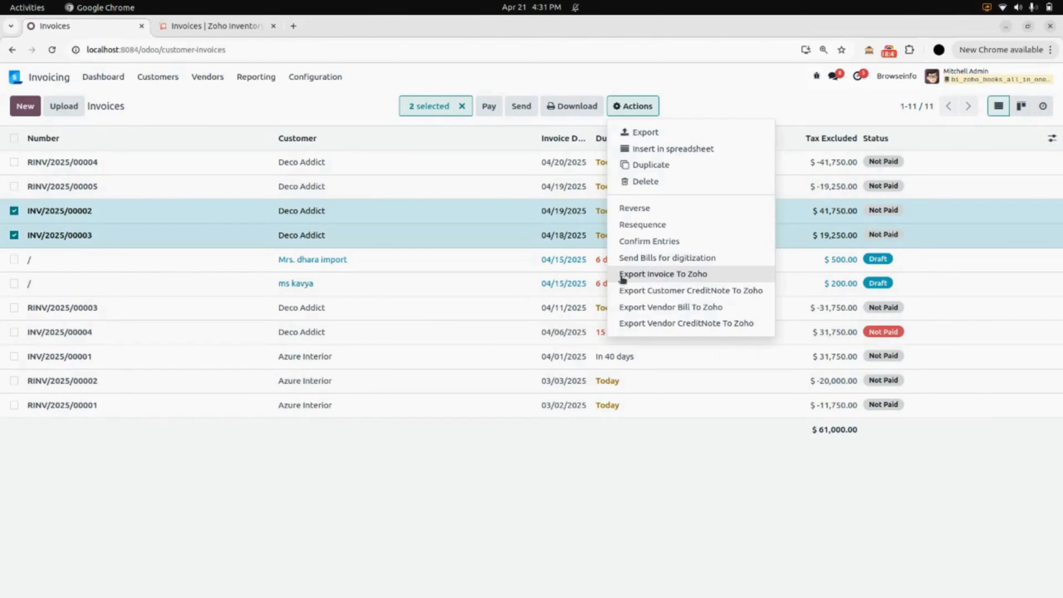
click(681, 274)
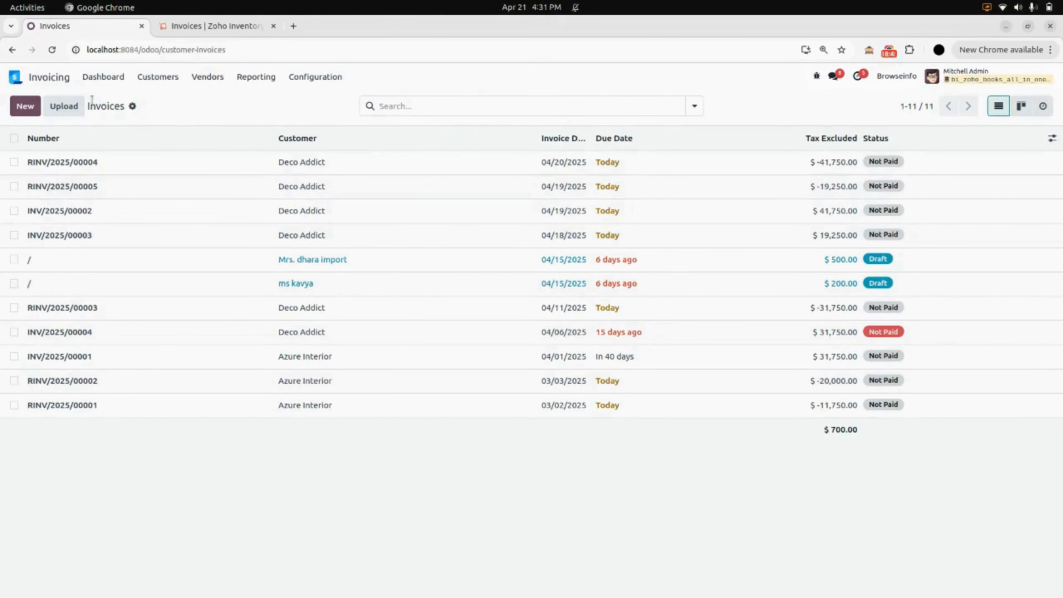
- Open the ZOHO instance's Invoice/Bills log history in the Zoho Connector and inspect the export log entry for INV/2025/00003
click(58, 84)
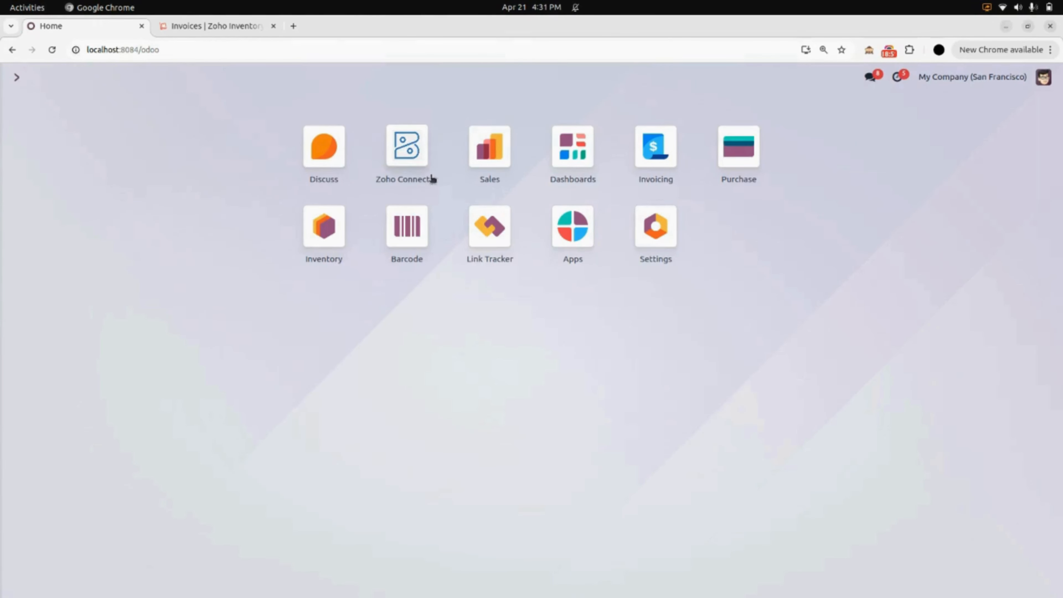
click(397, 167)
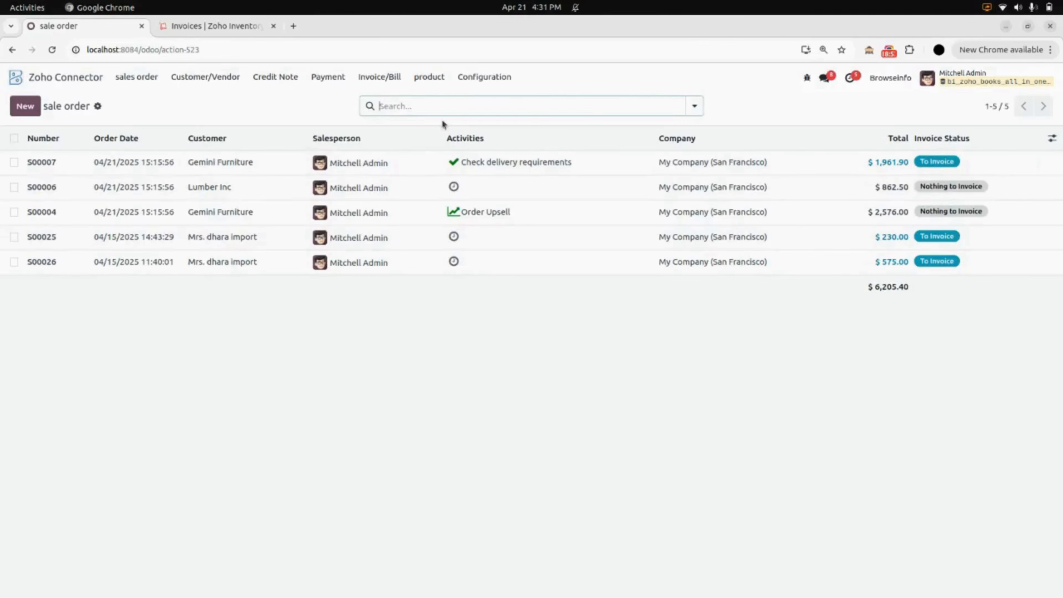
click(481, 81)
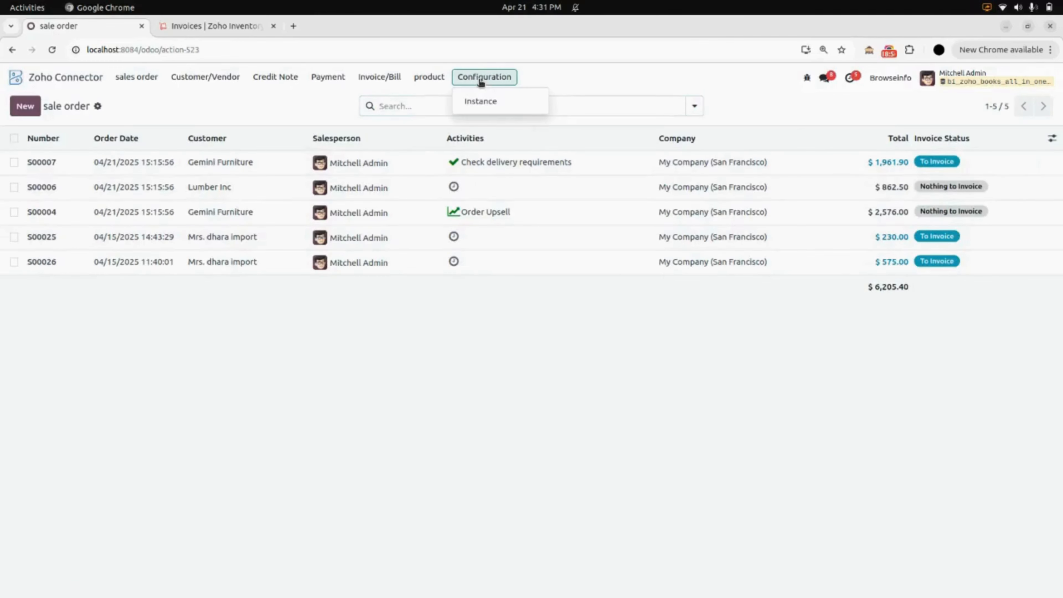
click(487, 102)
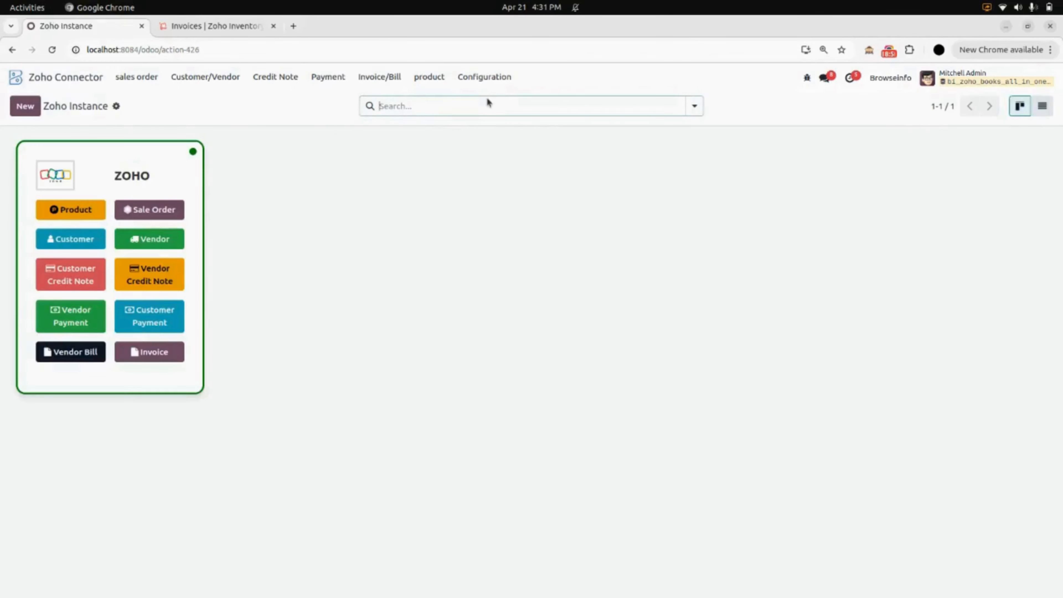
click(195, 171)
scroll(193, 170, down, 5)
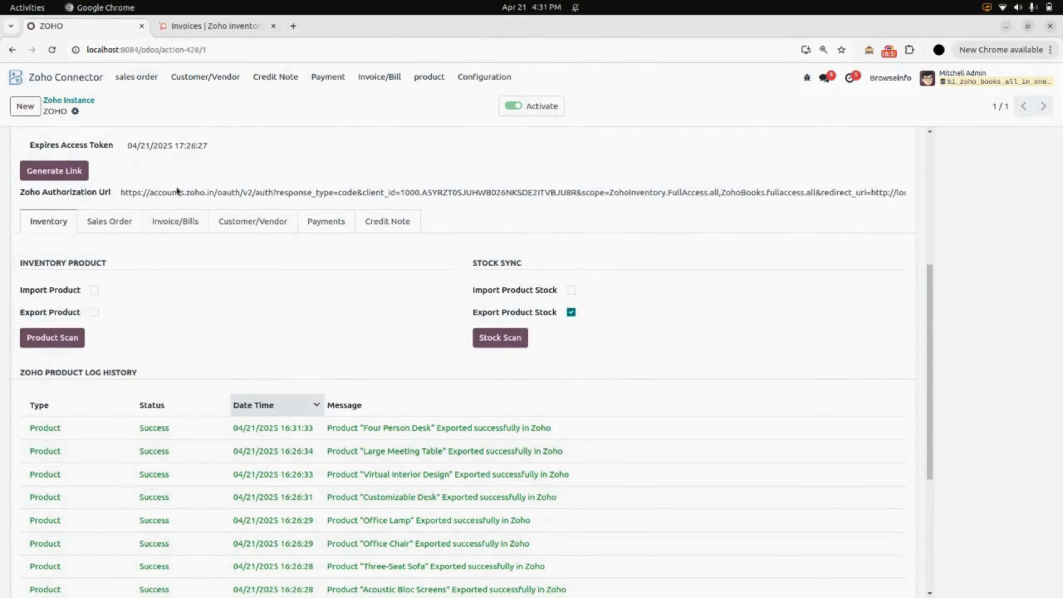
click(174, 228)
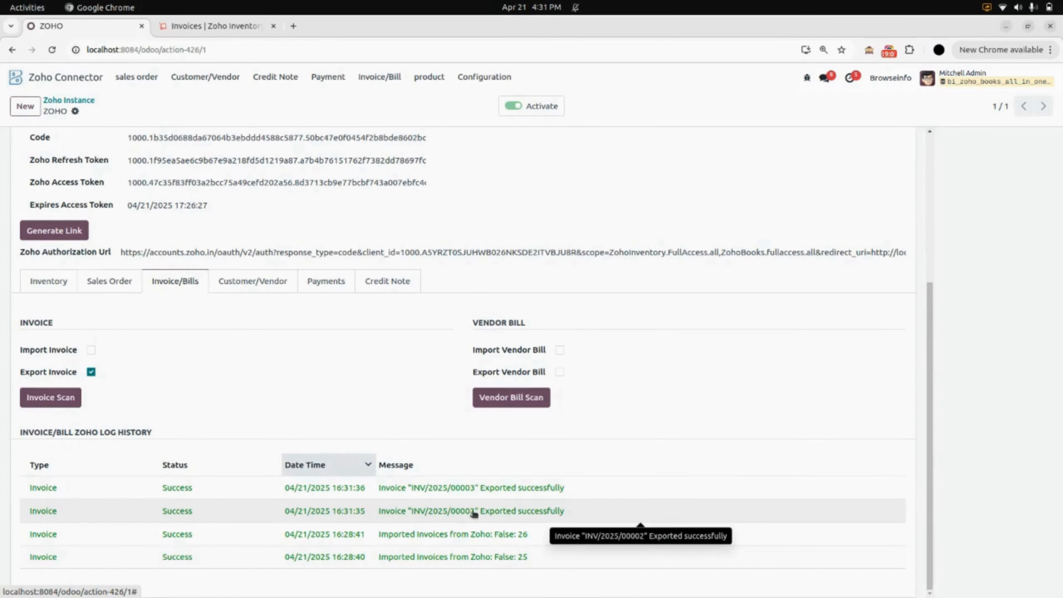
click(523, 492)
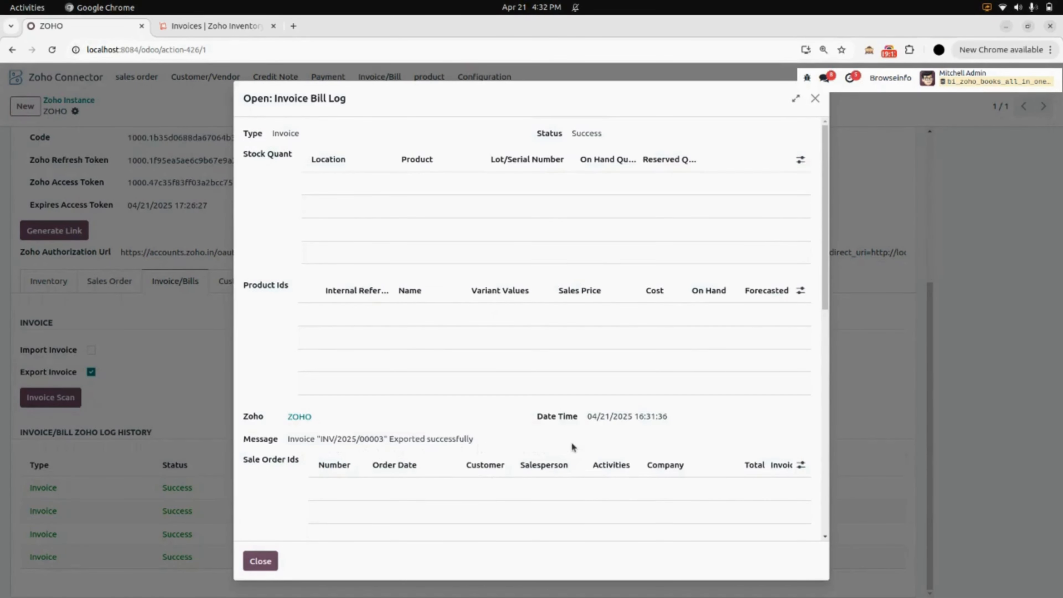
scroll(572, 447, down, 5)
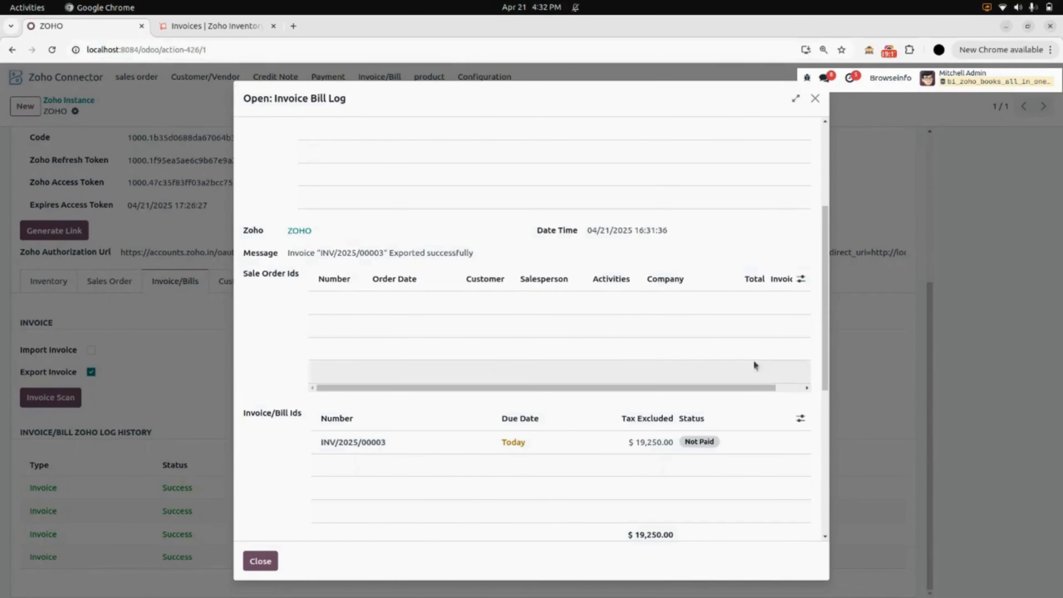
click(815, 99)
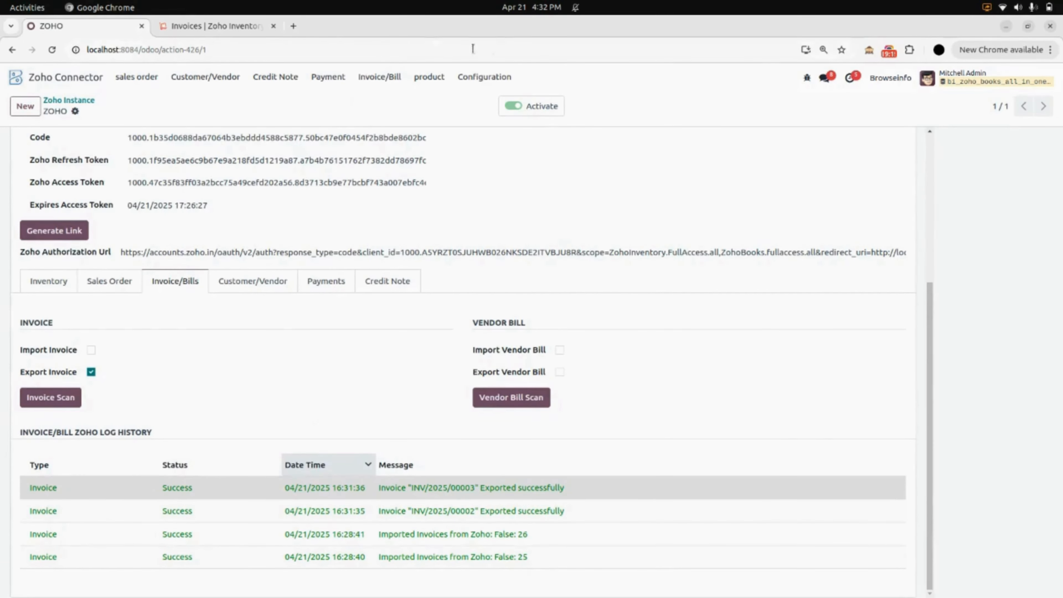
- Switch to Zoho Inventory and review the exported Deco Addict invoice INV-000111 from the invoice list
click(238, 30)
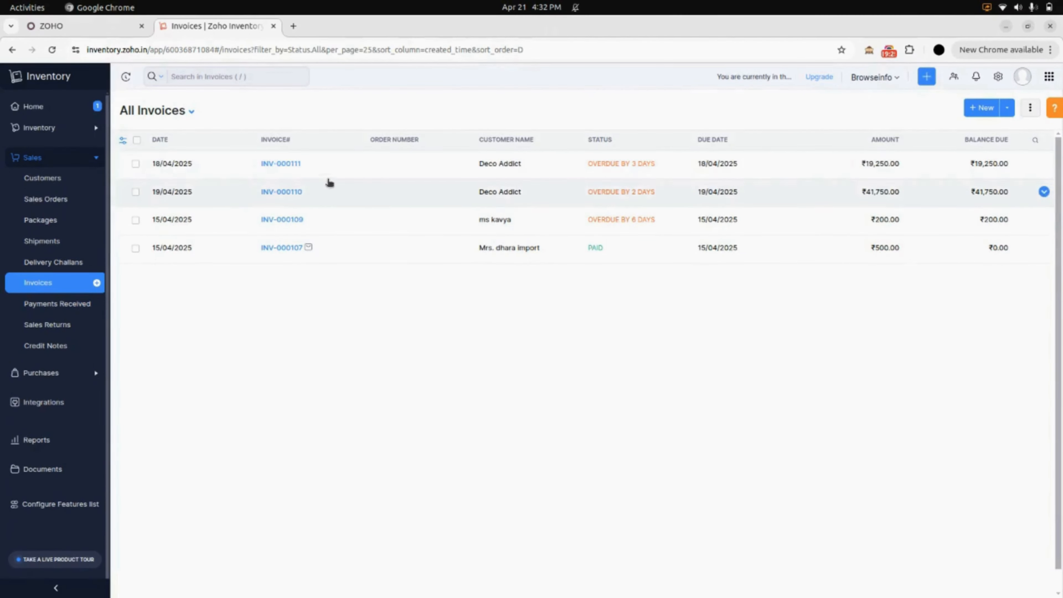
click(649, 173)
scroll(431, 297, down, 3)
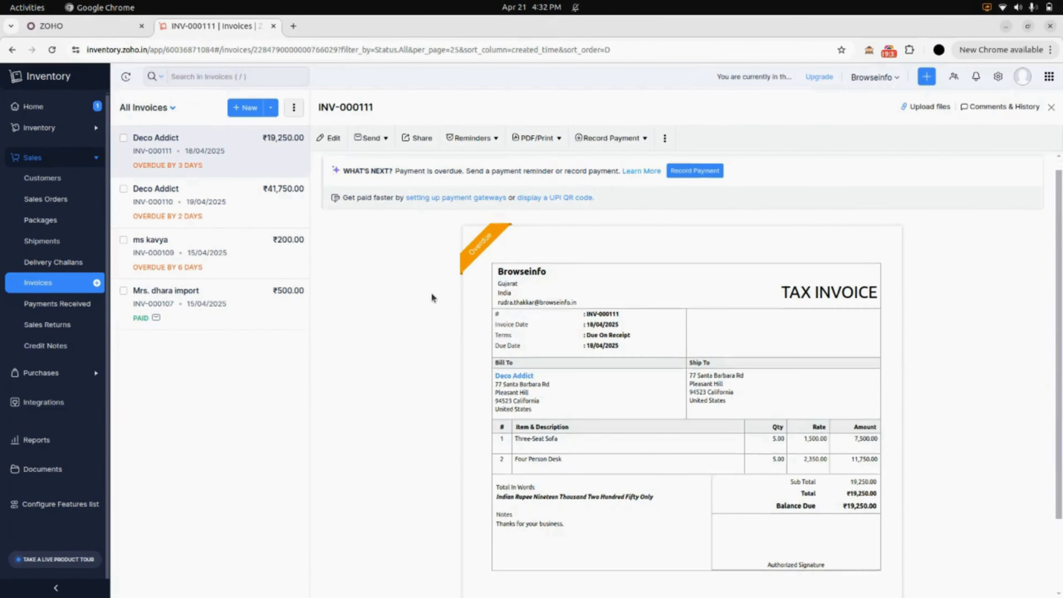
scroll(432, 298, up, 3)
mouse_move(573, 241)
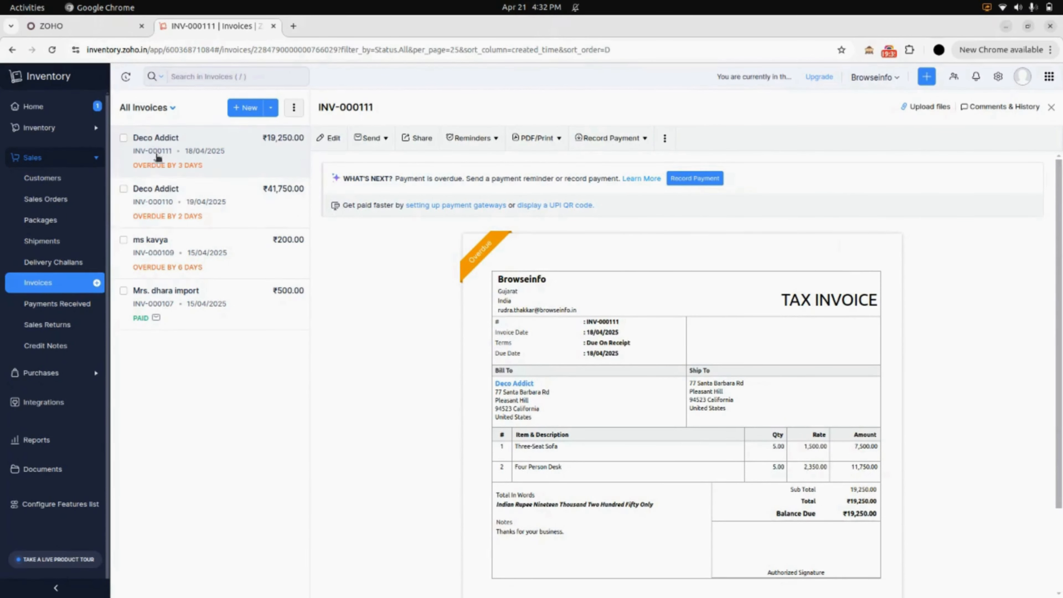
- Switch back to Odoo and review the exported invoices in the Zoho Connector's customer invoice list
click(84, 26)
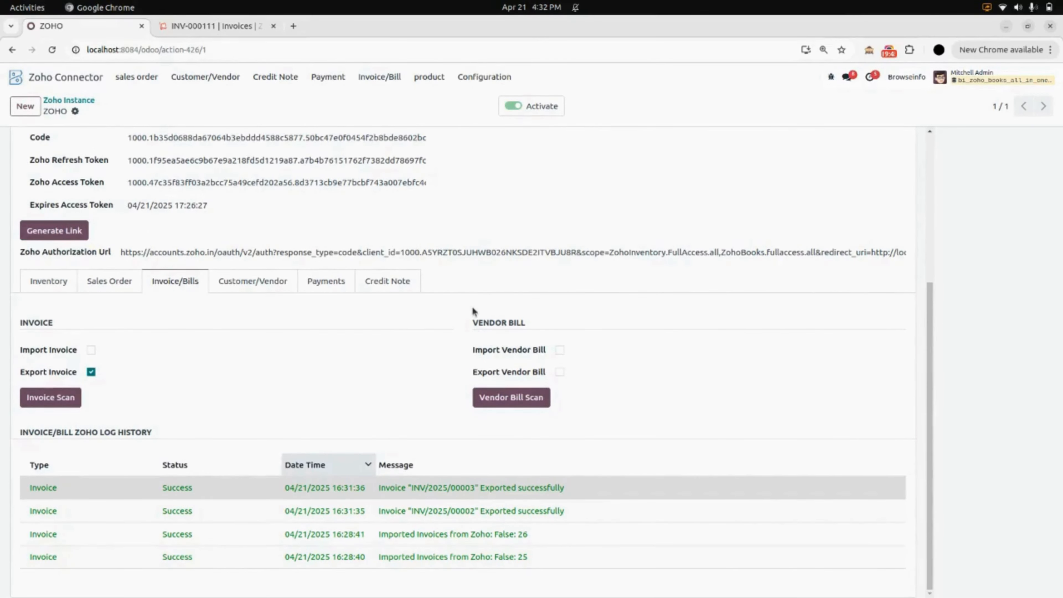
click(399, 77)
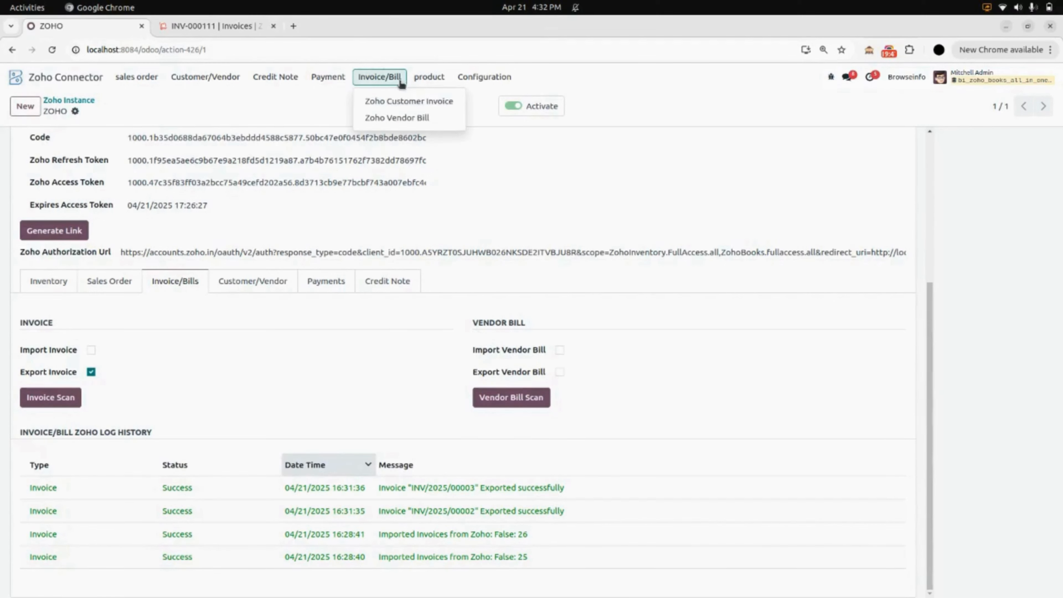
click(404, 101)
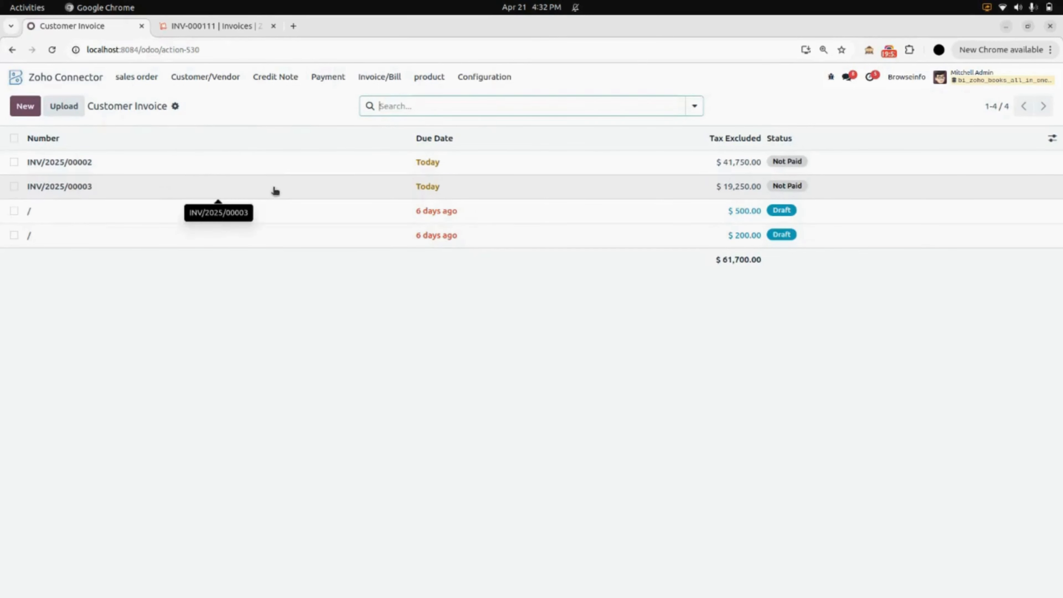
- In the ZOHO instance's Invoice/Bills settings, enable Import Vendor Bill, disable Export Invoice, and save the record
click(487, 81)
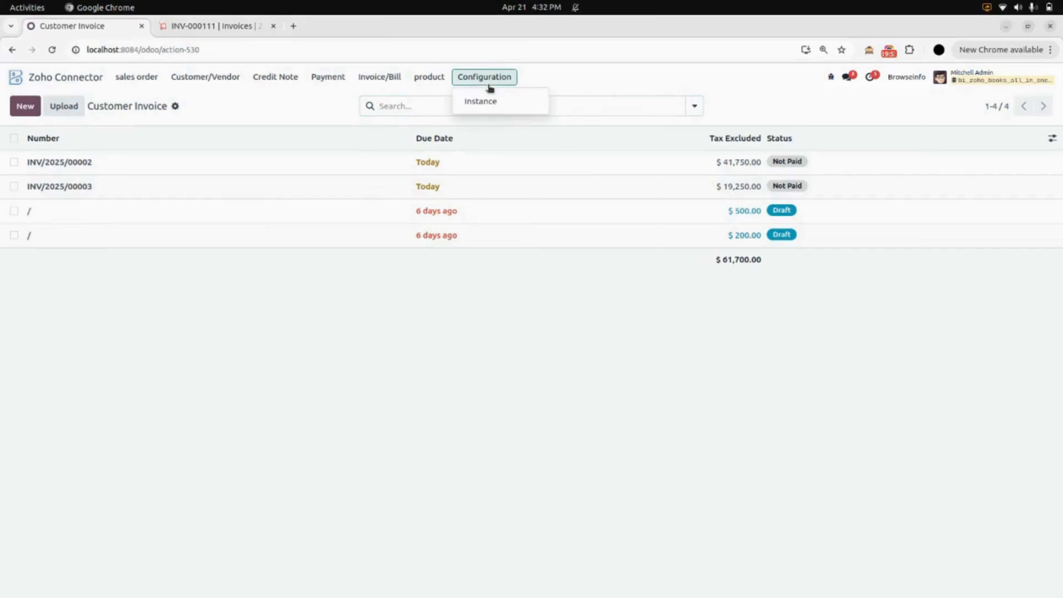
click(481, 101)
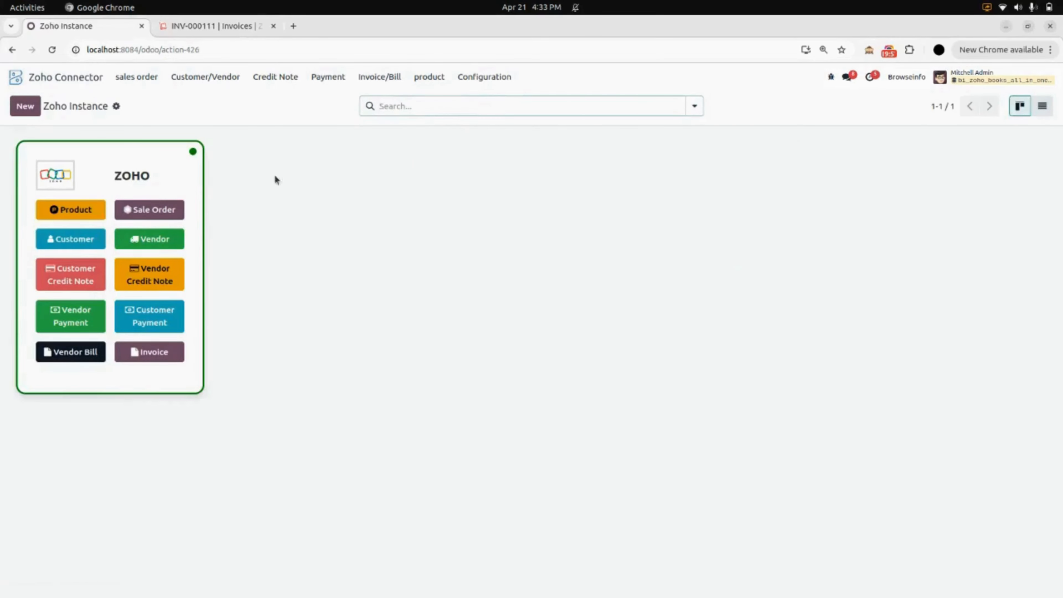
click(179, 175)
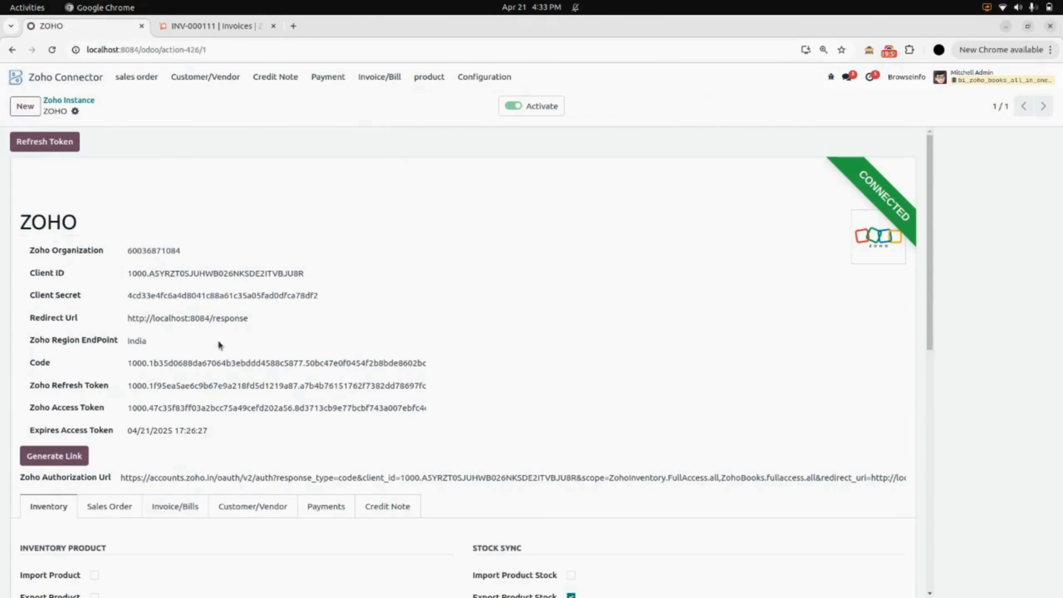
scroll(217, 339, down, 5)
scroll(221, 348, down, 1)
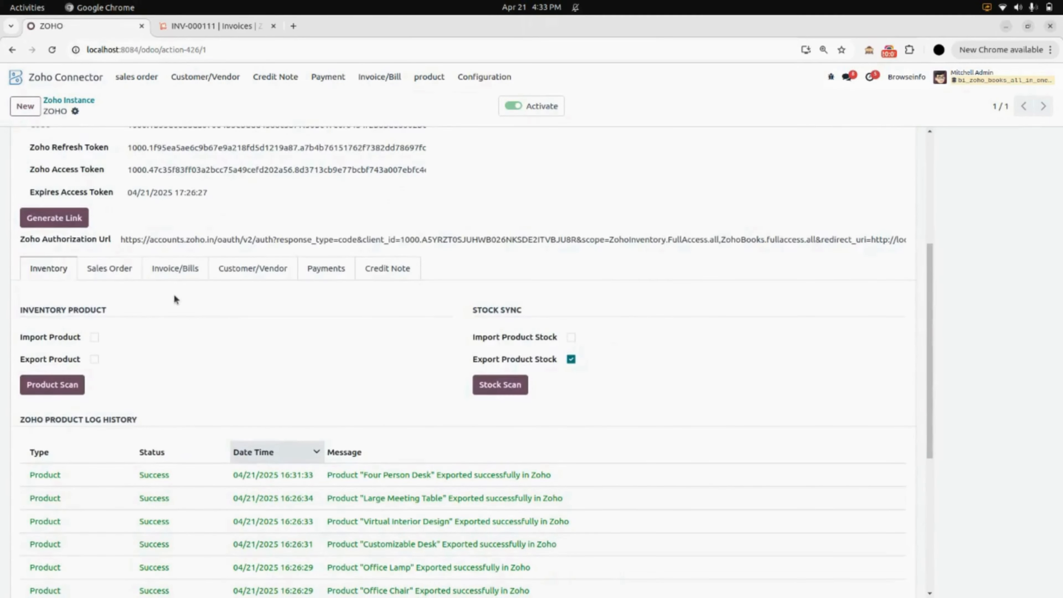
click(186, 272)
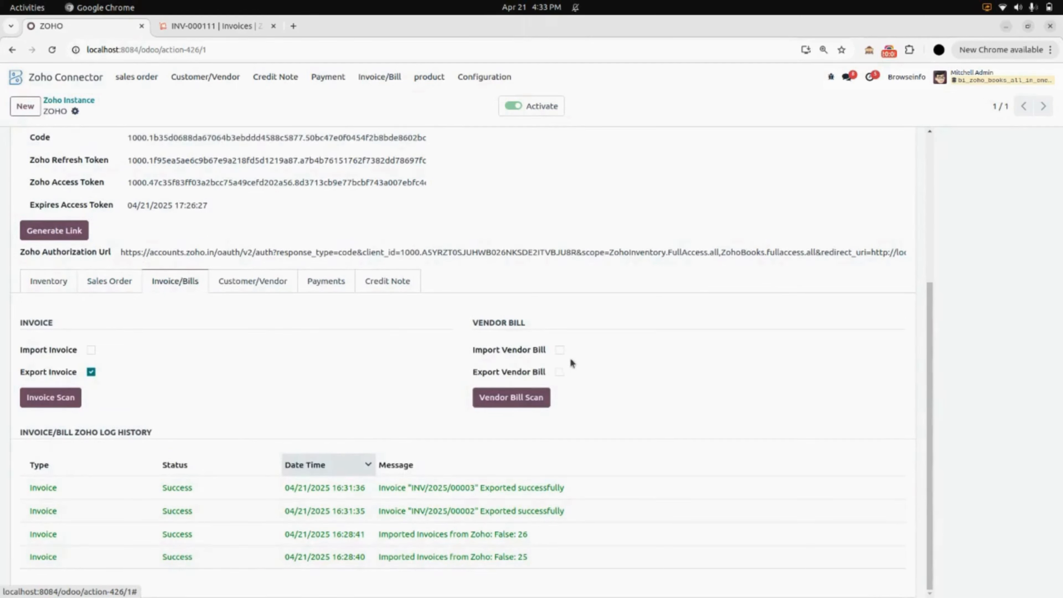
click(559, 350)
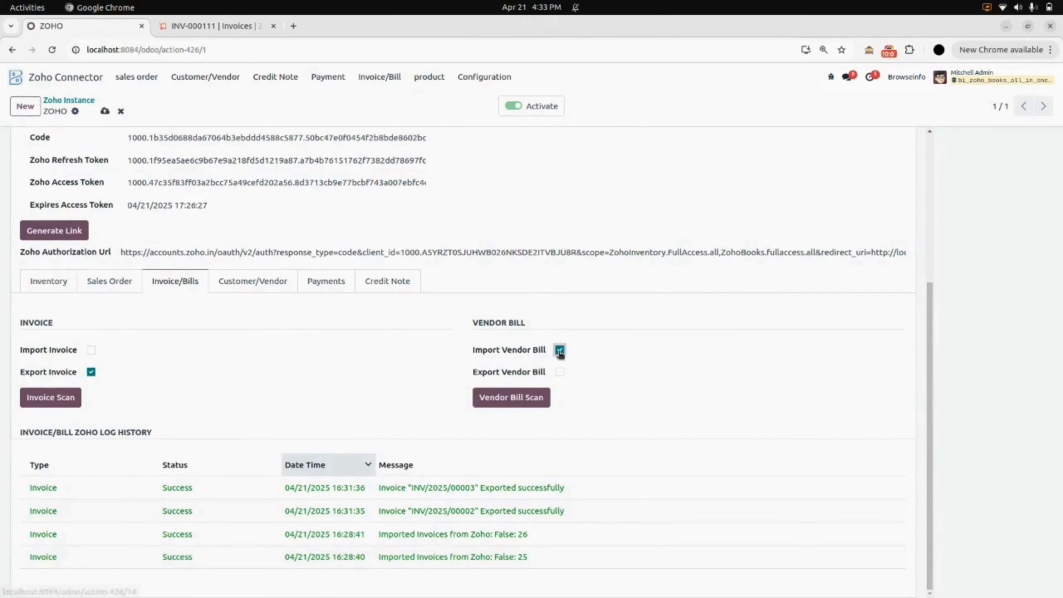
click(91, 372)
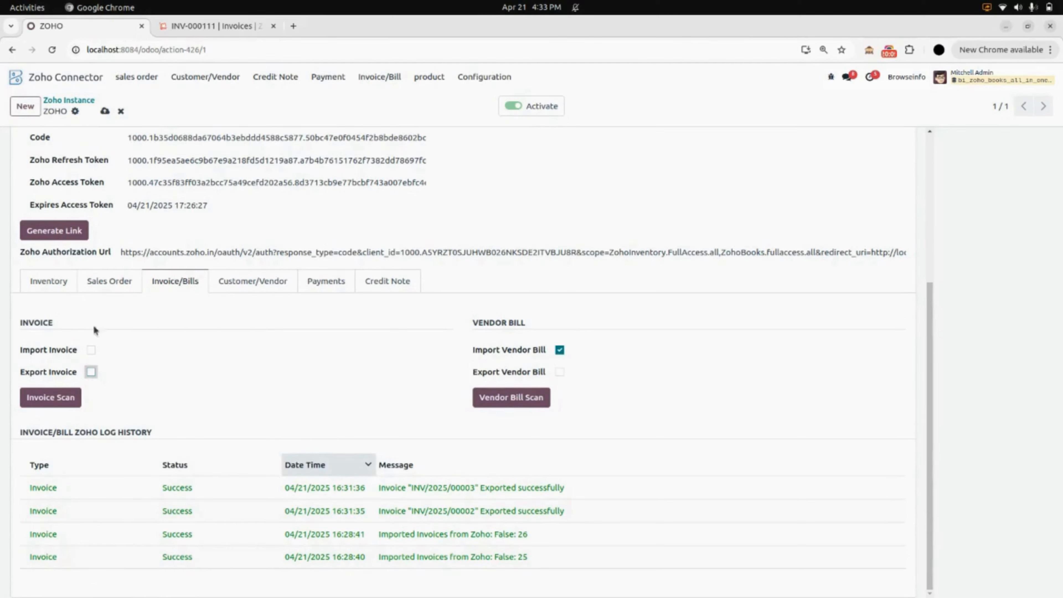
click(104, 111)
- Run the Vendor Bill Scan and inspect the newest bill entry in the Invoice/Bill log history
click(520, 405)
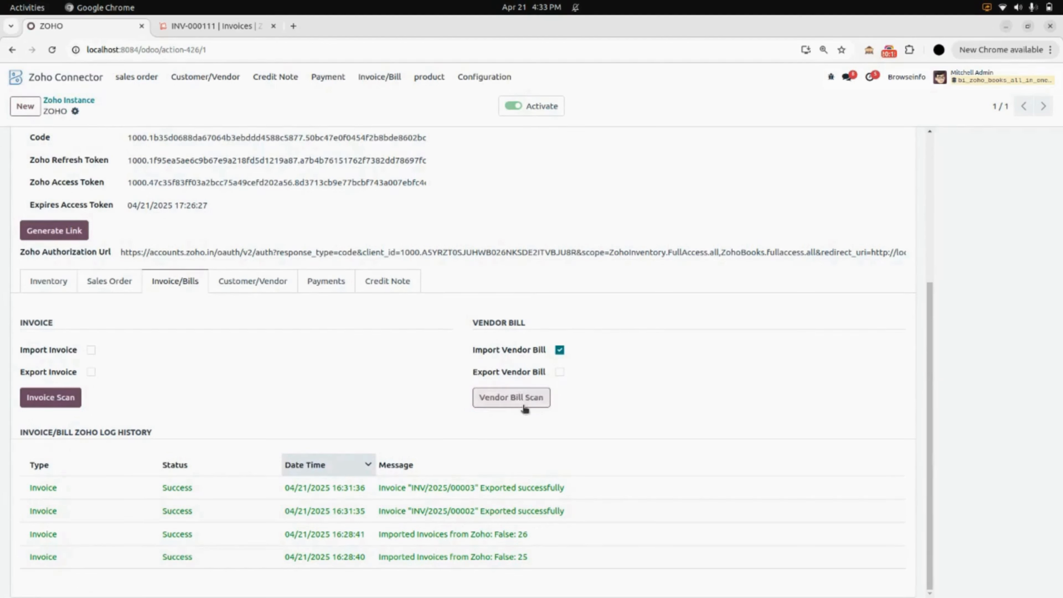
scroll(532, 437, down, 1)
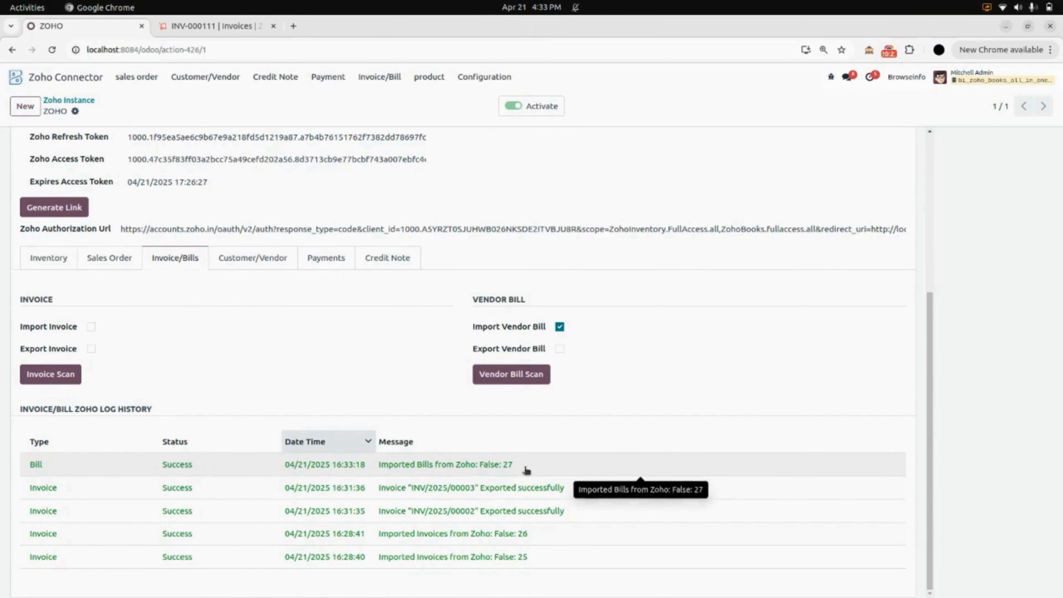
click(514, 470)
scroll(514, 470, down, 6)
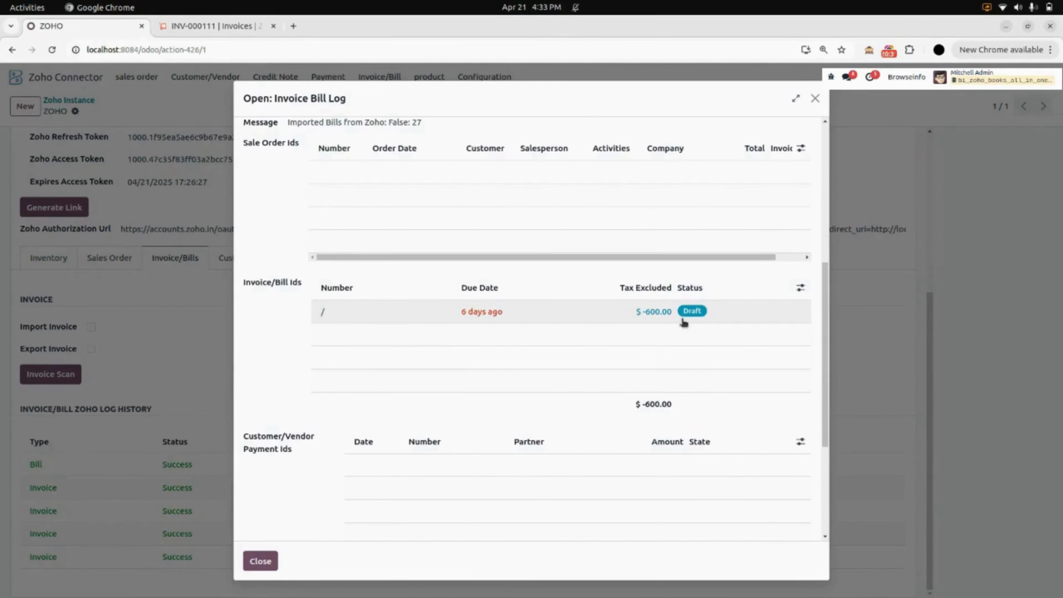
click(815, 99)
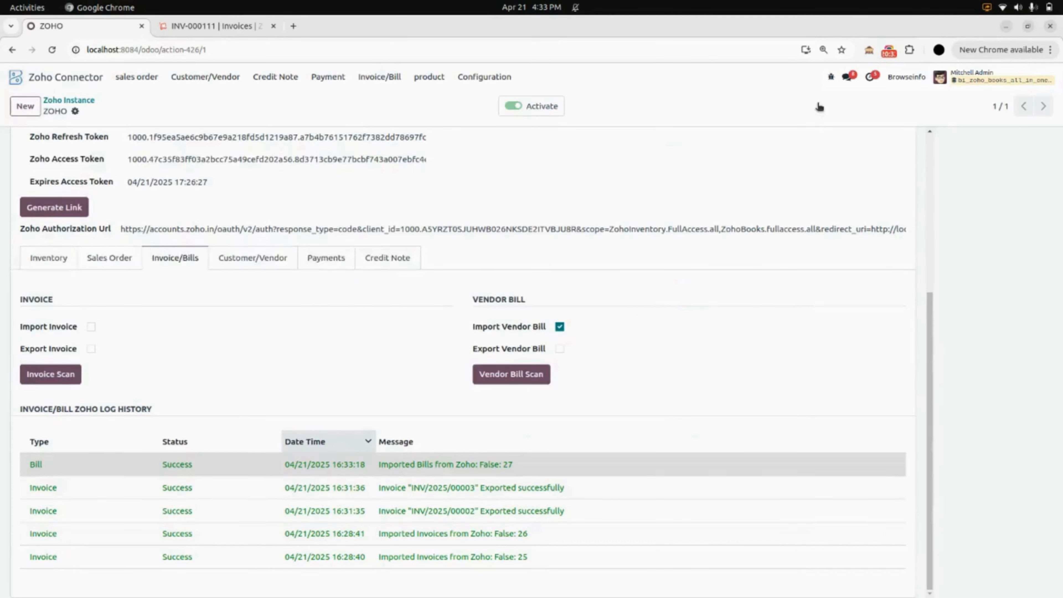
- Review the imported bill in the Zoho Connector's vendor bill list, and inspect its draft dated 04/15/2025 in Invoicing's vendor bills
click(391, 84)
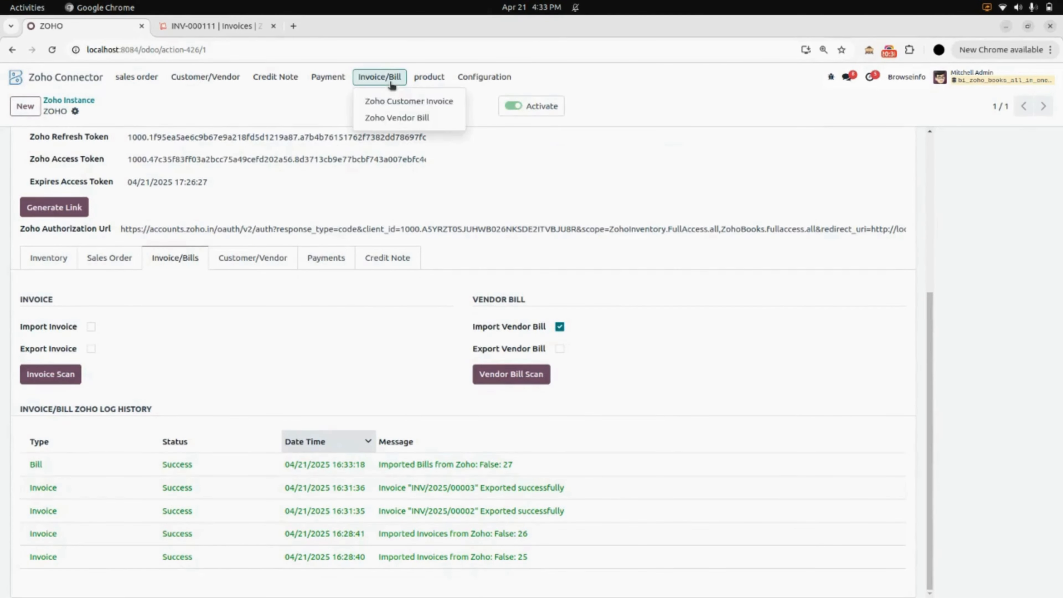
click(399, 119)
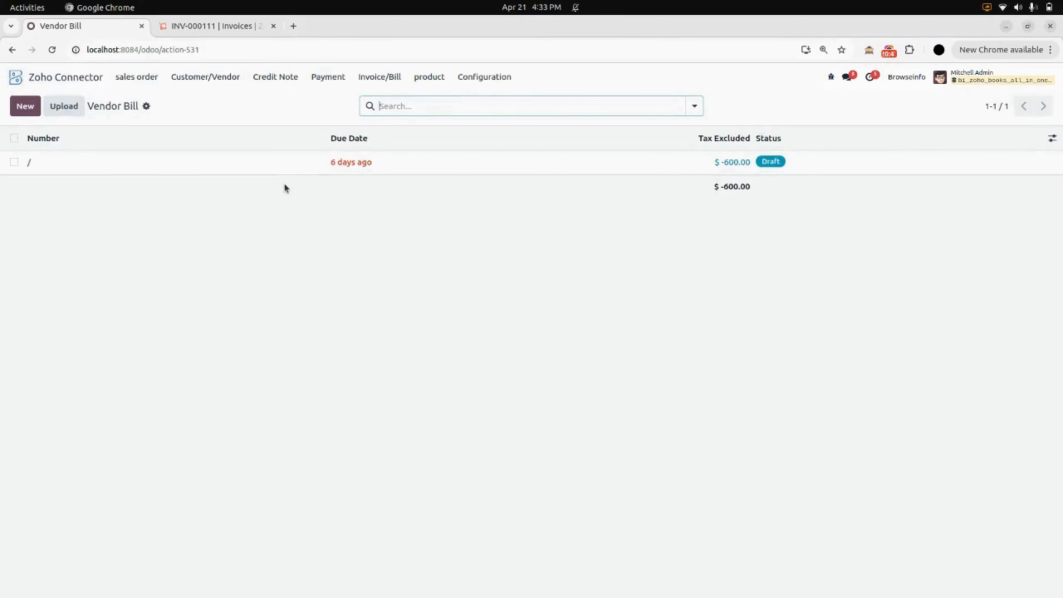
click(93, 78)
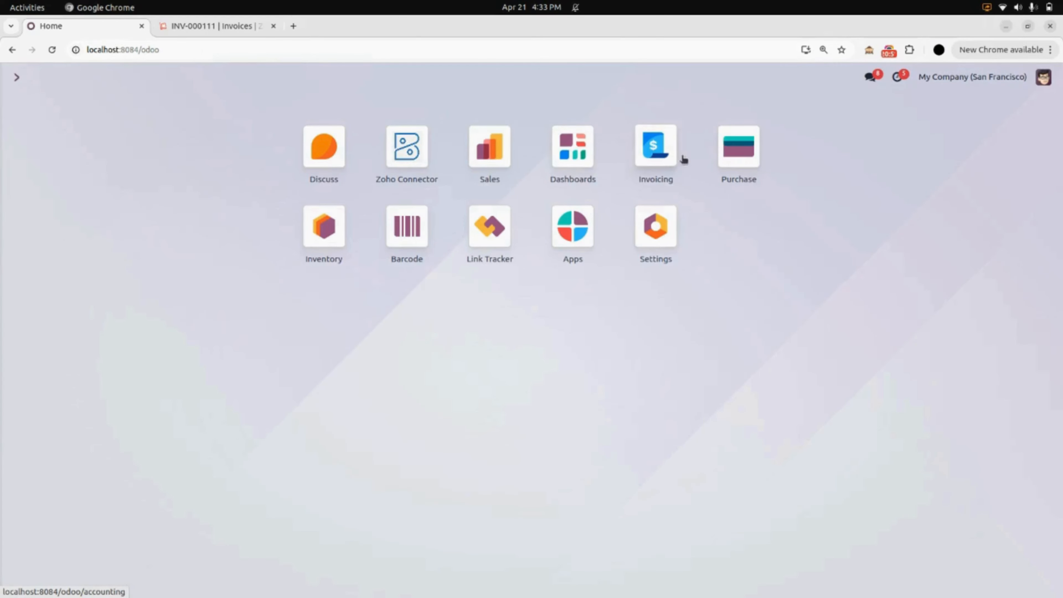
click(658, 164)
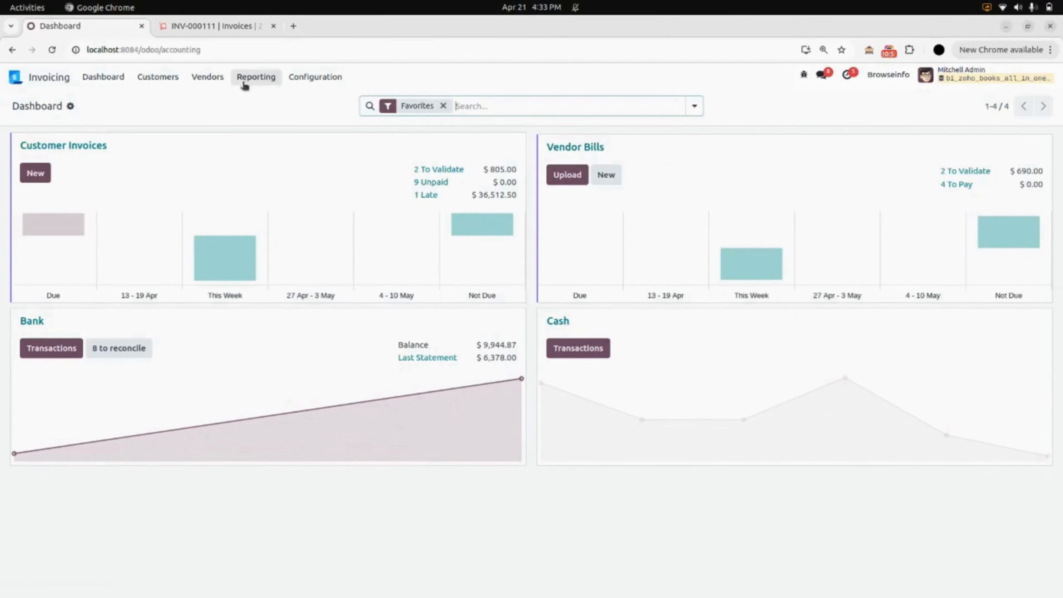
click(208, 78)
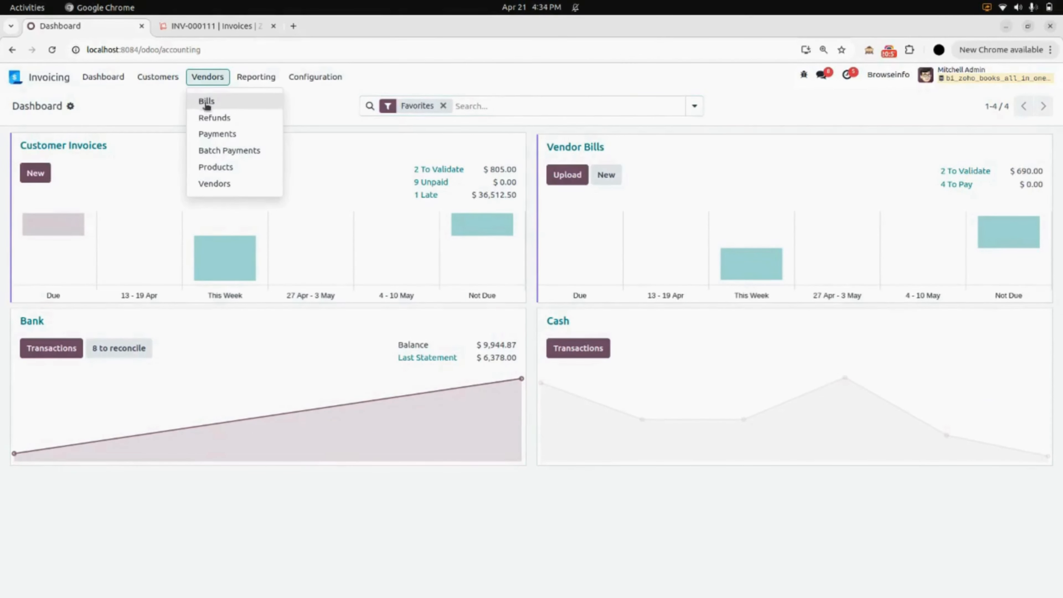
click(231, 102)
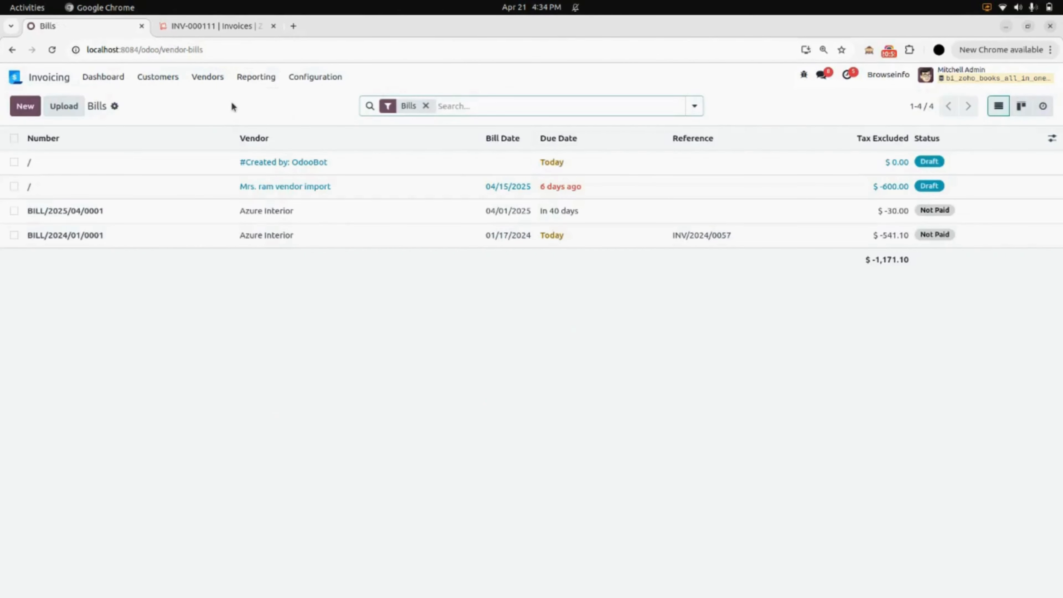
click(230, 194)
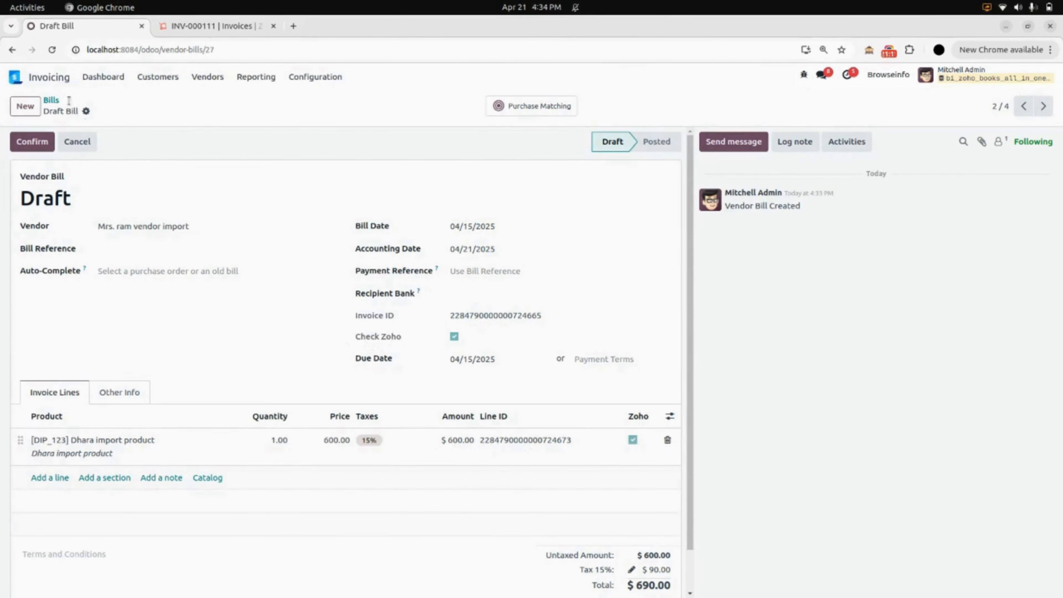
click(15, 77)
- Switch to Zoho Inventory and review the purchase bills list for the imported vendor bill dated 15/04/2025
click(195, 26)
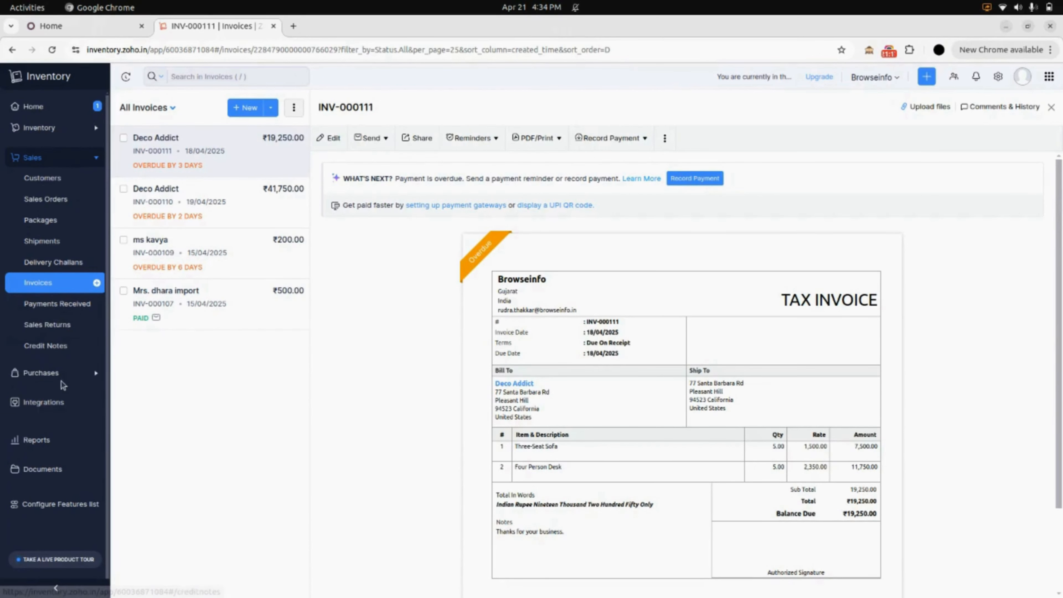
click(67, 372)
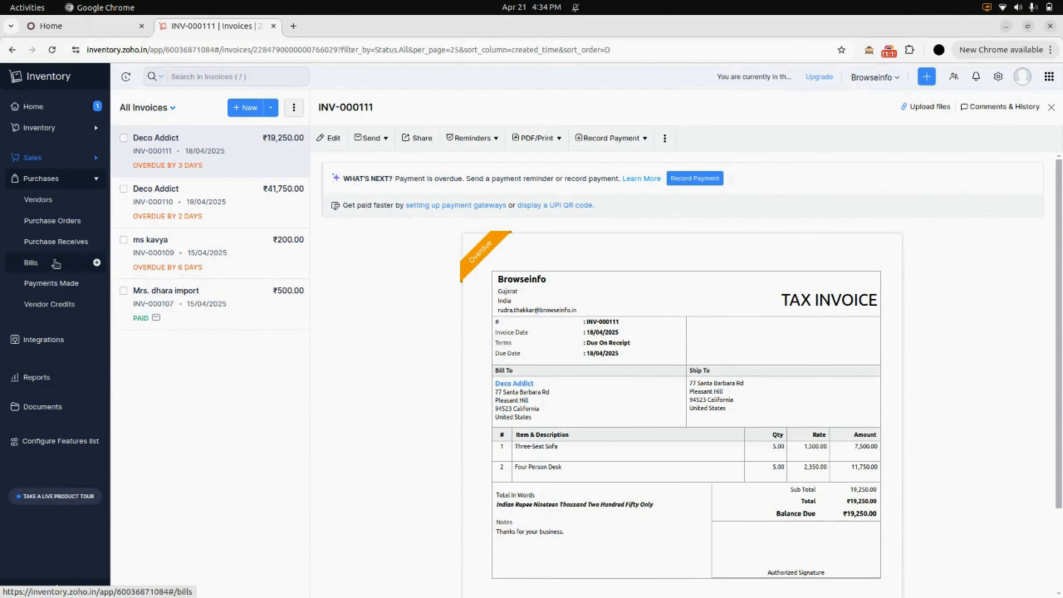
click(60, 264)
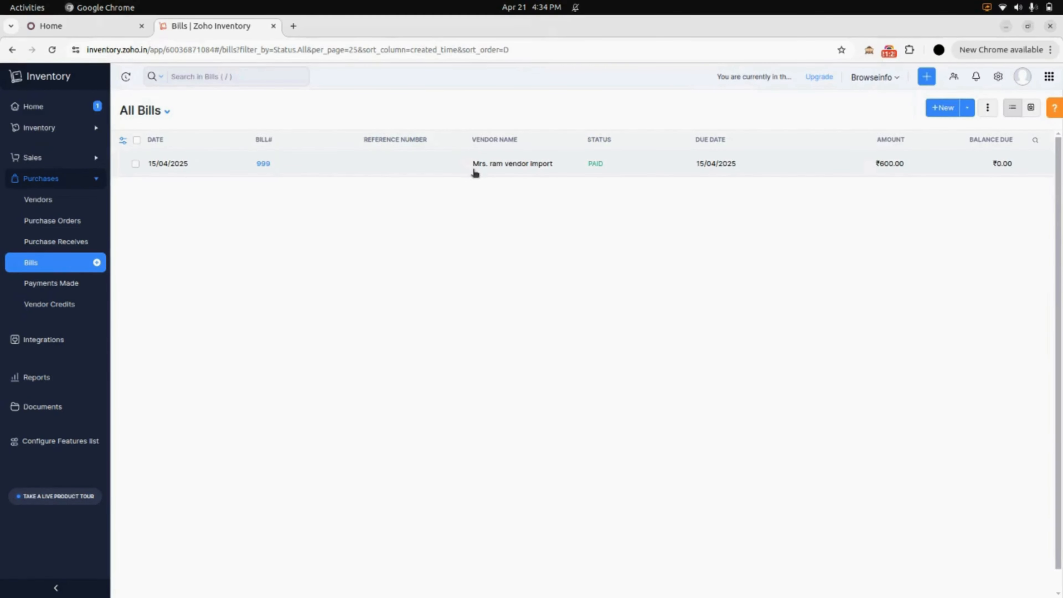
- Switch back to Odoo and open the ZOHO instance's Invoice/Bills settings in the Zoho Connector
click(123, 30)
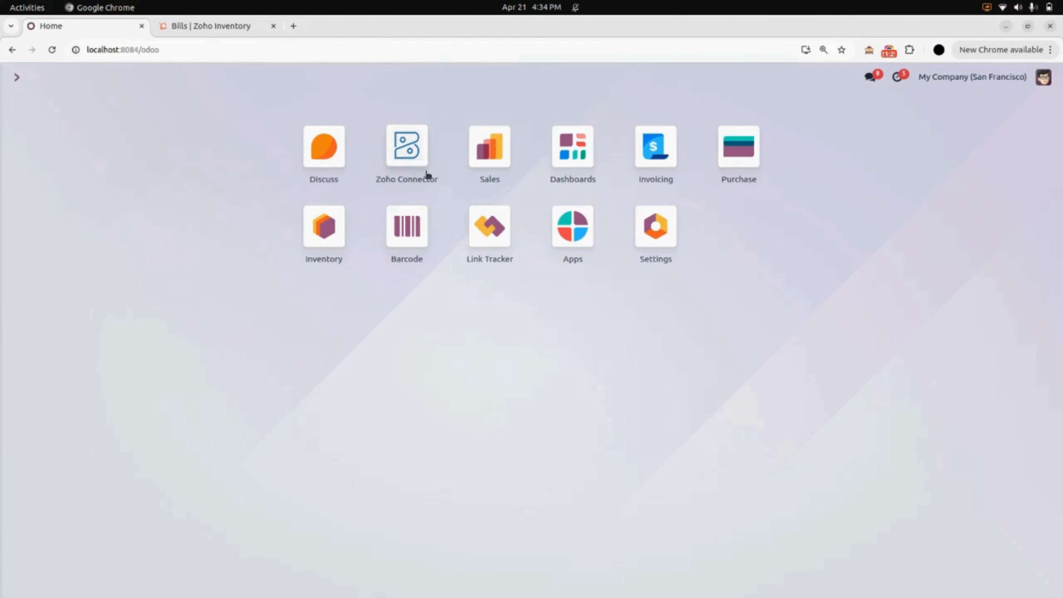
click(414, 147)
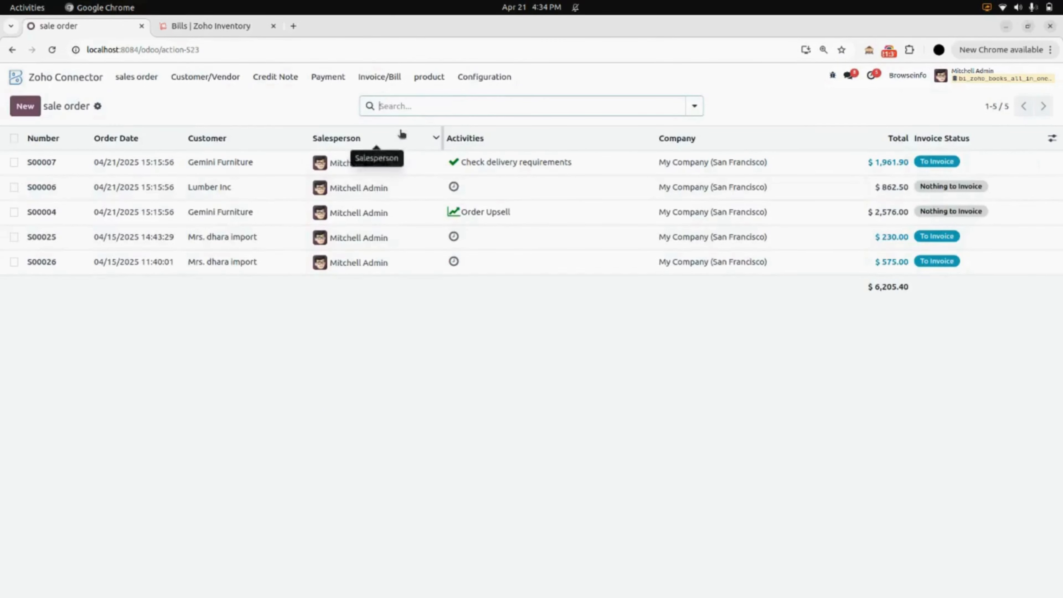
click(460, 77)
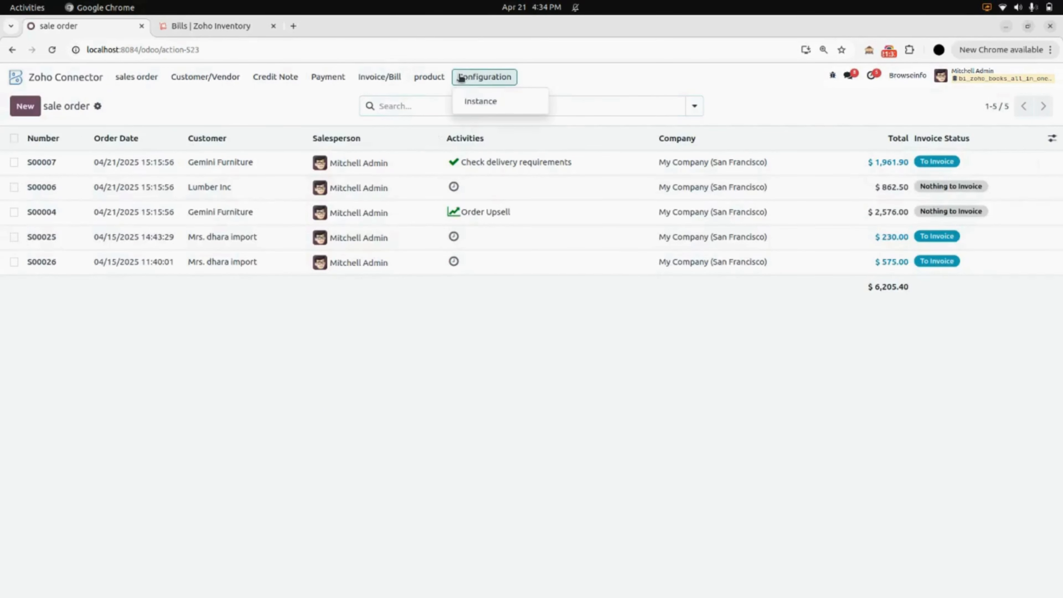
click(471, 101)
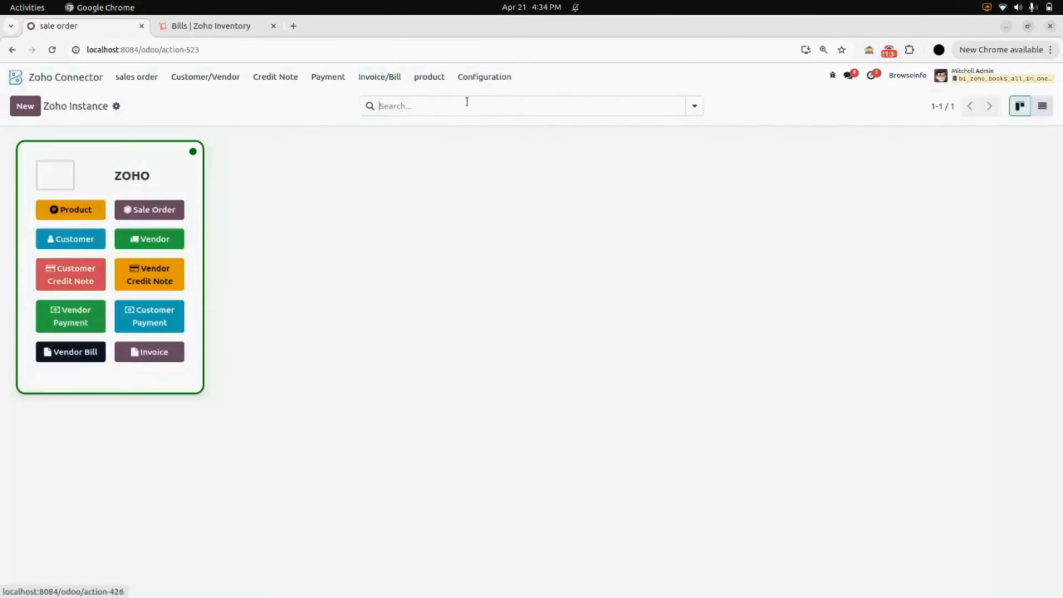
click(190, 177)
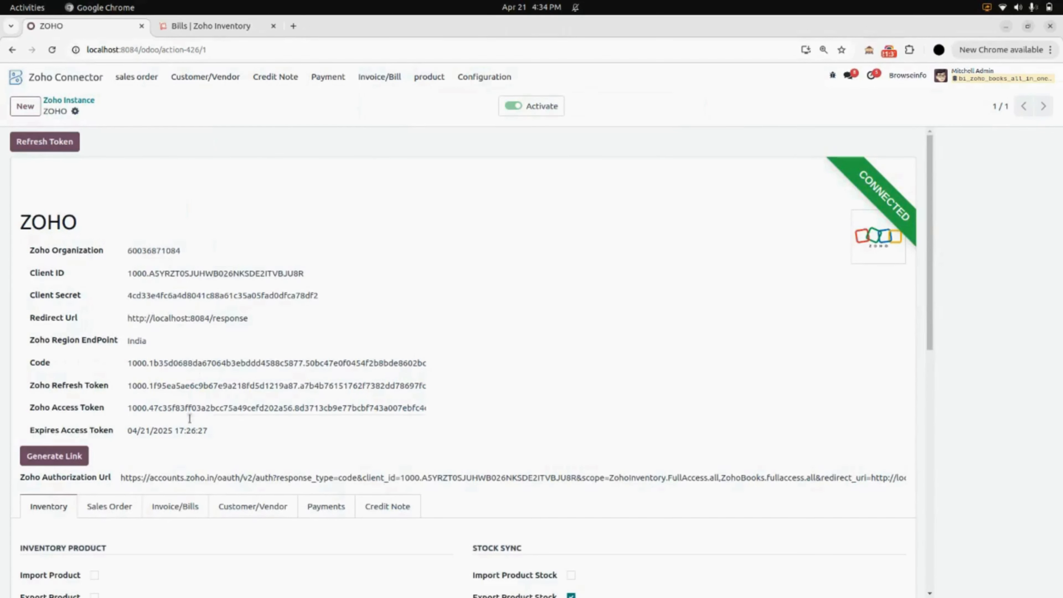
click(174, 512)
scroll(175, 517, down, 5)
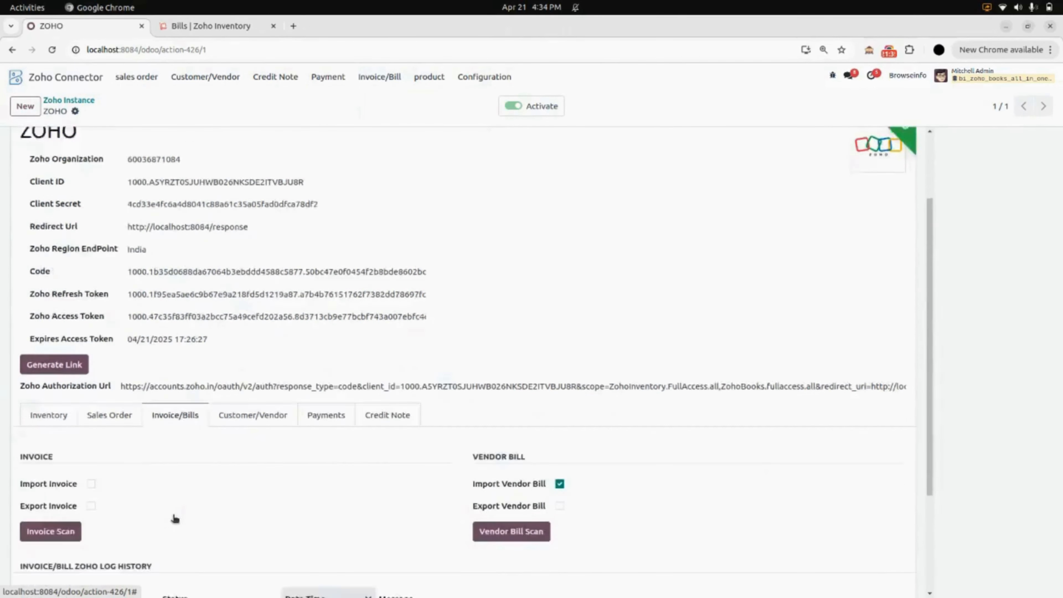
- In the ZOHO instance's vendor bill settings, disable Import Vendor Bill, enable Export Vendor Bill and save the record
click(559, 398)
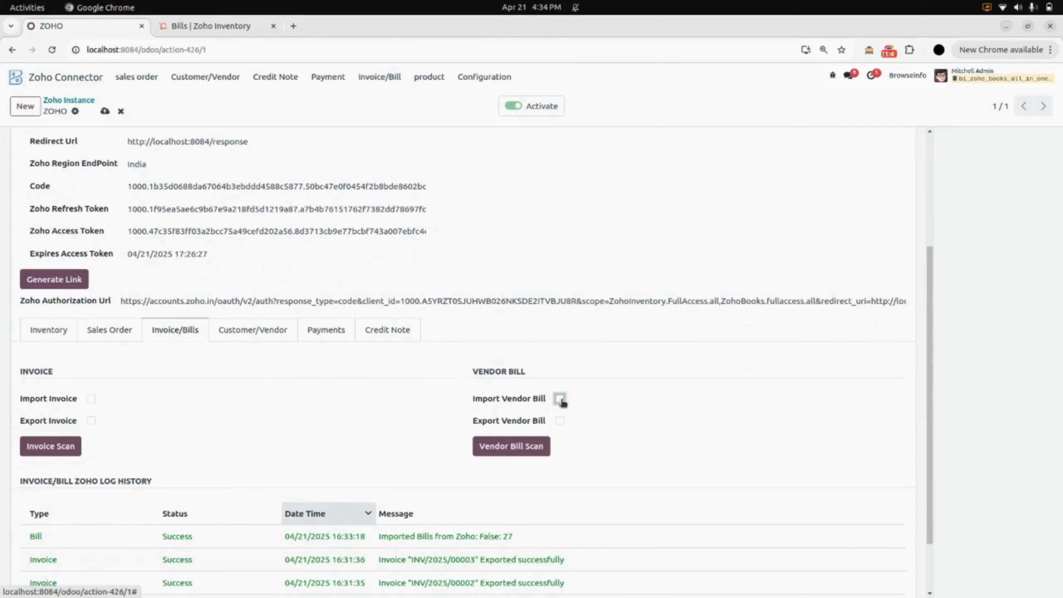
click(560, 420)
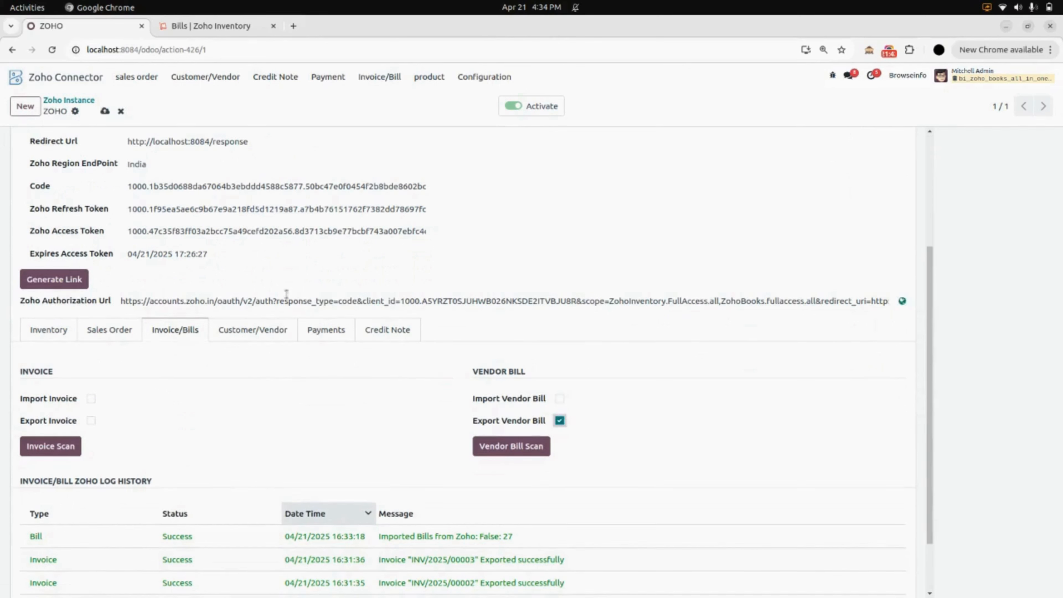
click(104, 111)
- Export the Gemini Furniture vendor bill dated 04/21/2025 to Zoho from the Invoicing app's vendor bills list
click(83, 77)
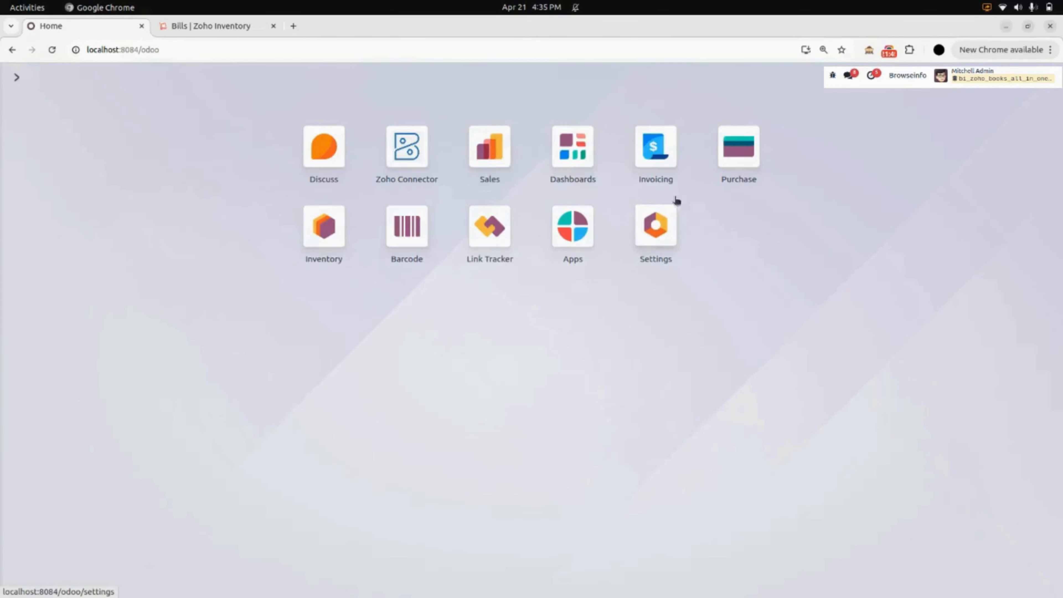
click(660, 150)
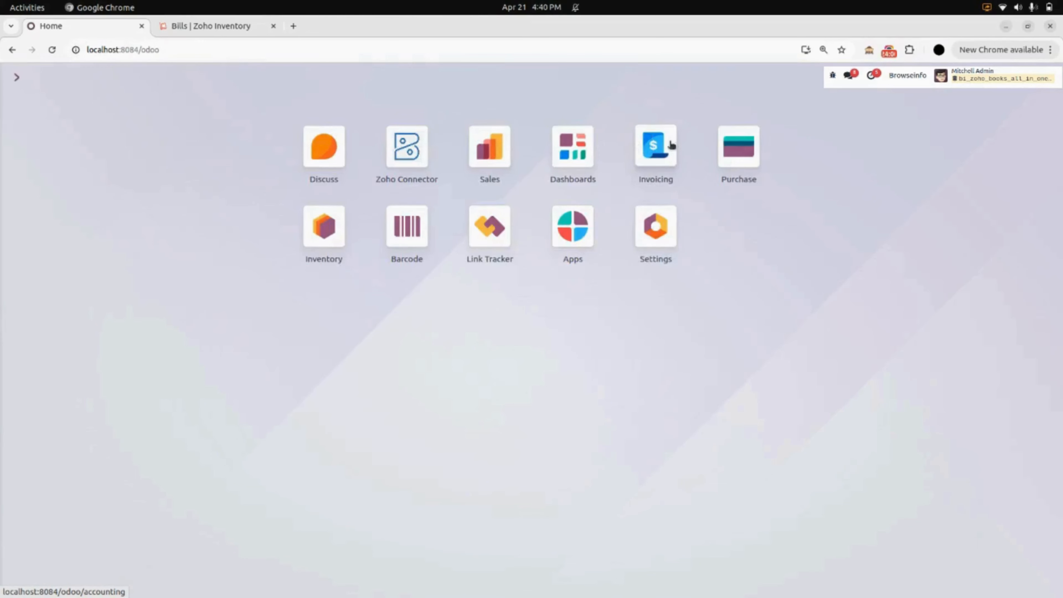
click(670, 143)
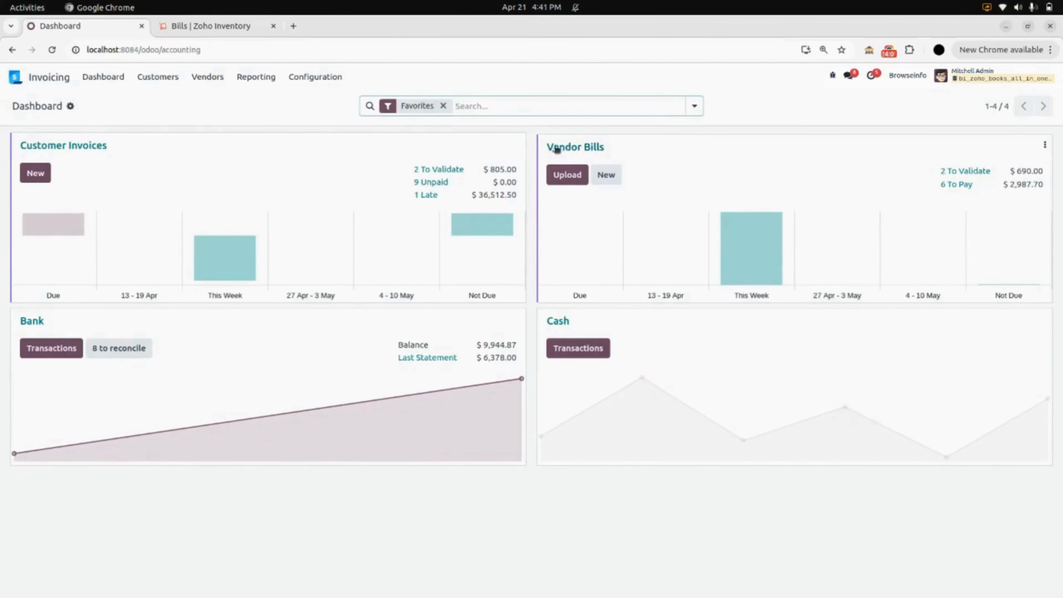
click(215, 79)
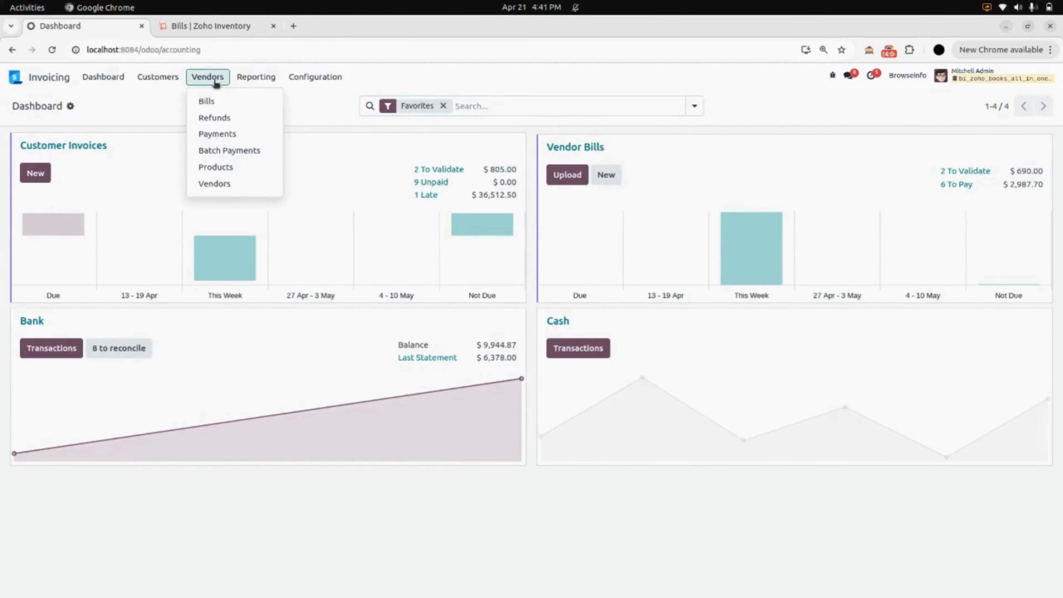
click(232, 108)
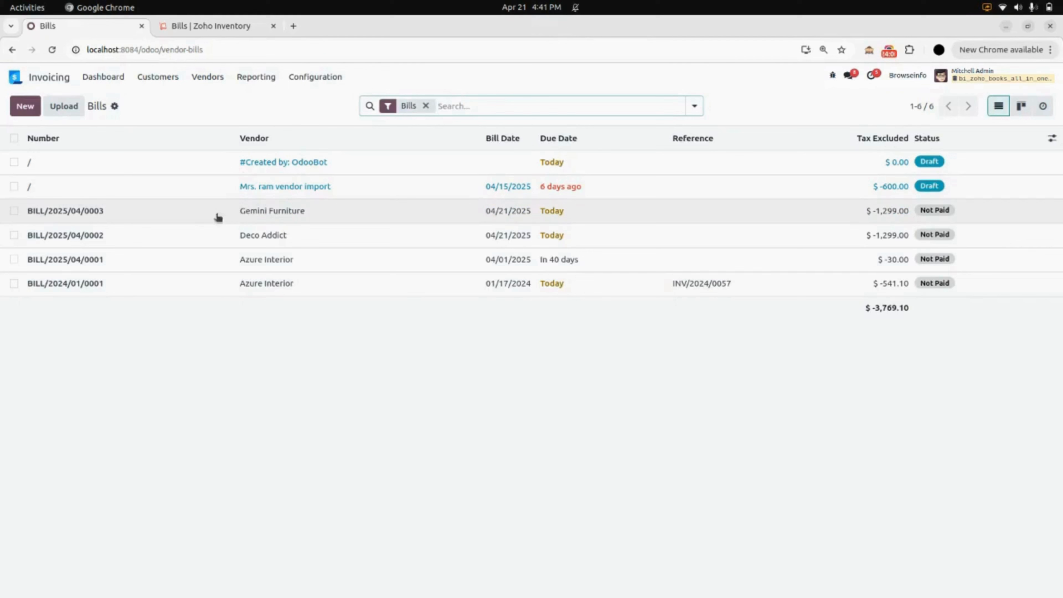
click(13, 210)
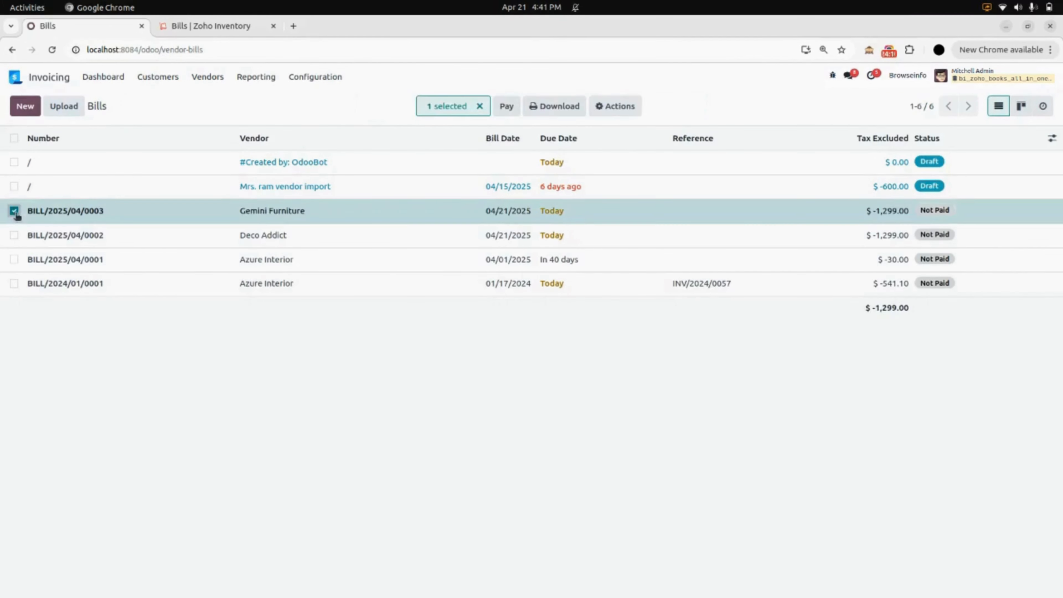
click(615, 106)
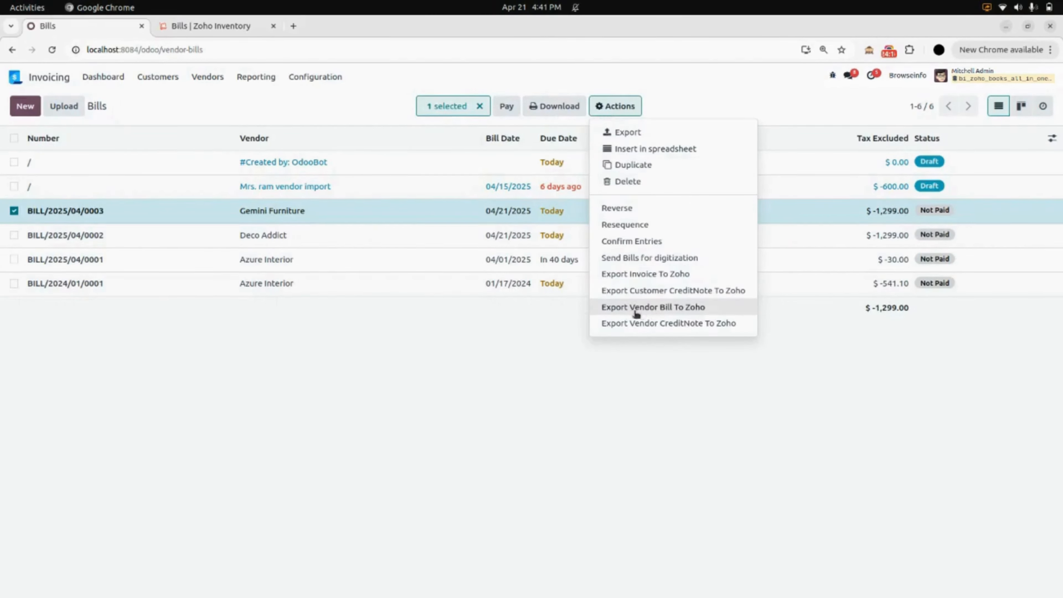
click(679, 308)
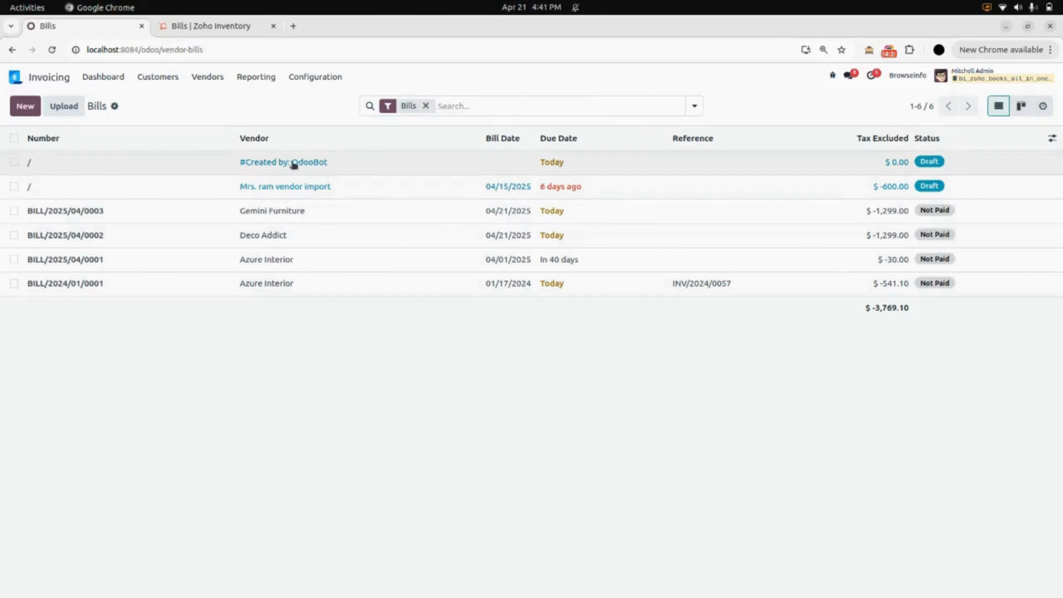
- Open the ZOHO instance in Zoho Connector and display its Invoice/Bill Zoho log history
click(48, 81)
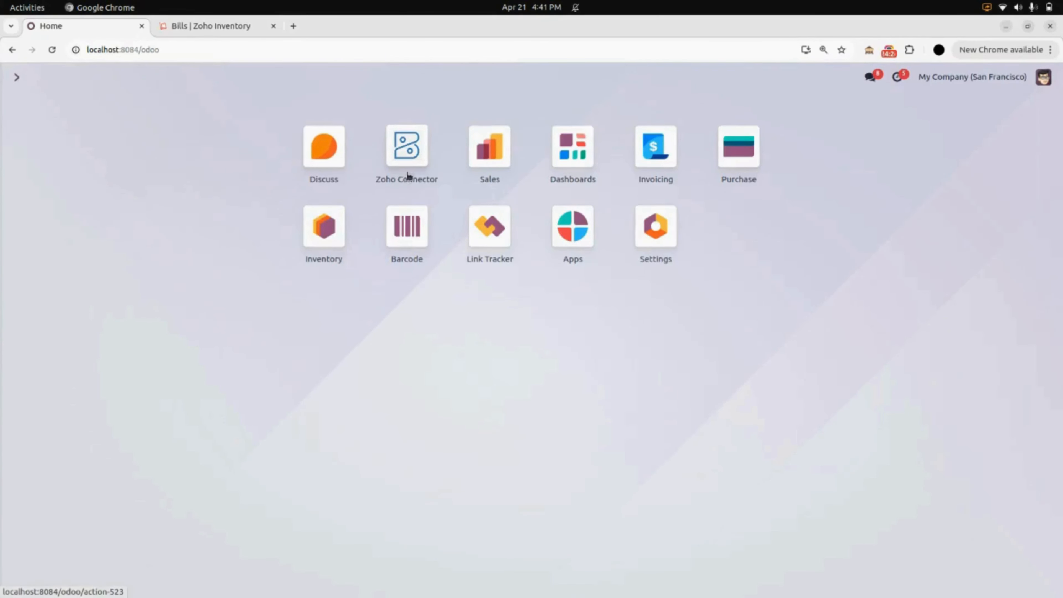
click(407, 158)
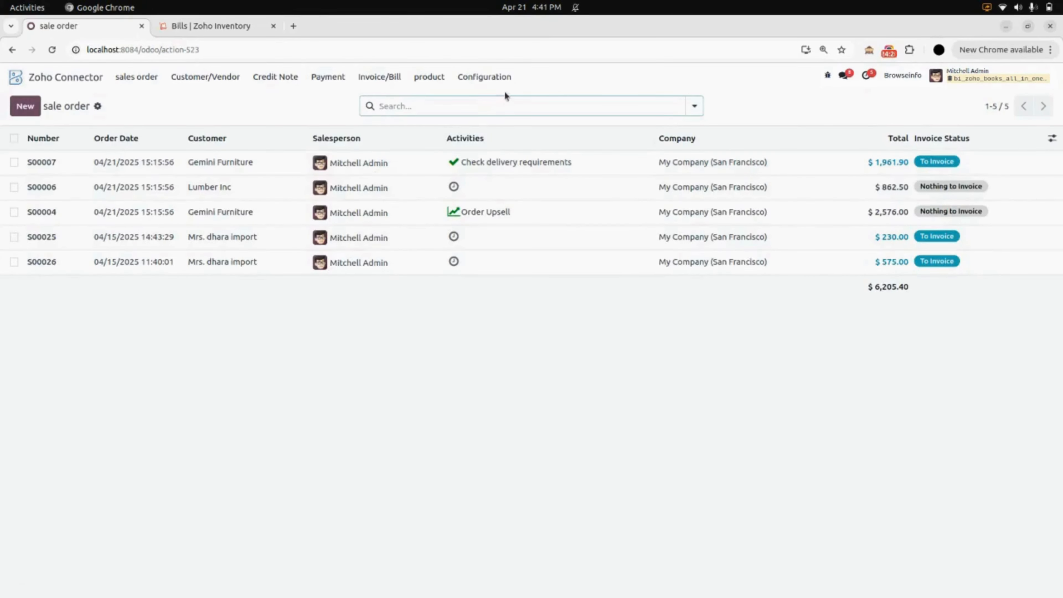
click(499, 78)
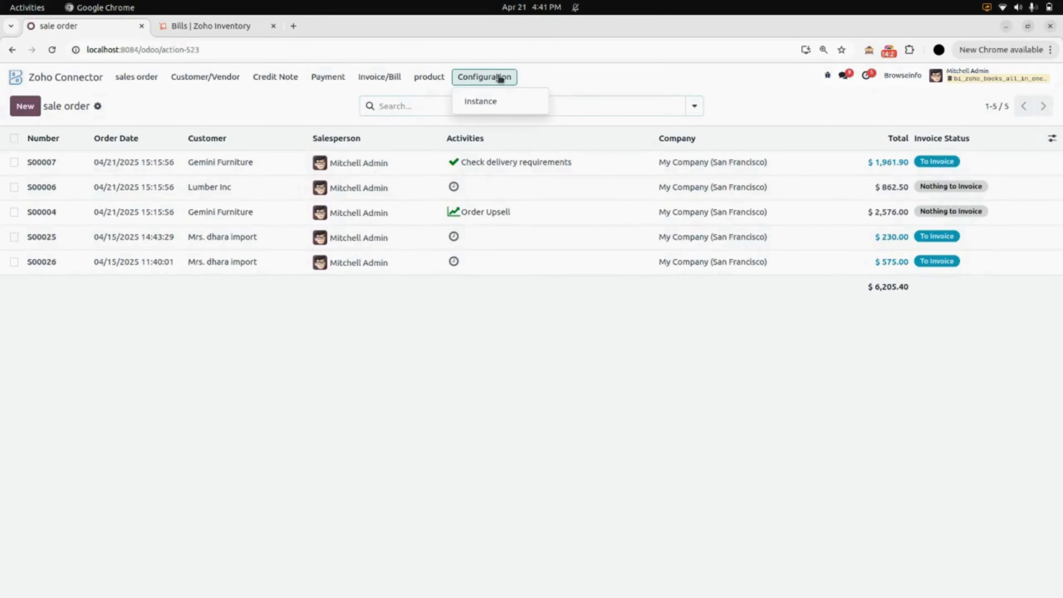
click(506, 102)
click(183, 176)
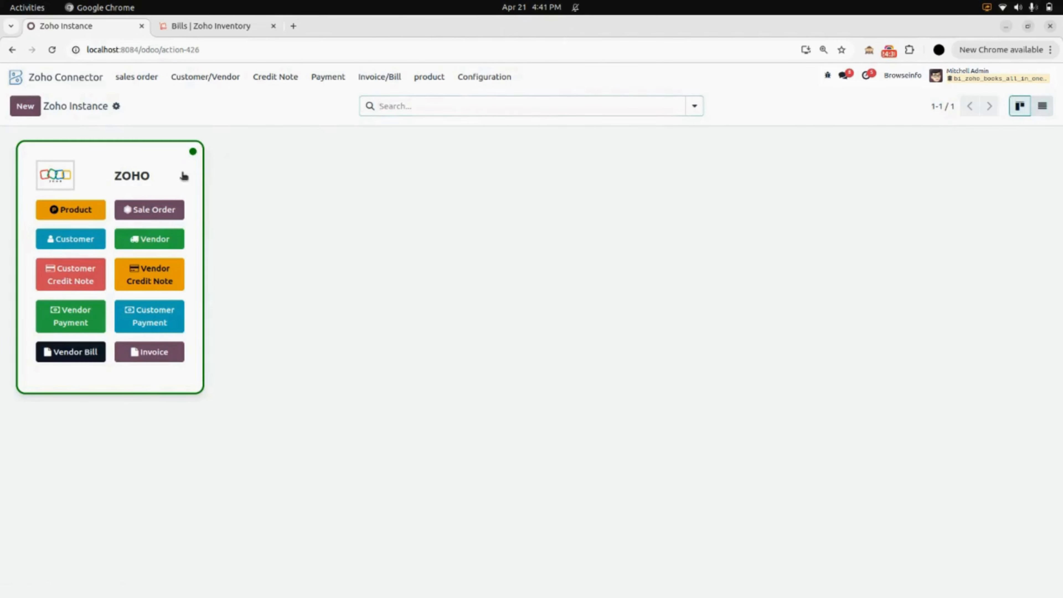
click(184, 505)
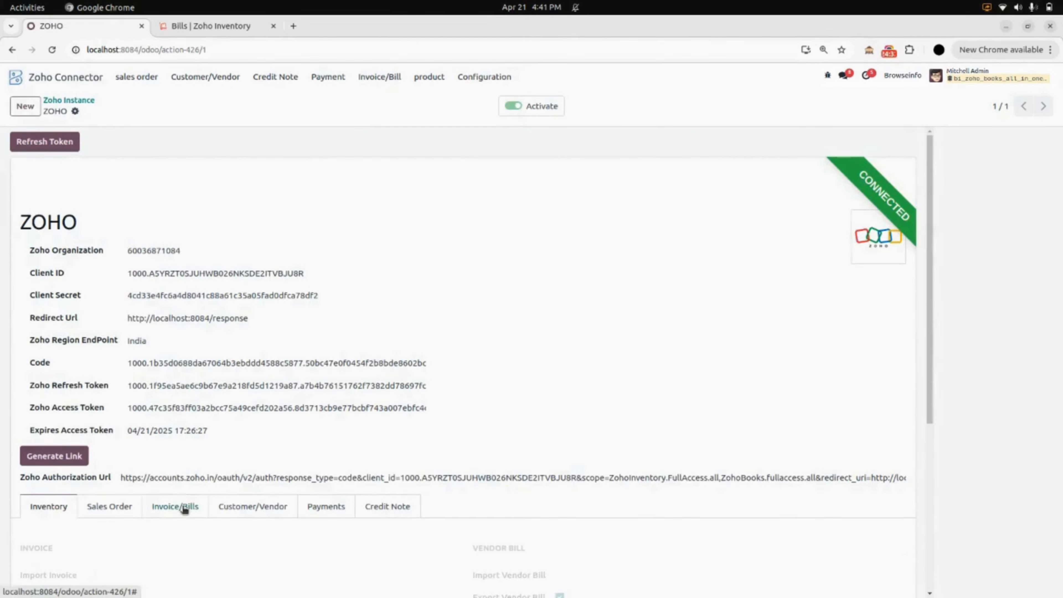
scroll(184, 509, down, 5)
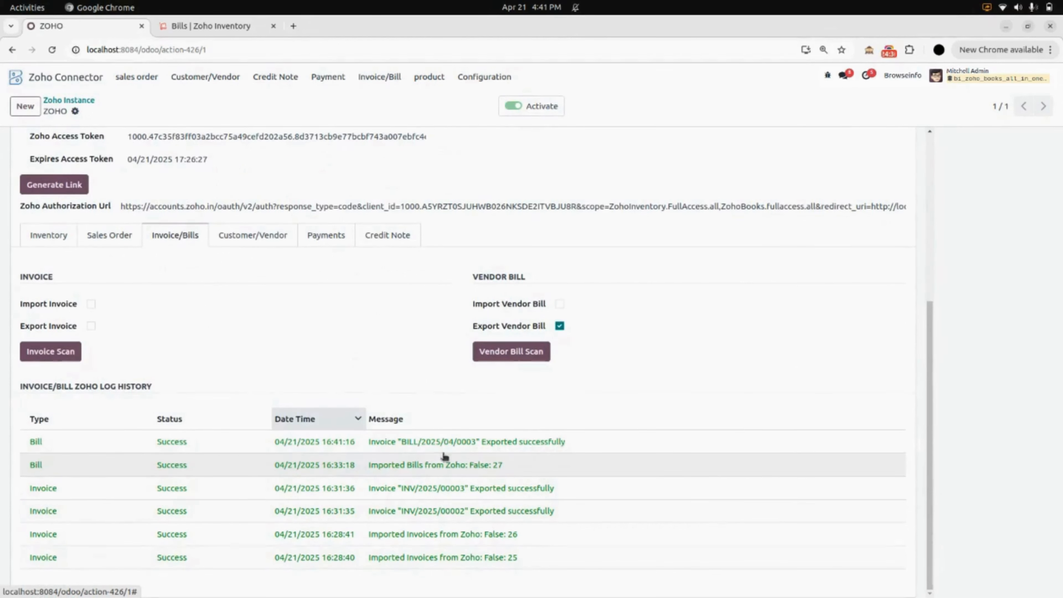
- Inspect the newest bill export log entry down to its linked invoice/bill records, and close it
click(421, 452)
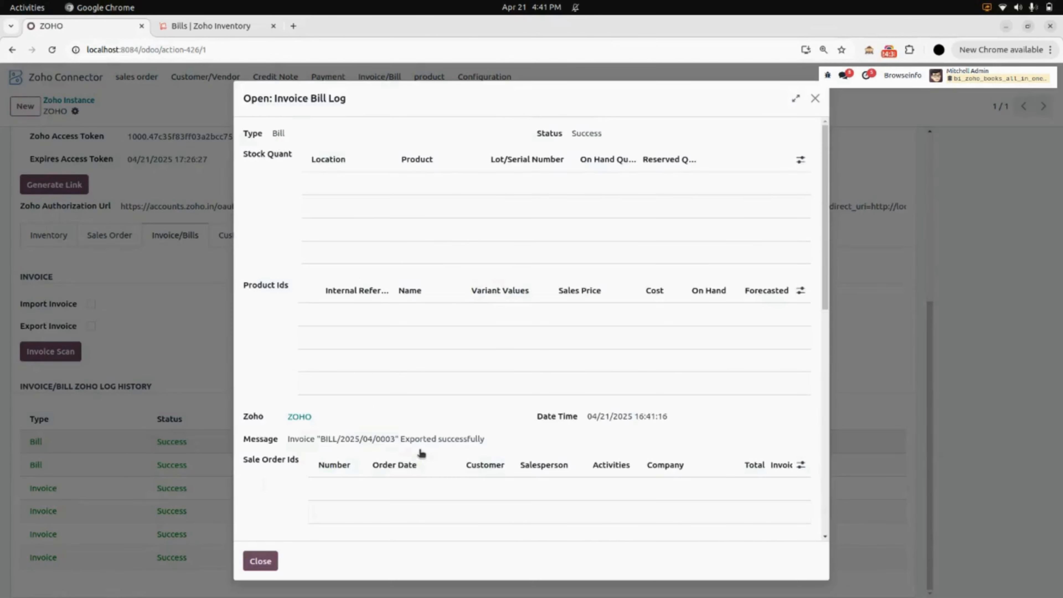
scroll(421, 452, down, 2)
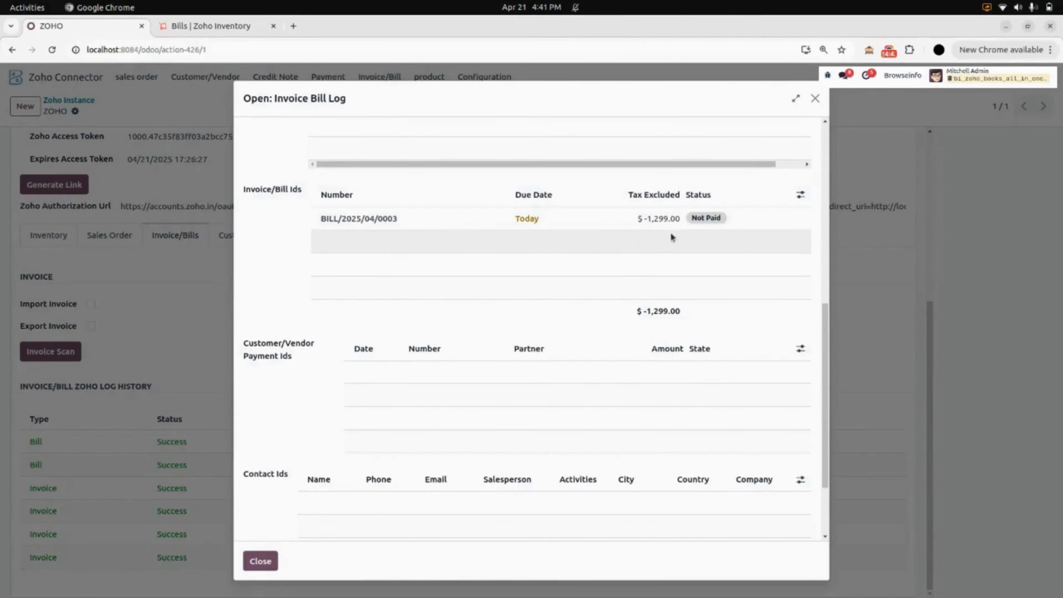
click(814, 99)
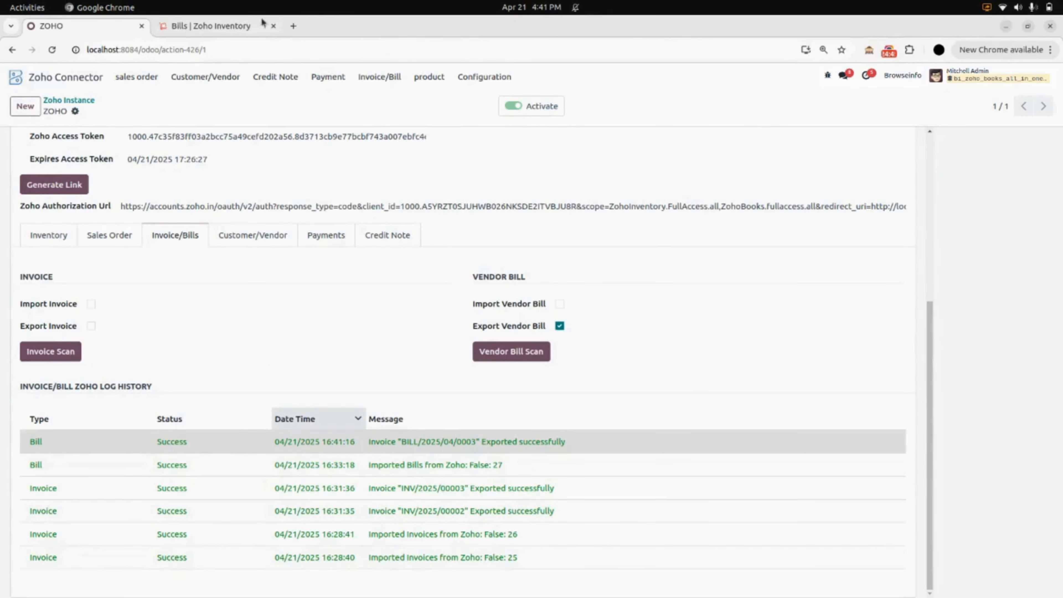
- Switch to Zoho Inventory and review the exported Gemini Furniture bill, including its item lines and totals
click(252, 22)
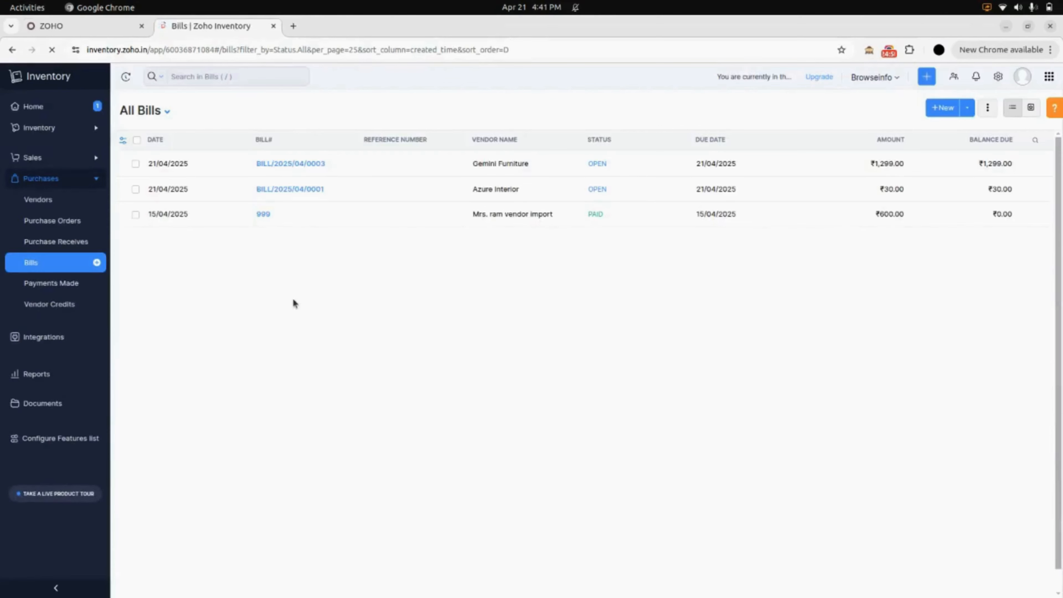
click(332, 168)
scroll(396, 232, down, 5)
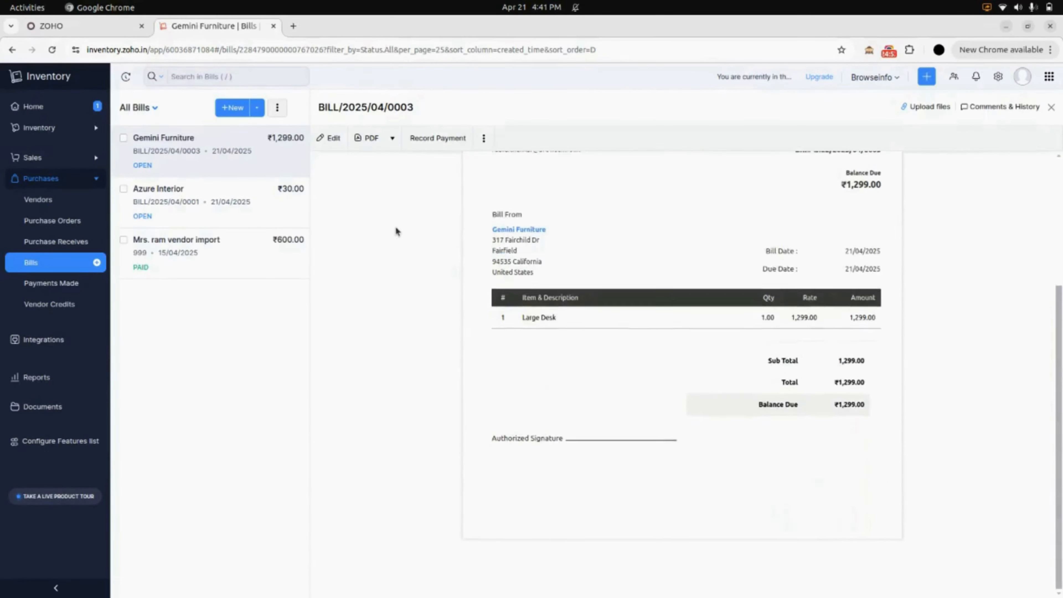
scroll(396, 231, up, 5)
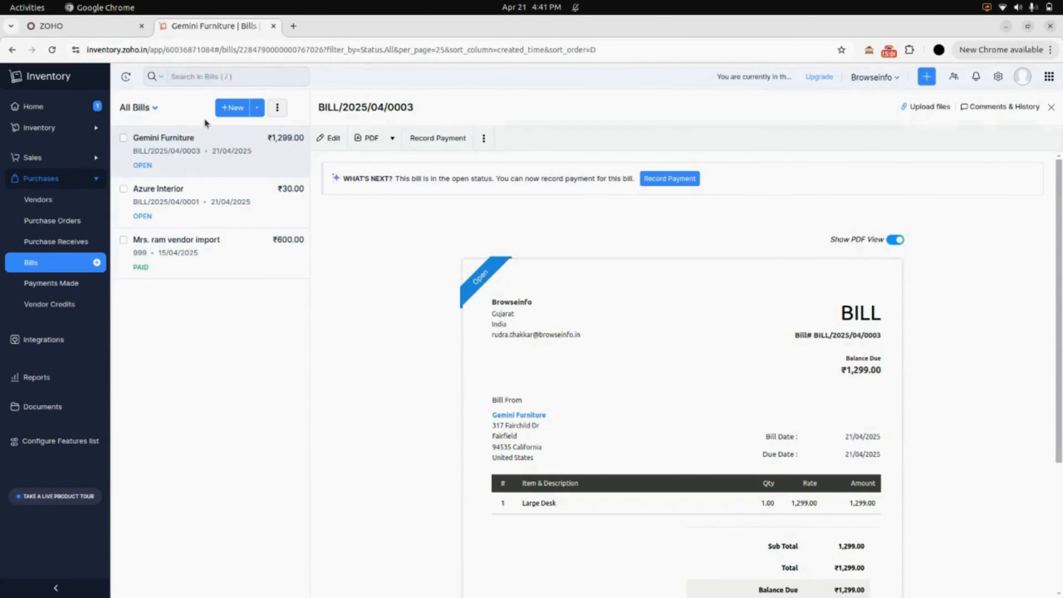
- Return to Odoo and show the Zoho Connector's list of Zoho vendor bills
click(107, 35)
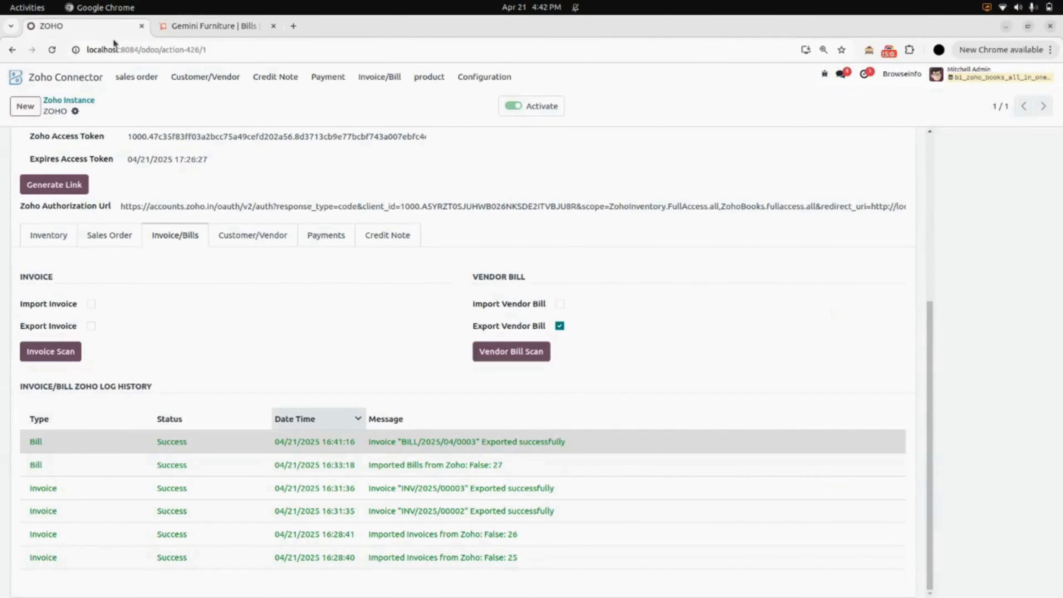
click(397, 79)
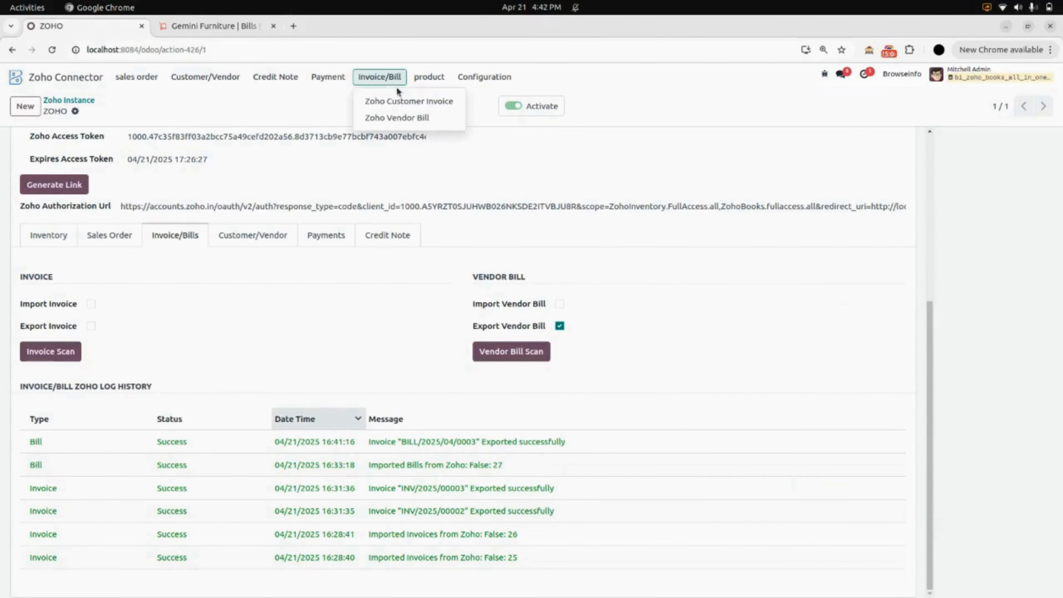
click(419, 119)
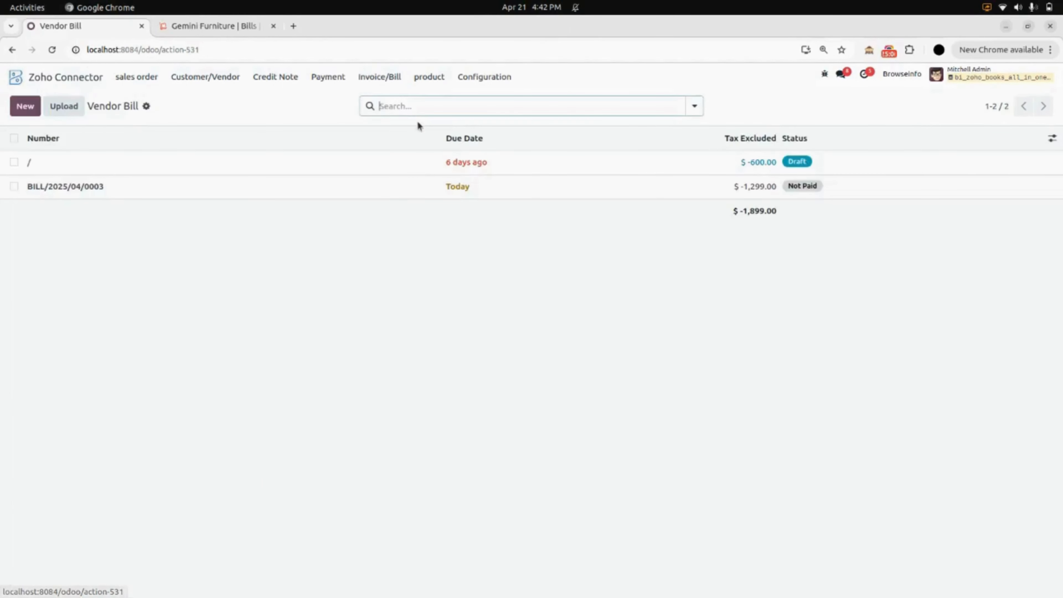
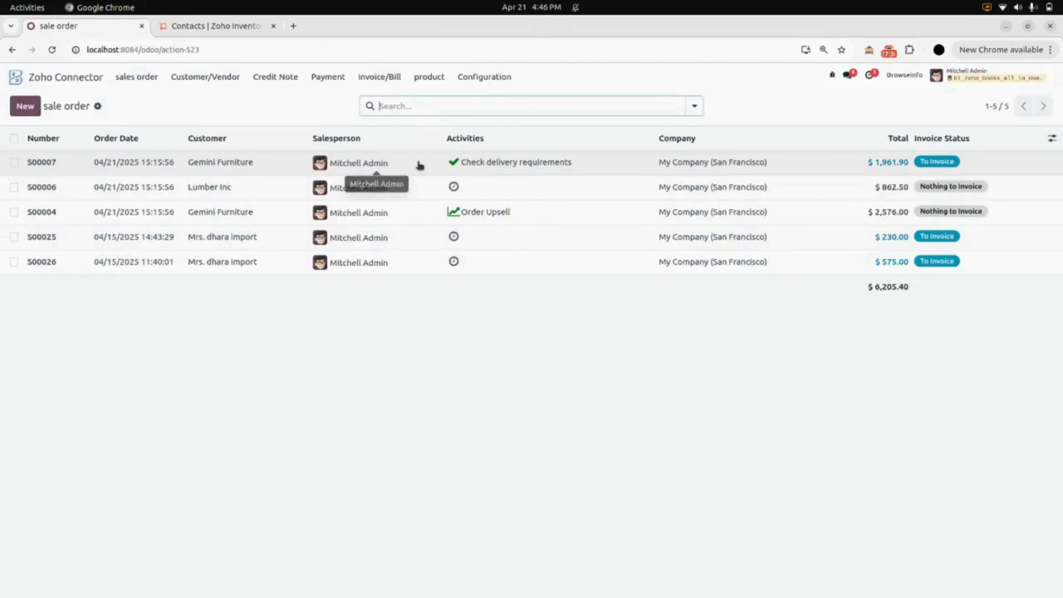
- Open the ZOHO instance and display its Customer/Vendor Zoho log history
click(506, 82)
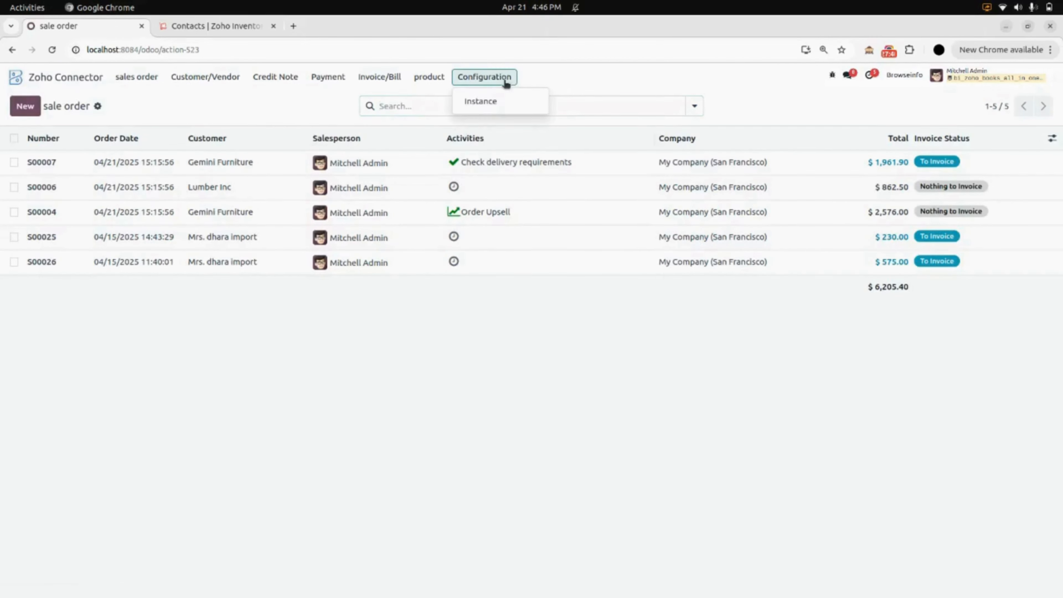
click(502, 107)
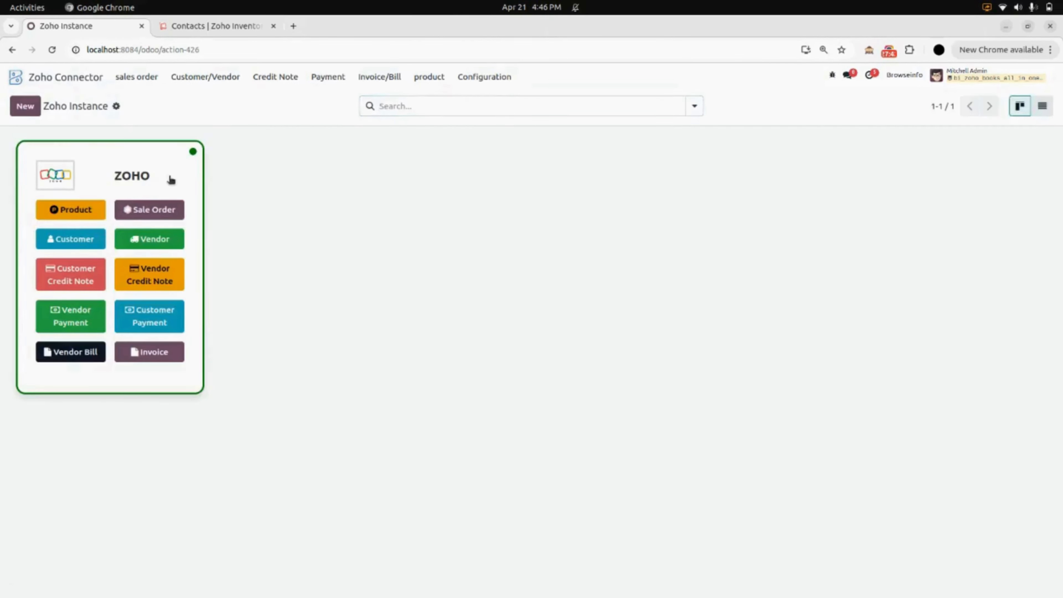
click(171, 180)
scroll(234, 268, down, 6)
click(252, 236)
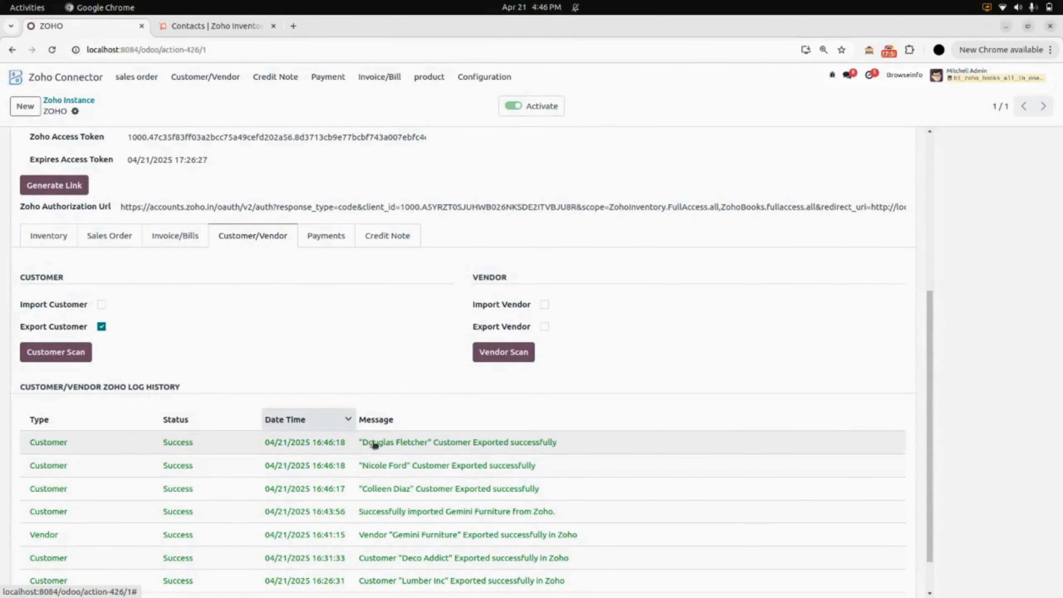
- Inspect the most recent customer export log entry down to its linked contact record, and close it
click(413, 441)
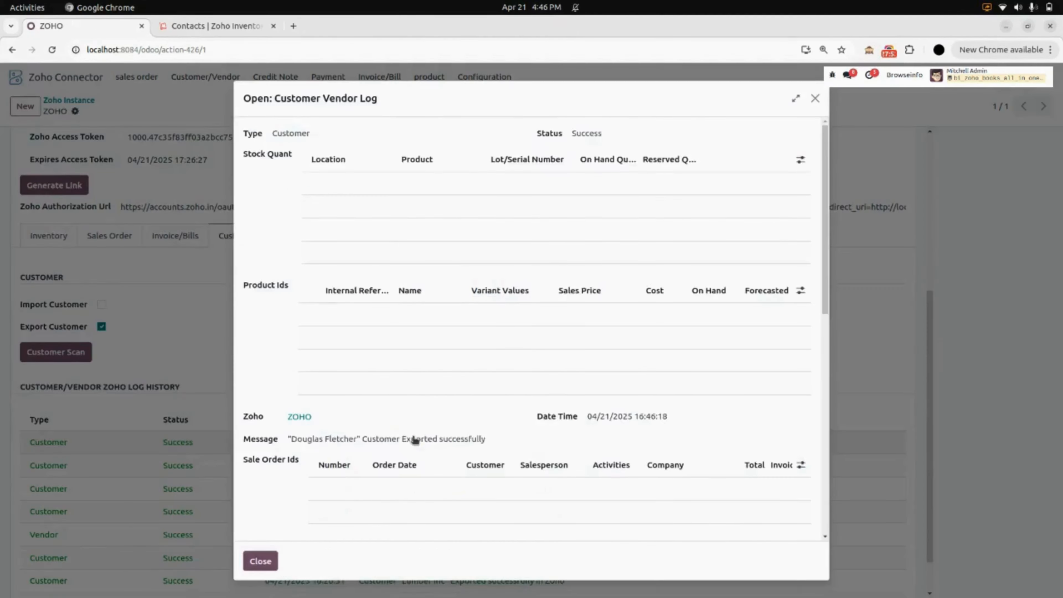
scroll(412, 437, down, 8)
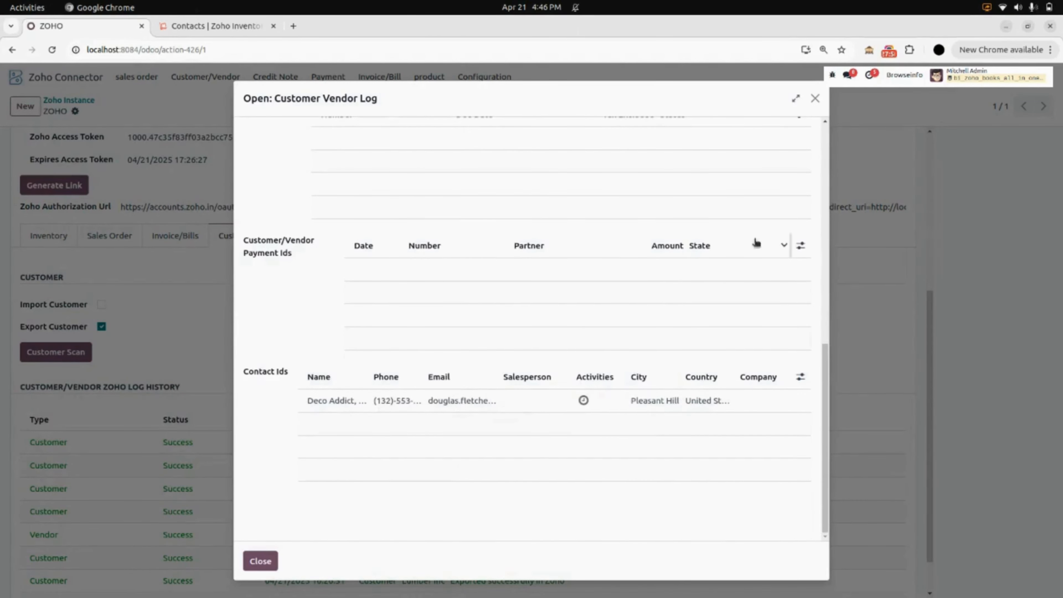
click(814, 100)
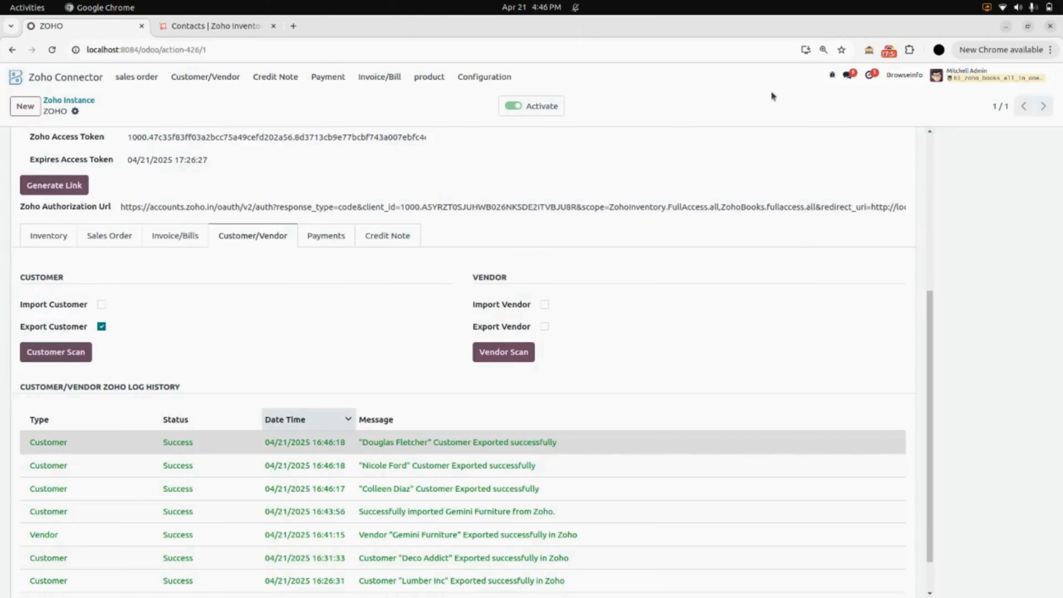
- Switch to Zoho Inventory and refresh the Active Customers list to check for the exported customers
click(247, 27)
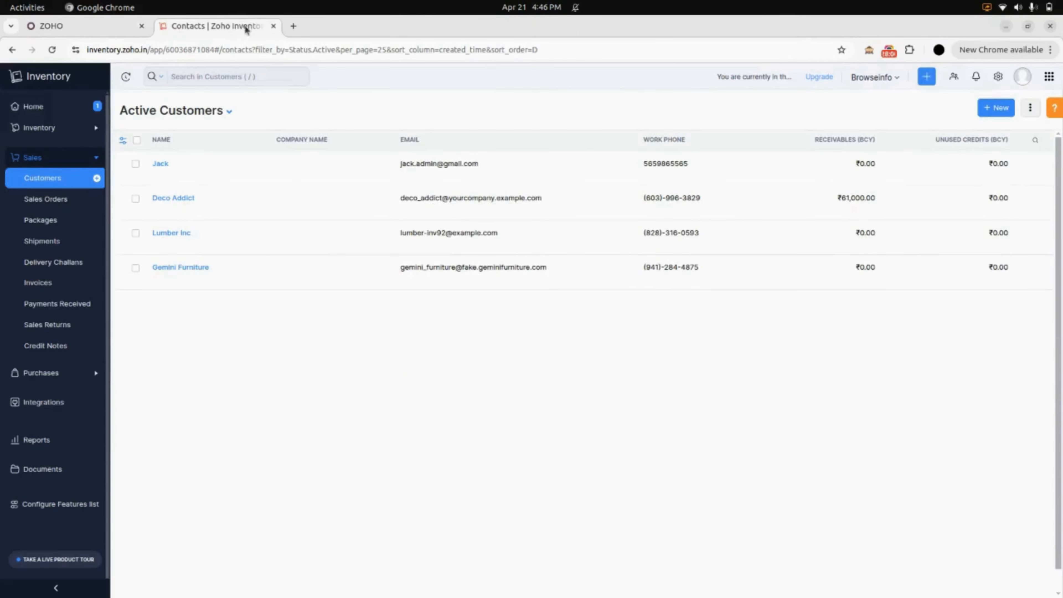
key(F5)
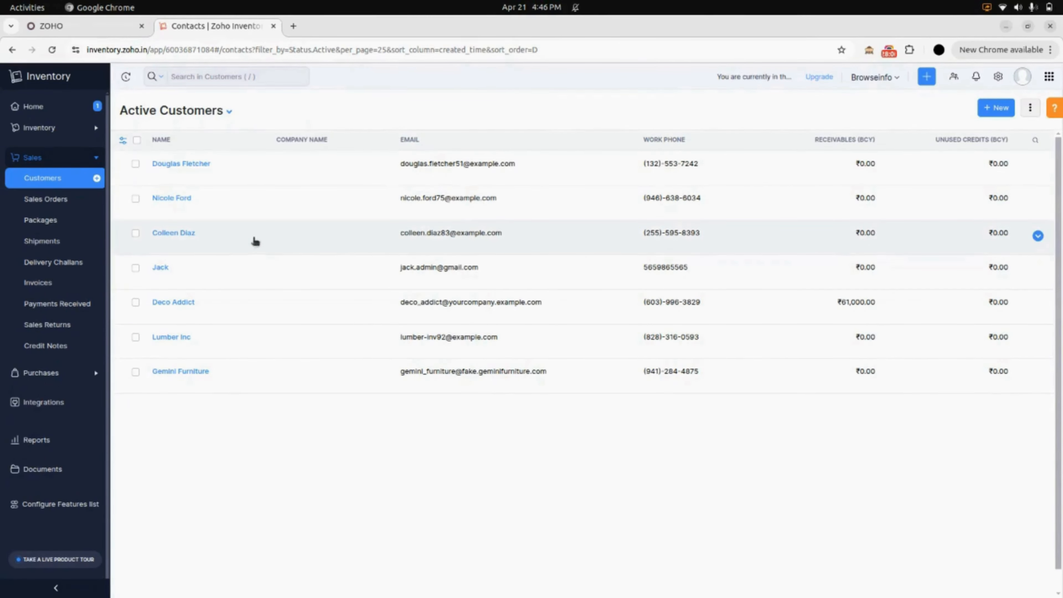
- Return to Odoo and open the Customer/Vendor settings of the ZOHO instance in the Zoho Connector
click(67, 25)
click(484, 76)
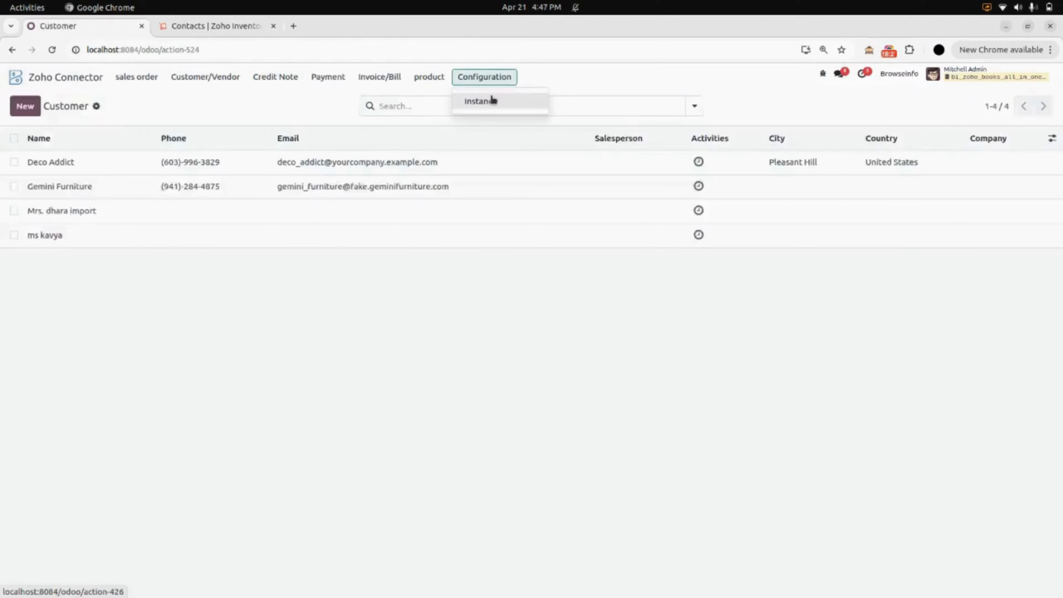
click(490, 100)
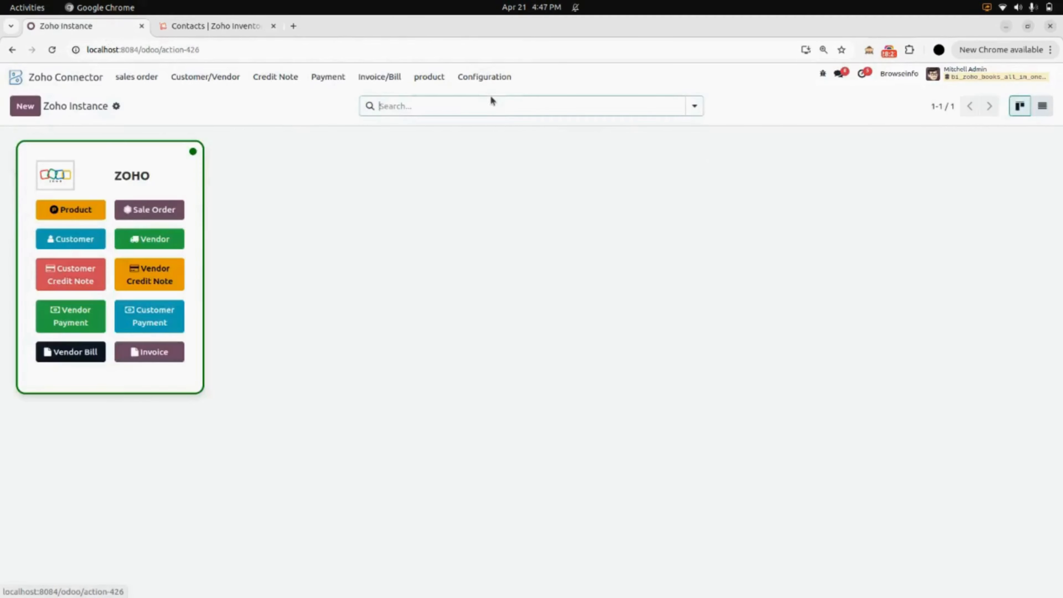
click(194, 175)
click(223, 506)
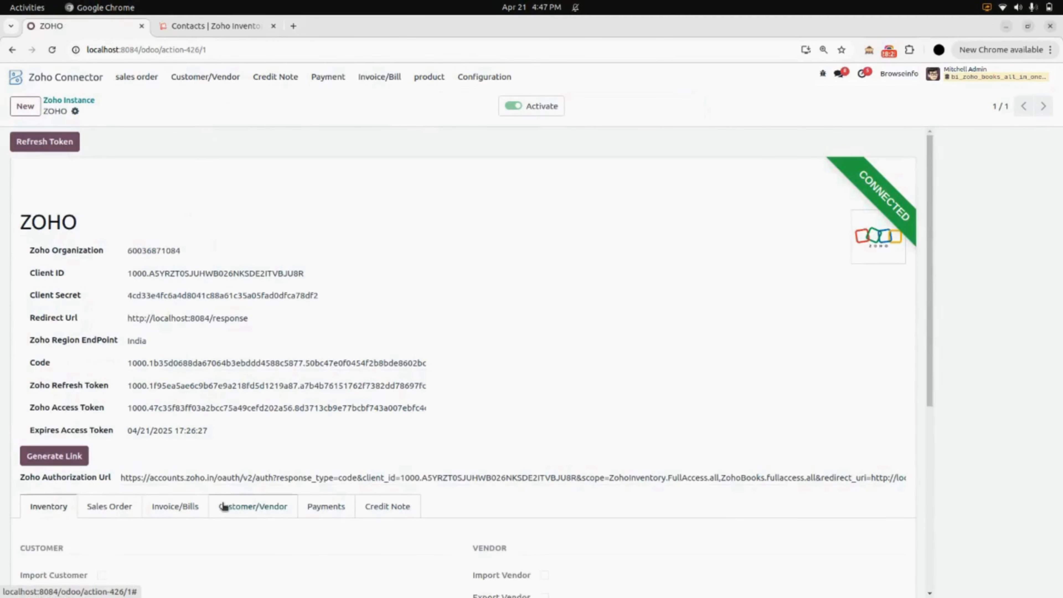
scroll(223, 505, down, 5)
scroll(223, 505, down, 1)
- Disable Export Customer and enable Import Vendor, save the instance, and run the vendor scan
click(101, 374)
click(543, 352)
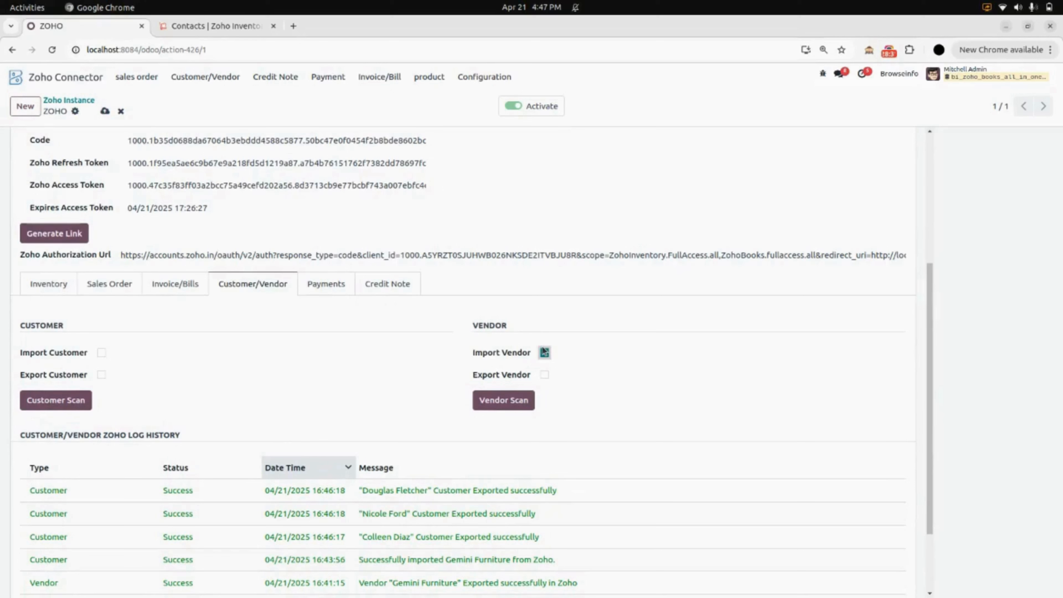
click(110, 112)
click(521, 402)
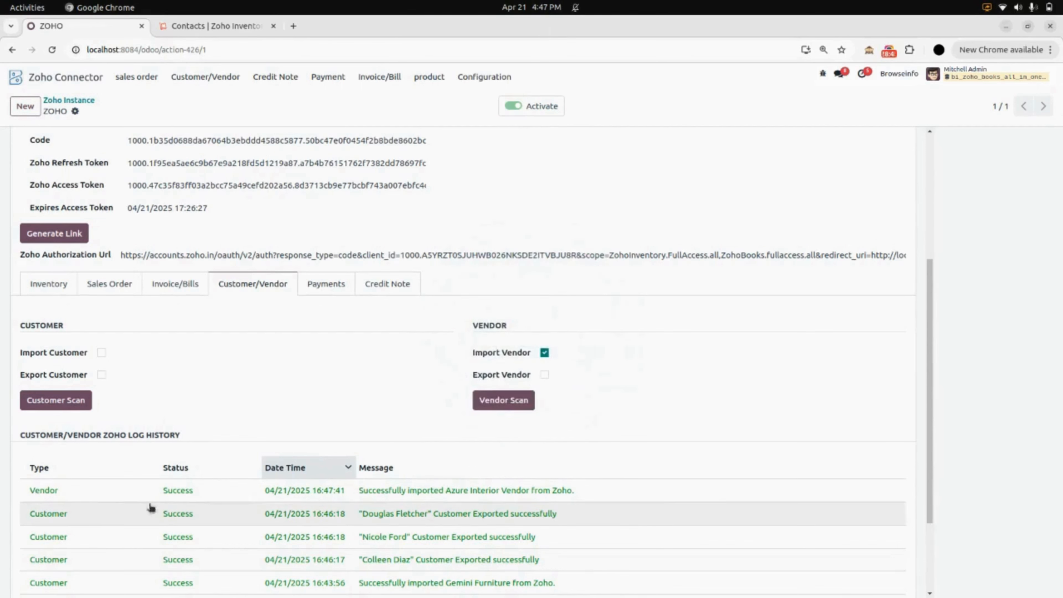
- Inspect the newest vendor import log entry down to its linked contact record, and close it
click(415, 497)
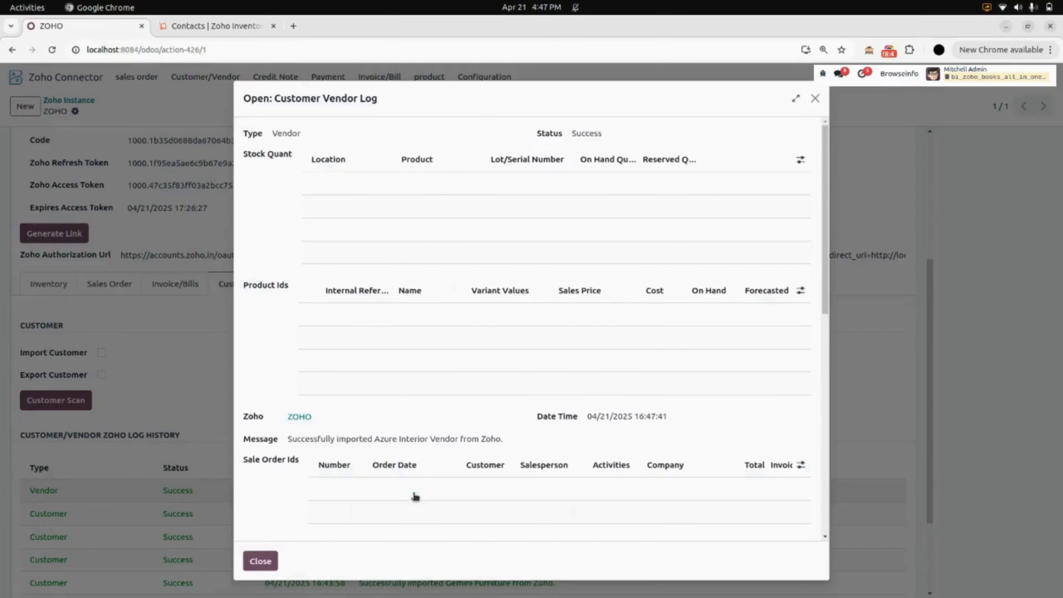
scroll(414, 497, down, 10)
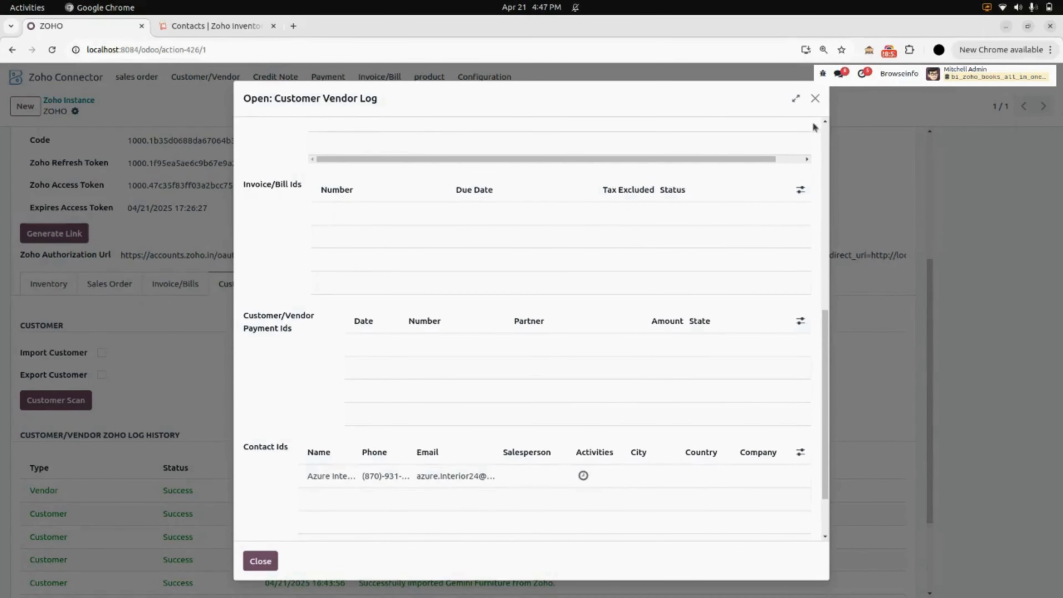
click(814, 99)
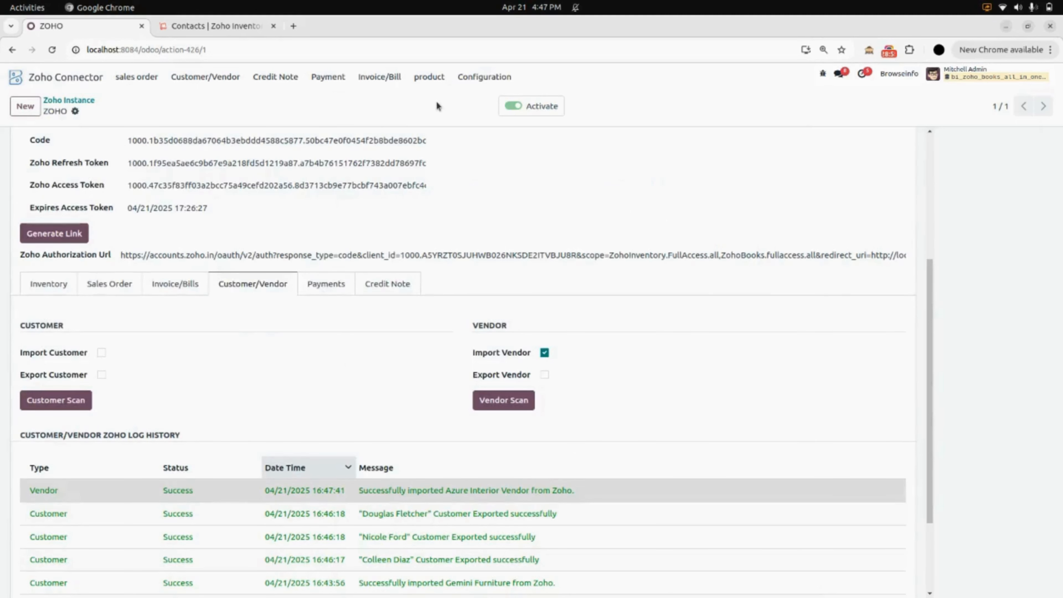
- Display the Zoho Connector's list of Zoho vendors, and switch to Zoho Inventory to expand its Purchases section
click(221, 79)
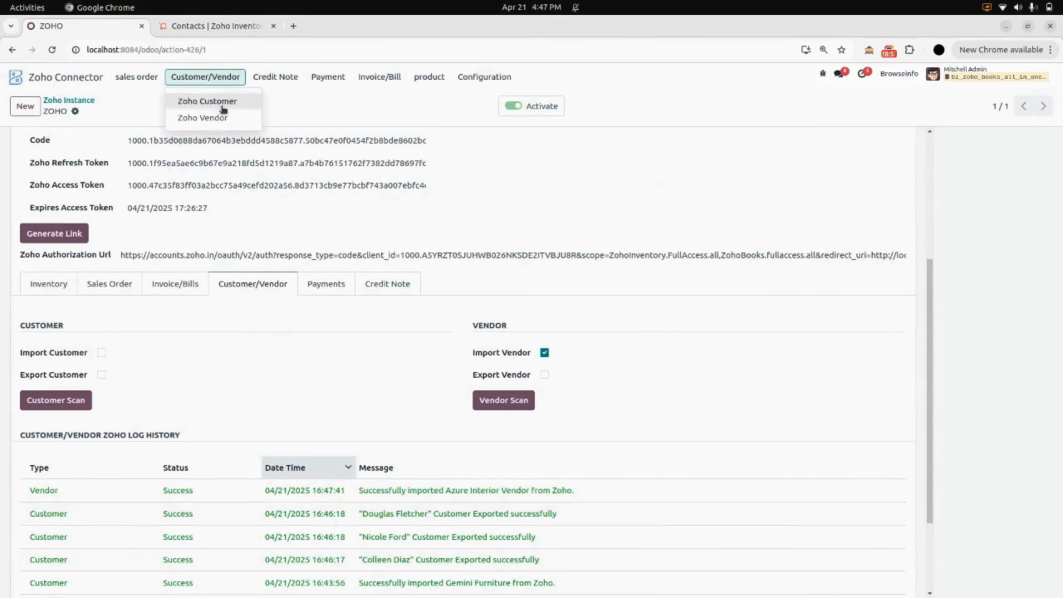
click(220, 118)
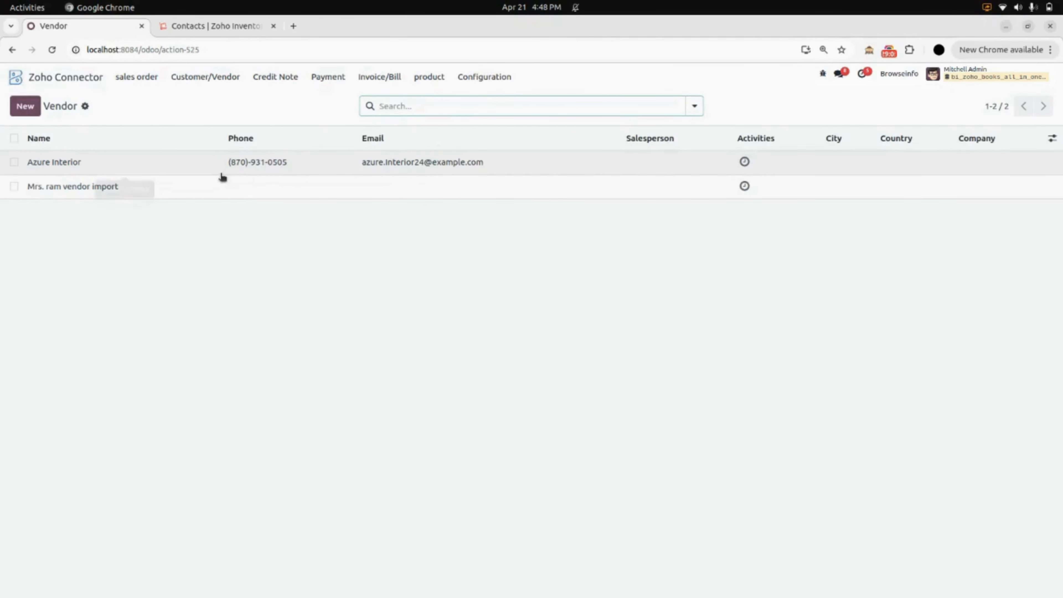
click(190, 29)
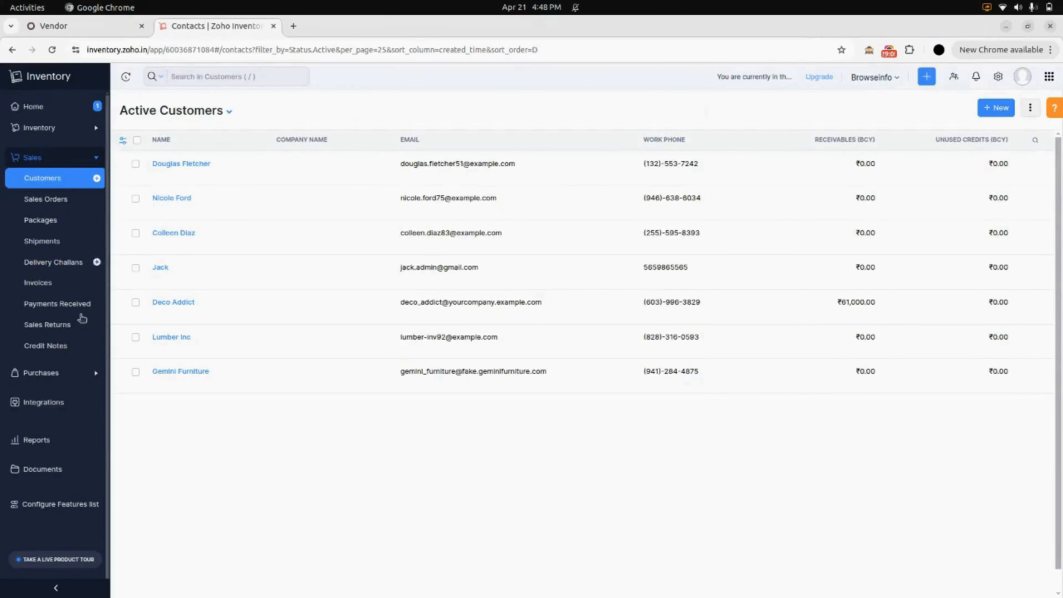
click(72, 373)
- Go back to Odoo and reopen the ZOHO instance at its Customer/Vendor import and export options
click(114, 32)
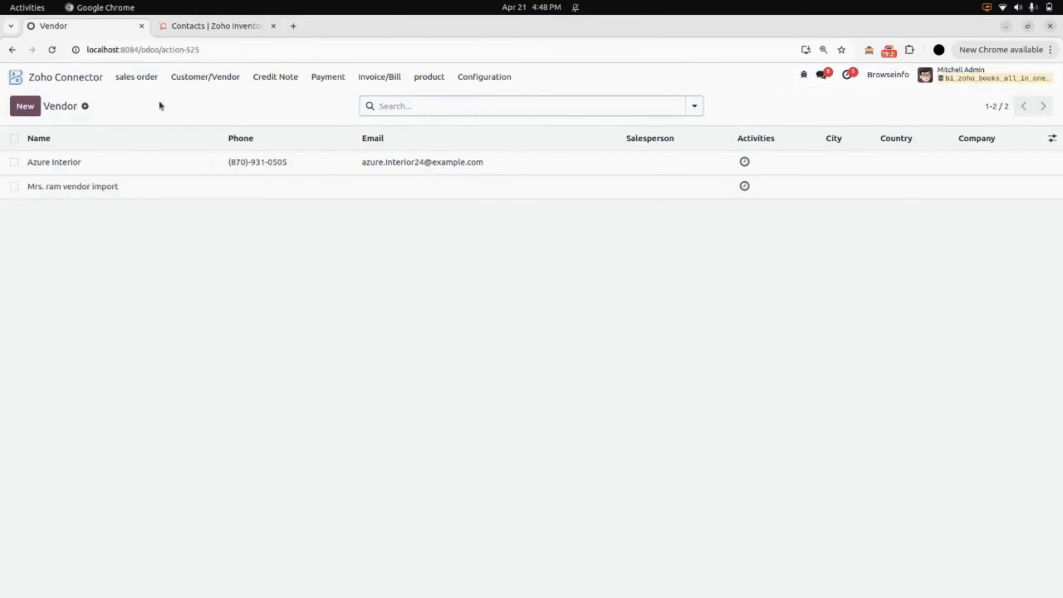
click(485, 84)
click(485, 102)
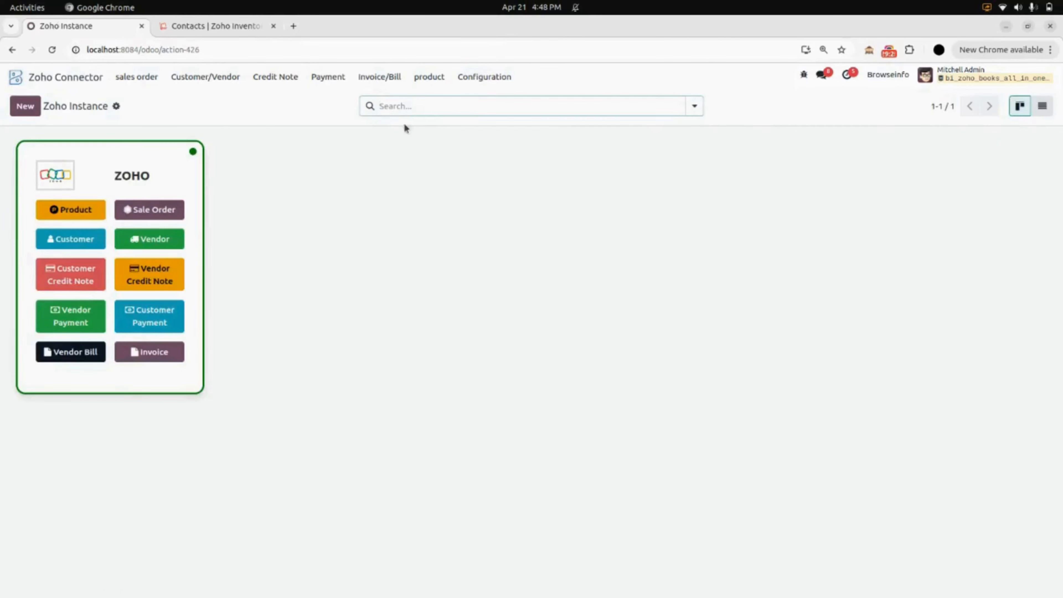
click(186, 173)
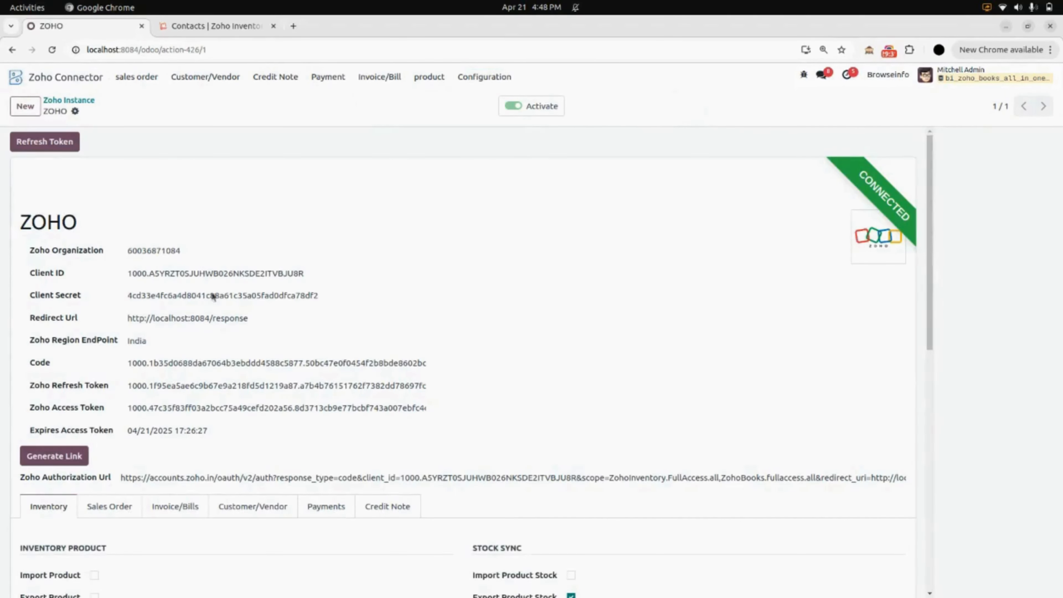
scroll(261, 398, down, 4)
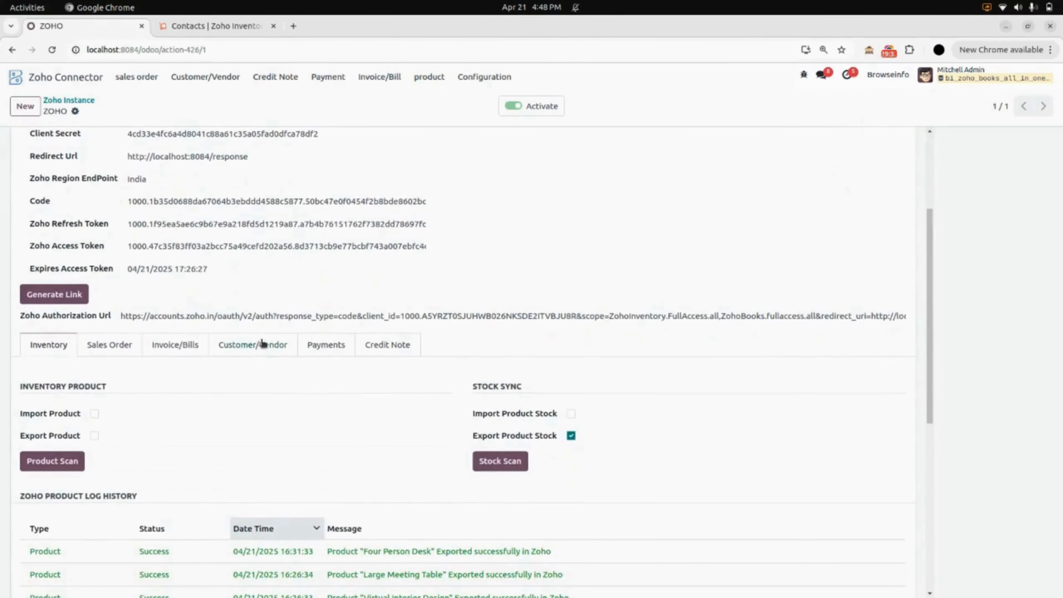
click(262, 344)
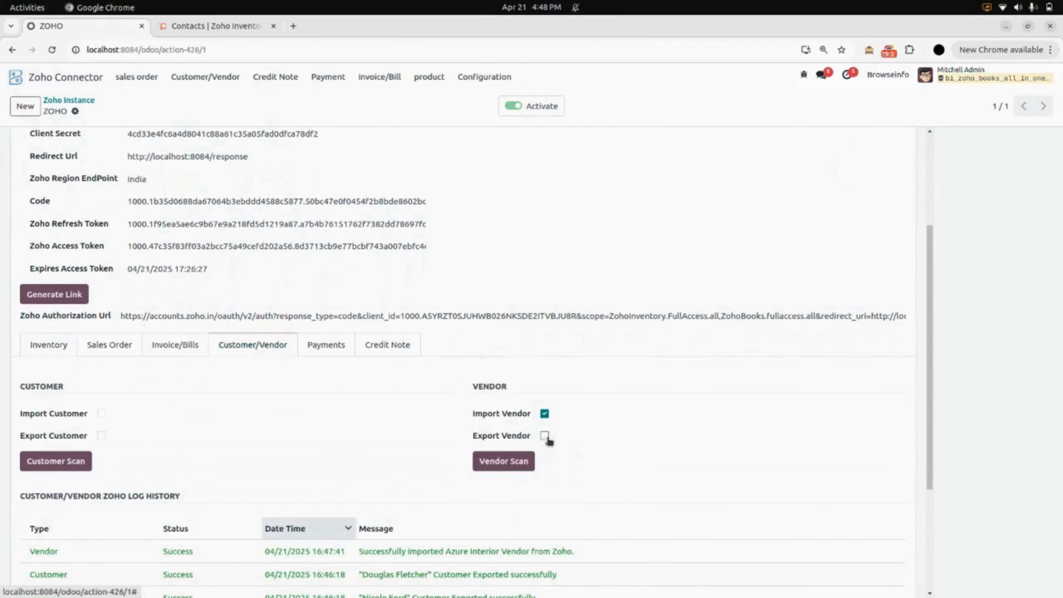
- Enable Export Vendor, disable Import Vendor, and save the instance
click(545, 436)
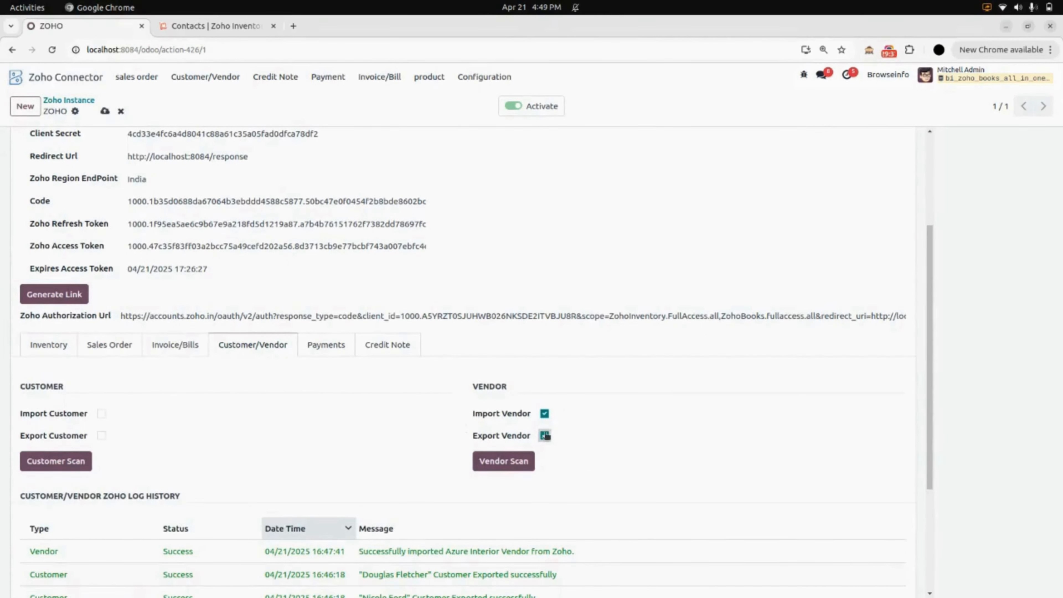
click(544, 413)
click(104, 111)
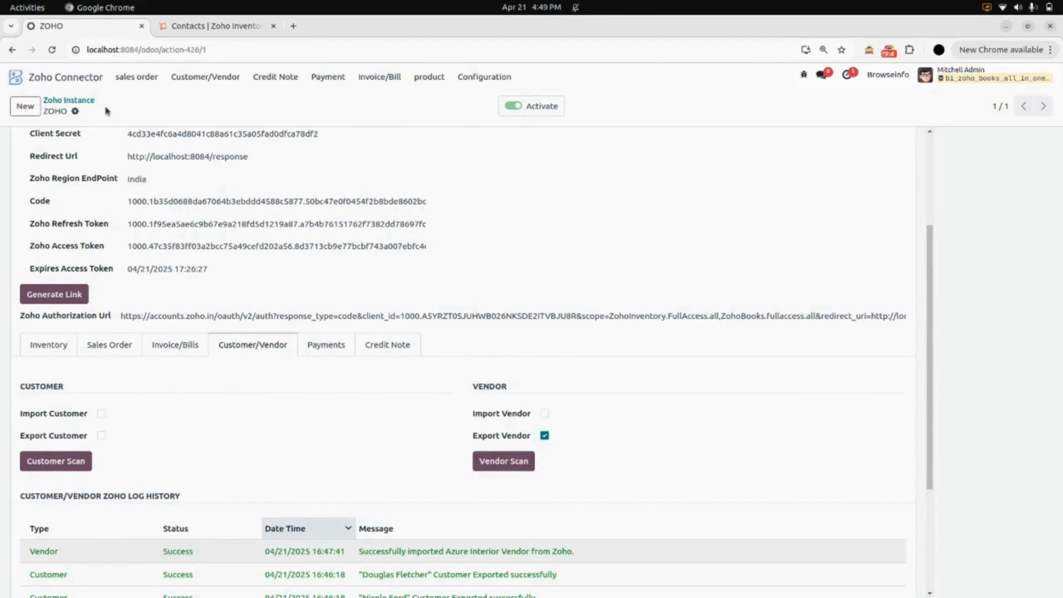
- Open the vendors in the Invoicing app, remove the Vendor Bills filter, and show them as a list
click(50, 85)
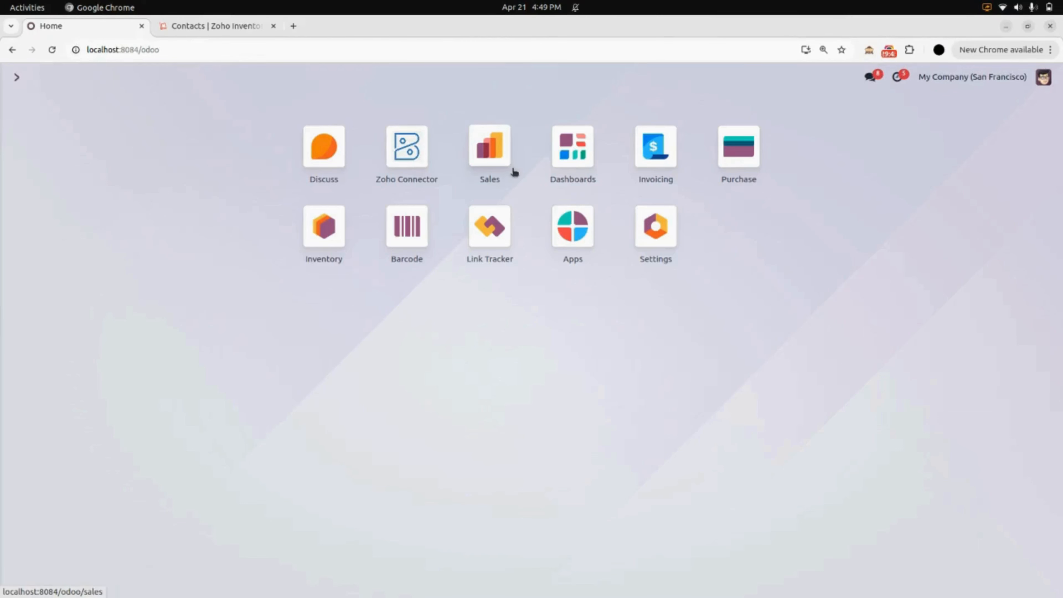
click(664, 161)
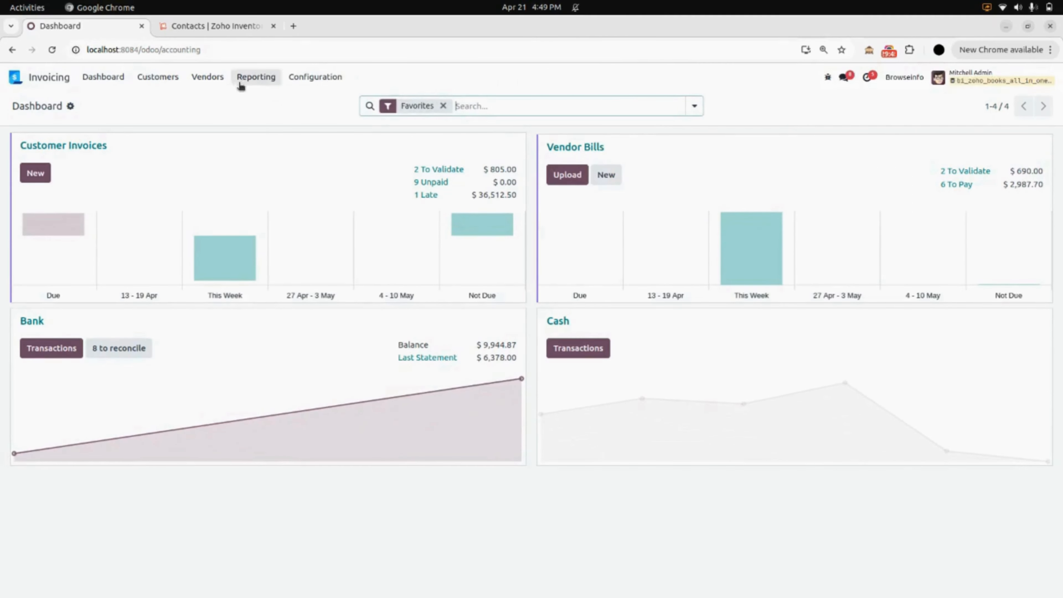
click(218, 80)
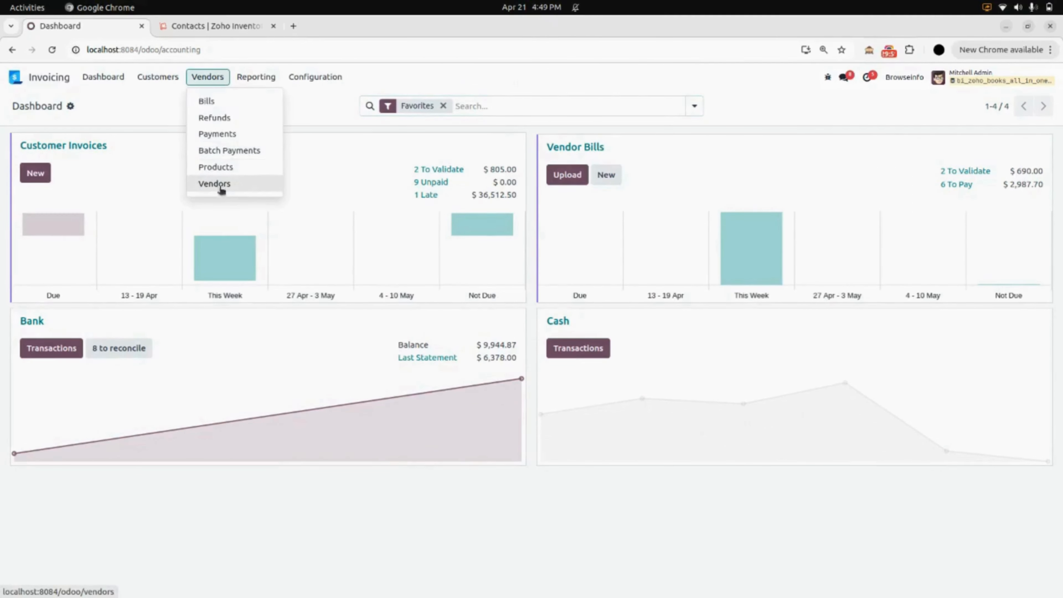
click(246, 188)
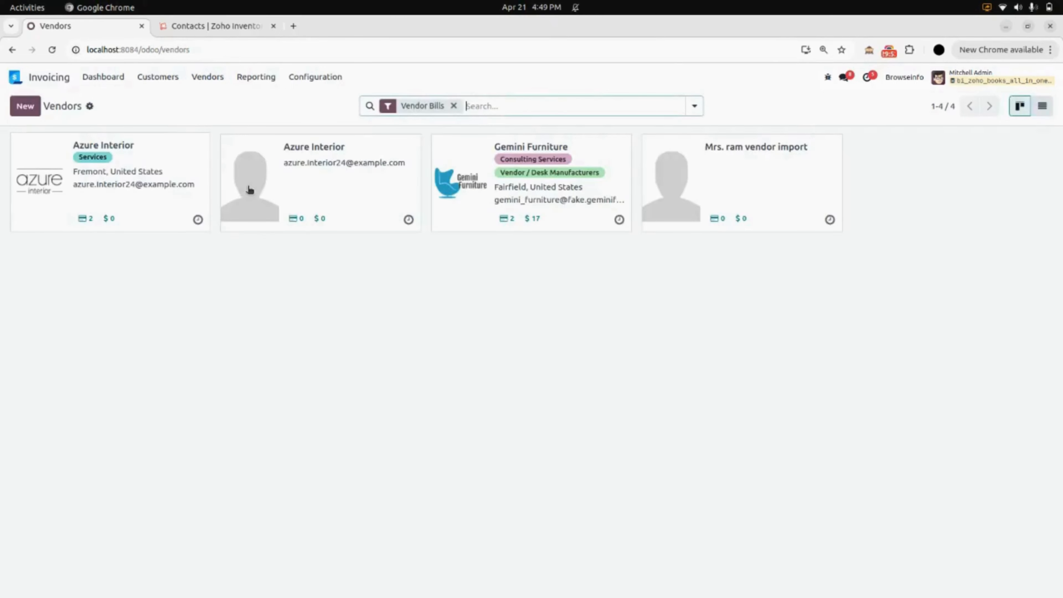
click(453, 105)
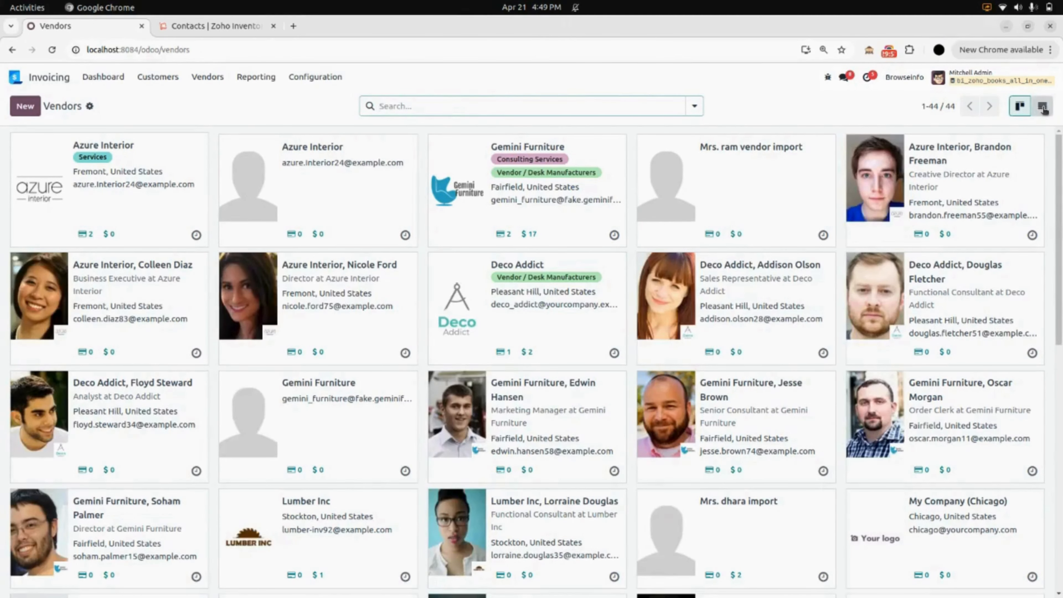
click(1042, 105)
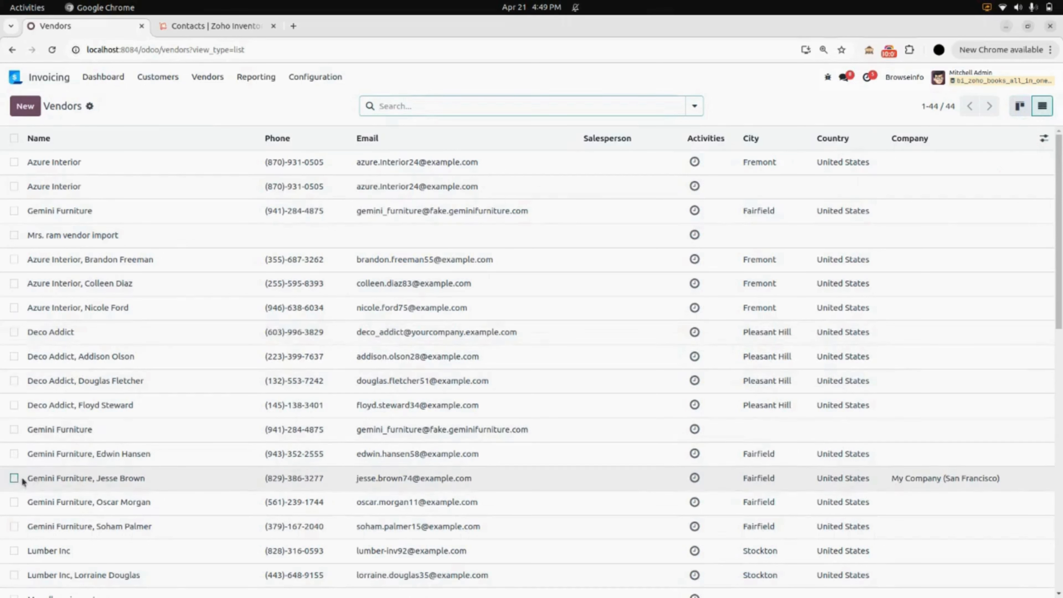
- Export the two middle Gemini Furniture contact persons and the Lumber Inc contact person to Zoho as vendors
click(14, 478)
click(14, 501)
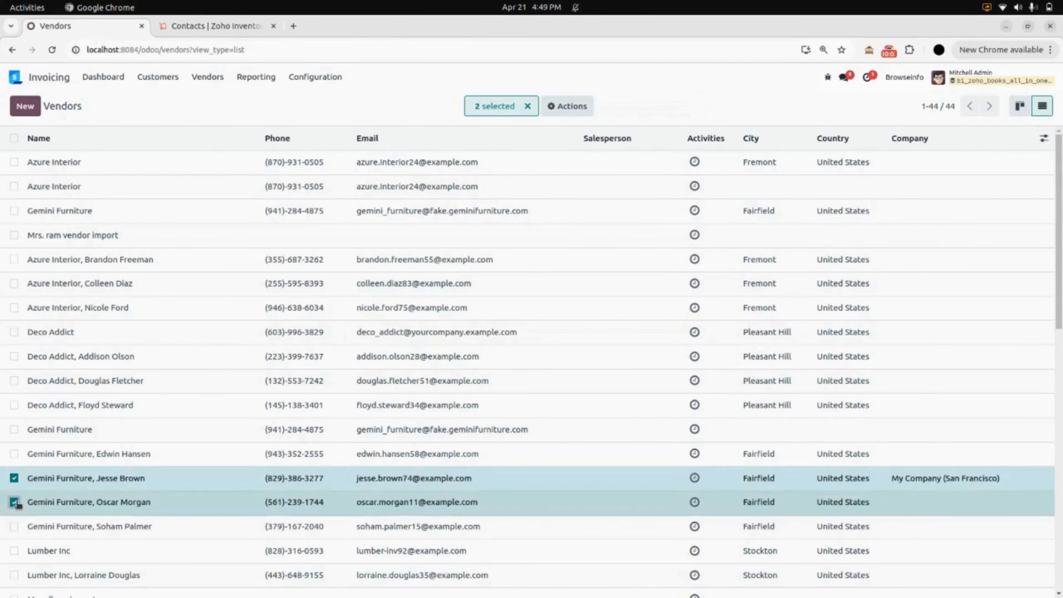
click(14, 574)
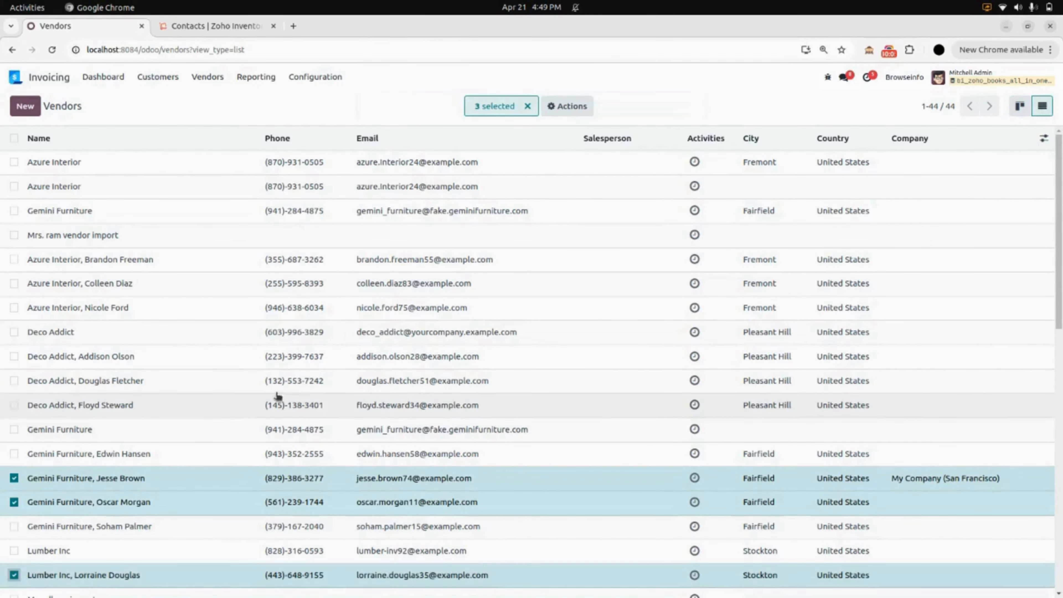
click(565, 106)
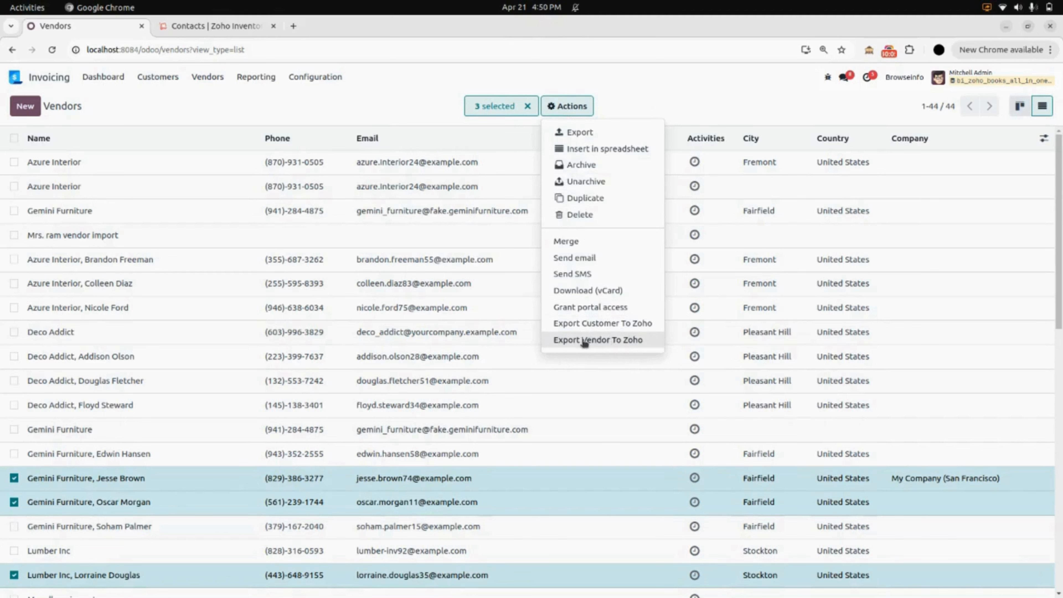
click(601, 340)
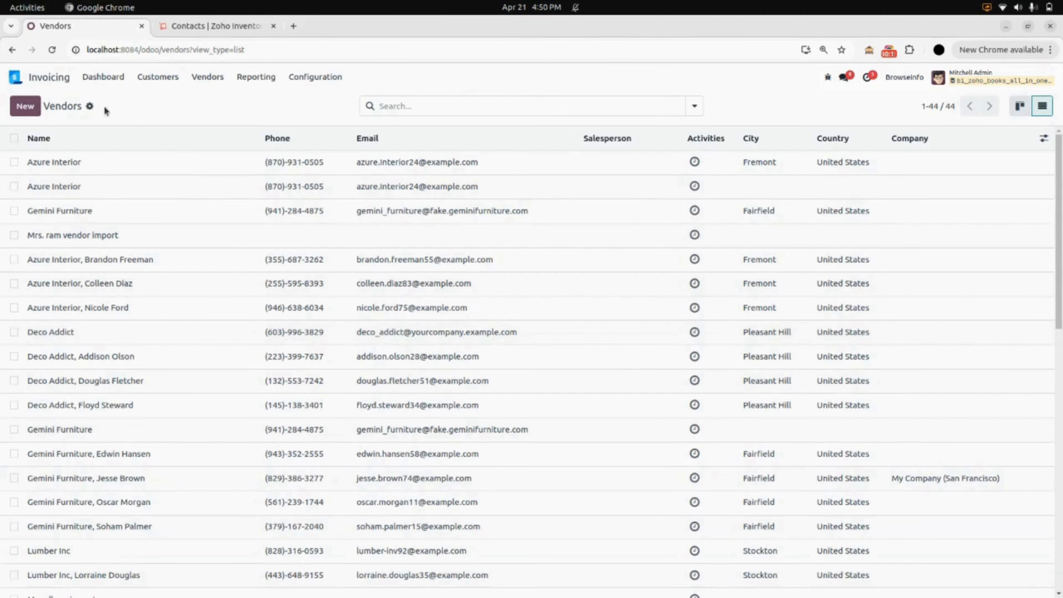
- Open the ZOHO instance in the Zoho Connector and review its Customer/Vendor log history for the exported vendors
click(49, 80)
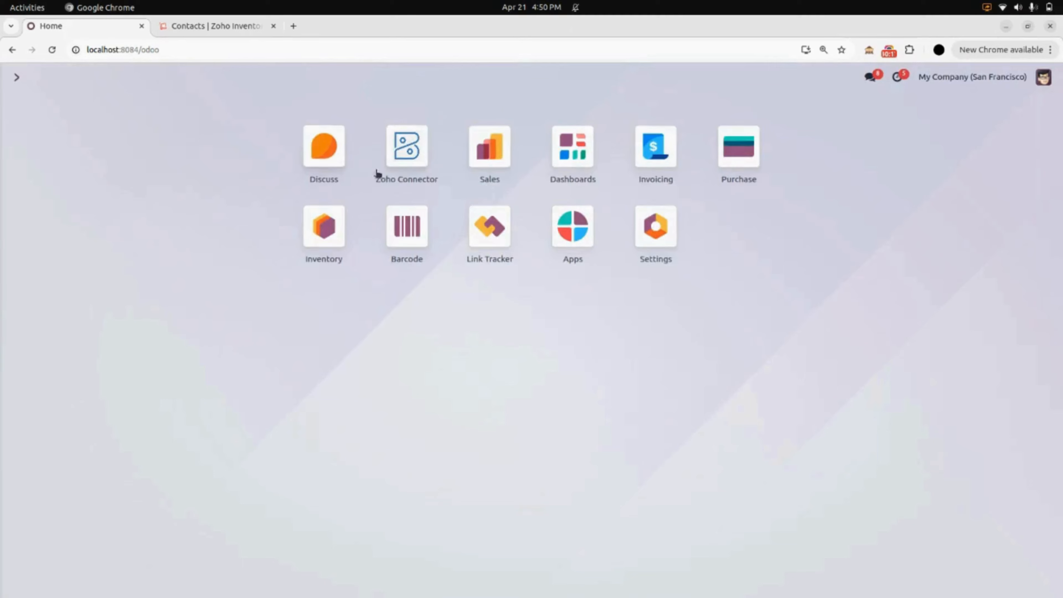
click(411, 154)
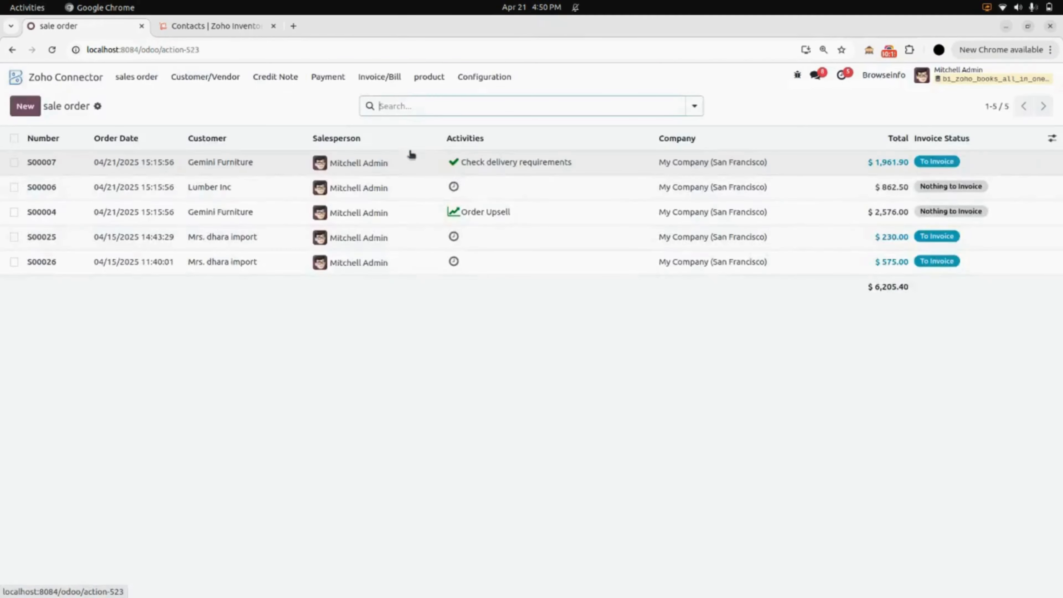
click(478, 79)
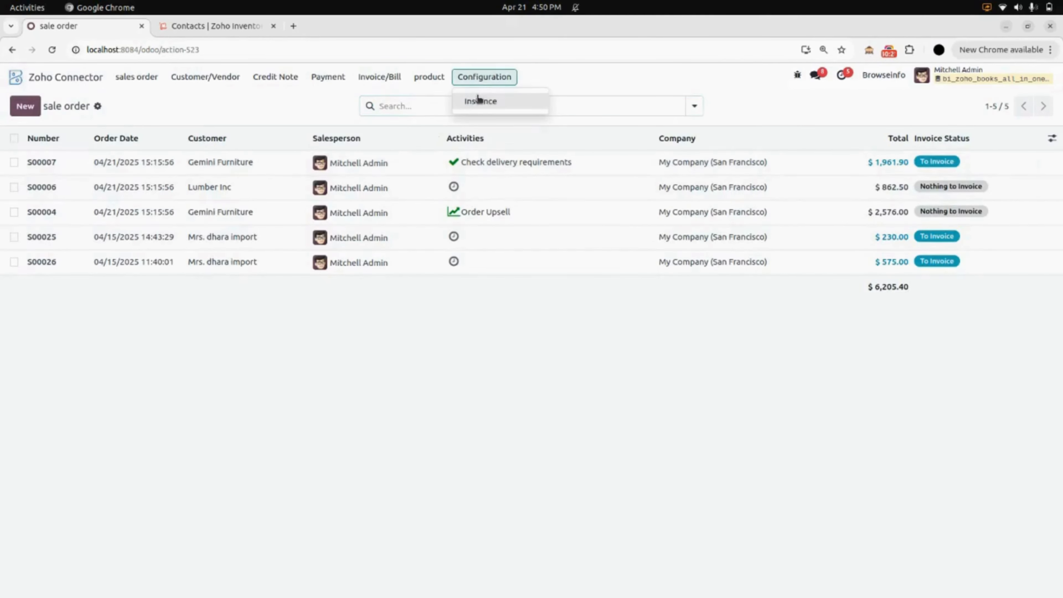
click(480, 101)
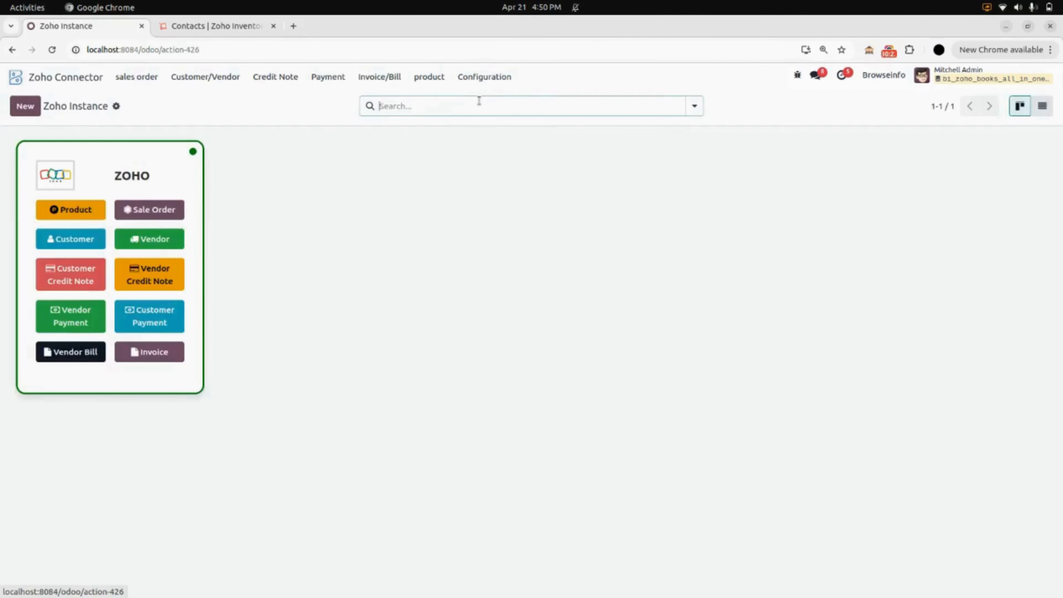
click(183, 184)
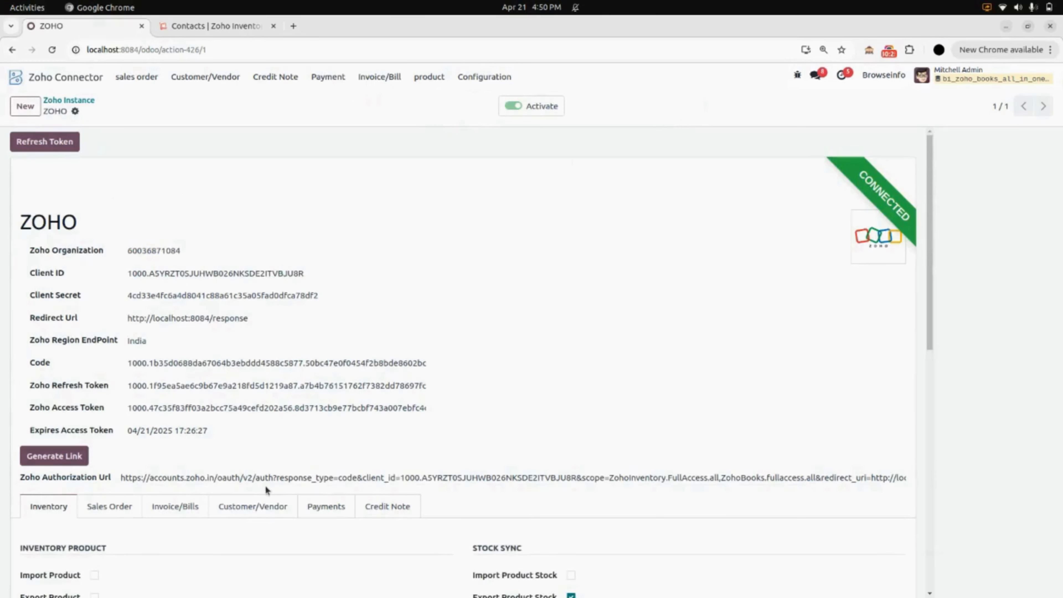
click(272, 505)
scroll(273, 502, down, 5)
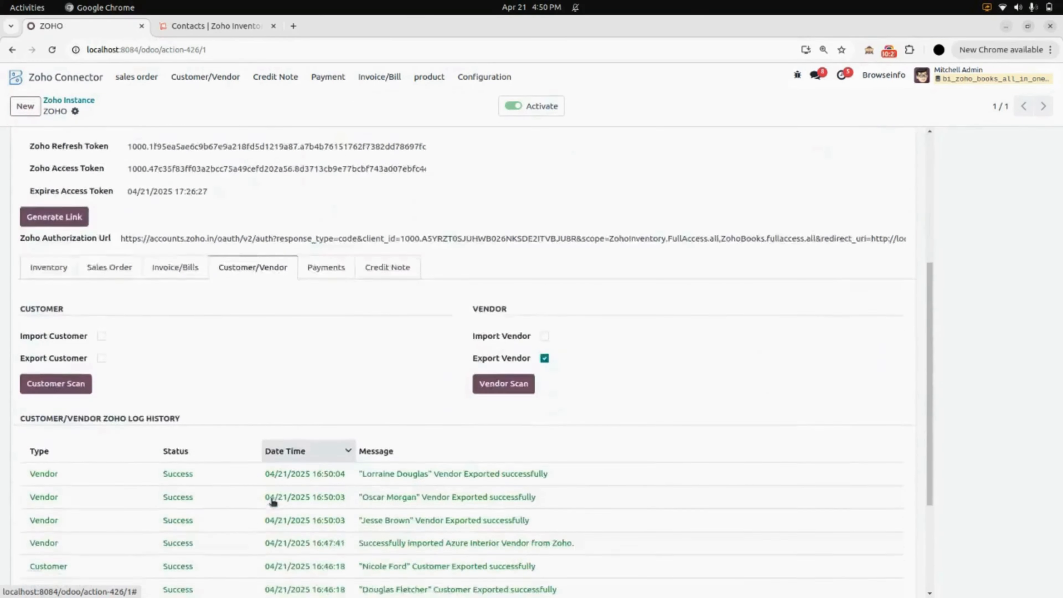
scroll(273, 502, down, 3)
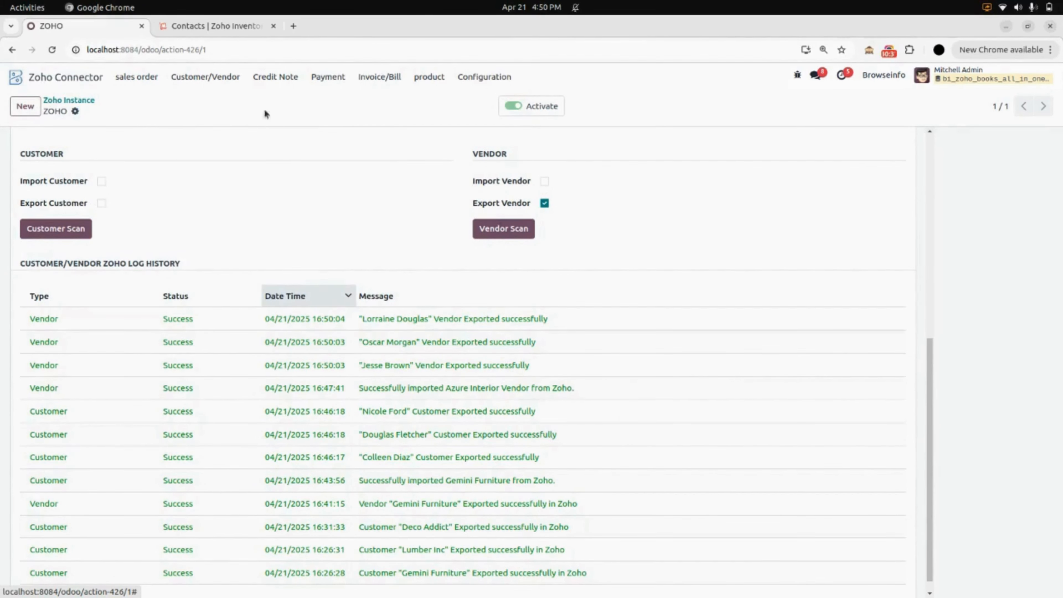
- Check the exported vendors in Zoho Inventory's vendor list, and return to the ZOHO instance's customer and vendor settings in Odoo
click(235, 26)
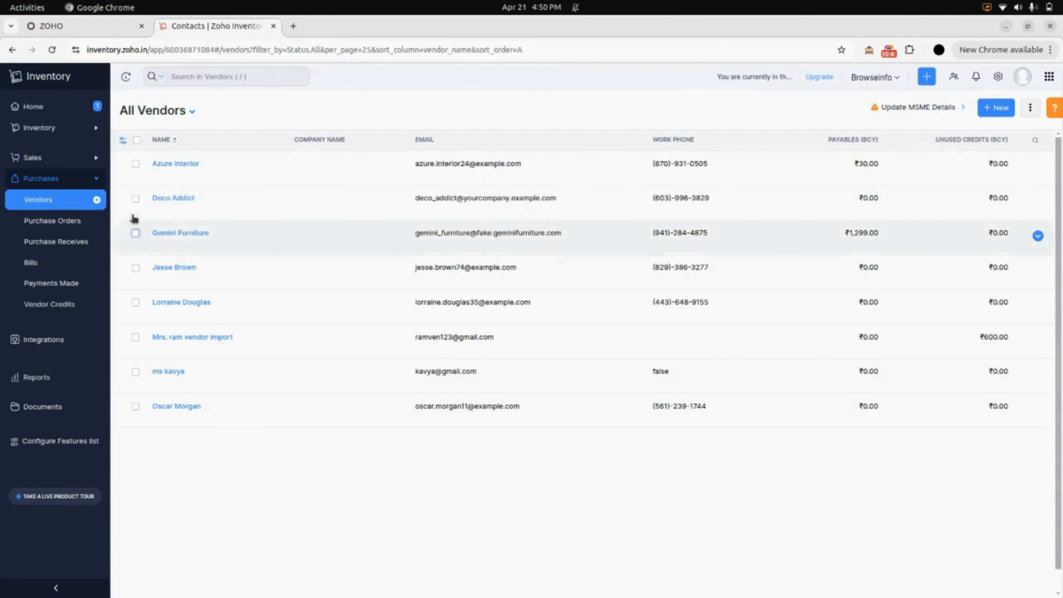
click(83, 26)
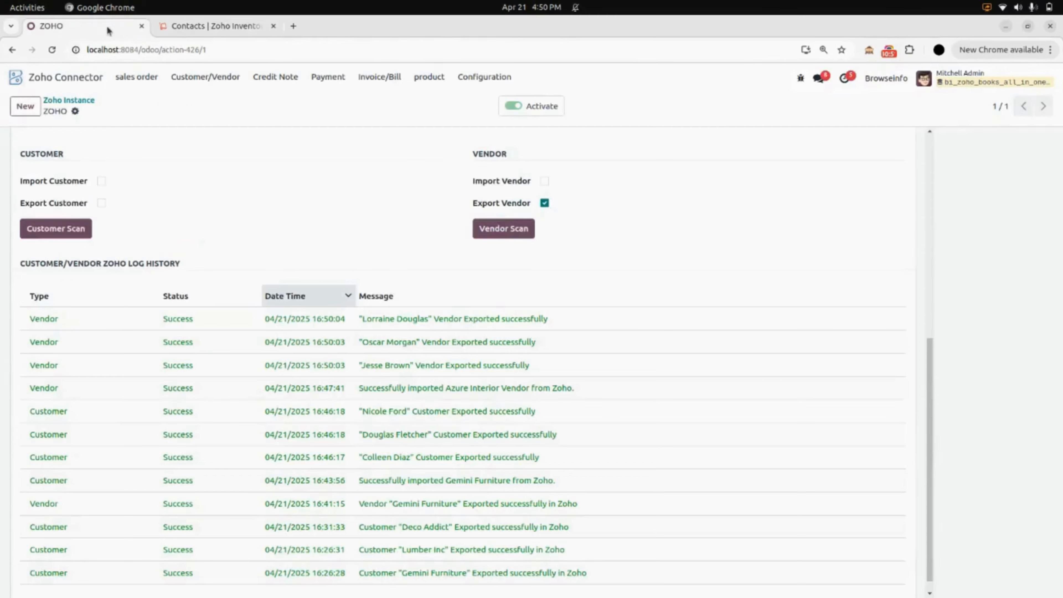
scroll(252, 346, down, 5)
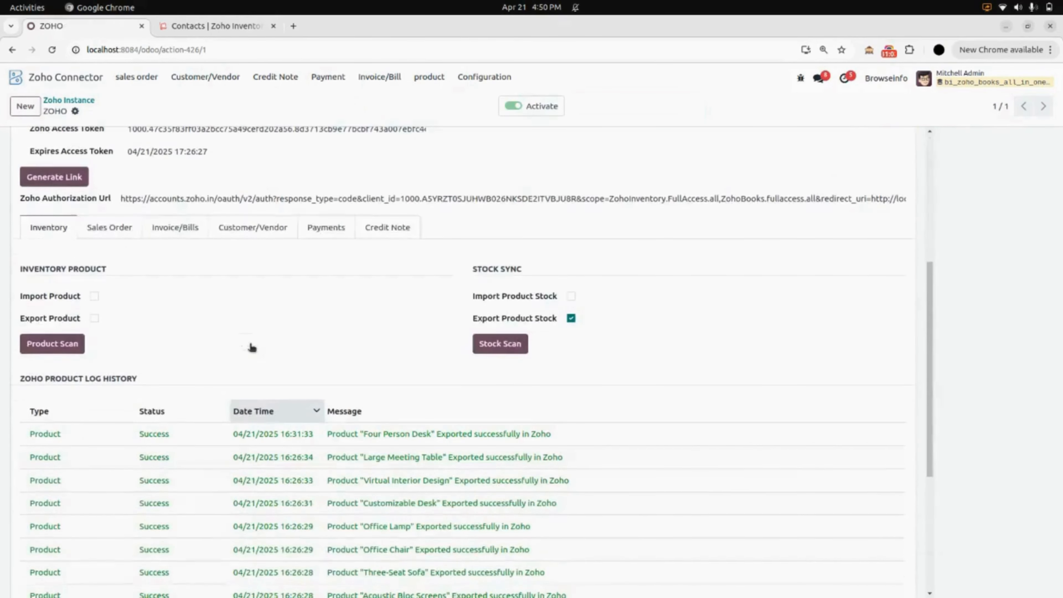
click(248, 227)
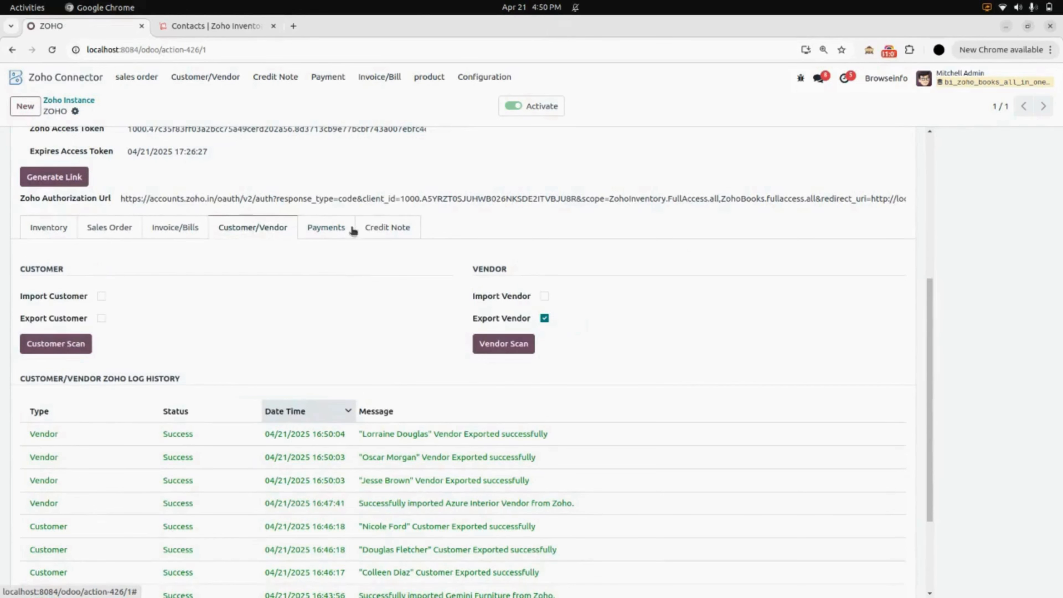
- Enable Import Customer Payment in the instance's payment settings, save the instance, and run the customer payment scan
click(341, 234)
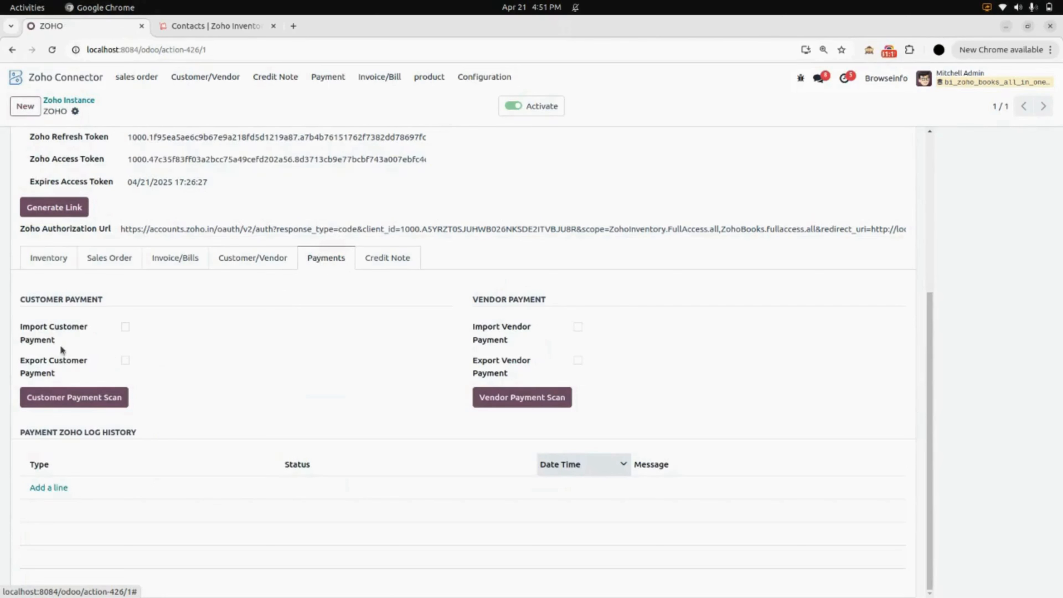
click(125, 327)
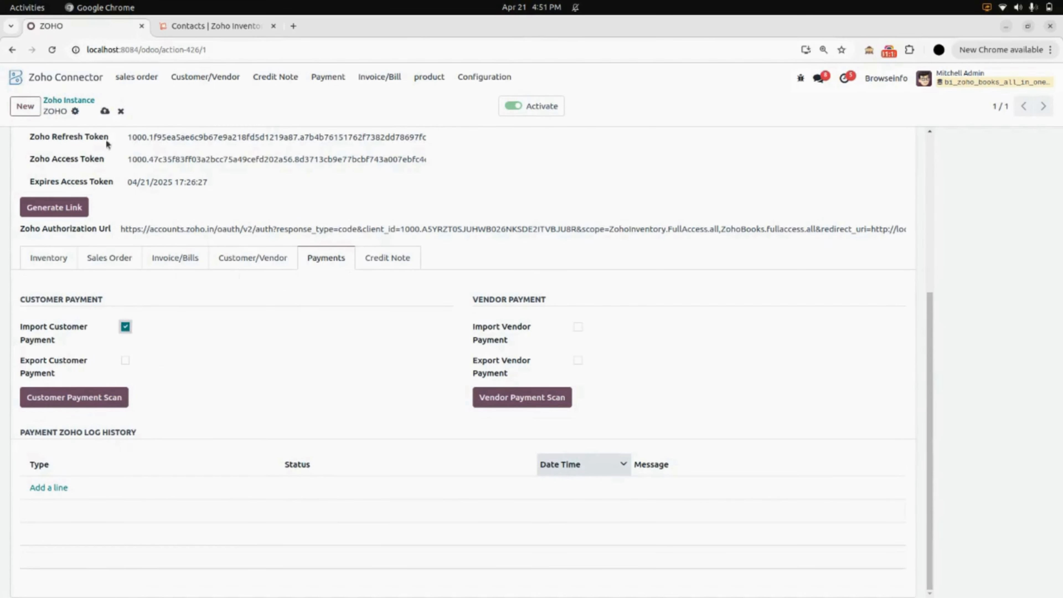
click(105, 111)
click(95, 390)
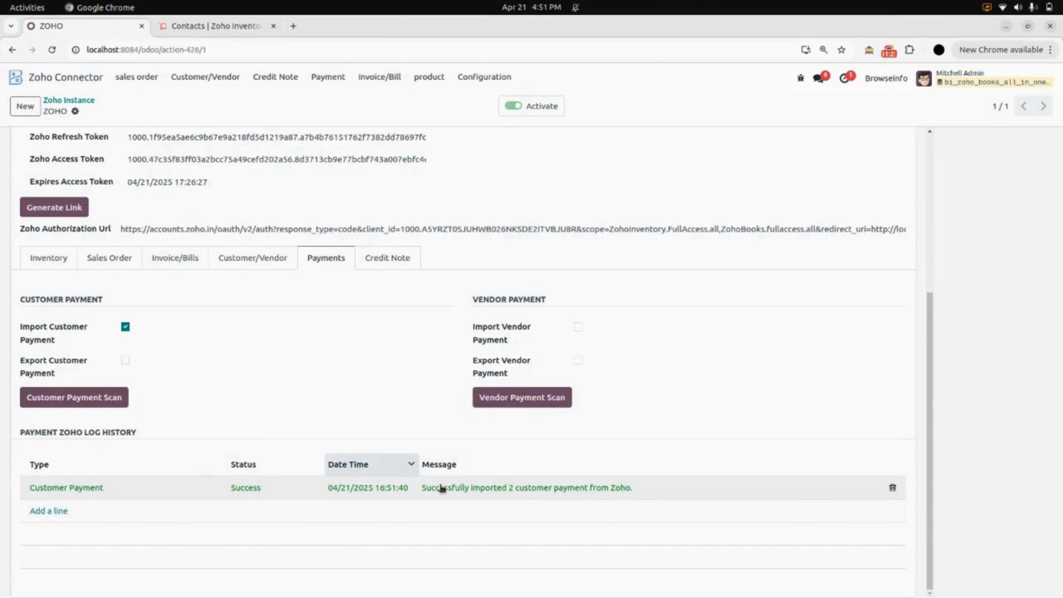
- Review the imported customer payments in the details of the Customer Payment log entry
click(573, 489)
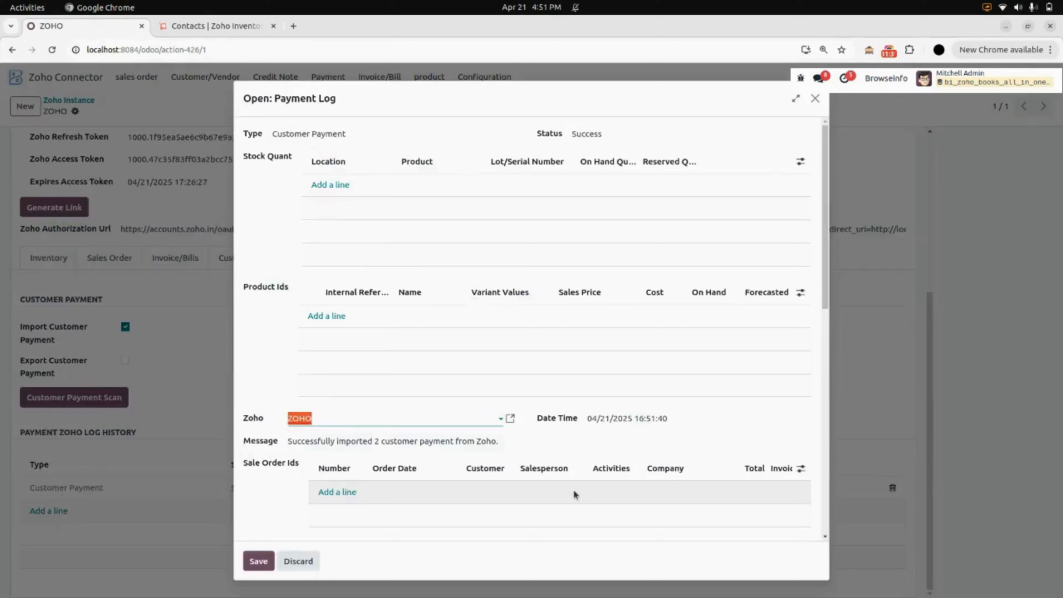
scroll(508, 476, down, 10)
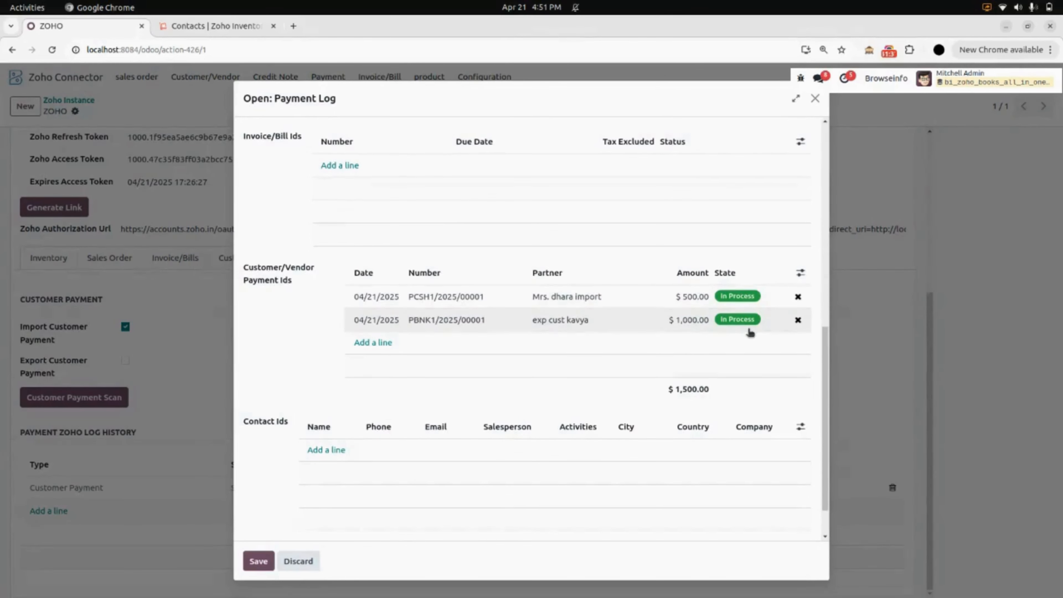
click(814, 99)
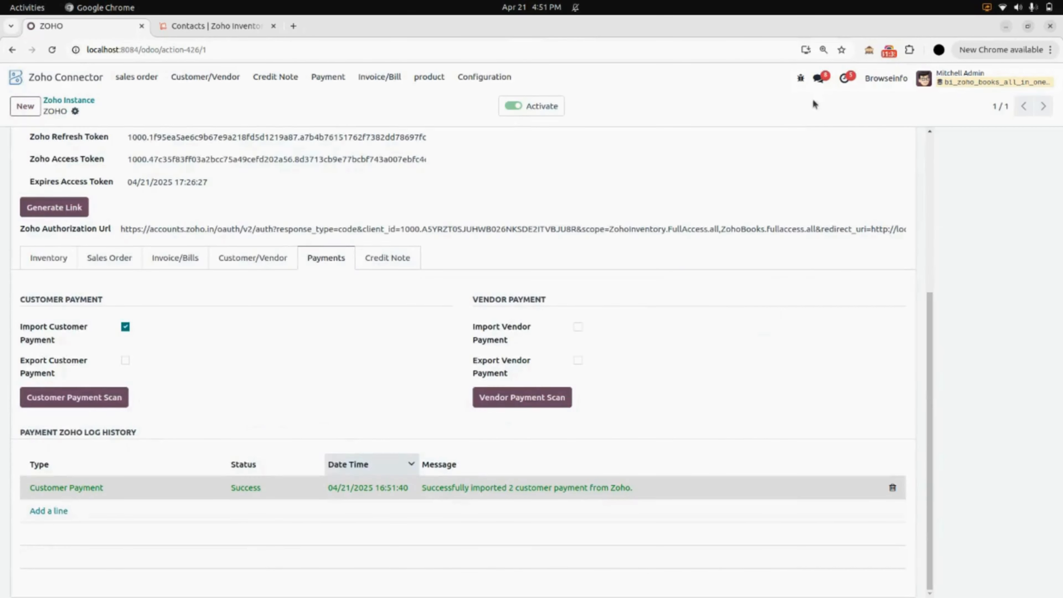
- Switch to Zoho Inventory and examine the list of payments received under sales
click(243, 26)
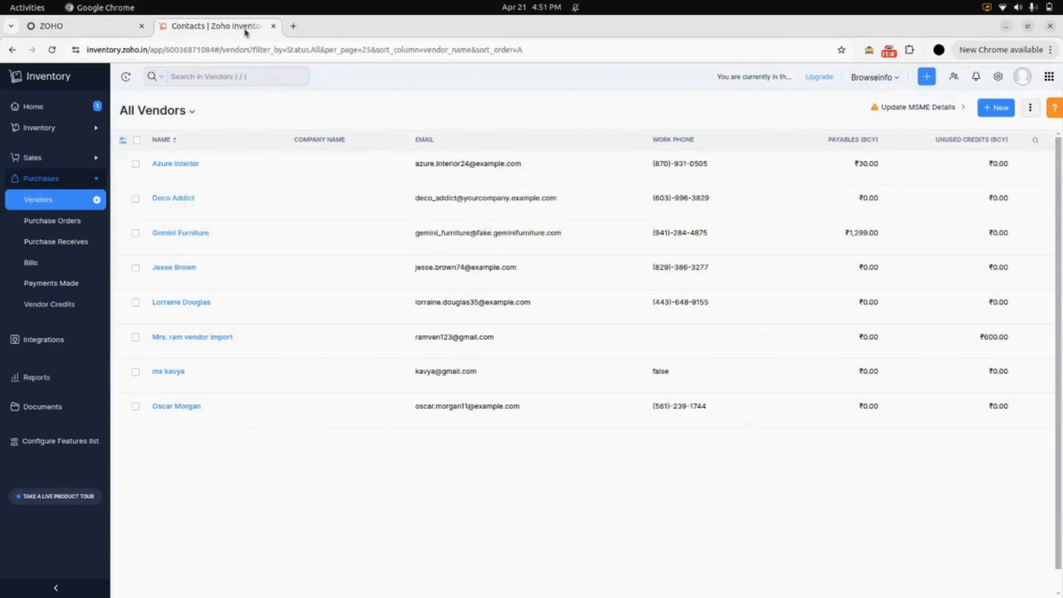
click(92, 160)
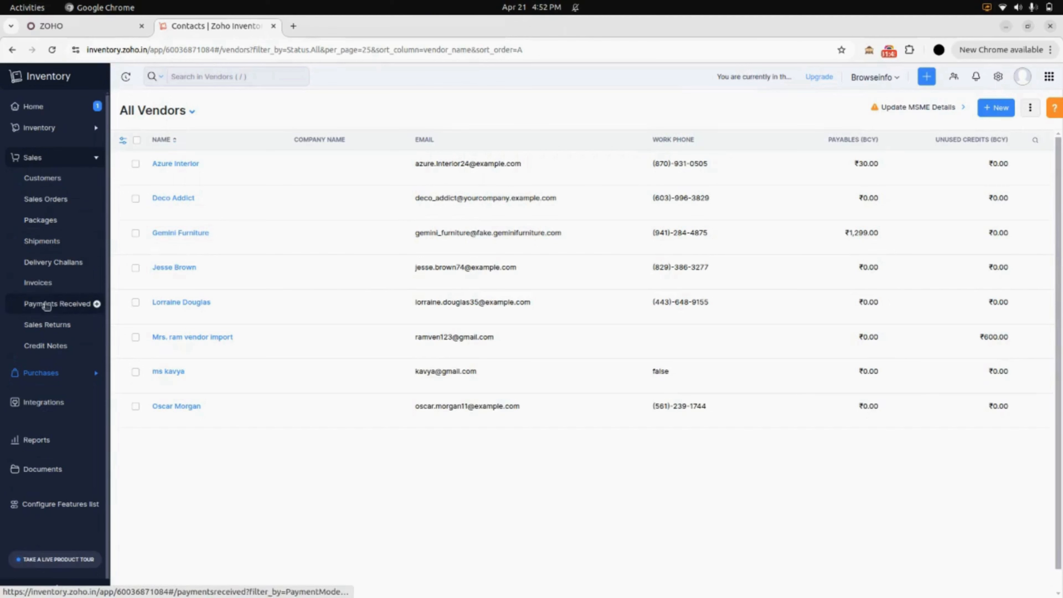
click(66, 308)
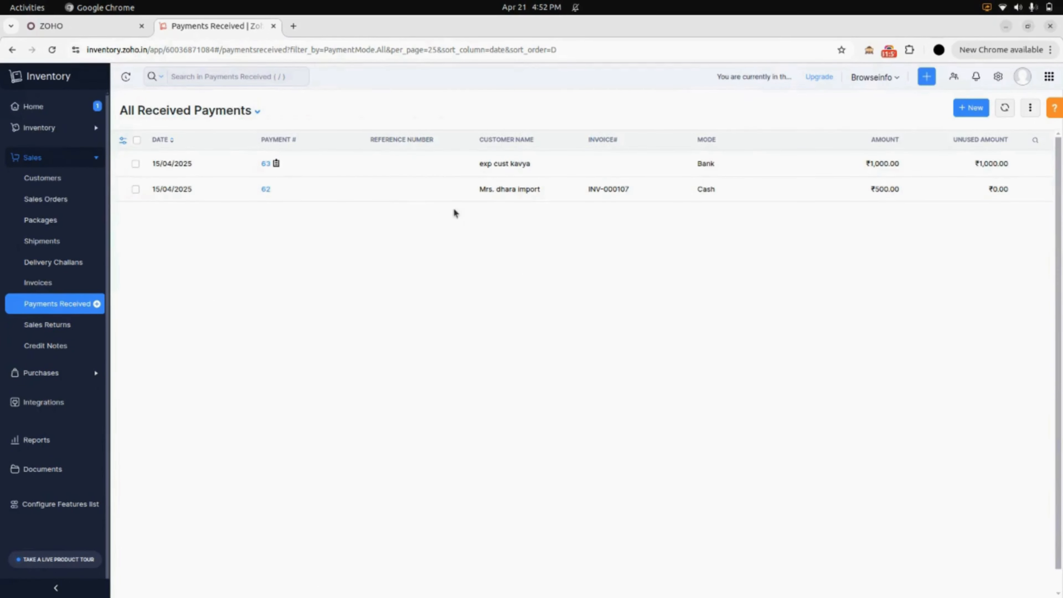
- Return to Odoo and view the Zoho Customer Payment list in the Zoho Connector
click(120, 35)
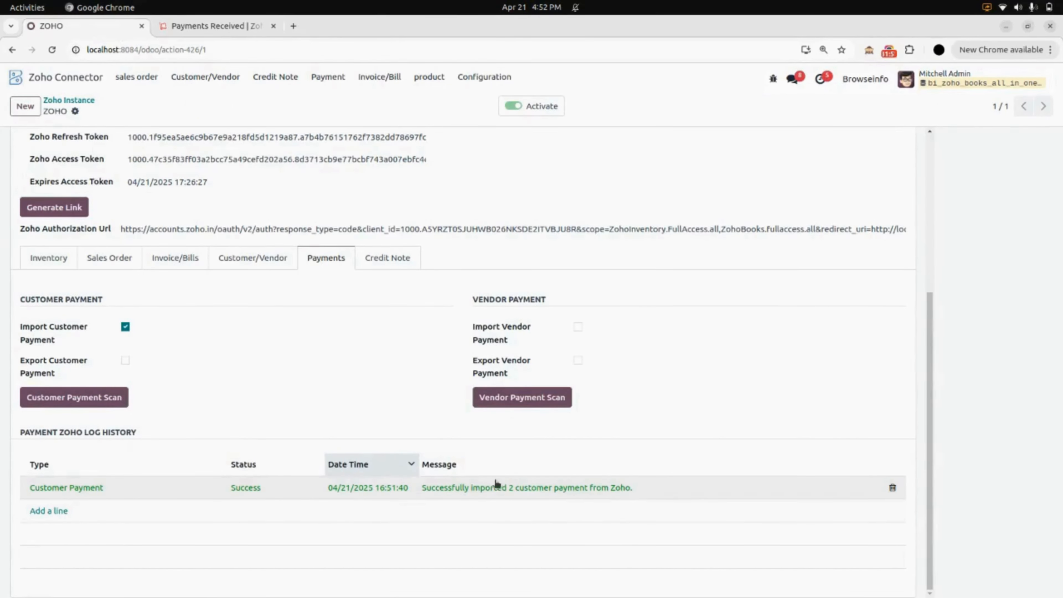
click(330, 77)
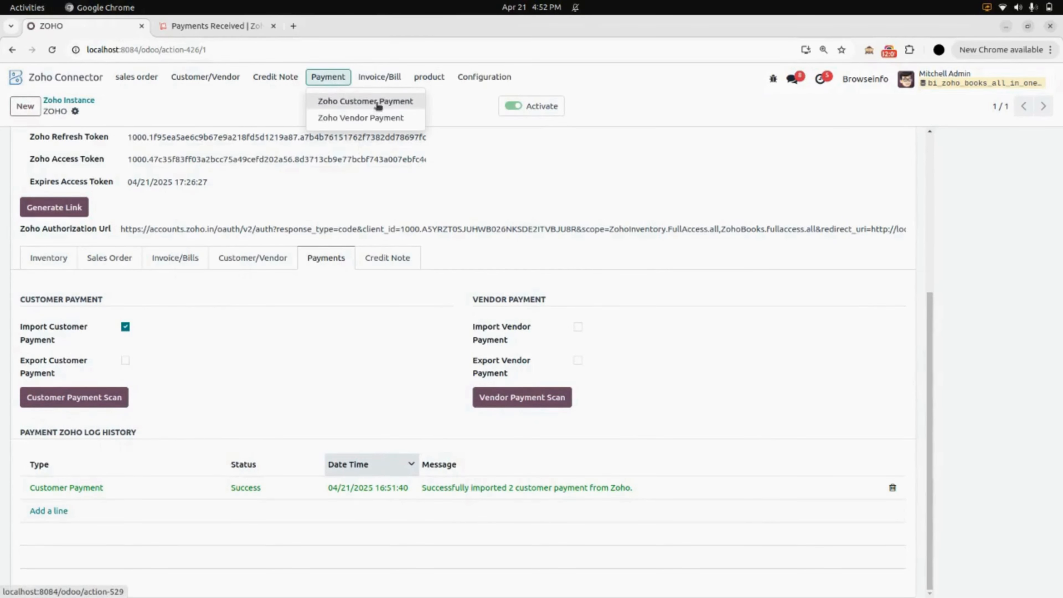
click(389, 105)
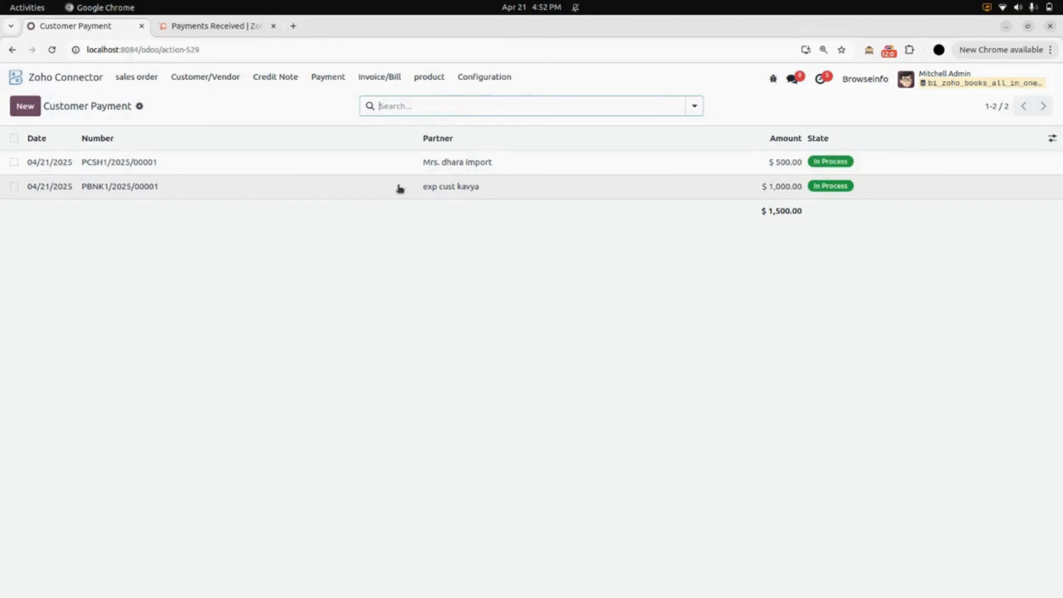
- View the imported payments in the Invoicing app's customer payment list
click(85, 82)
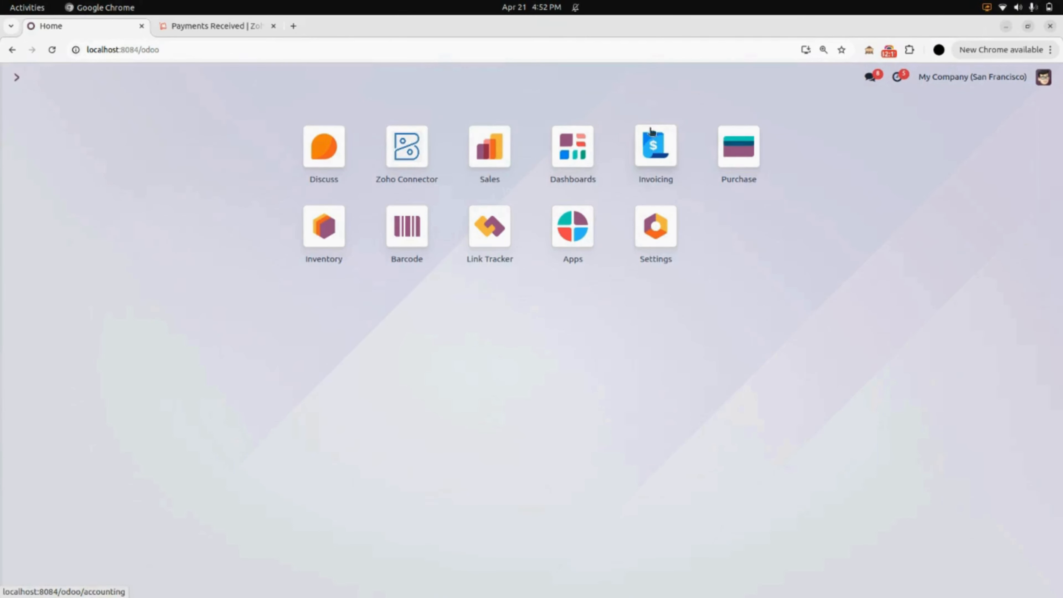
click(650, 167)
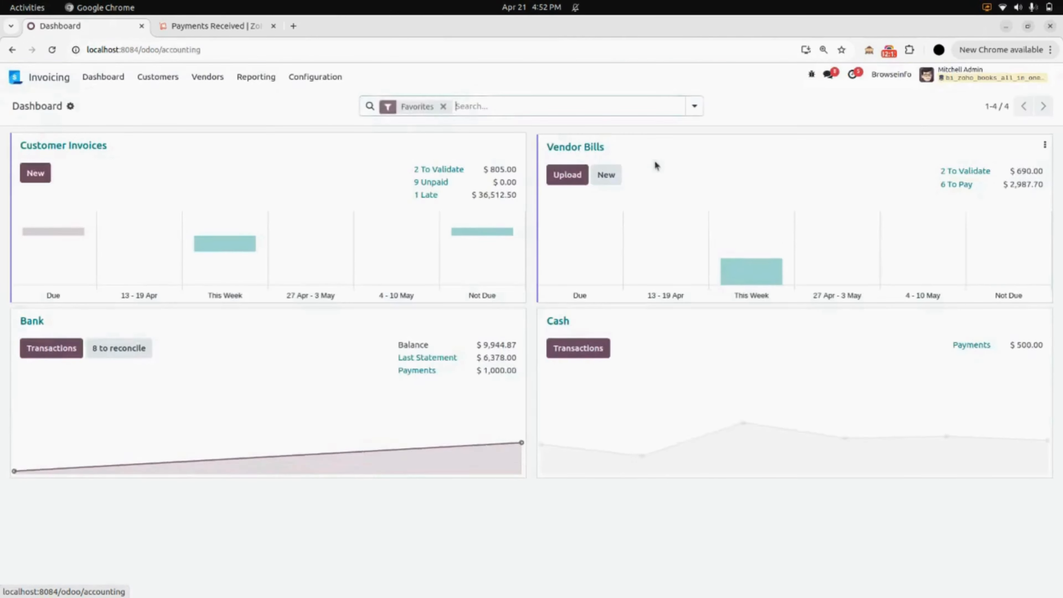
click(176, 79)
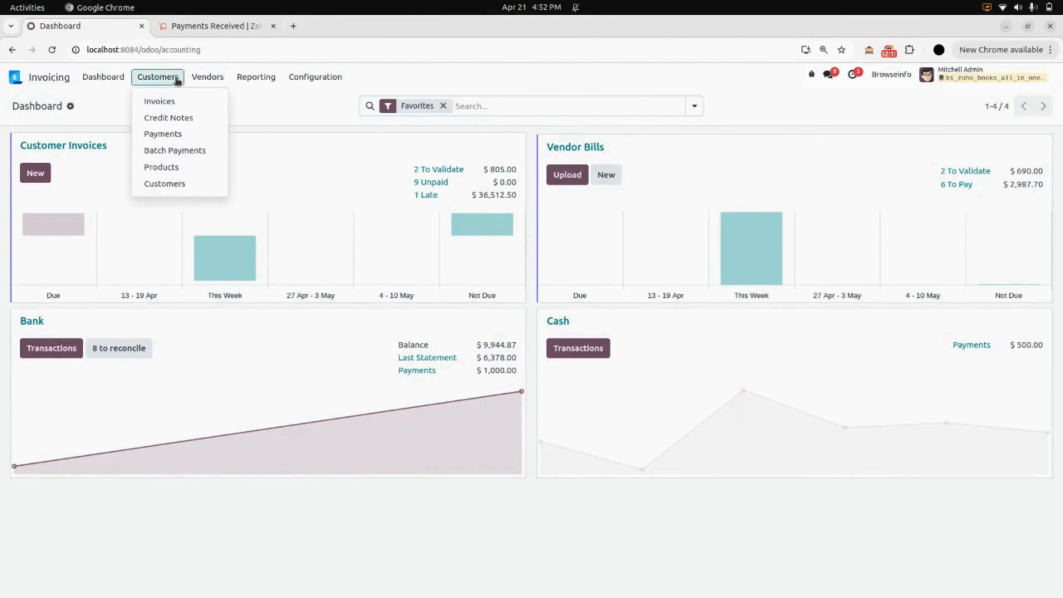
click(166, 134)
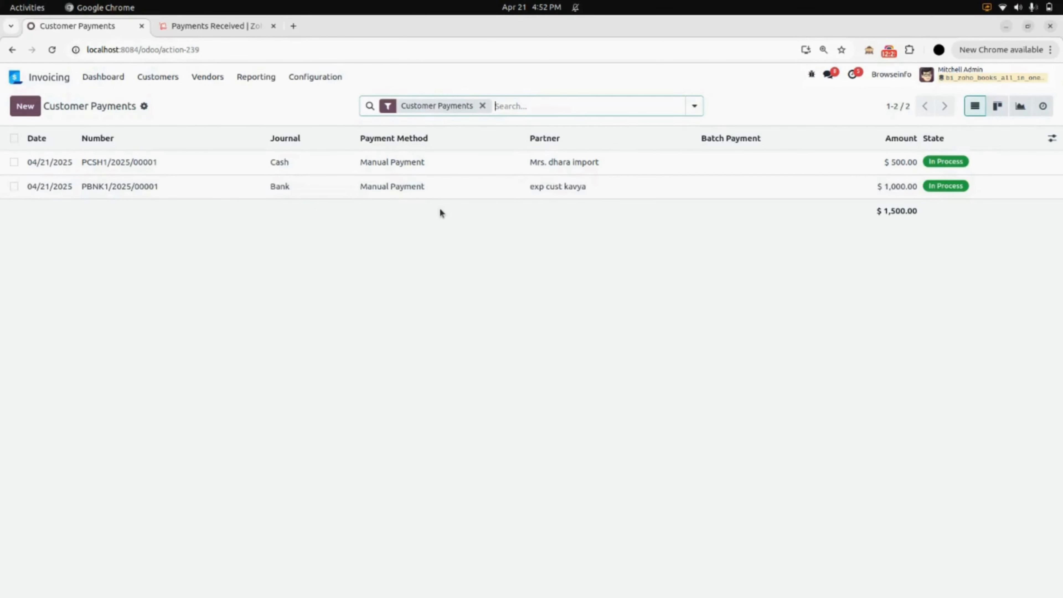
- In the Zoho Connector's ZOHO instance, disable Import Customer Payment, enable Export Customer Payment, and save the instance
click(51, 75)
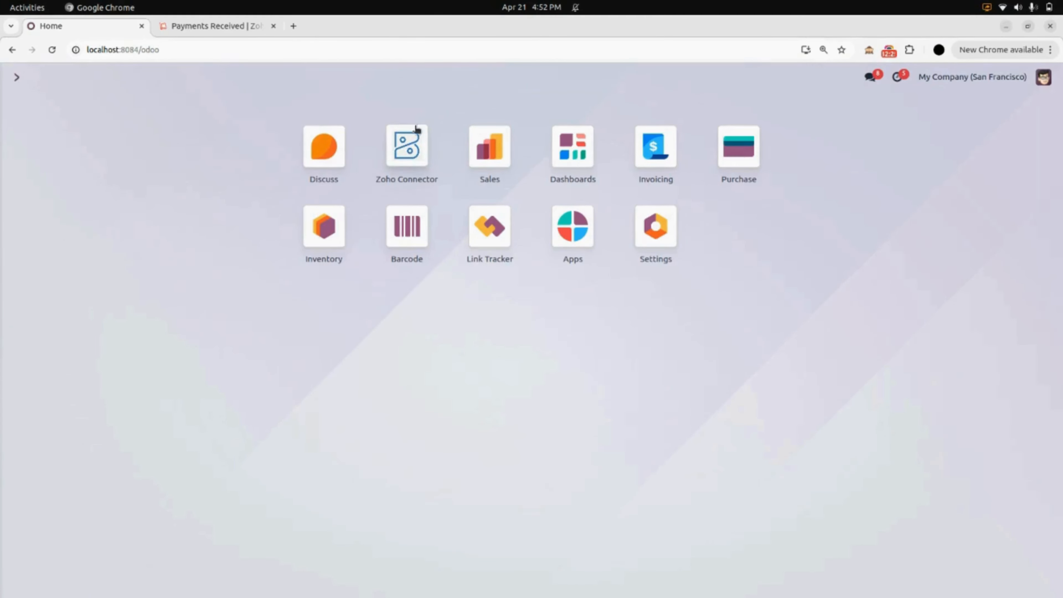
click(402, 149)
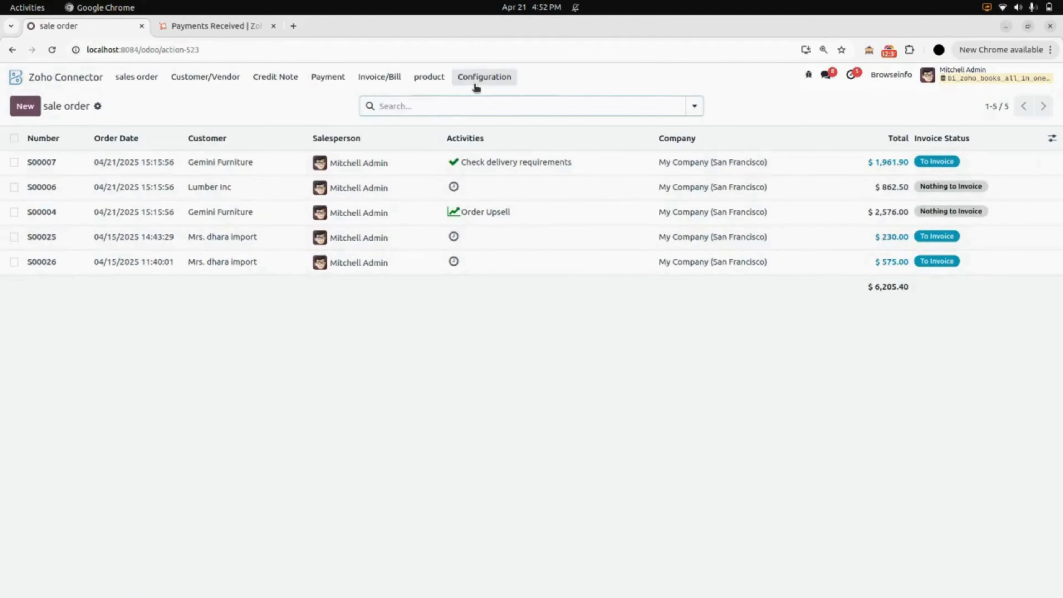
click(482, 78)
click(486, 102)
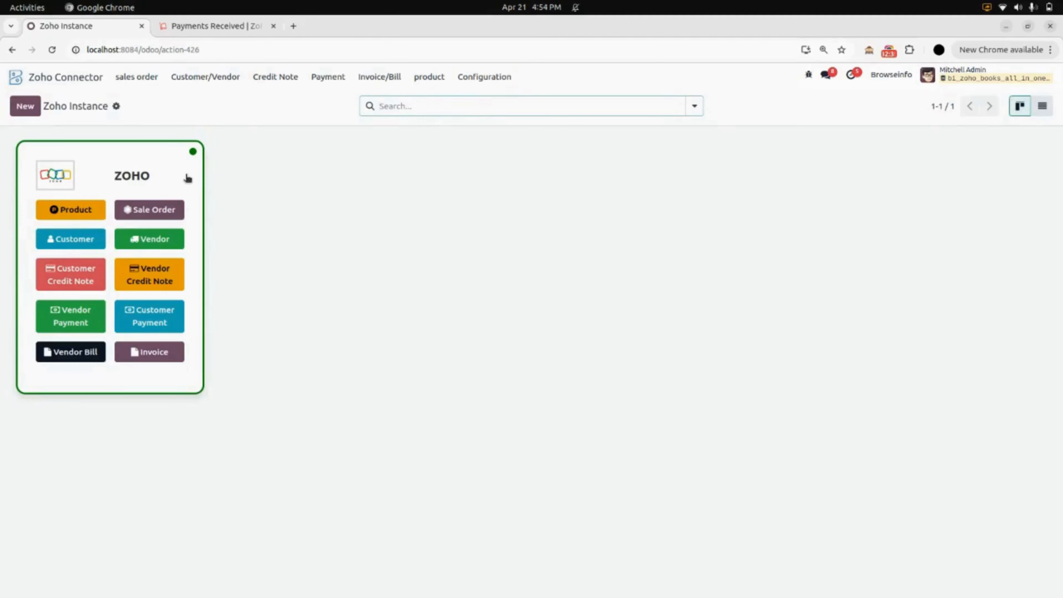
click(187, 177)
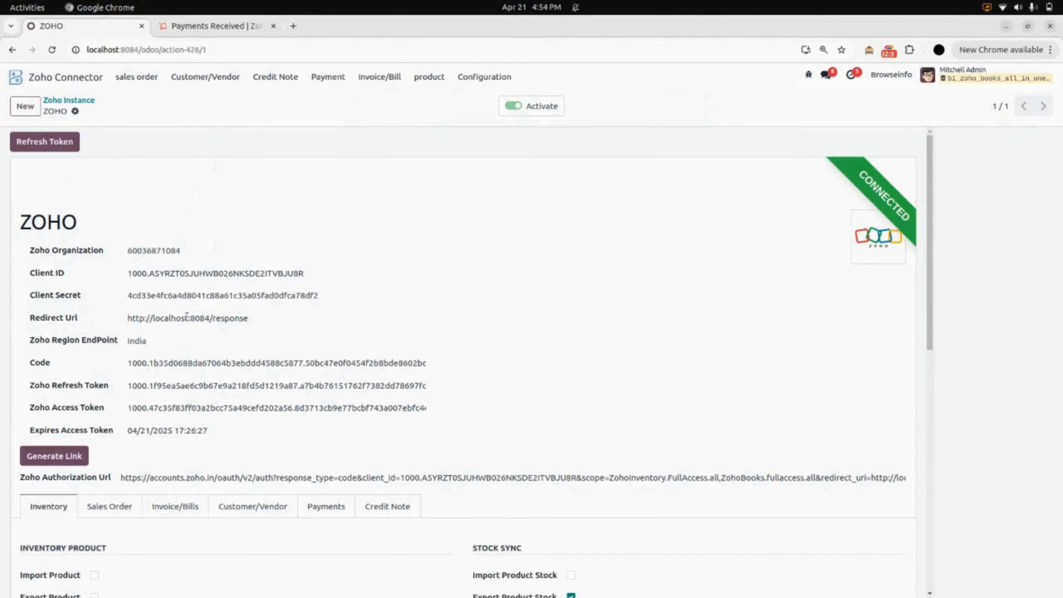
click(326, 506)
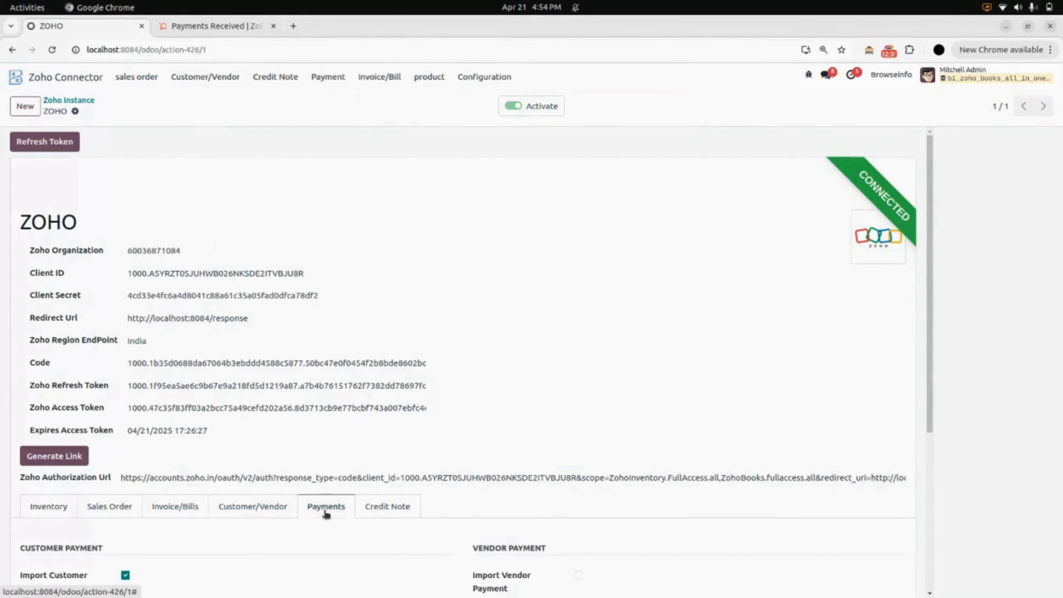
scroll(326, 514, down, 5)
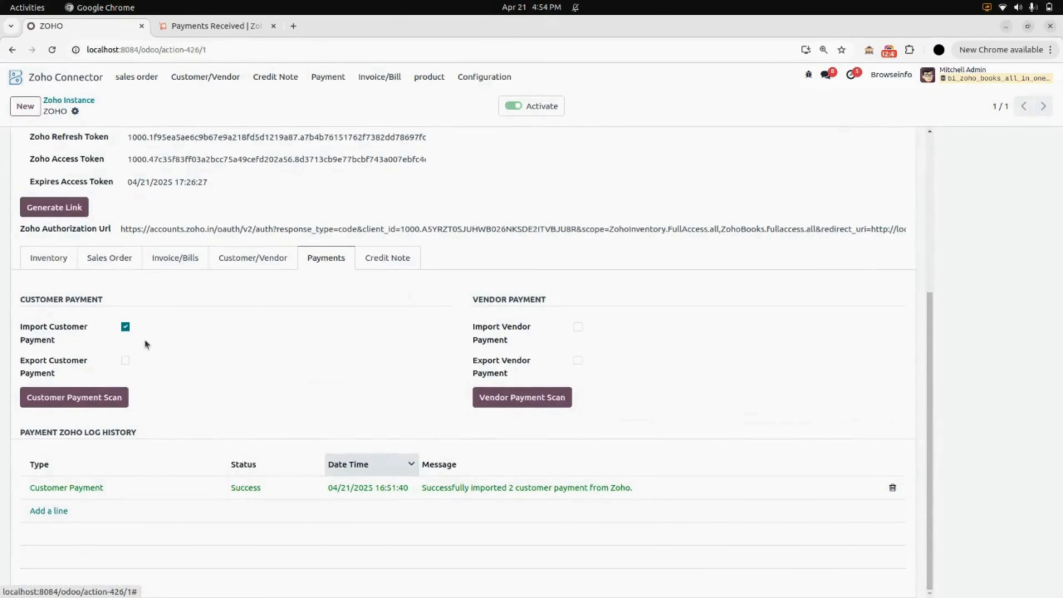
click(125, 327)
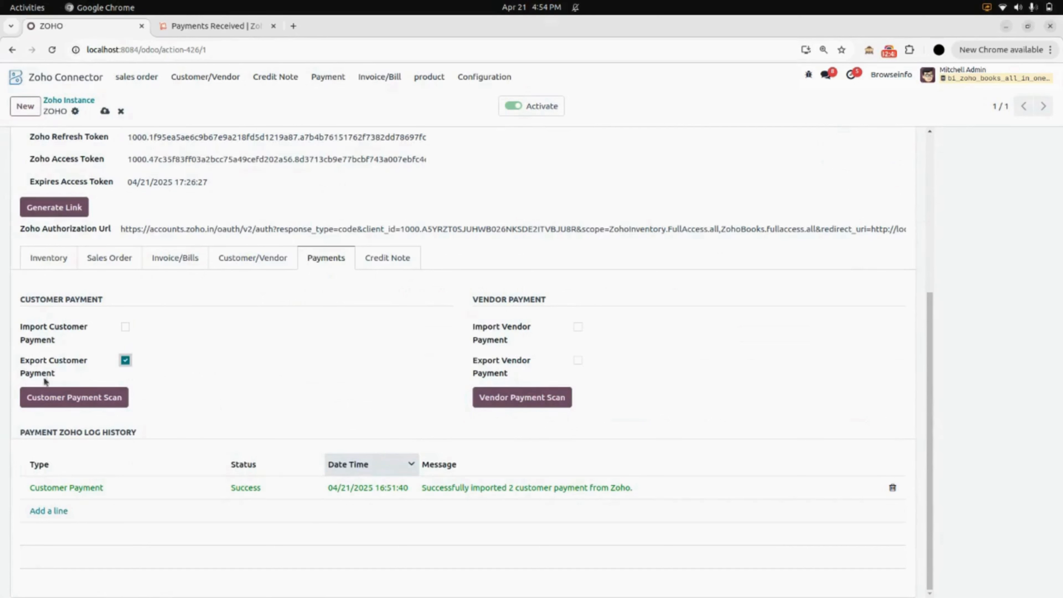
click(104, 112)
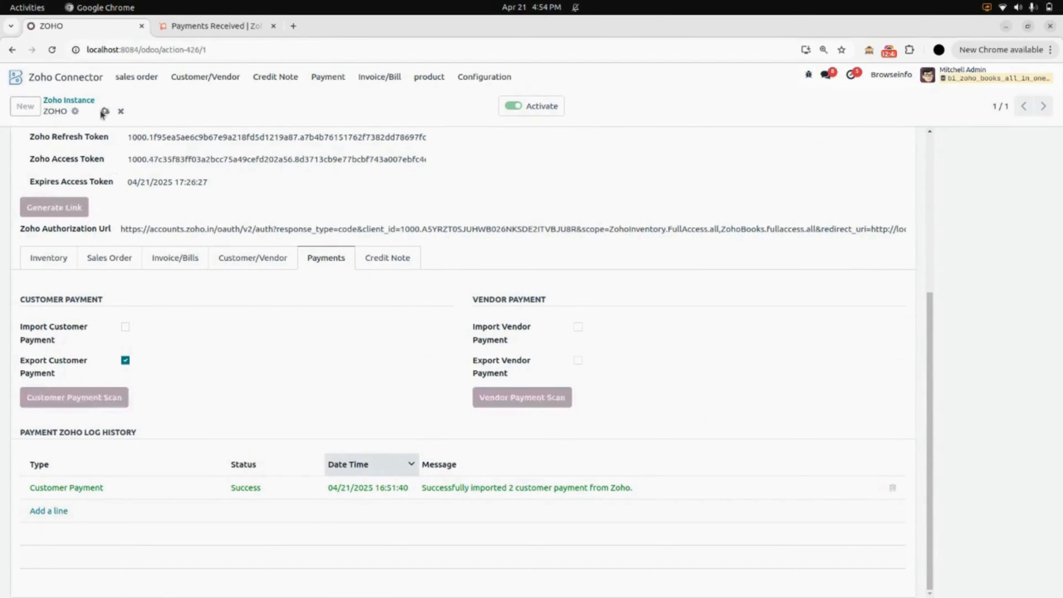
- Export the $500 Azure Interior and $1,200 Lumber Inc customer payments from the Invoicing app to Zoho
click(96, 79)
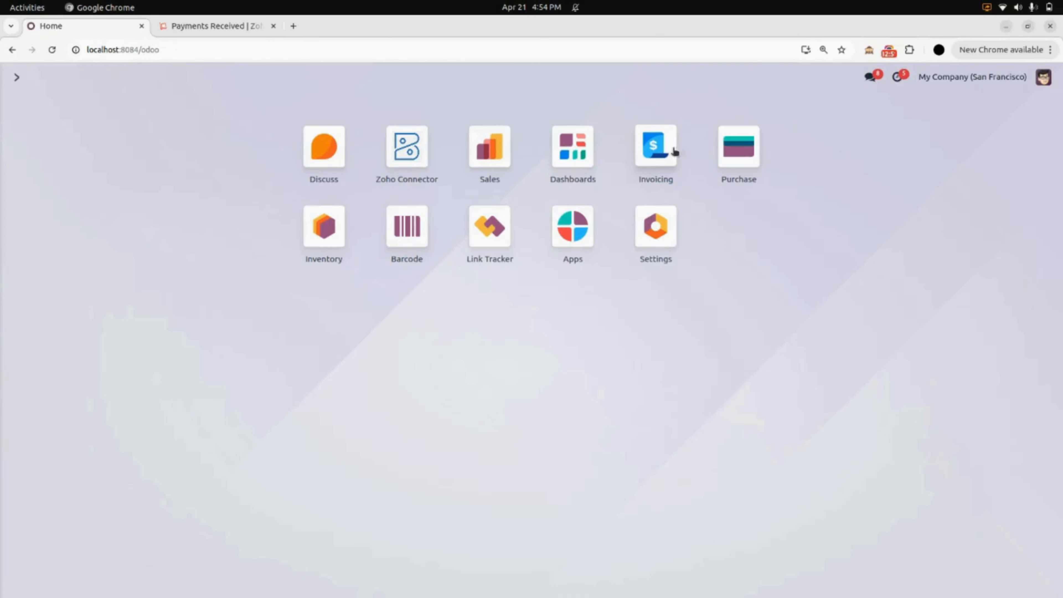
click(662, 163)
click(175, 81)
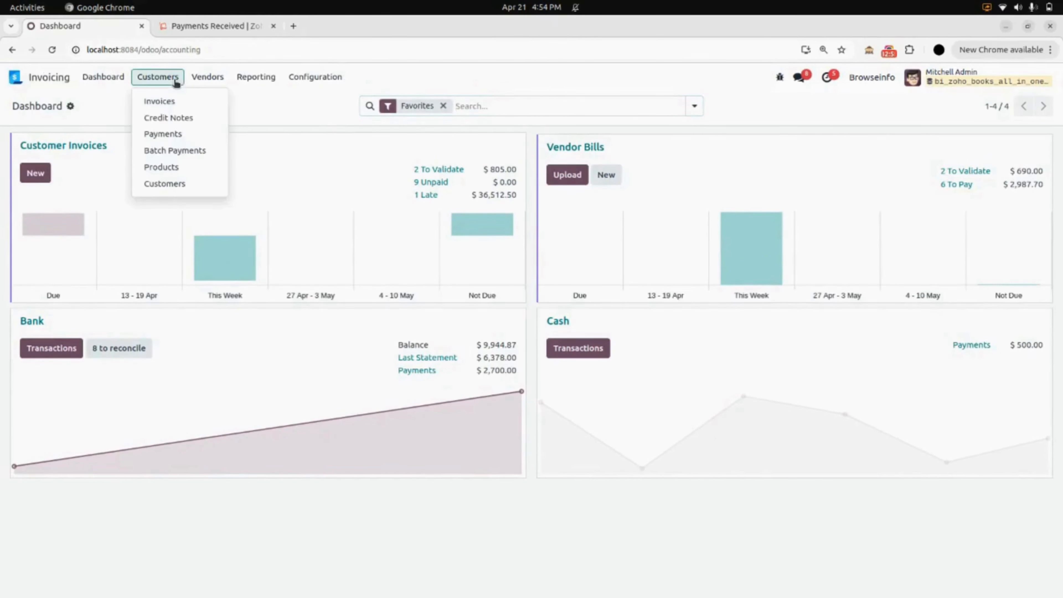
click(167, 135)
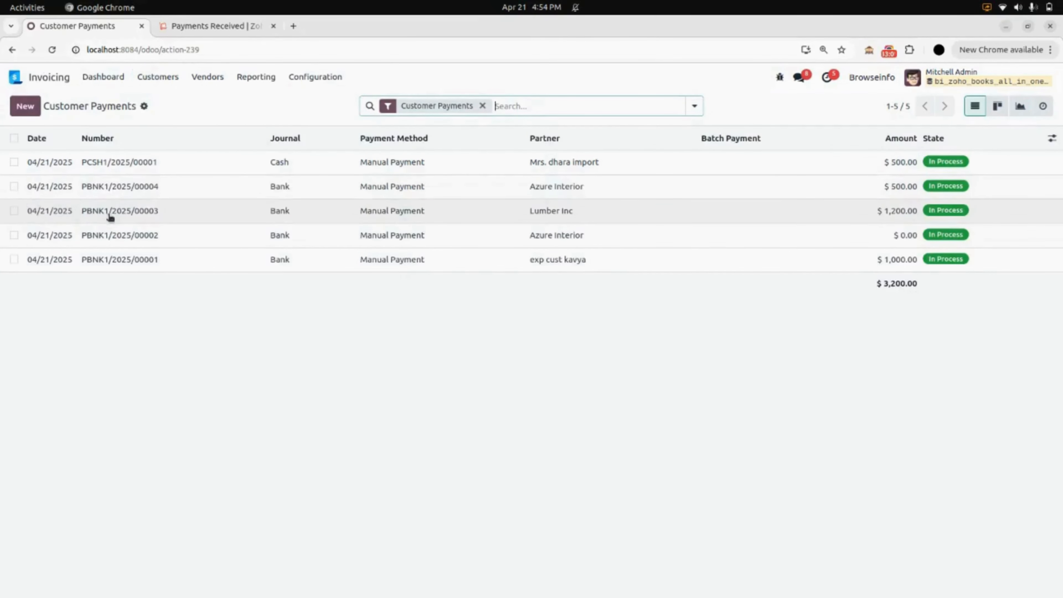
click(14, 186)
click(14, 211)
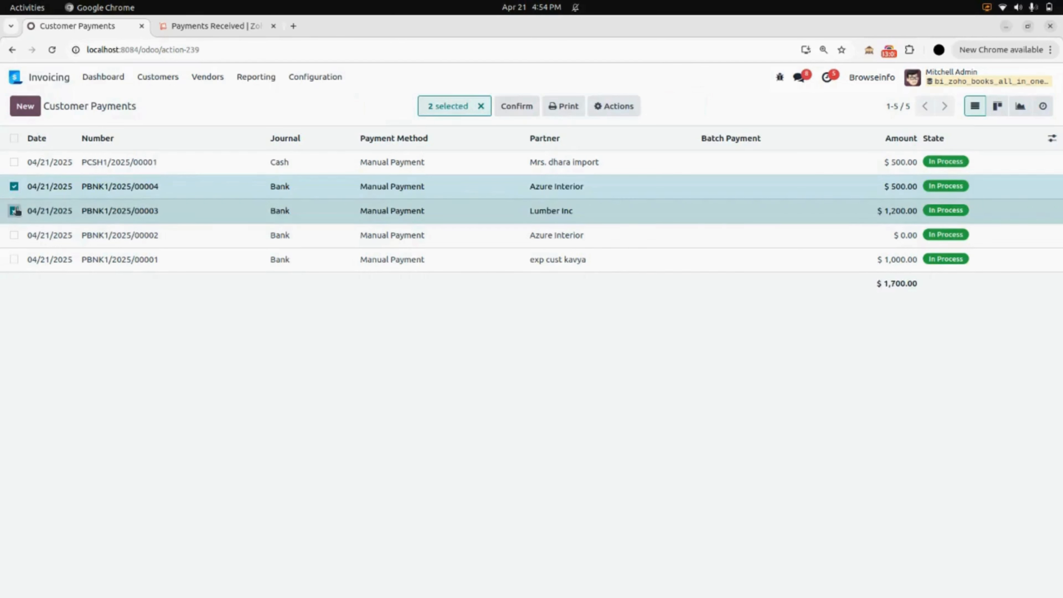
click(617, 108)
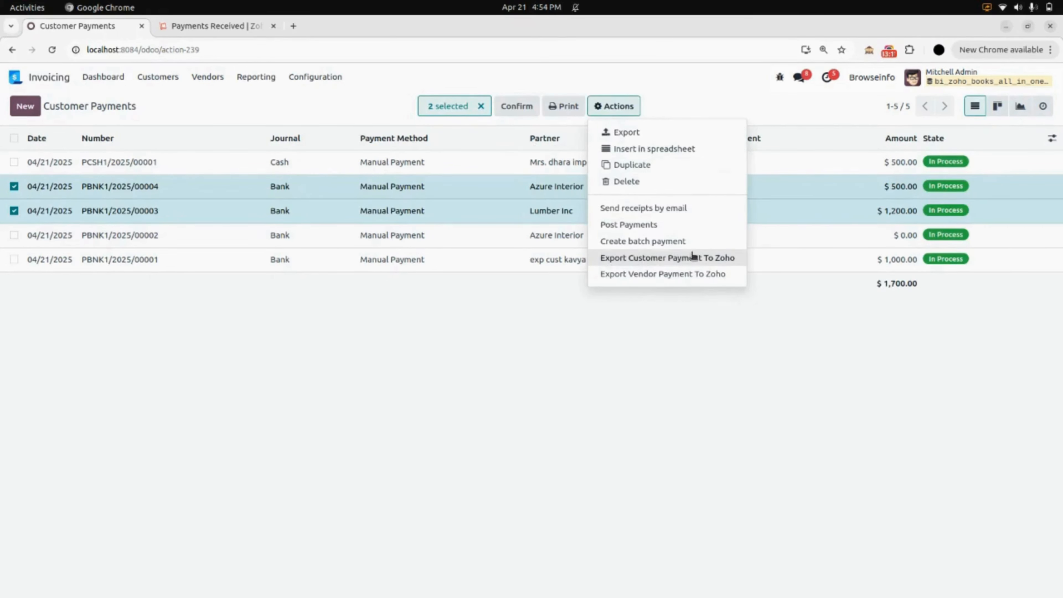
click(682, 266)
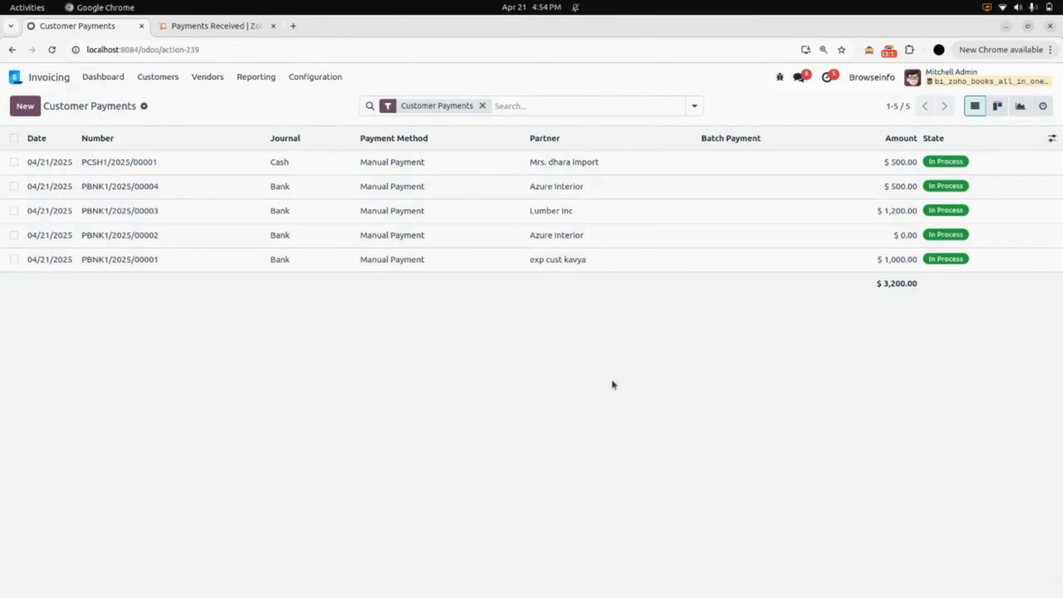
- Open the payment log history of the ZOHO instance in the Zoho Connector
click(64, 76)
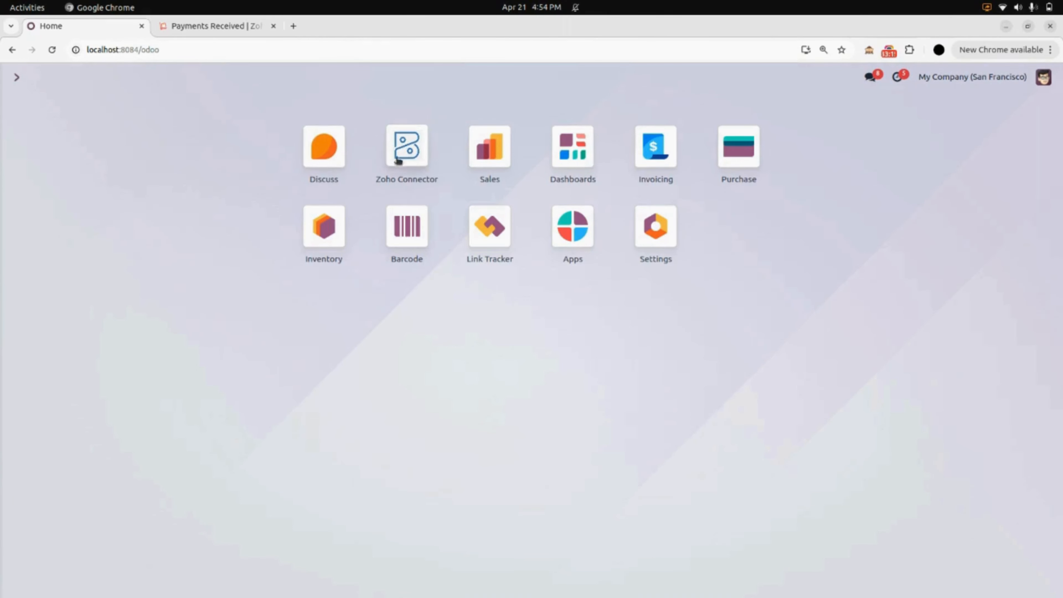
click(407, 153)
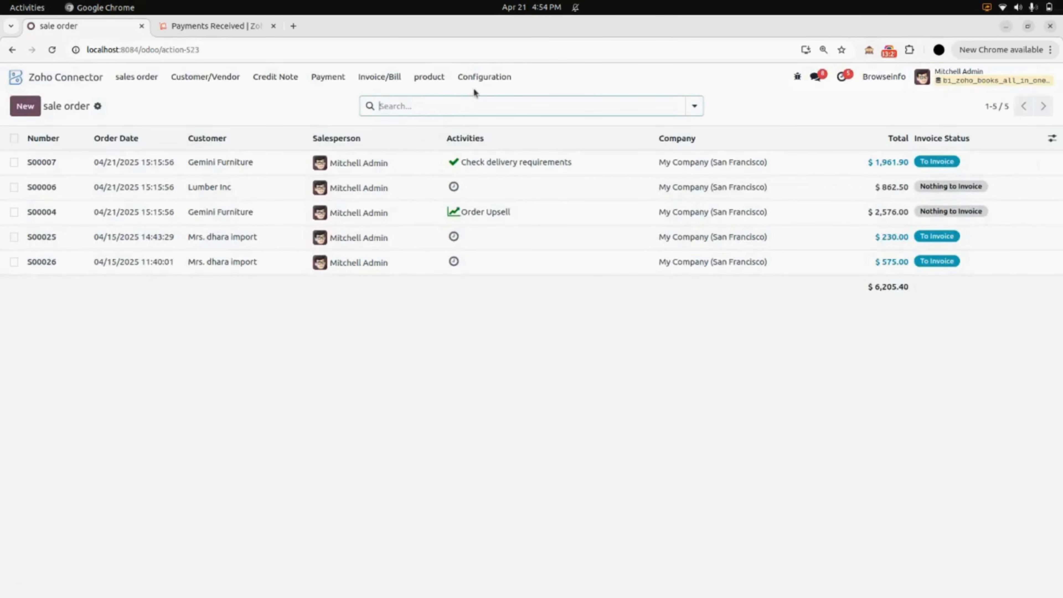
click(478, 79)
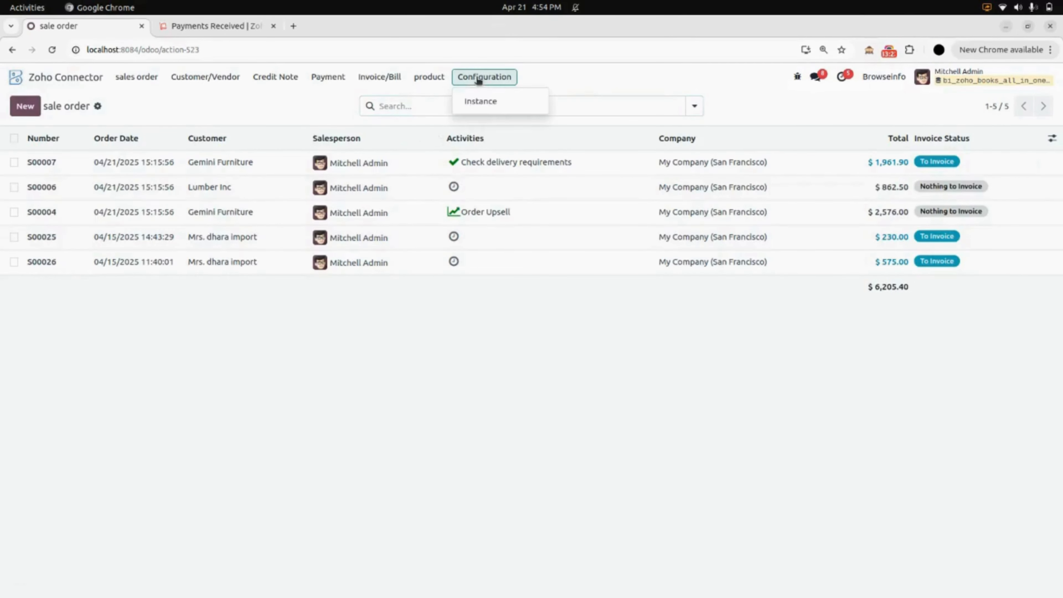
click(486, 101)
click(175, 178)
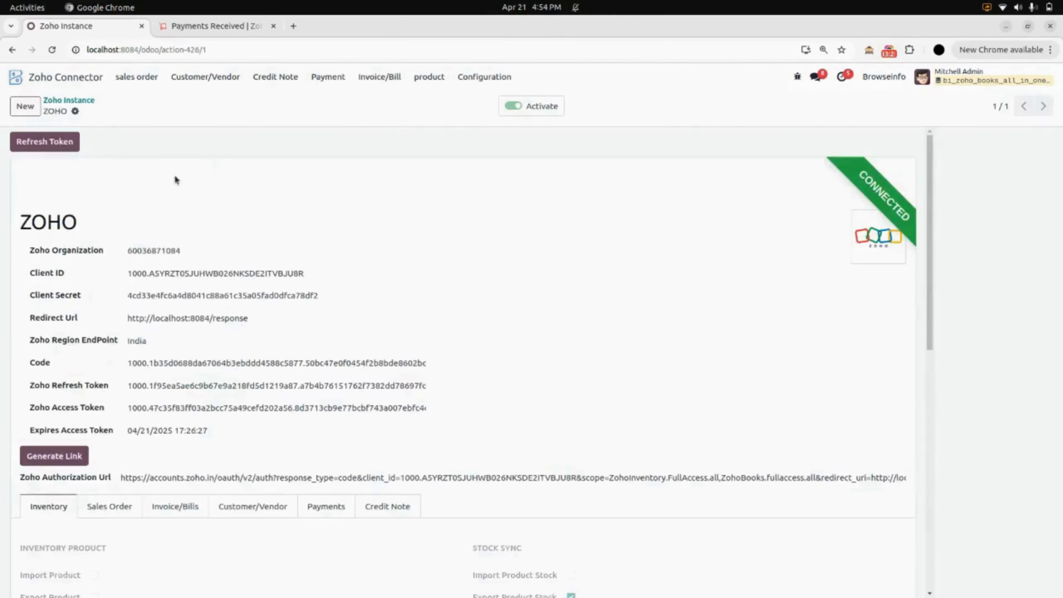
scroll(200, 323, down, 5)
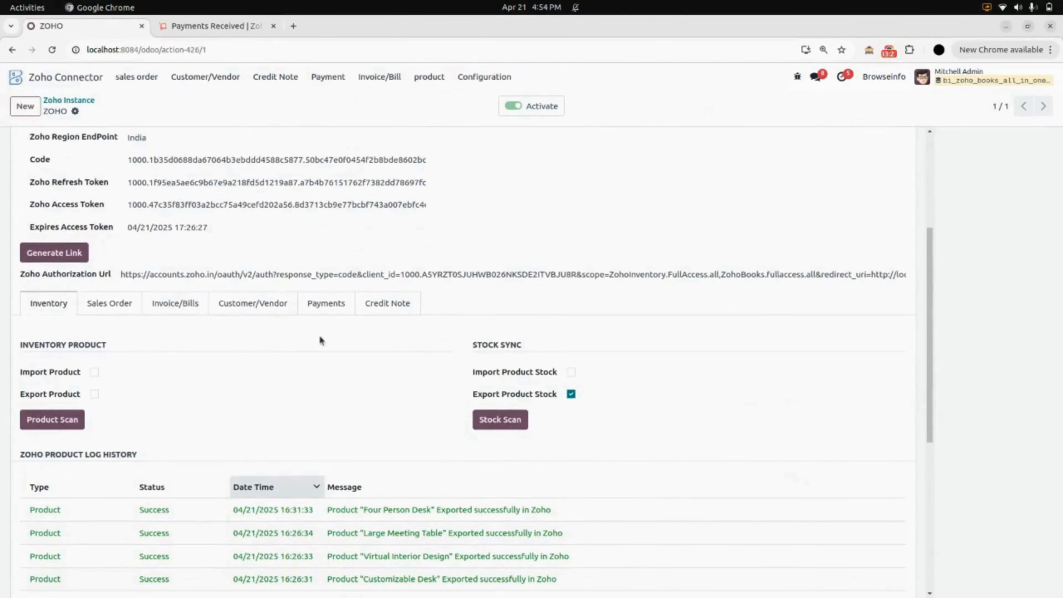
click(337, 303)
scroll(337, 307, down, 1)
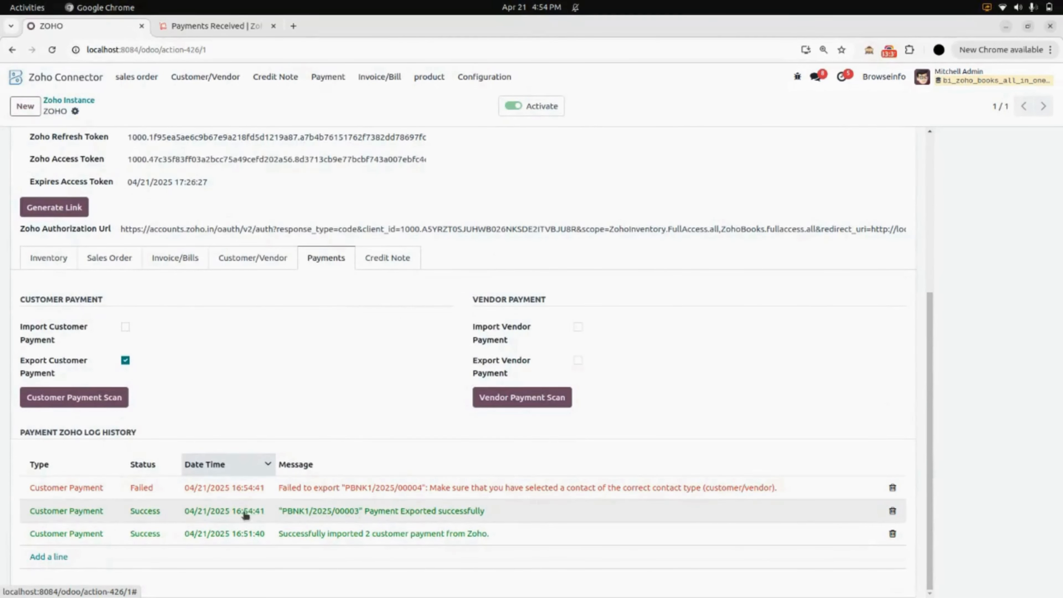
- Review the customer payment log entry for exported payment PBNK1/2025/00003, including its linked payment record, and close it
click(373, 512)
scroll(372, 509, down, 5)
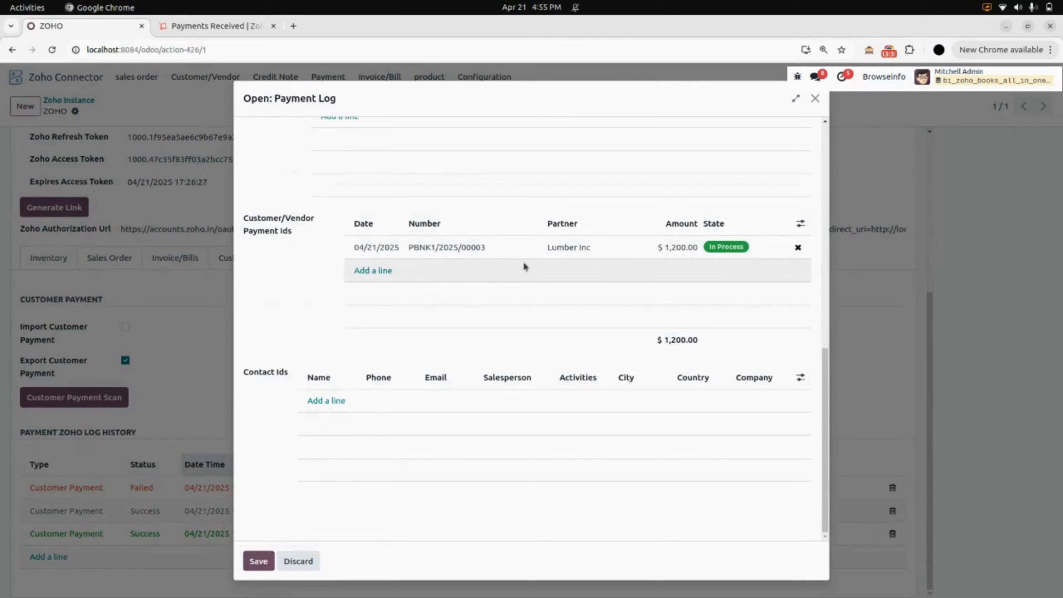
click(814, 98)
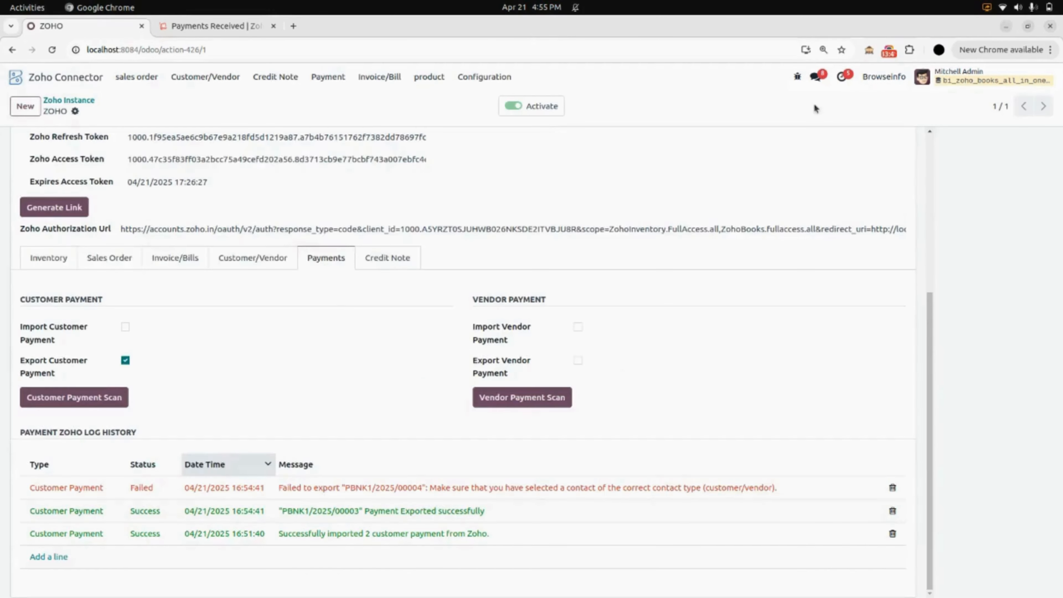
- Switch to Zoho Inventory and examine the receipt of the exported Lumber Inc payment in Payments Received
click(258, 28)
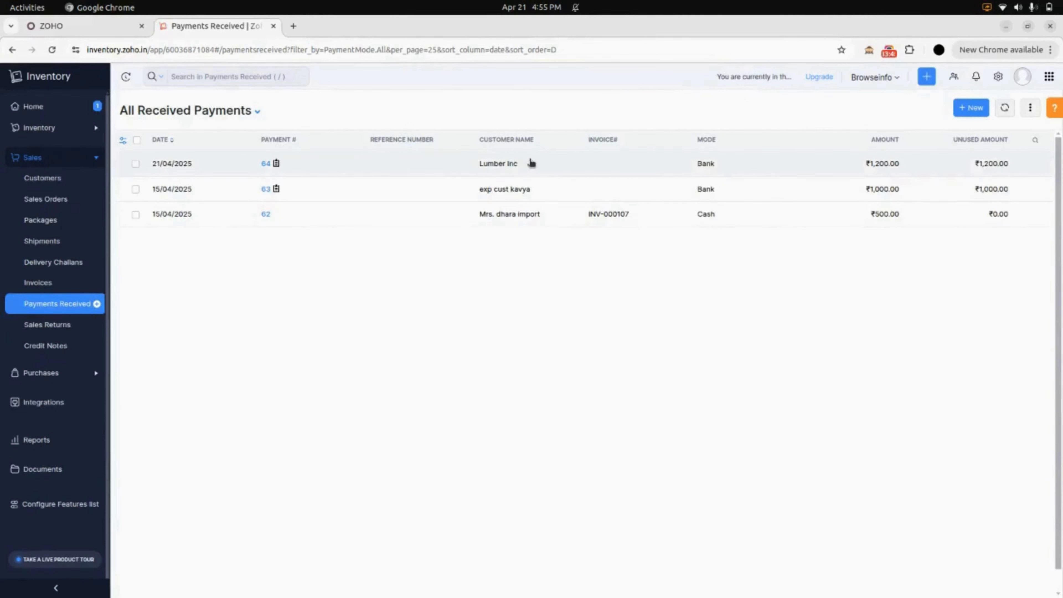
click(590, 169)
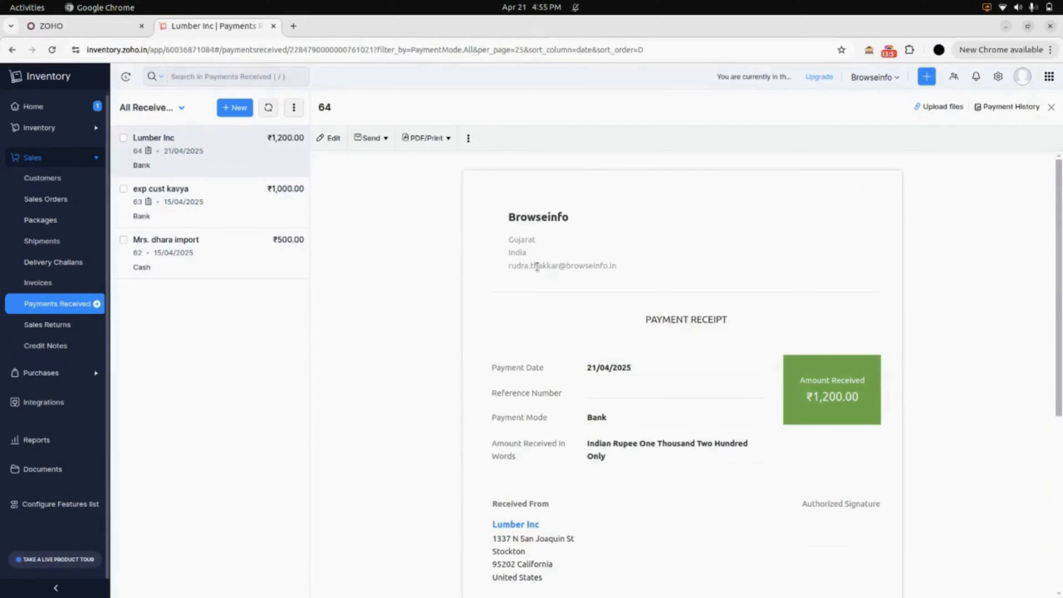
scroll(537, 267, down, 5)
scroll(537, 267, up, 5)
- Back in Odoo's ZOHO instance, disable Export Customer Payment, enable Import Vendor Payment, and save the instance
click(86, 31)
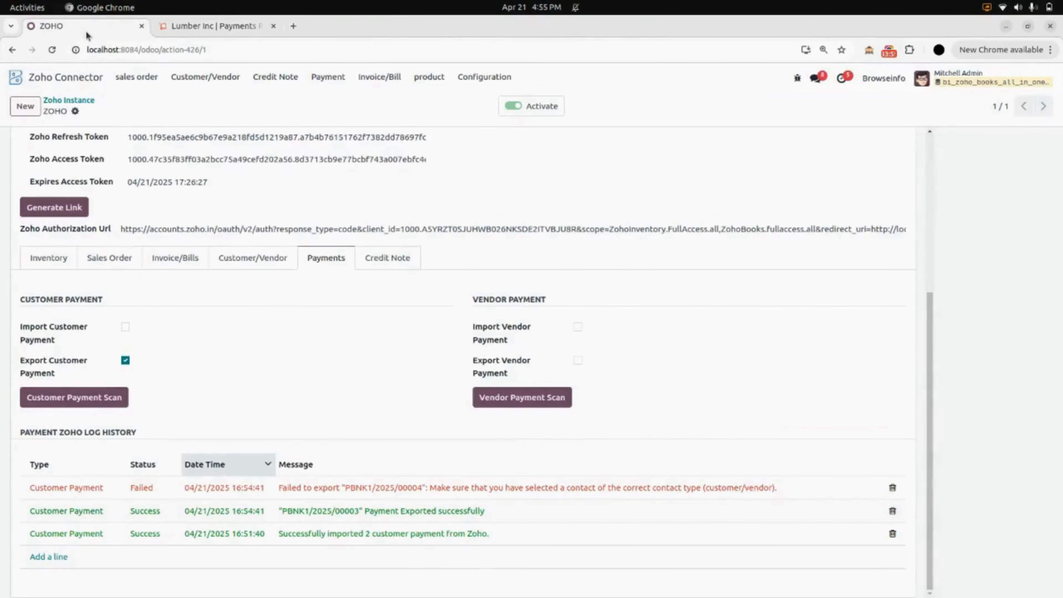
click(126, 360)
click(578, 327)
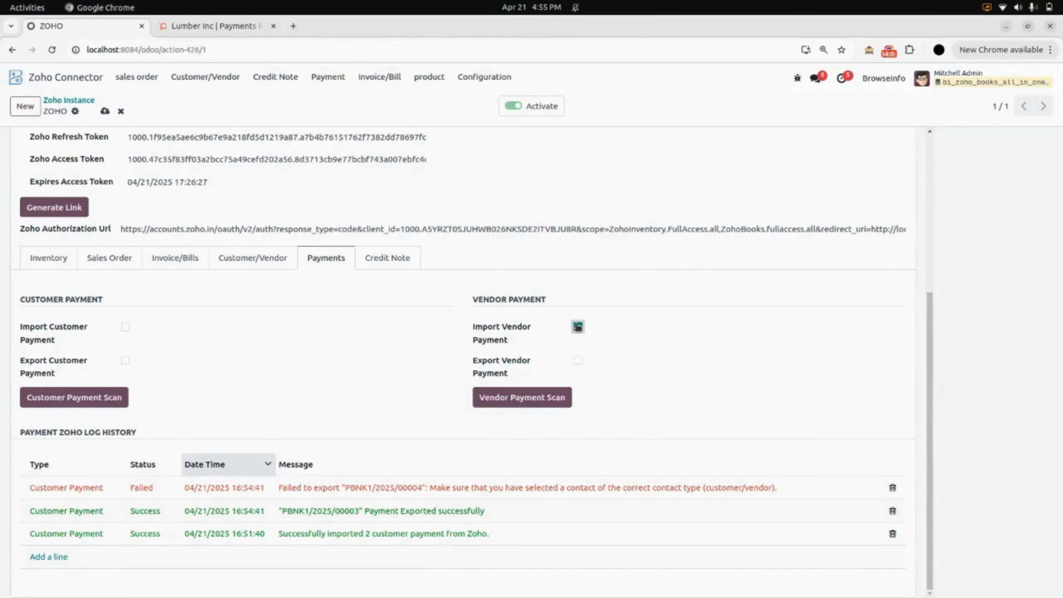
click(105, 111)
- Run the vendor payment scan to import from Zoho, and review the linked payment in its new log entry
click(551, 404)
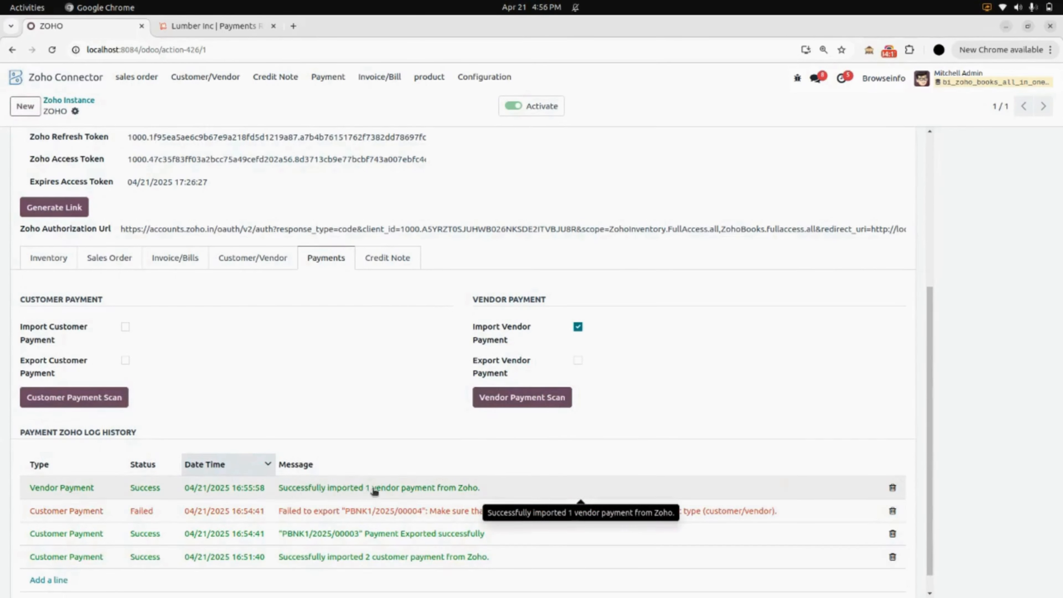
click(478, 488)
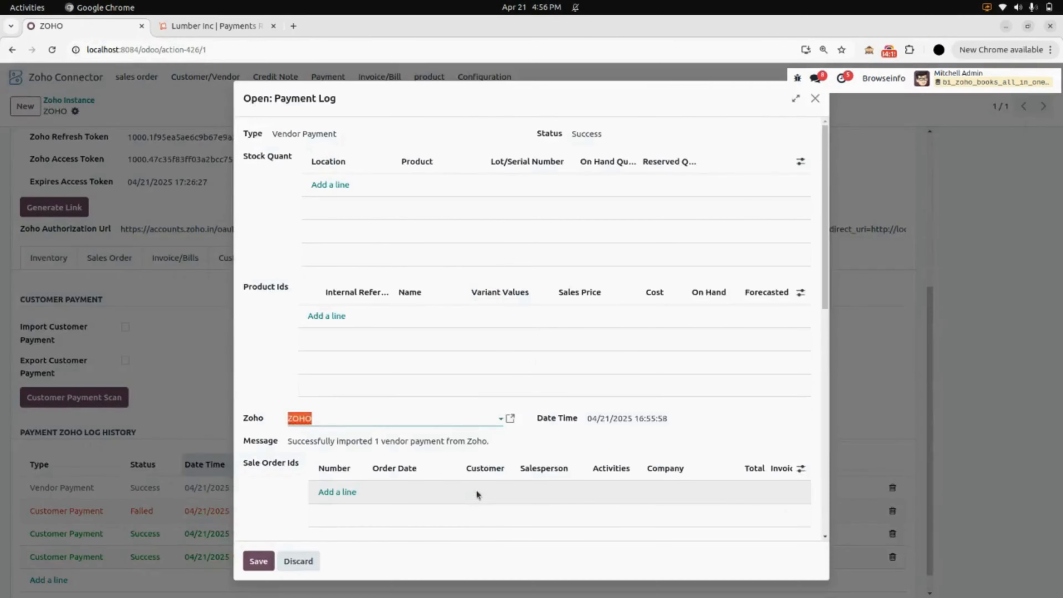
scroll(476, 490, down, 8)
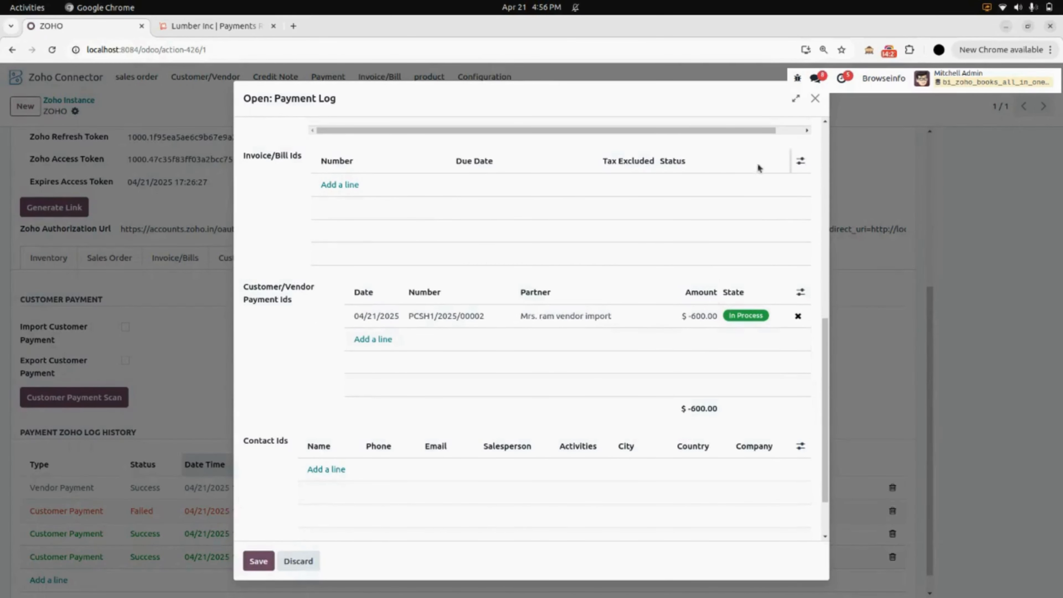
click(815, 99)
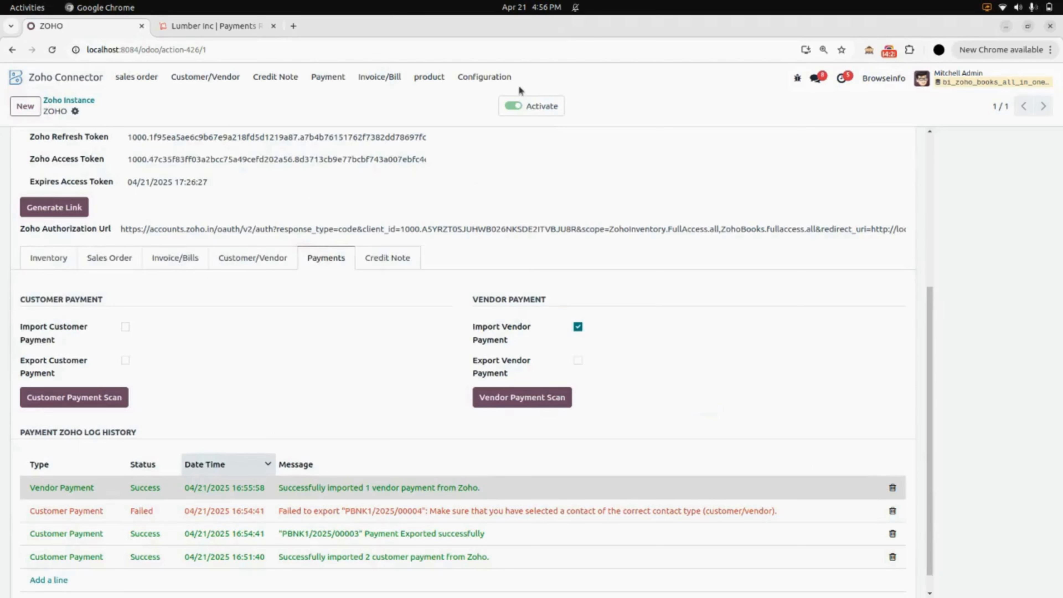
- Open the imported vendor payment from the Zoho Connector's Zoho Vendor Payment list
click(339, 79)
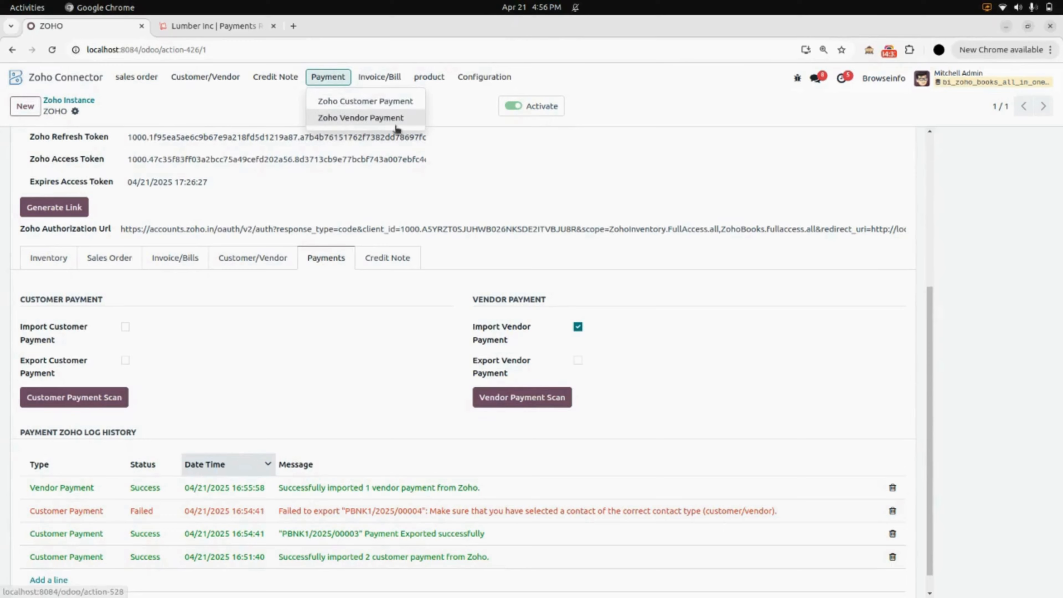
click(362, 122)
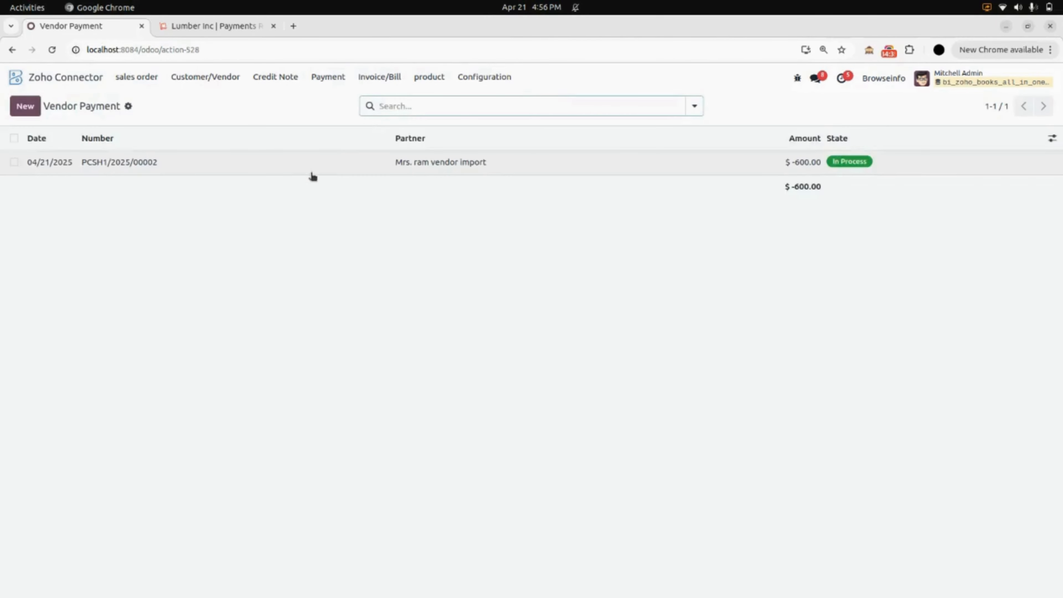
click(212, 169)
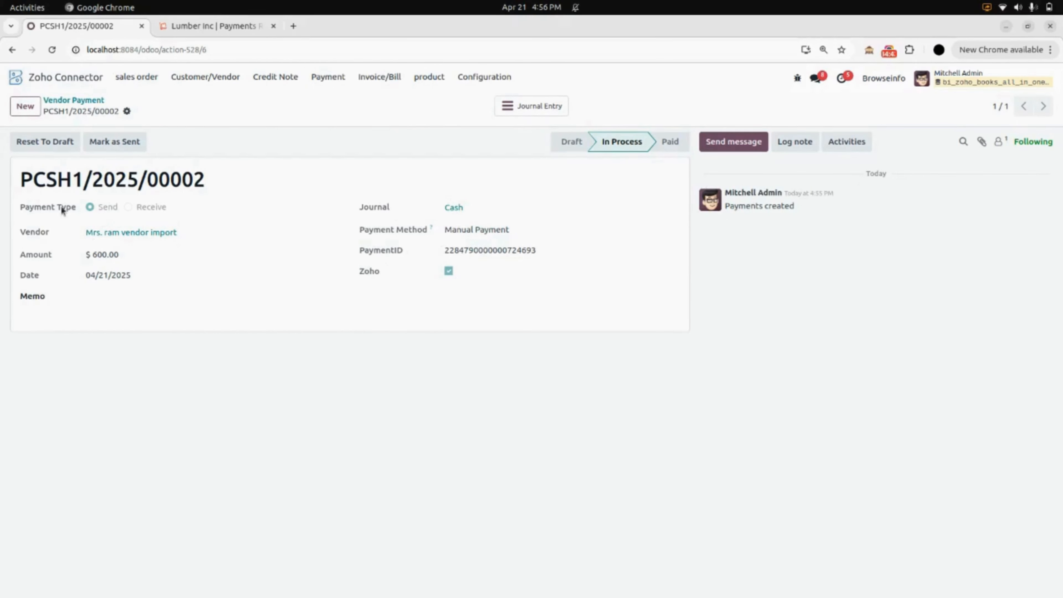
- Open the same imported vendor payment from the Invoicing app's vendor payment list to check its details
click(63, 80)
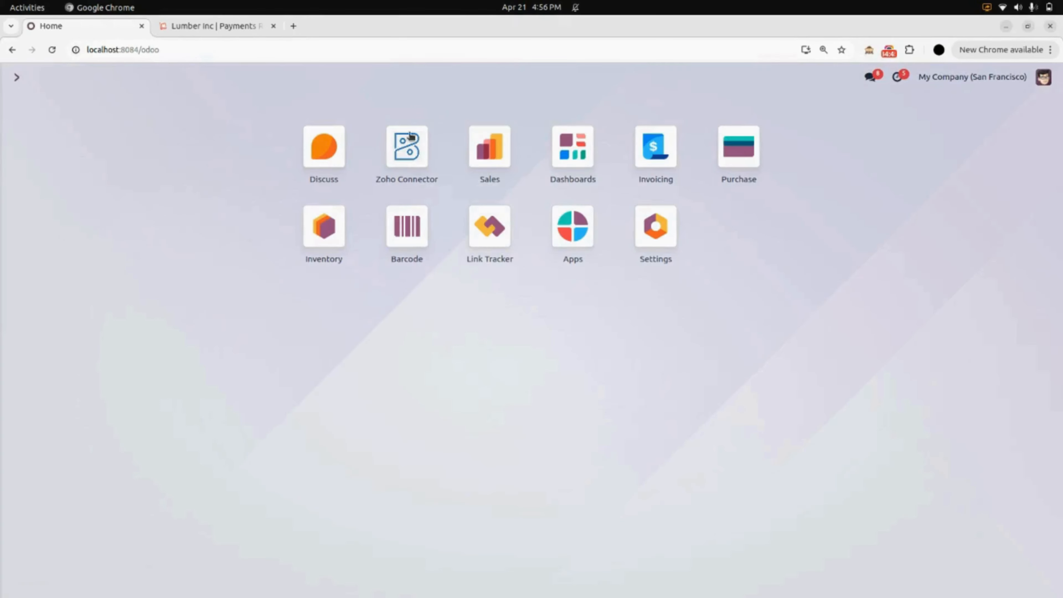
click(662, 167)
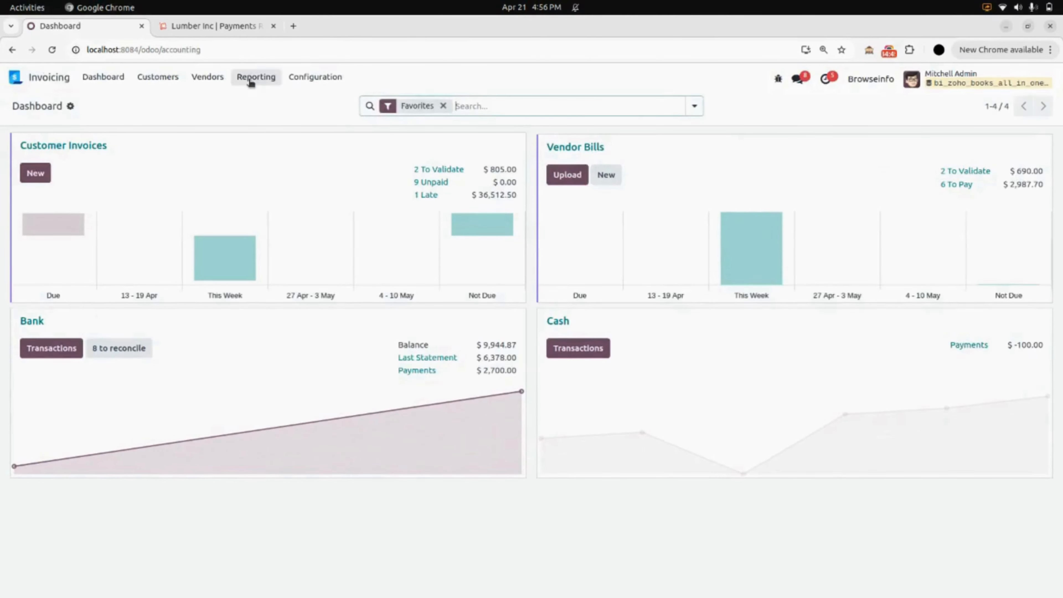
click(223, 79)
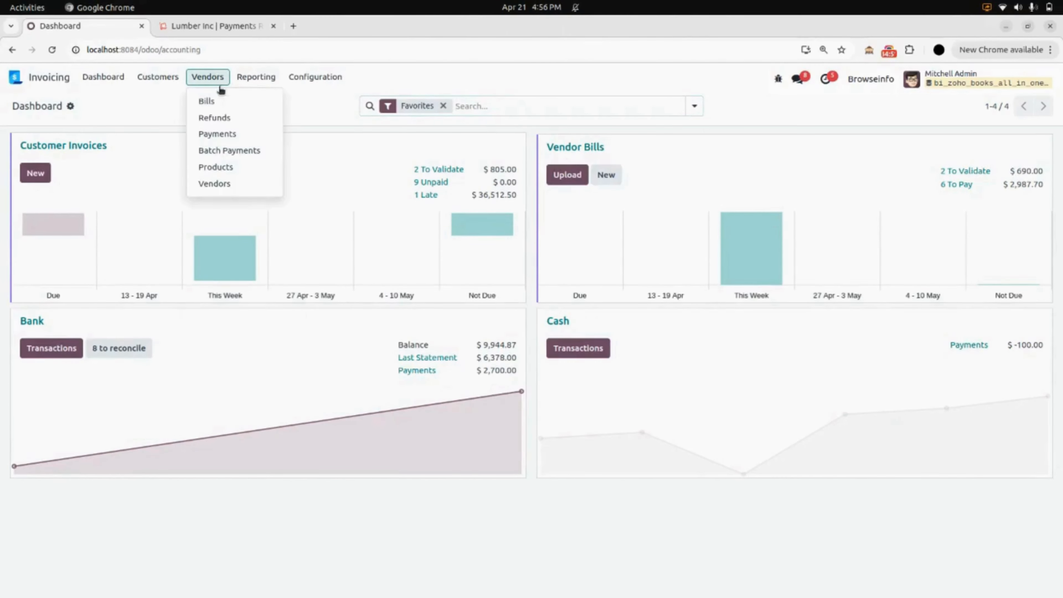
click(236, 134)
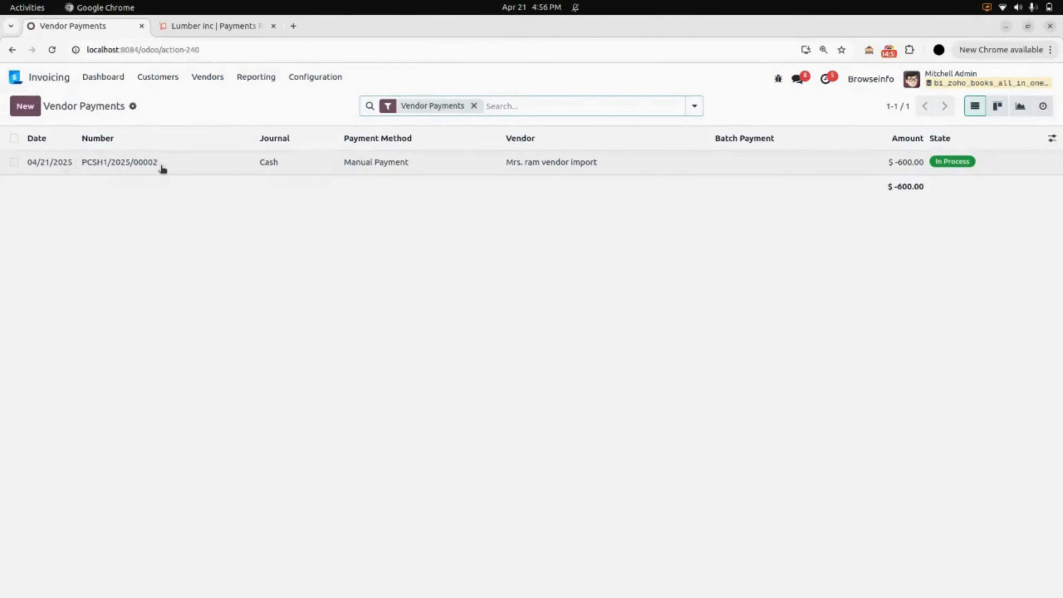
click(205, 171)
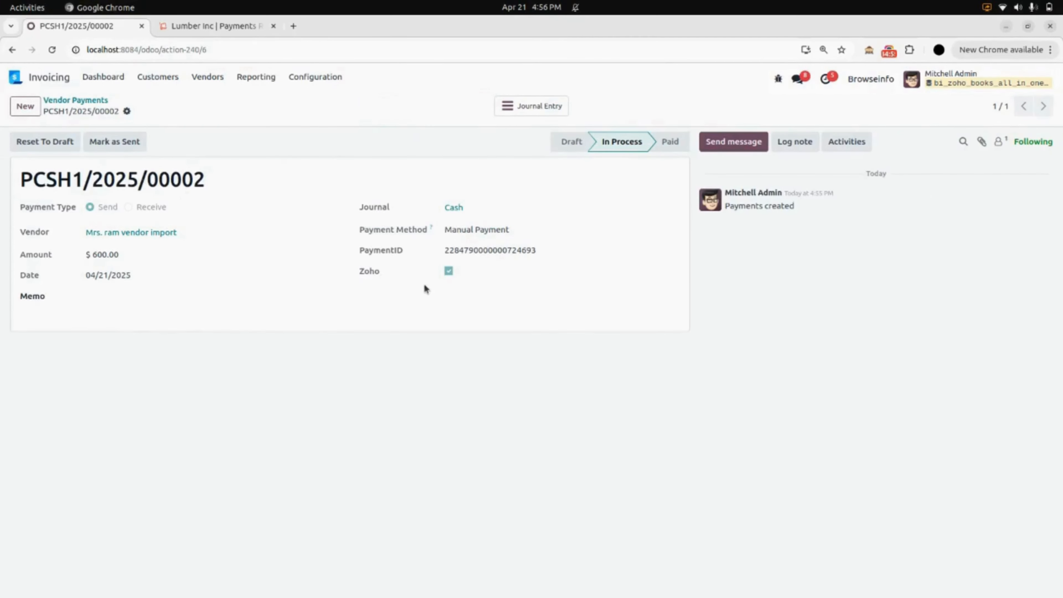
- In the Zoho Connector's ZOHO instance, disable Import Vendor Payment, enable Export Vendor Payment, and save the instance
click(41, 80)
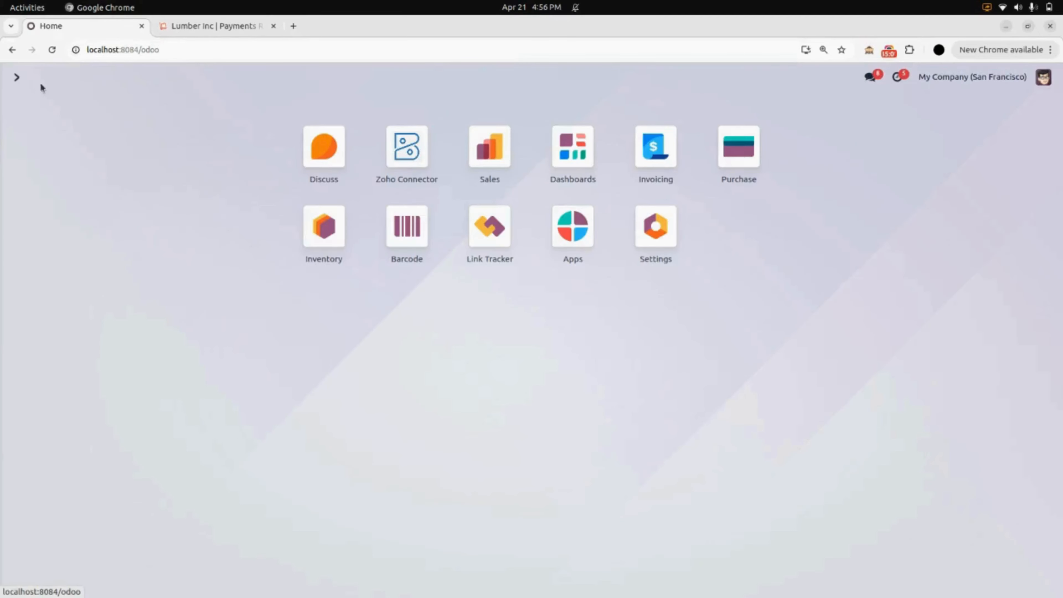
click(410, 151)
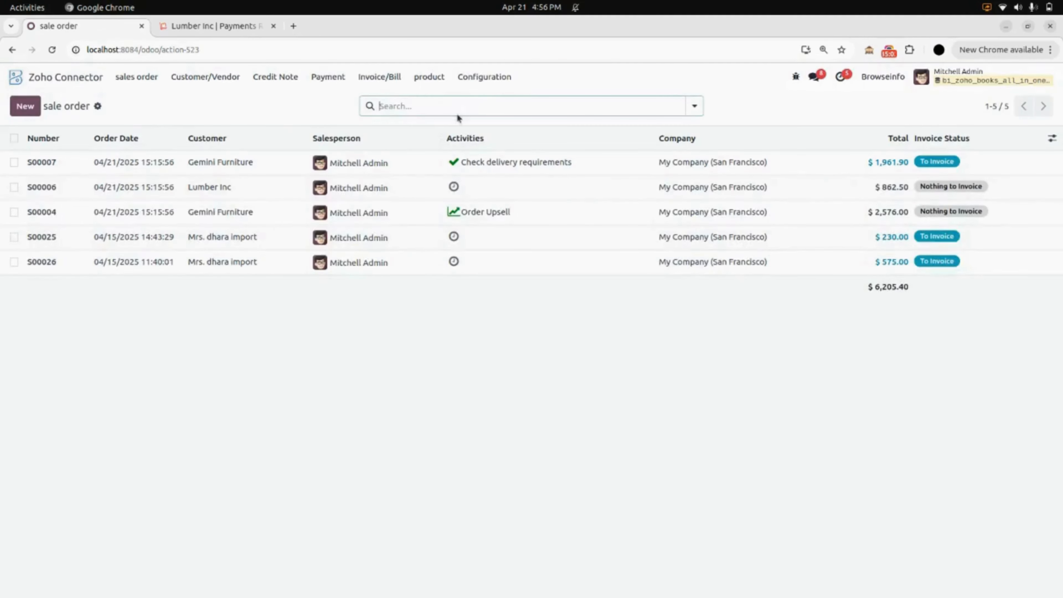
click(497, 76)
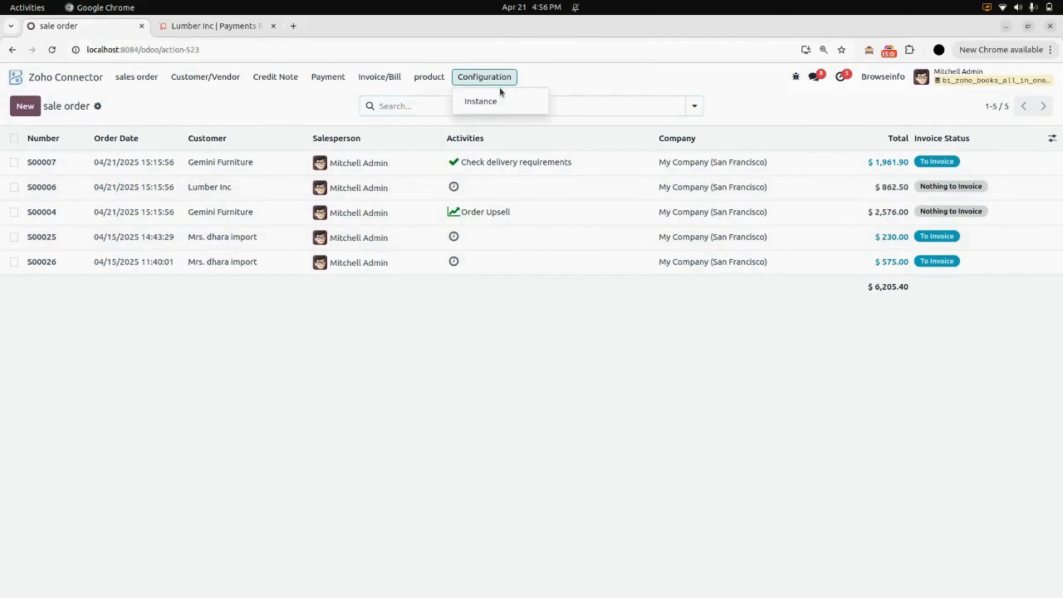
click(502, 101)
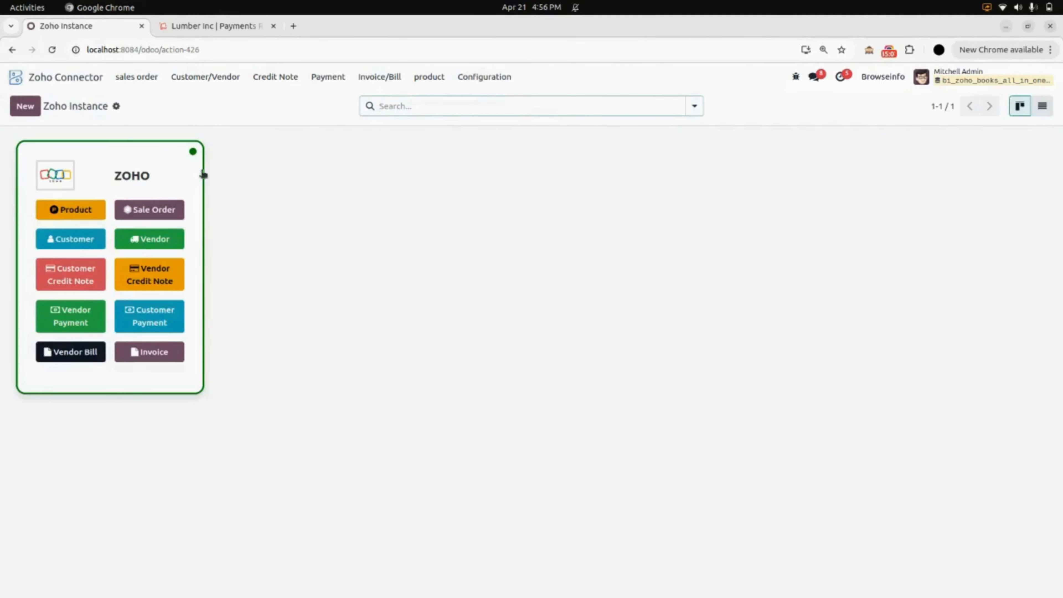
click(181, 178)
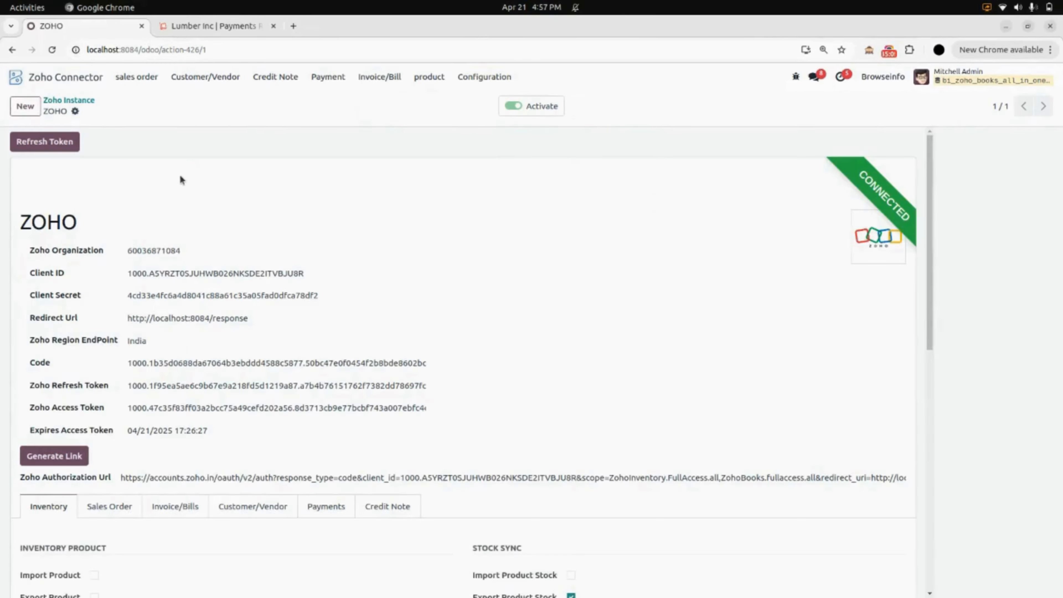
click(320, 506)
scroll(319, 506, down, 3)
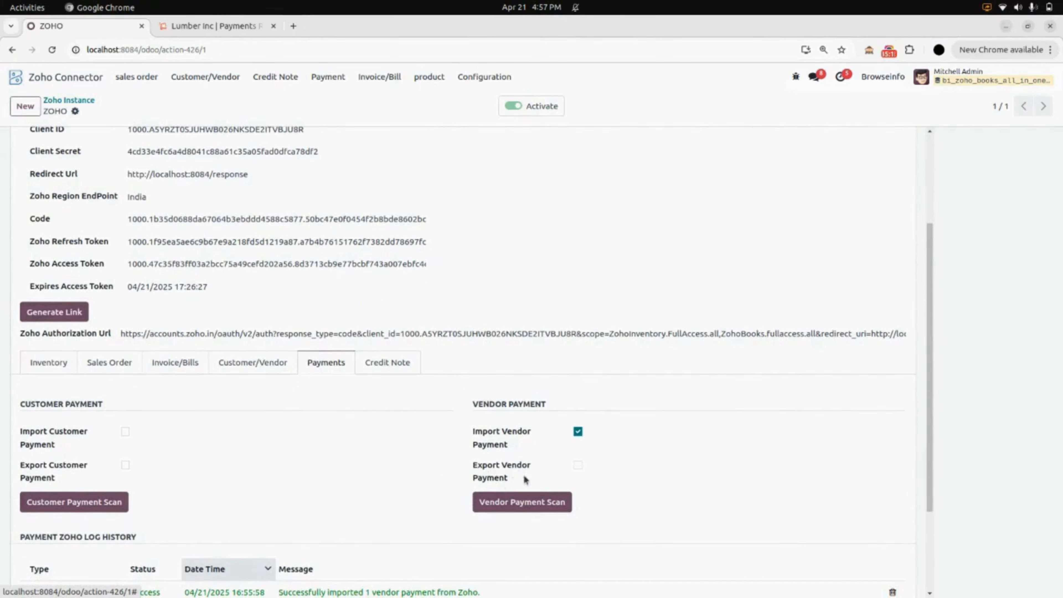
click(578, 466)
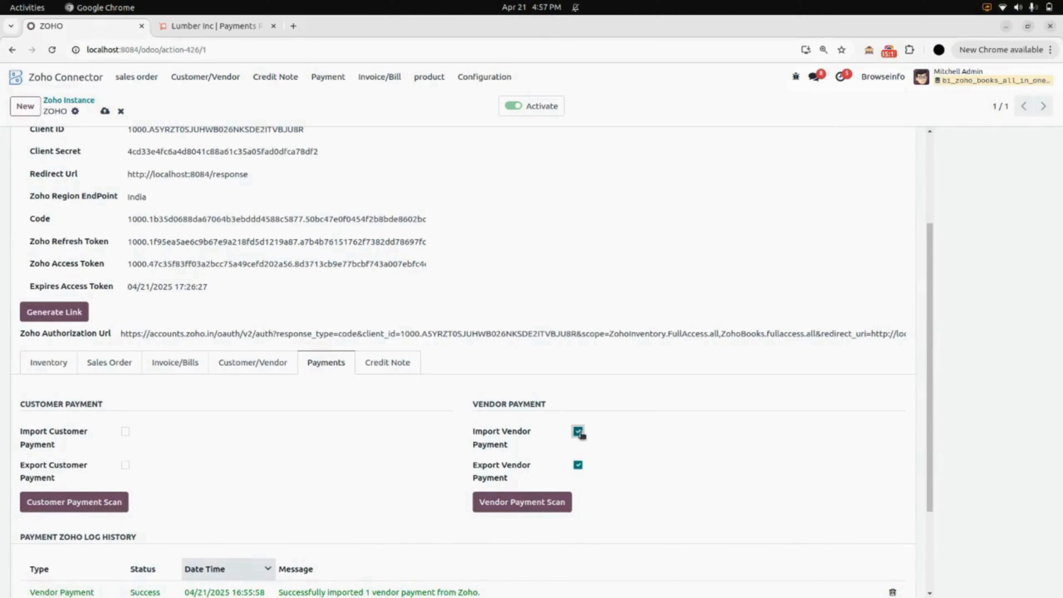
click(105, 111)
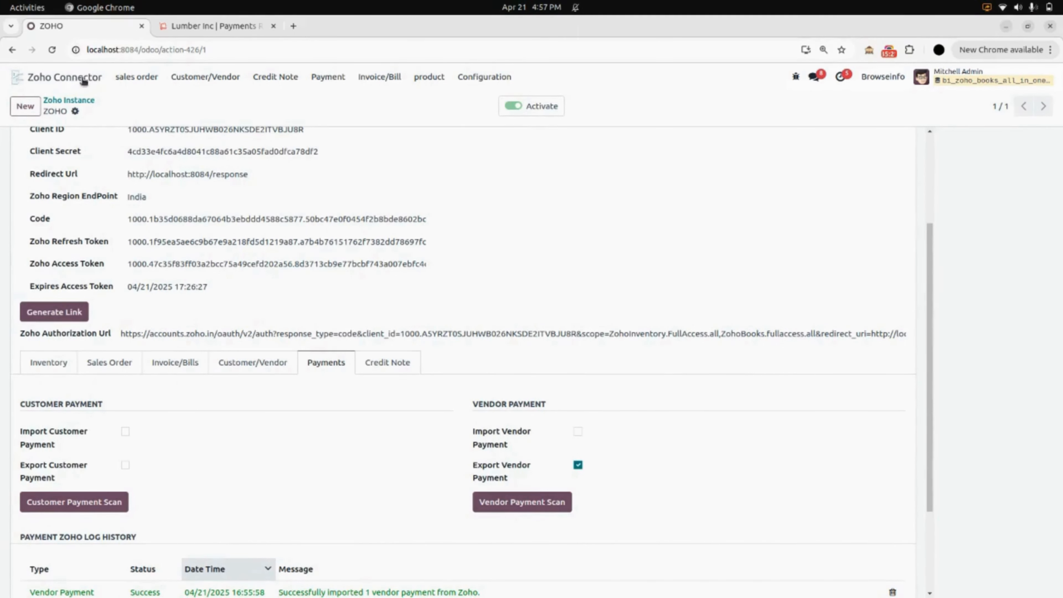
- In the Invoicing app's vendor payments list, export the $2,100.00 Azure Interior payment to Zoho
click(16, 77)
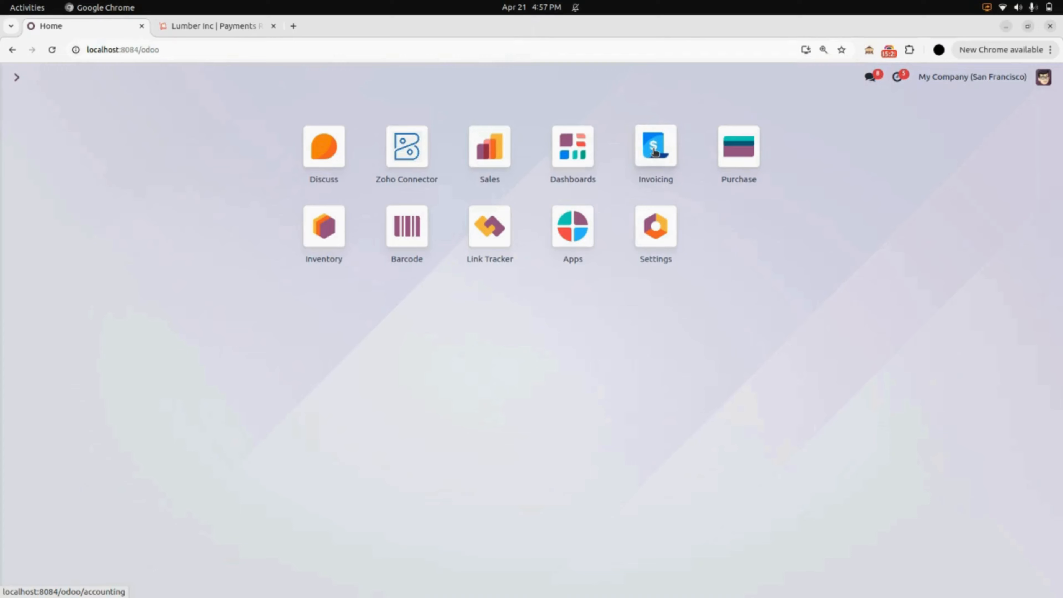
click(656, 161)
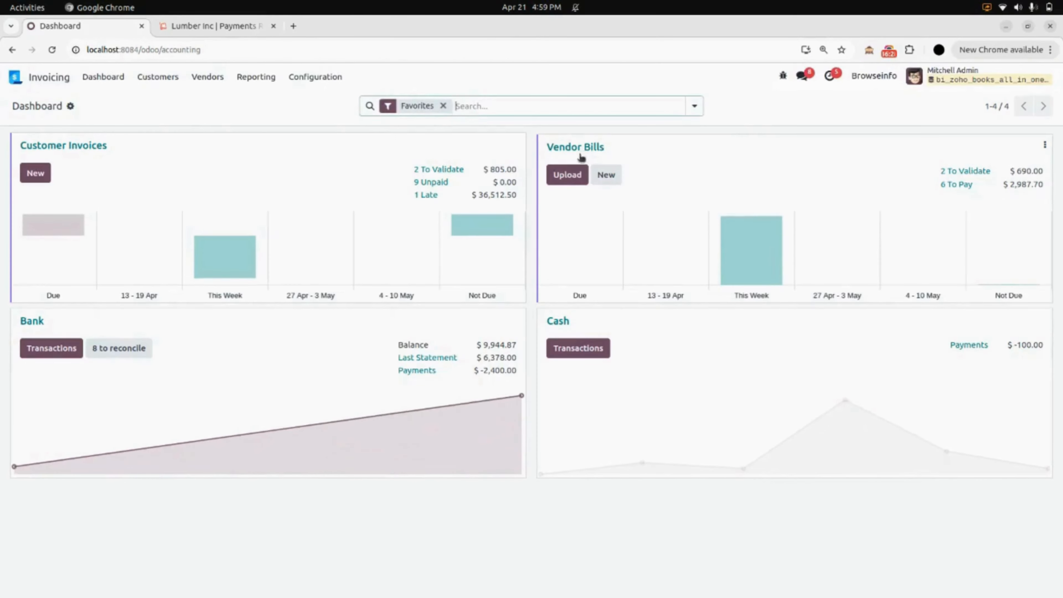
click(199, 78)
click(217, 134)
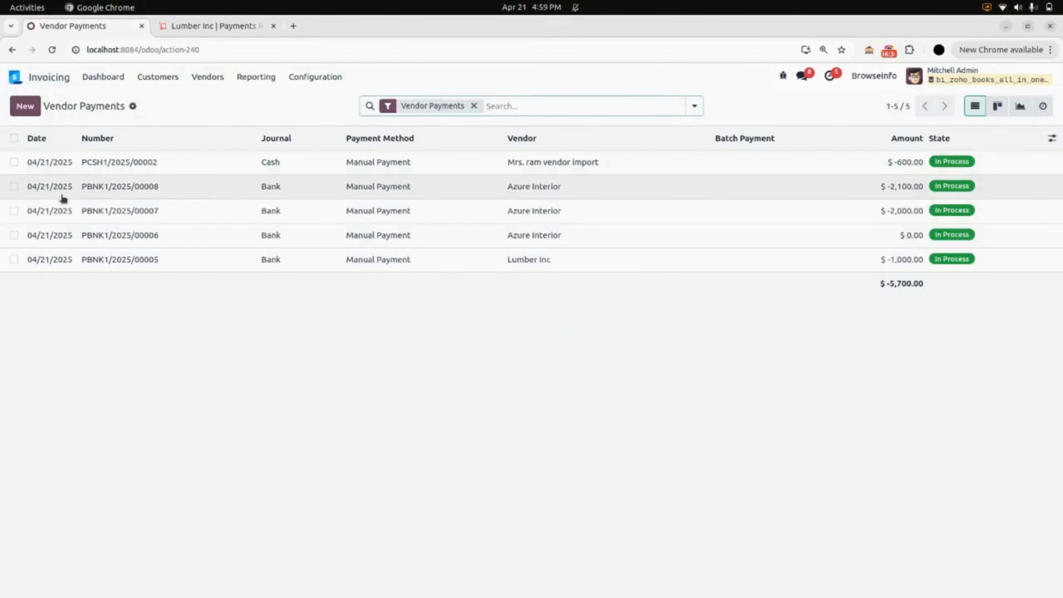
click(13, 188)
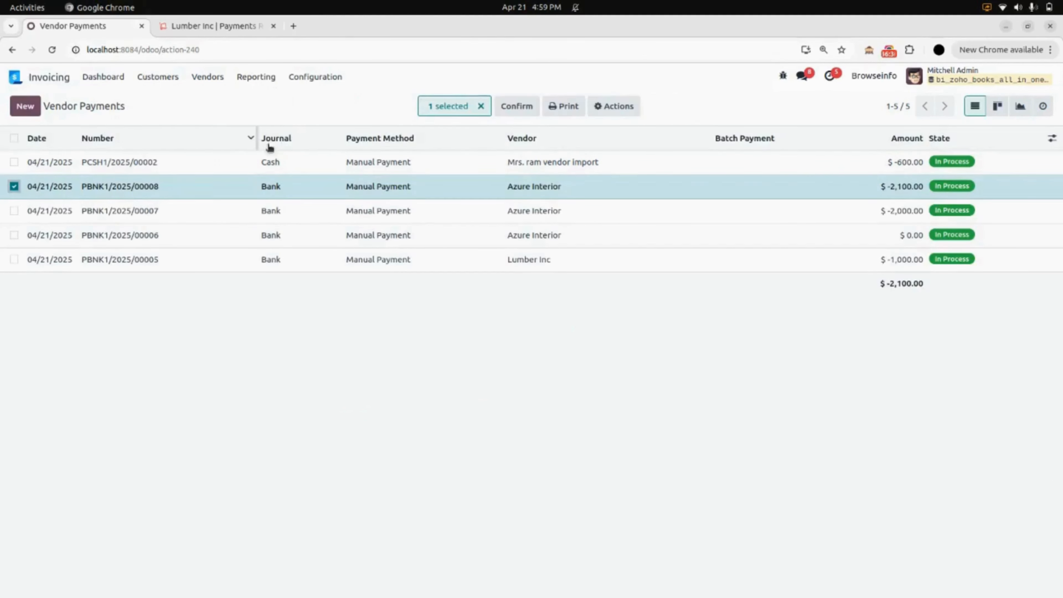
click(599, 105)
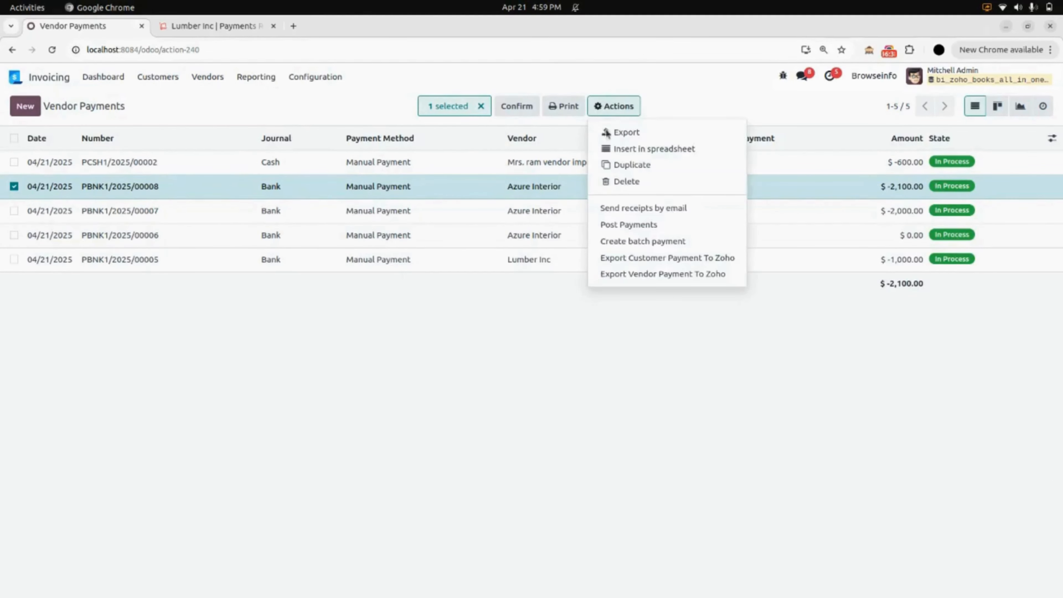
click(651, 275)
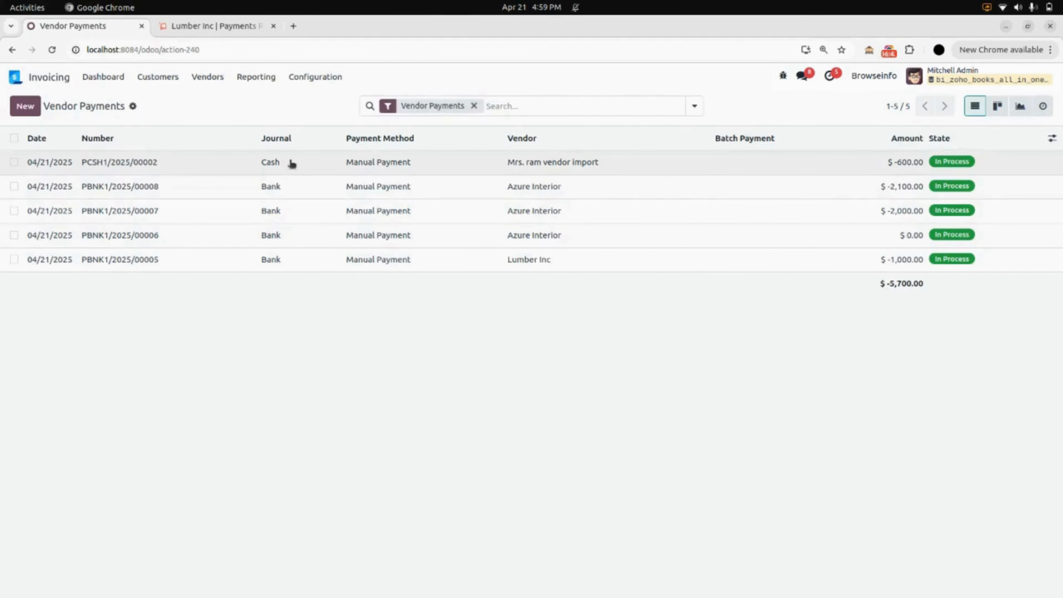
- Reopen the Zoho Connector's ZOHO instance and bring up its payment log history
click(56, 82)
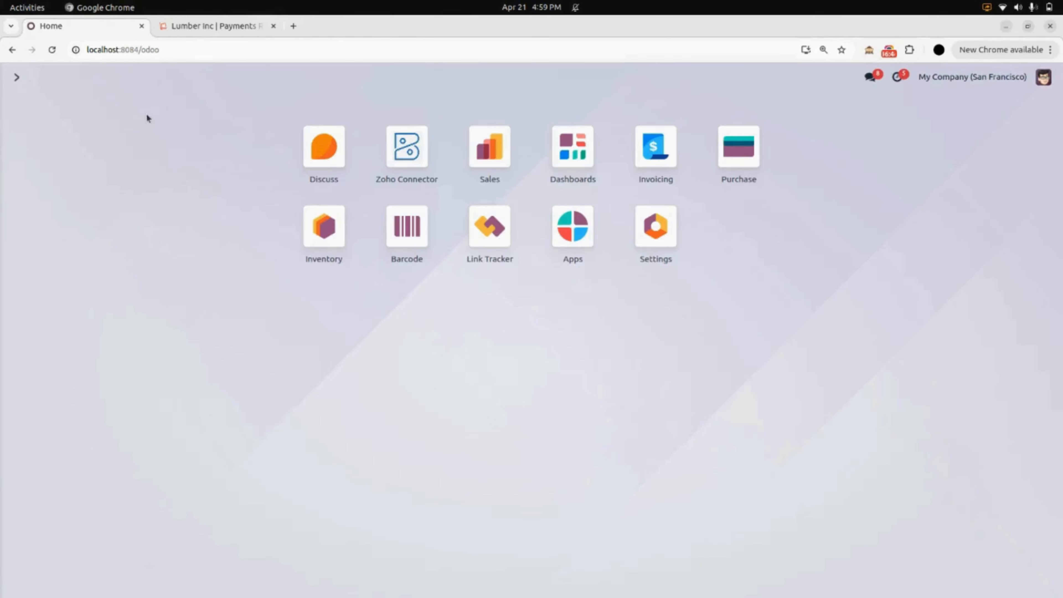
click(397, 149)
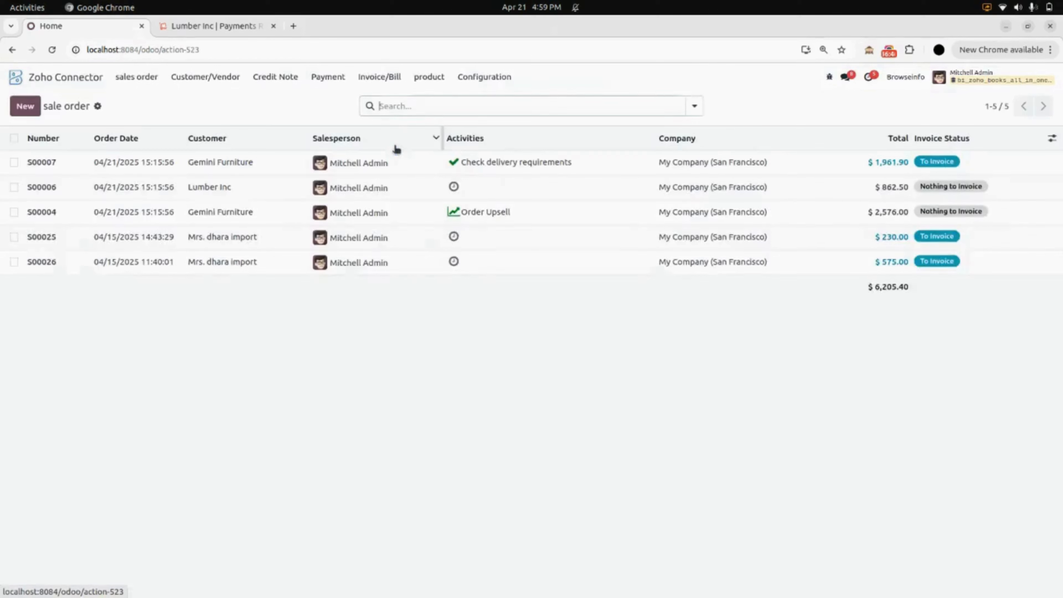
click(484, 77)
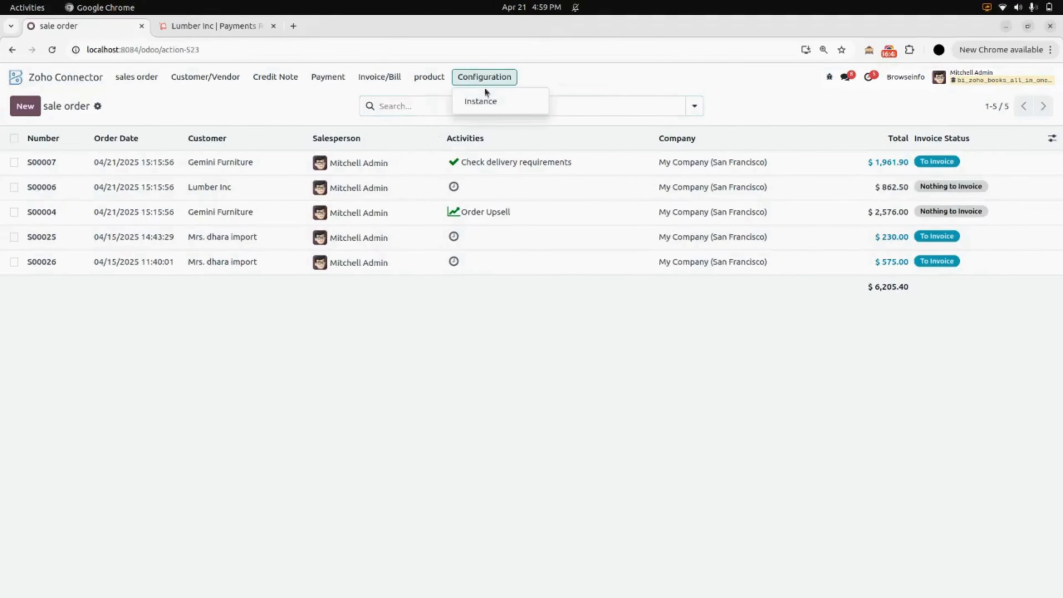
click(488, 101)
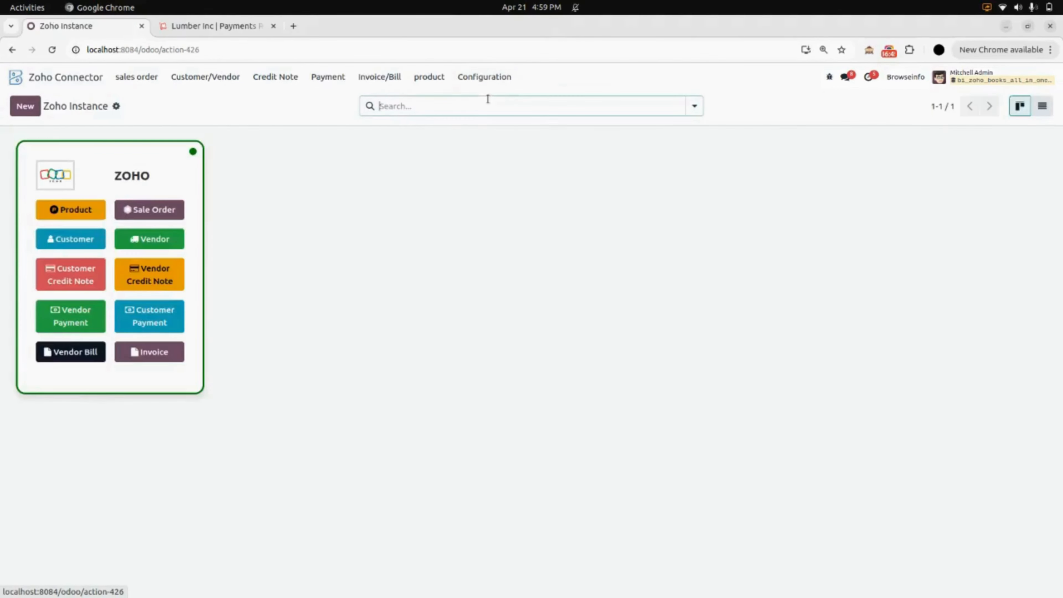
click(198, 176)
scroll(289, 298, down, 4)
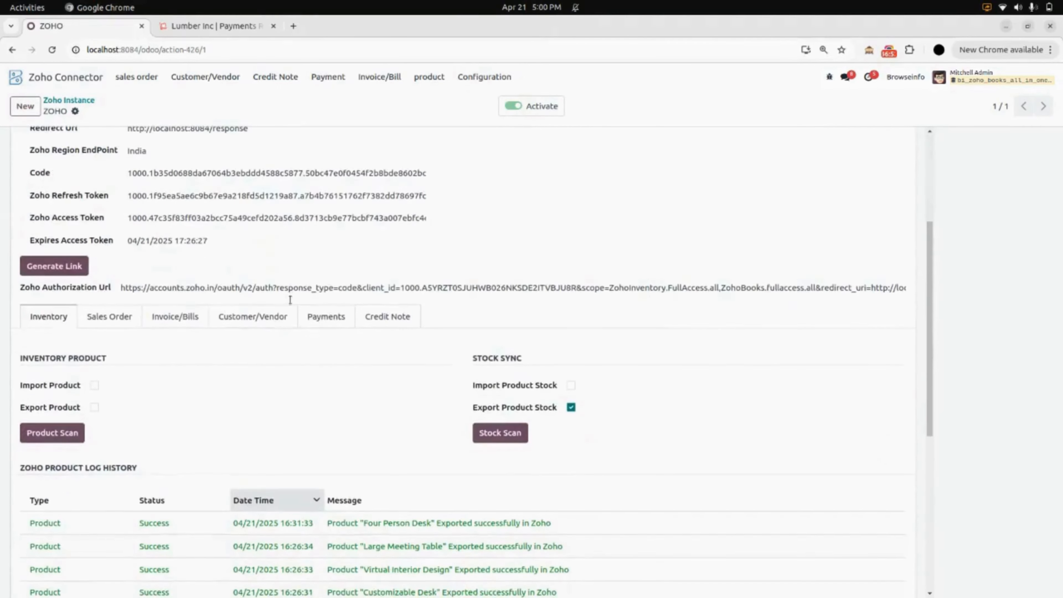
click(333, 324)
scroll(332, 324, down, 3)
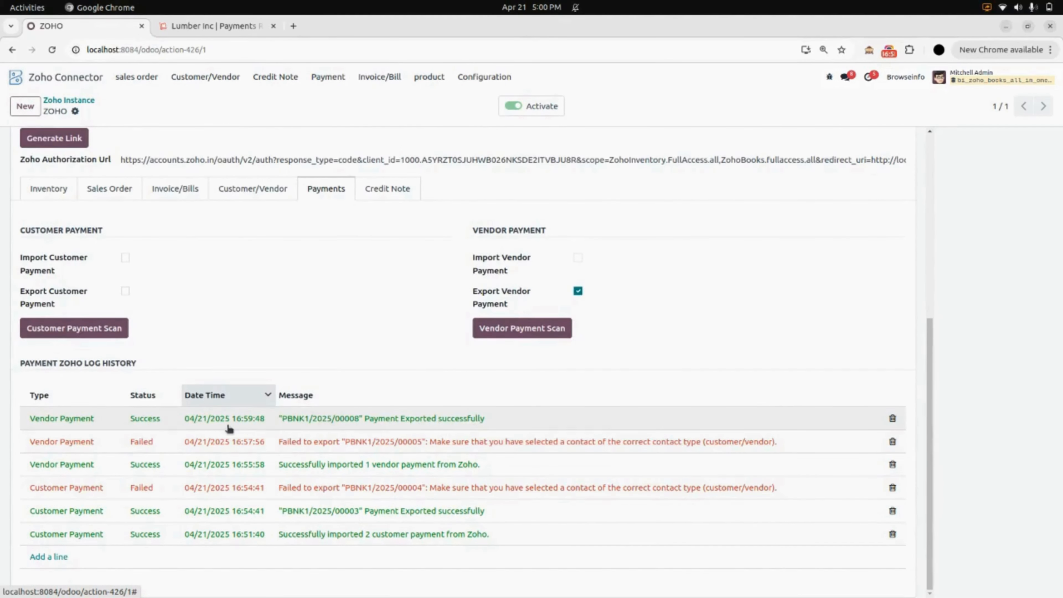
- Open the newest vendor payment log entry and review the payment linked to it
click(337, 439)
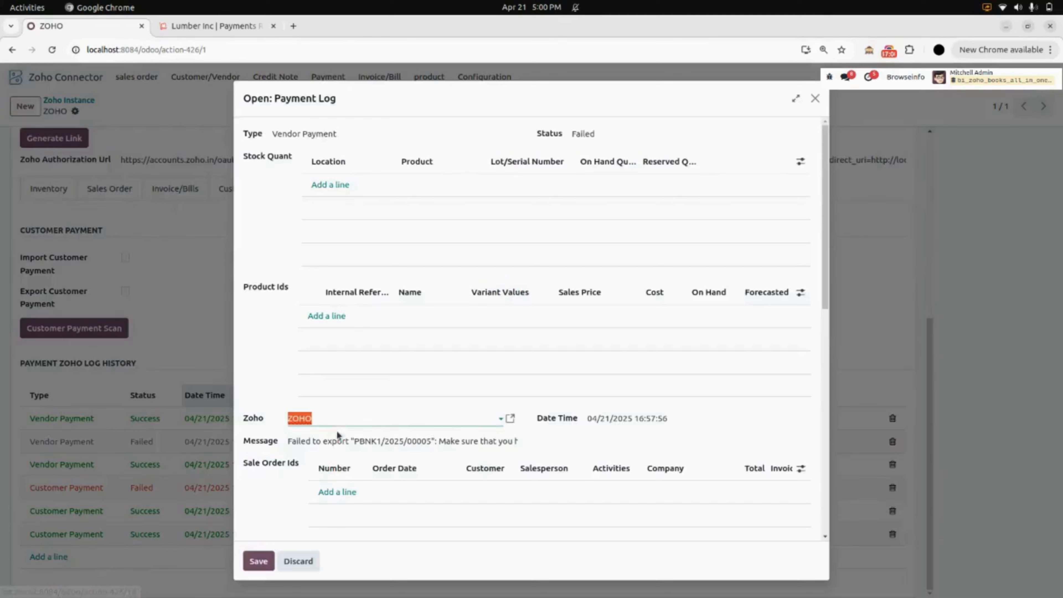
click(814, 98)
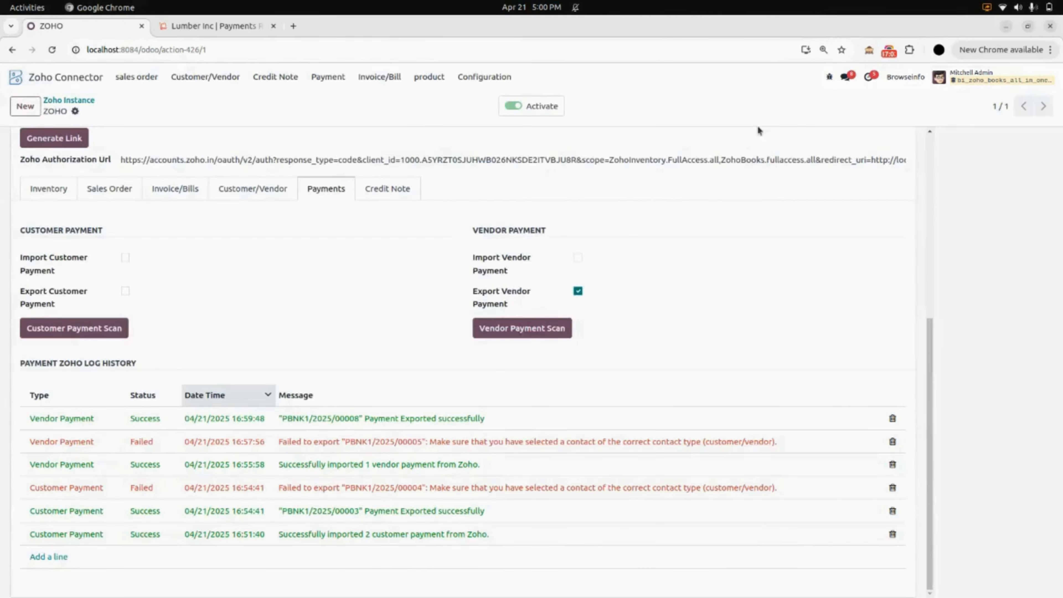
click(459, 418)
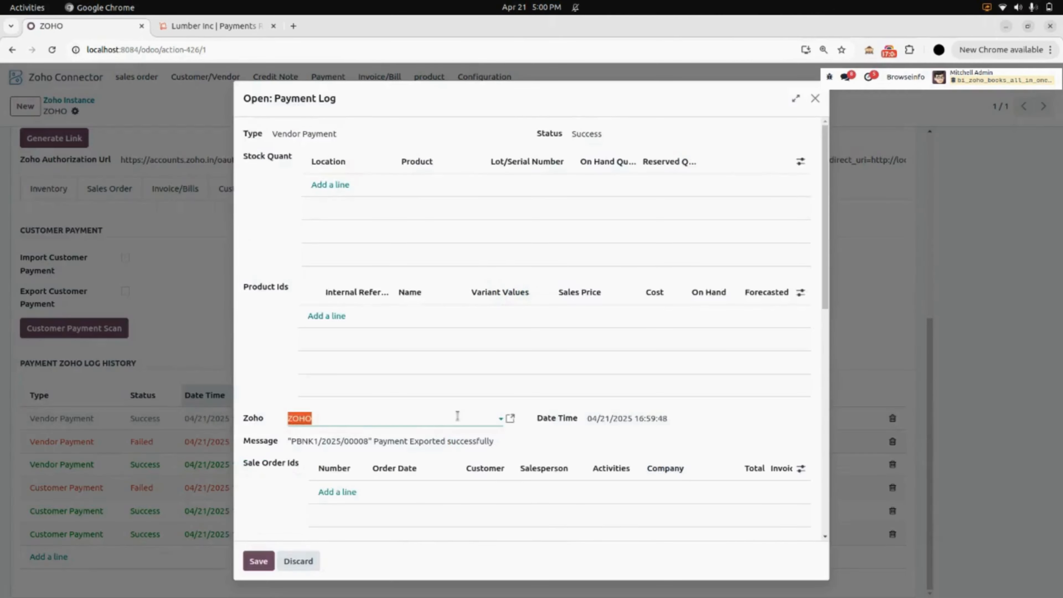
scroll(458, 415, down, 10)
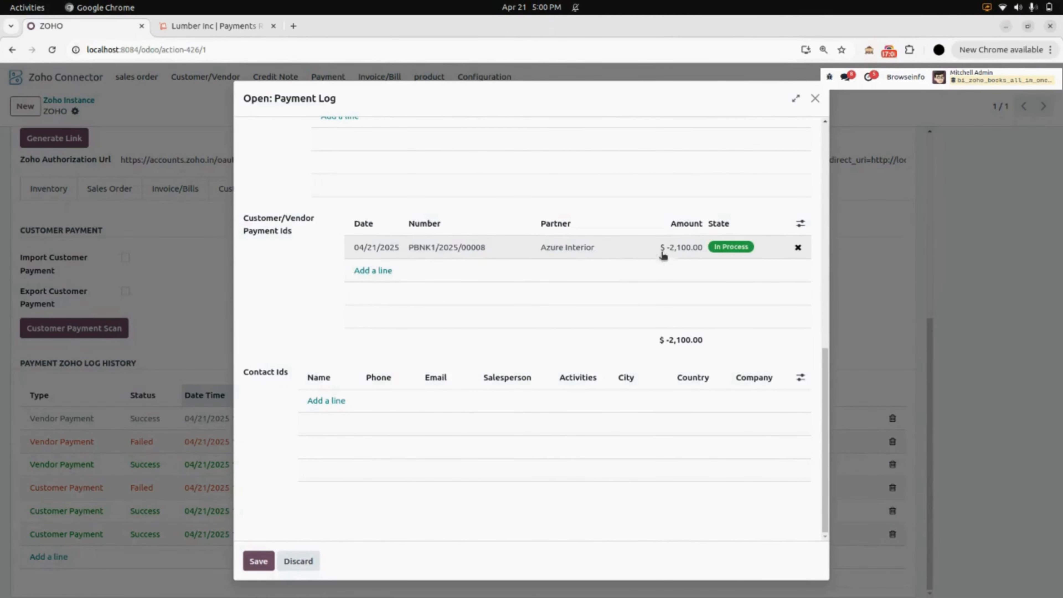
click(814, 98)
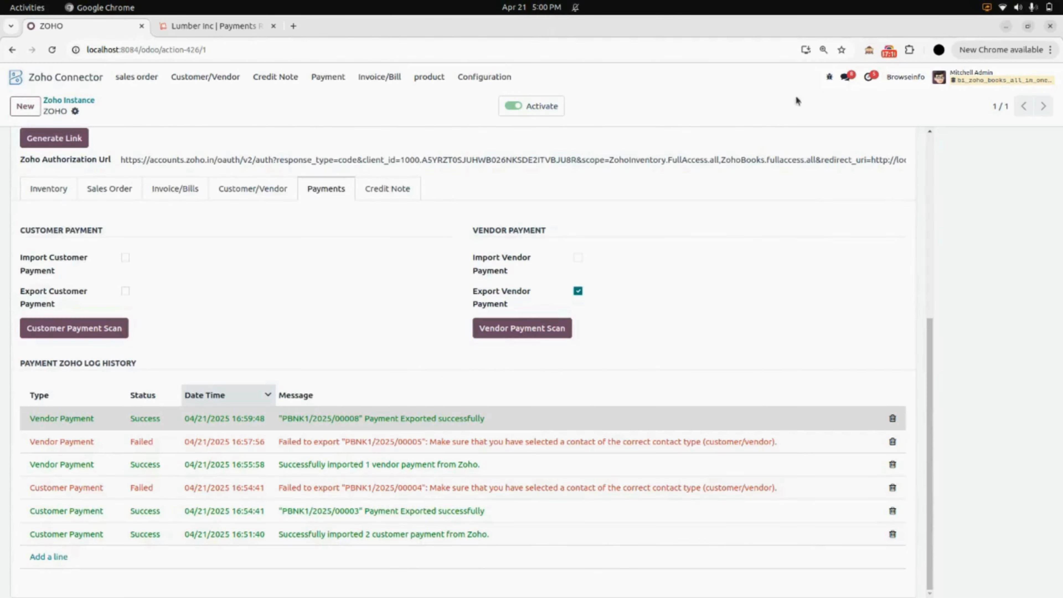
- Switch to Zoho Inventory and open the exported Azure Interior payment among the payments made to check its details
click(241, 30)
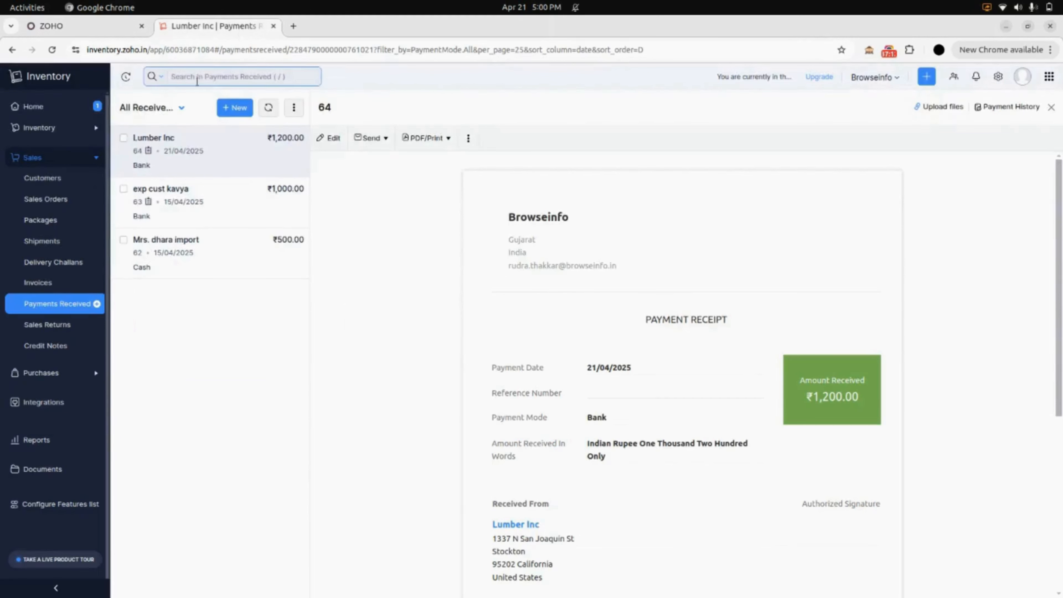
click(59, 374)
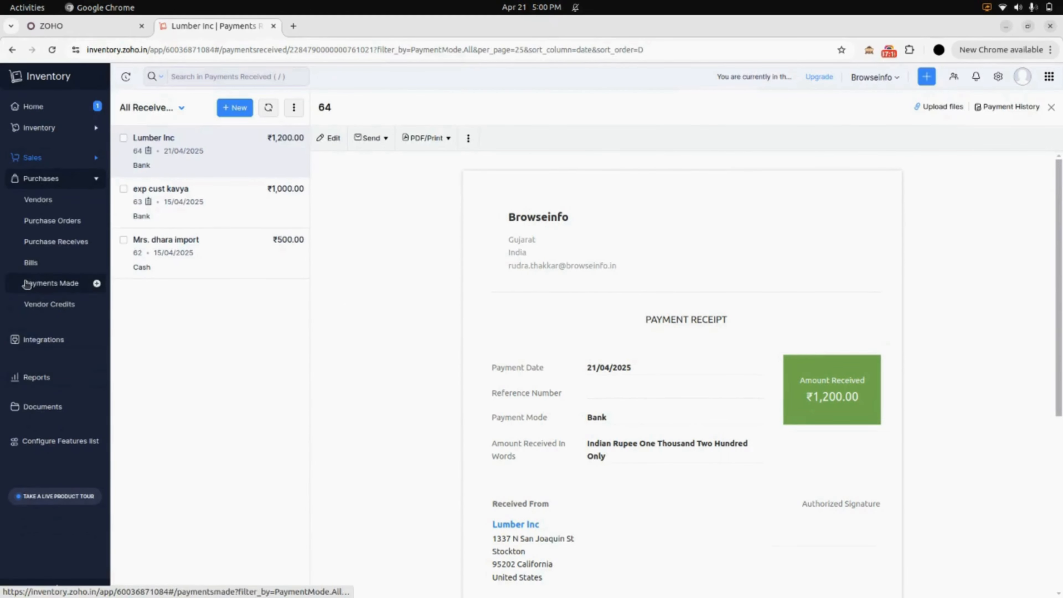
click(49, 284)
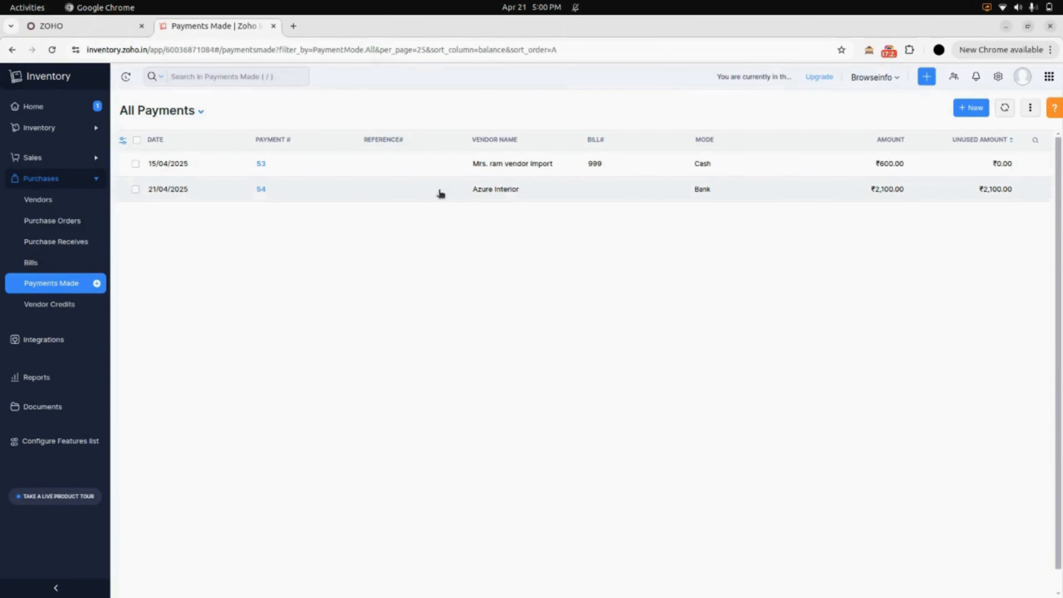
click(437, 189)
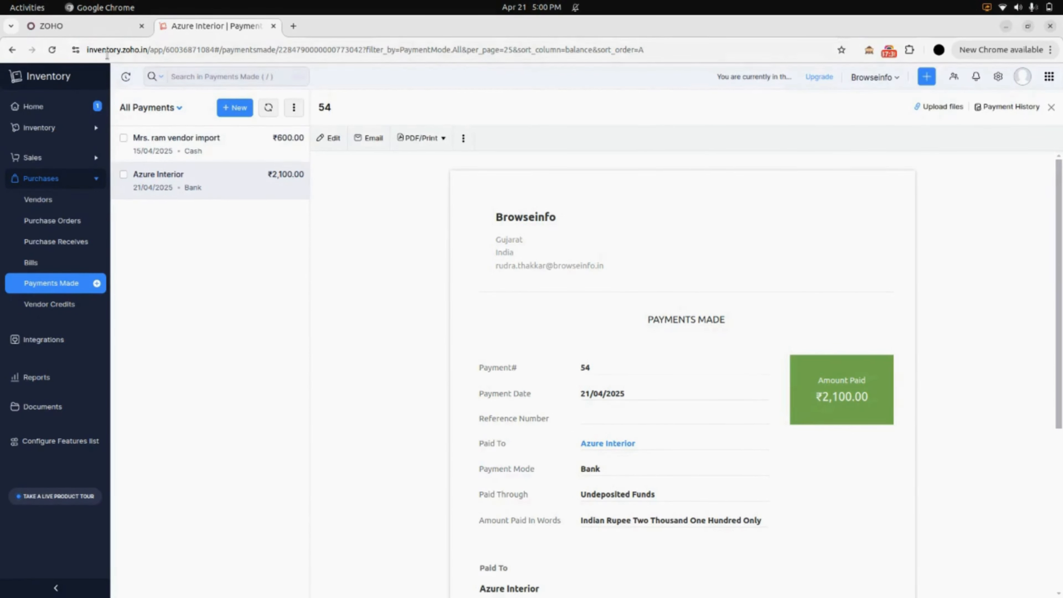
- Back in Odoo's ZOHO instance, enable Import Customer Credit and run the customer credit note scan
click(108, 39)
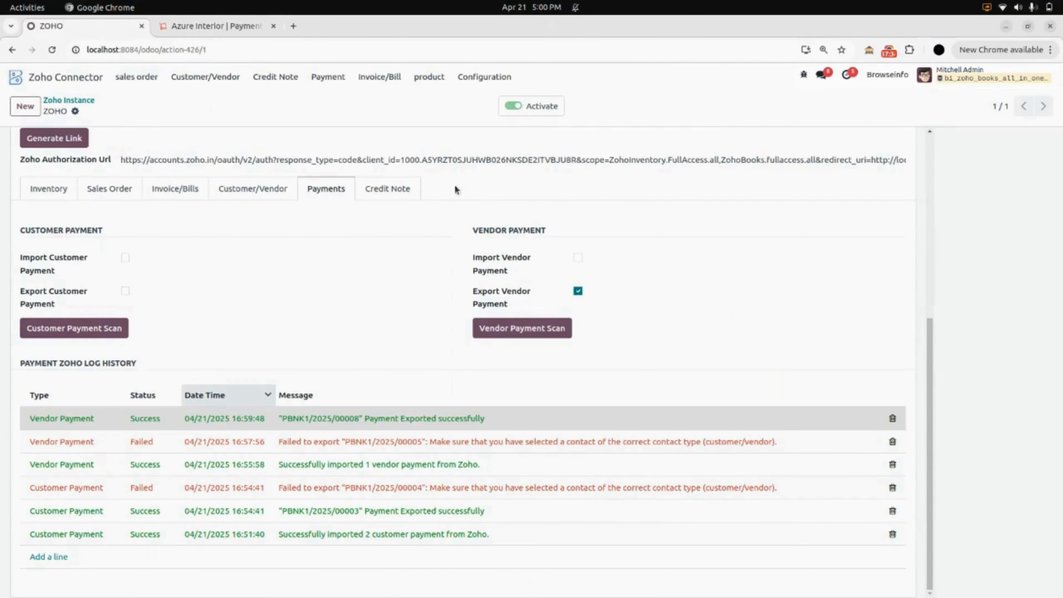
click(408, 190)
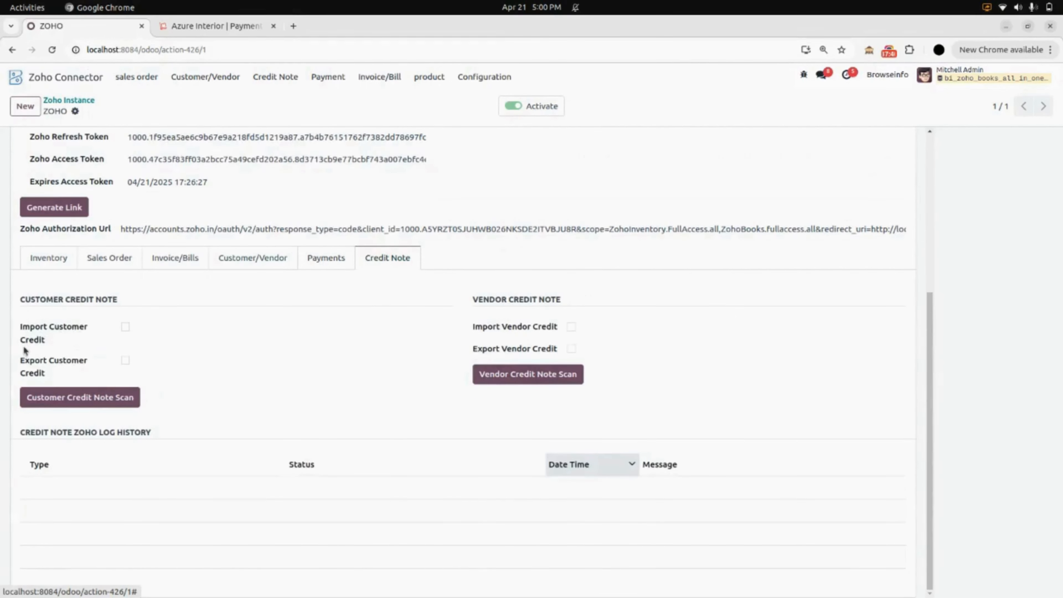
click(125, 327)
click(125, 326)
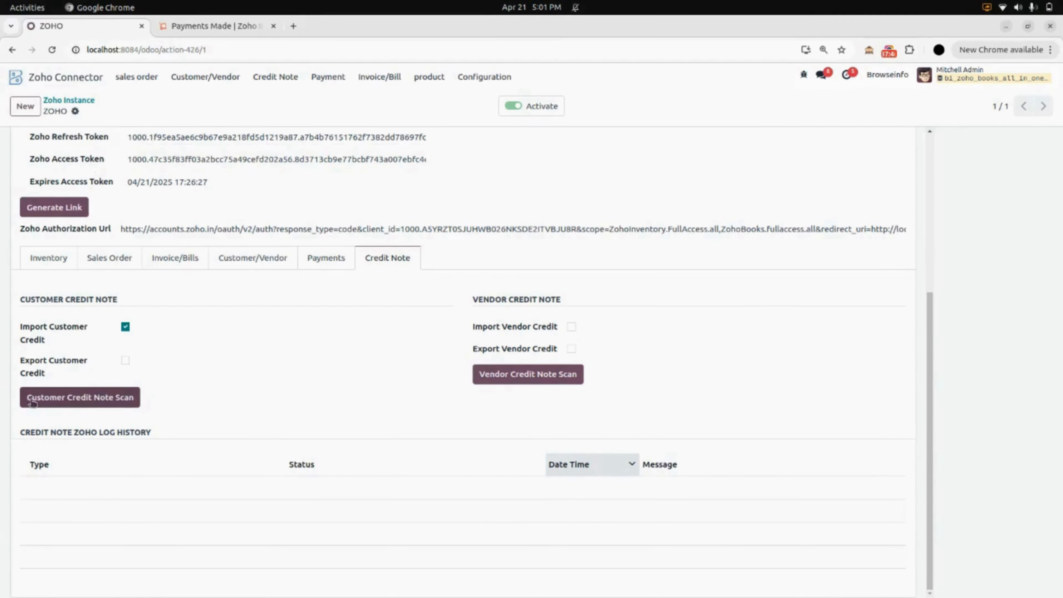
click(96, 401)
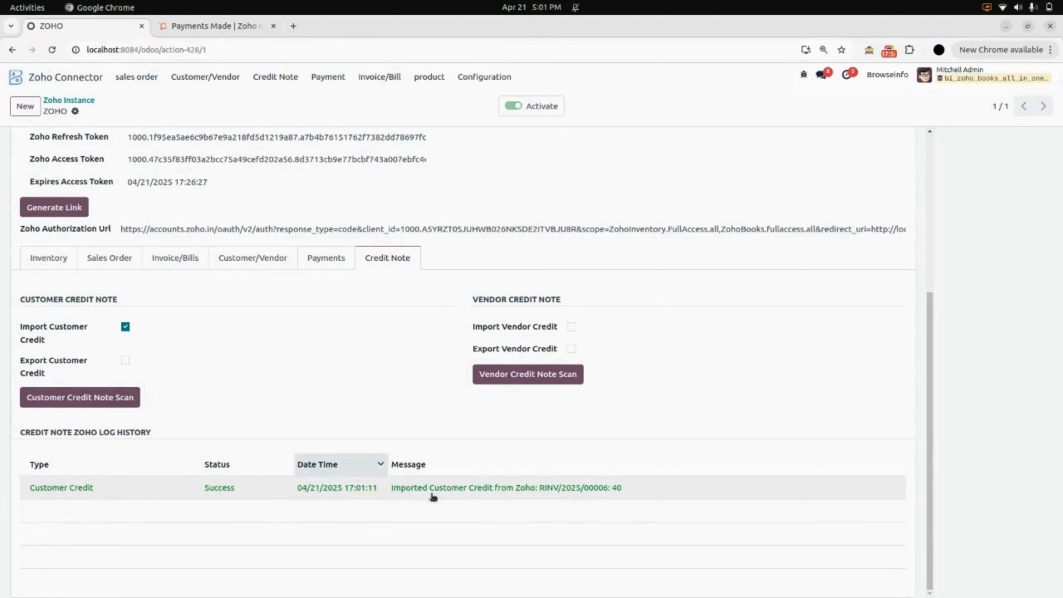
- Open the new customer credit log entry and review its linked credit note
click(527, 497)
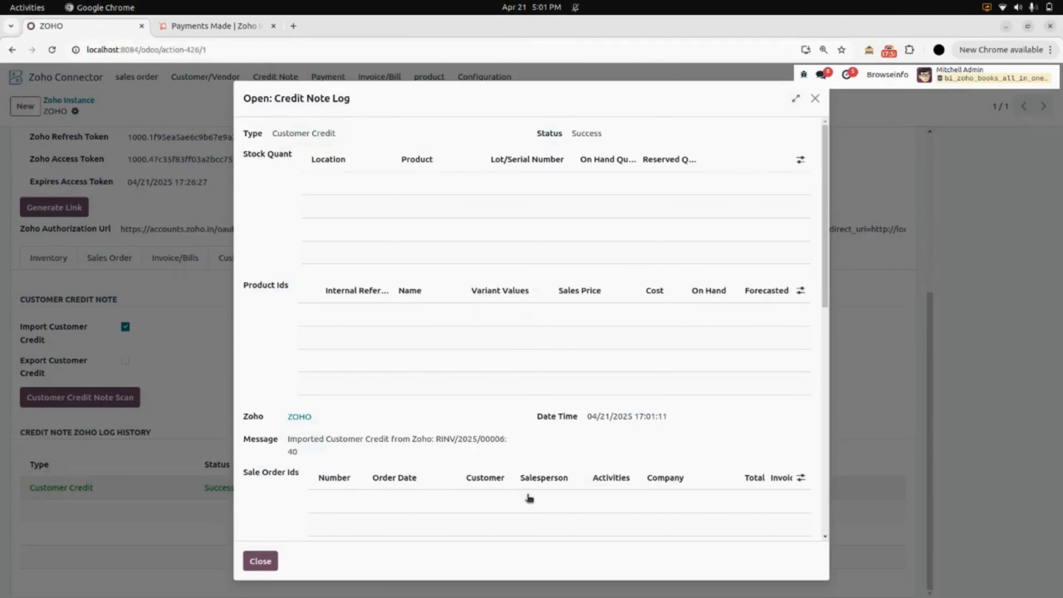
scroll(525, 494, down, 10)
scroll(524, 493, up, 5)
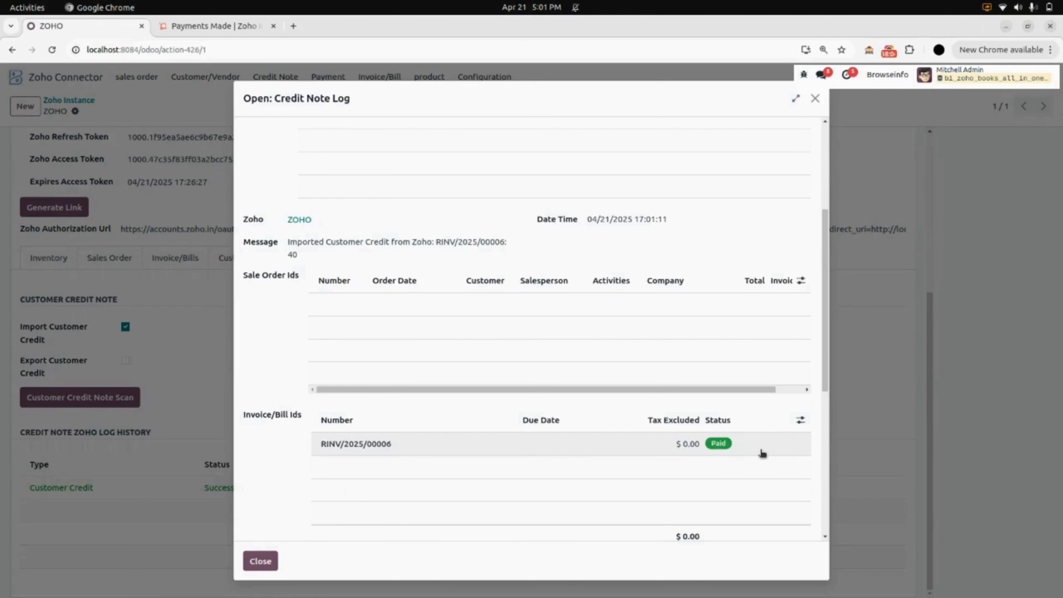
click(813, 99)
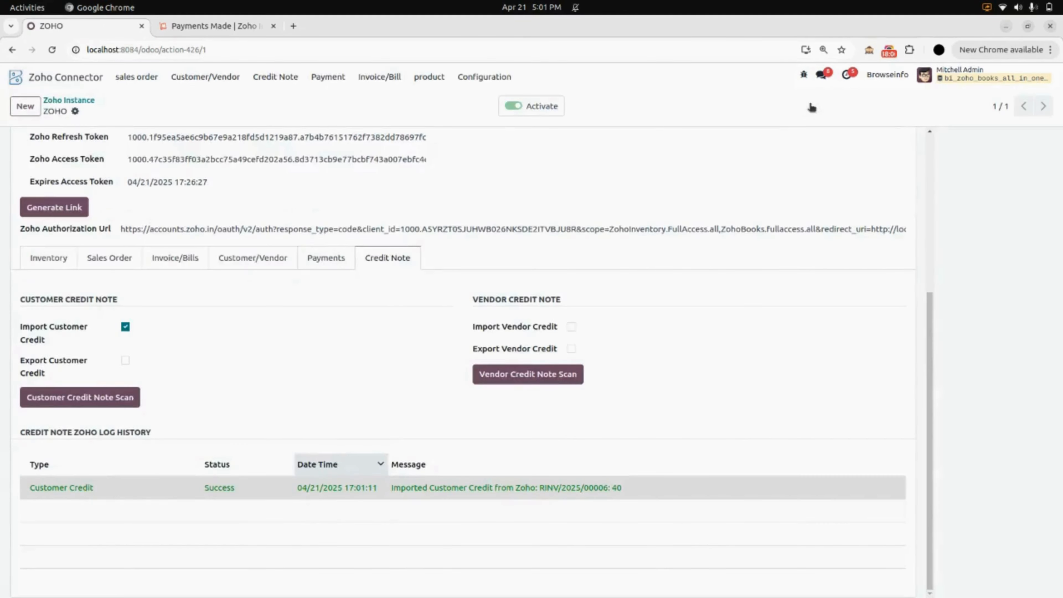
- Open the imported credit note from the Zoho Connector's Zoho Customer Credit list to check its details
click(291, 79)
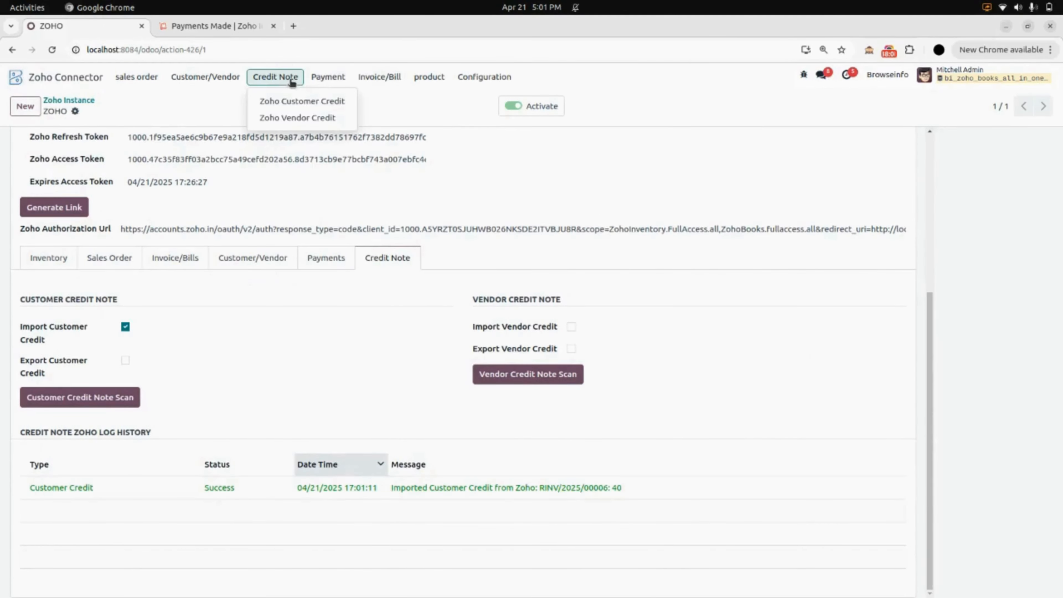
click(312, 102)
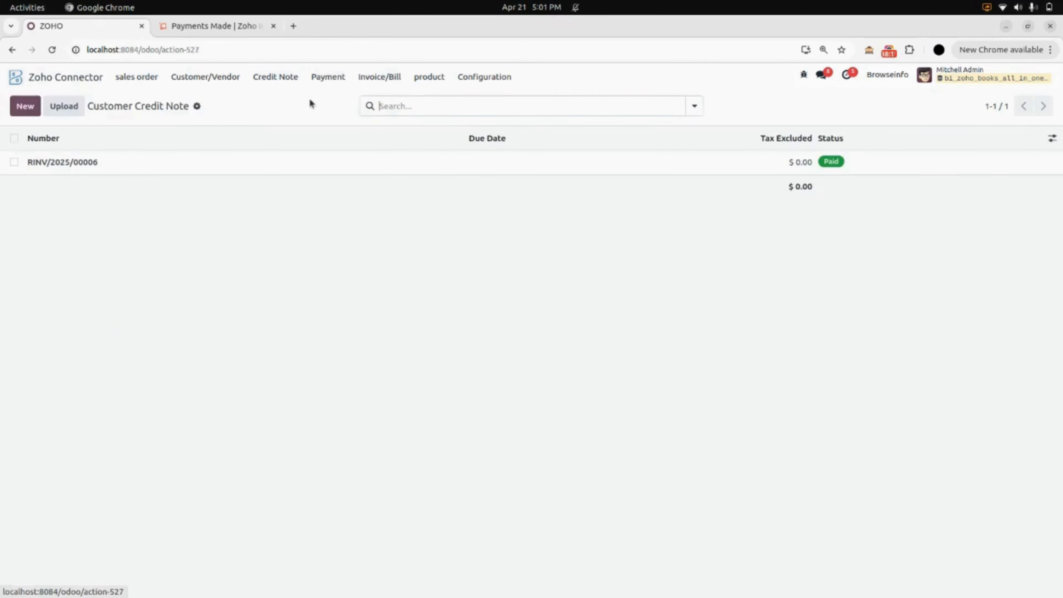
click(299, 171)
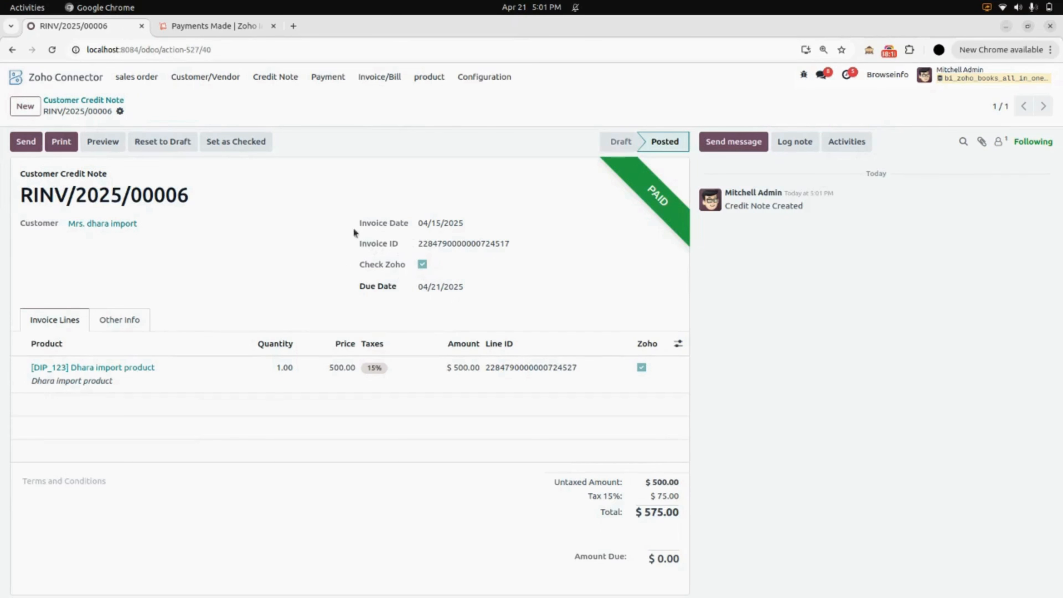
- Open the customer credit notes list in the Invoicing app to find the imported credit note
click(69, 82)
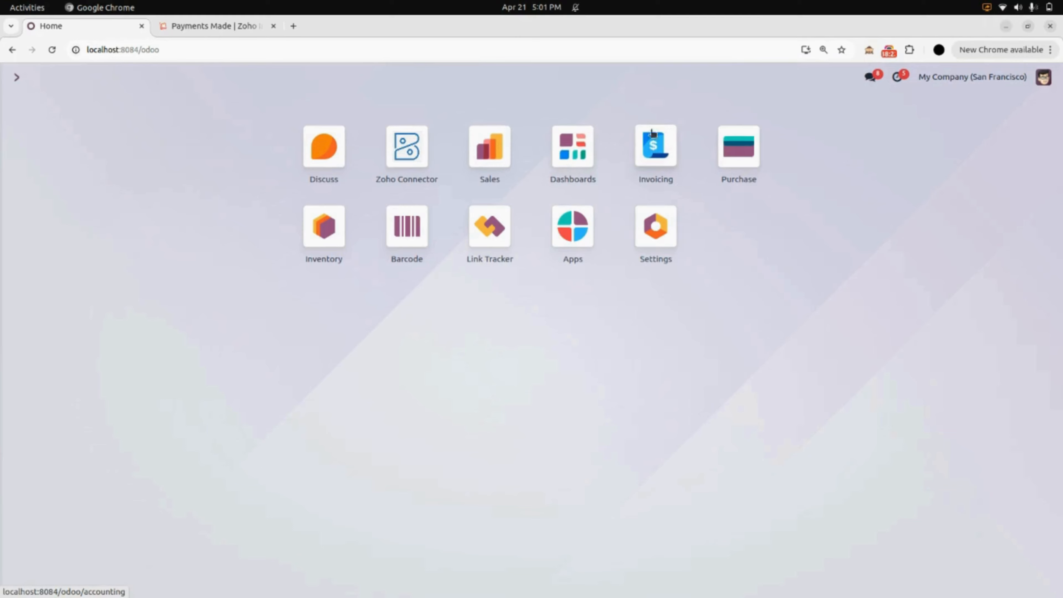
click(664, 159)
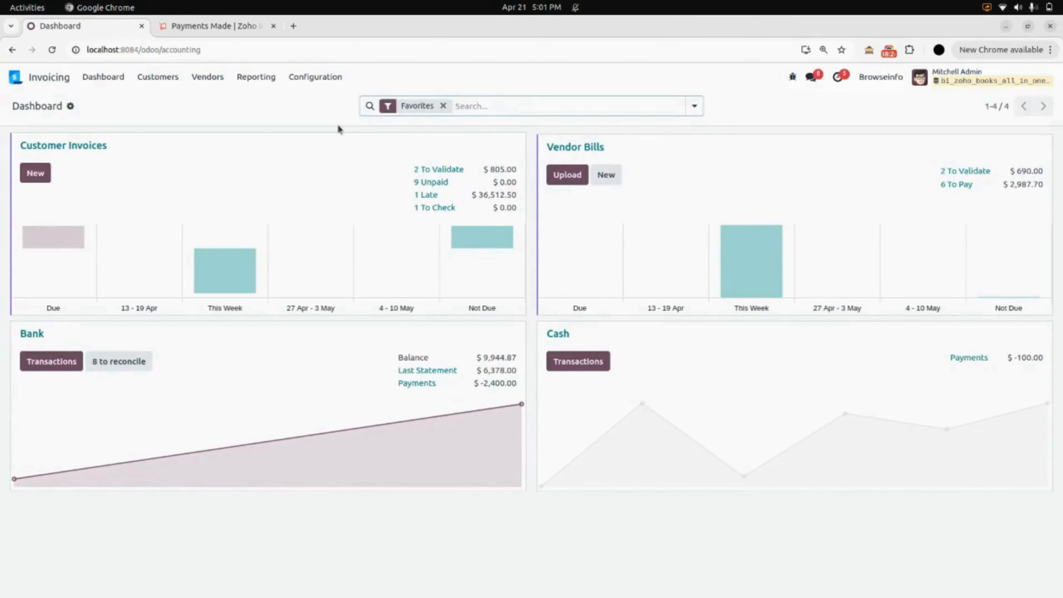
click(175, 84)
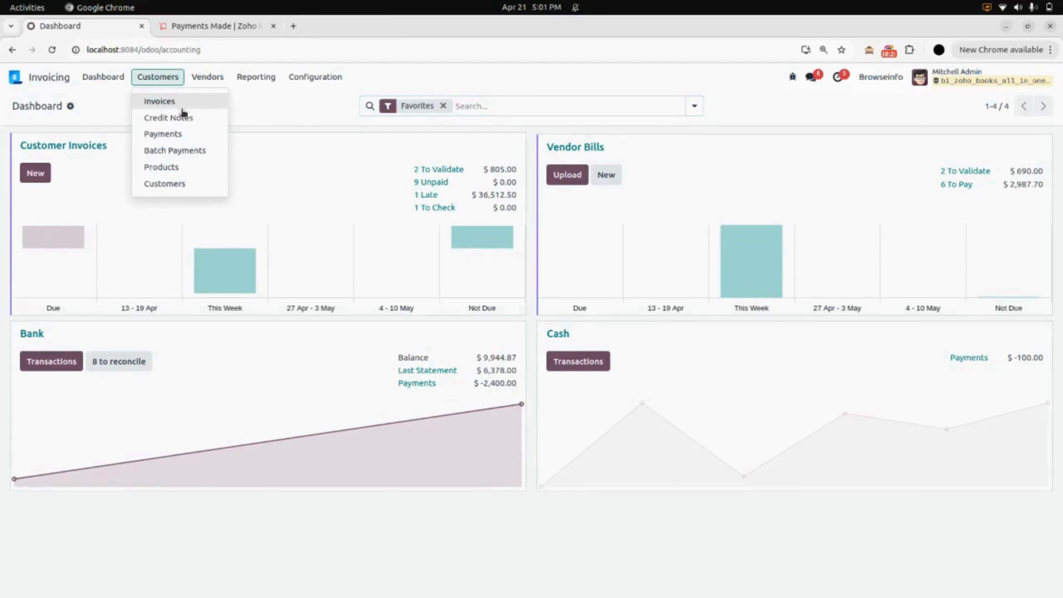
click(183, 119)
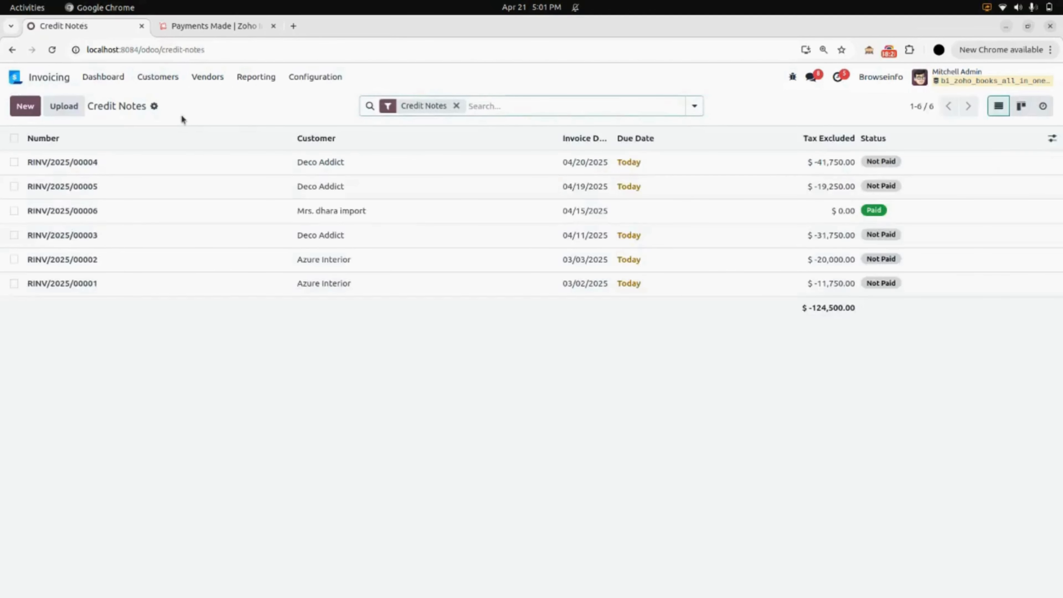
- Open the imported customer credit note RINV/2025/00006 to check its details
click(217, 217)
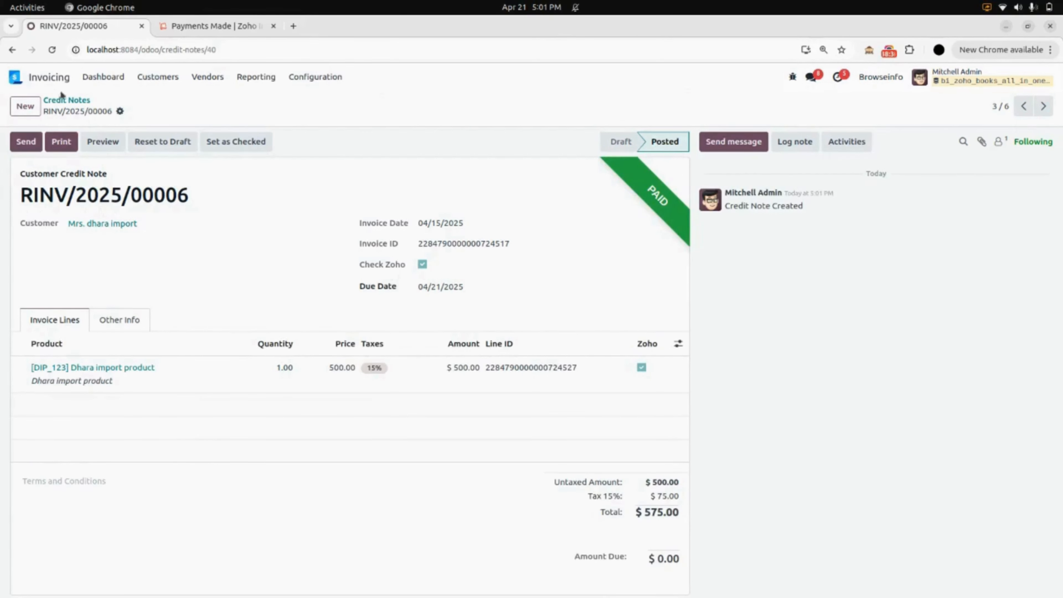
- In the Zoho Connector's ZOHO instance, disable Import Customer Credit, enable Export Customer Credit and save the credit note settings
click(15, 77)
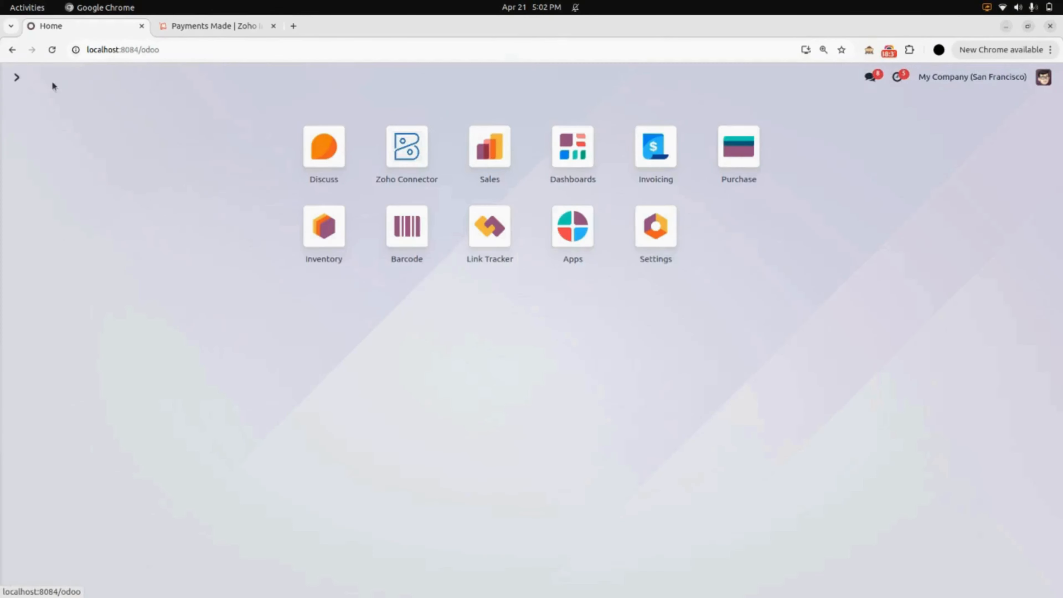
click(417, 147)
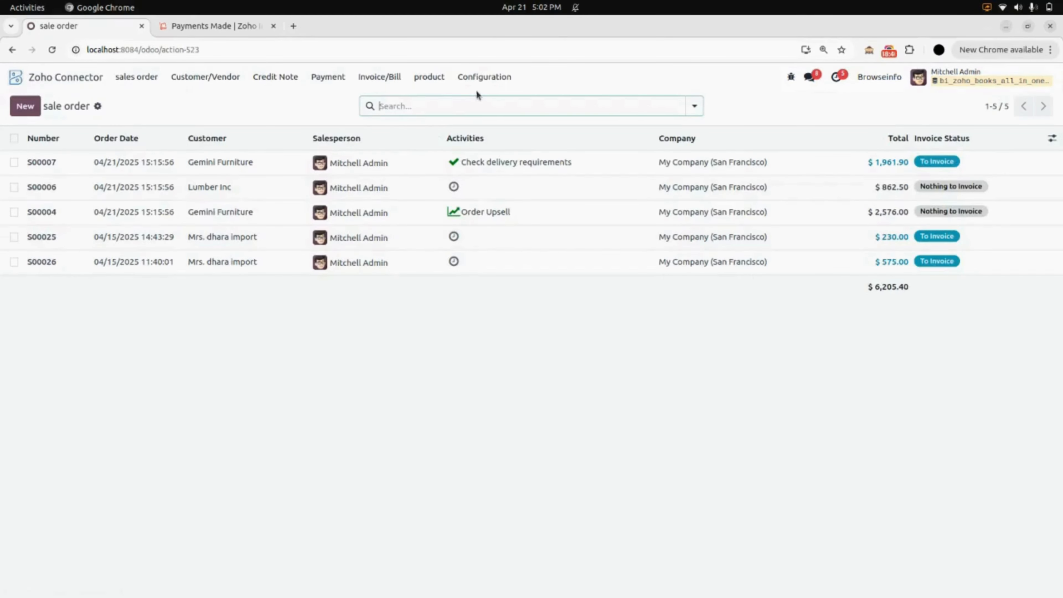
click(498, 78)
click(499, 97)
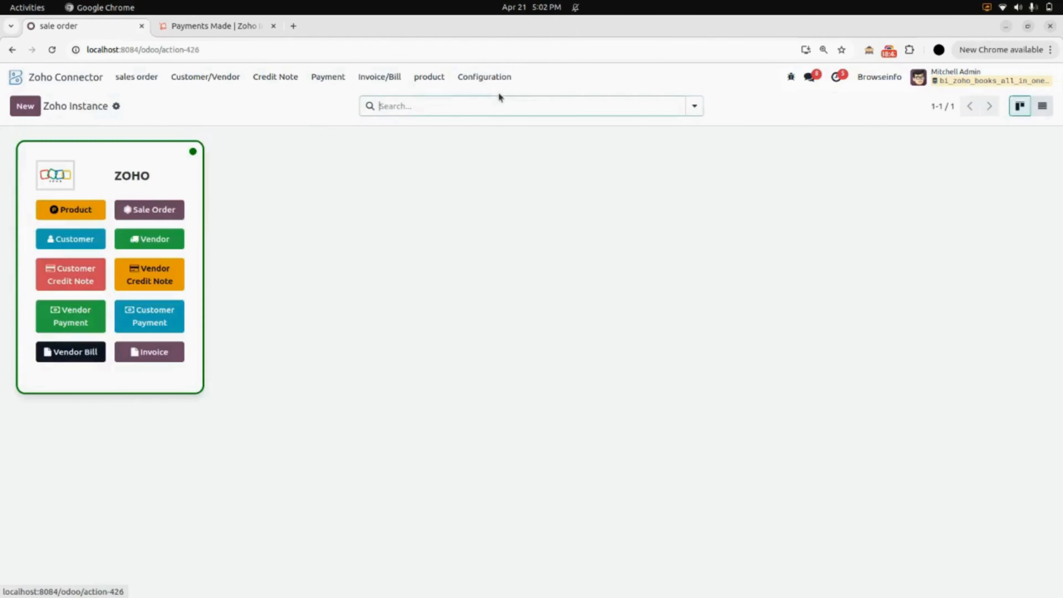
click(185, 185)
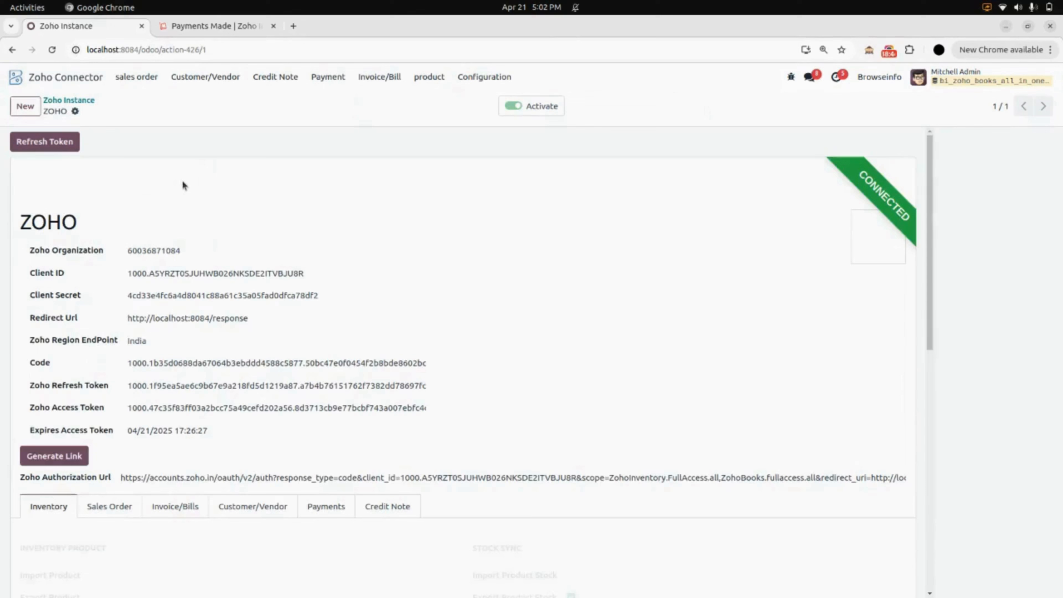
click(370, 508)
scroll(369, 508, down, 5)
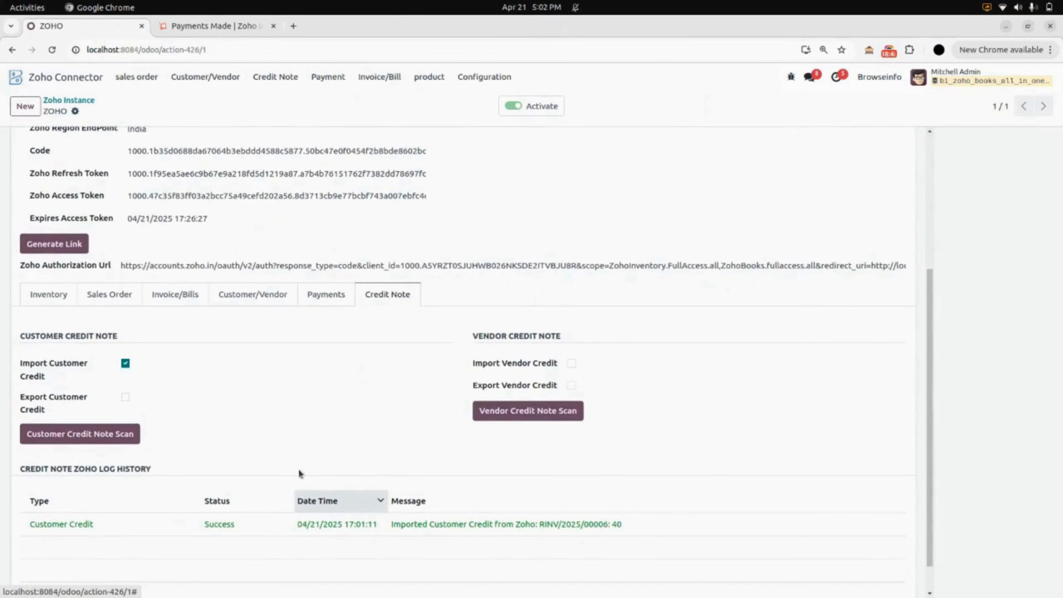
click(127, 362)
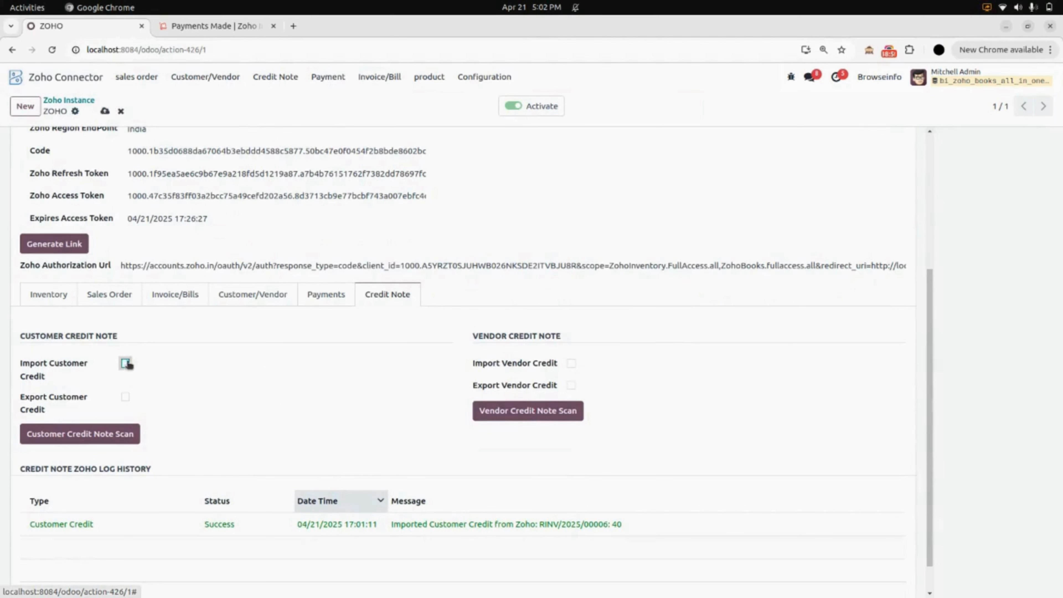
click(124, 400)
click(104, 110)
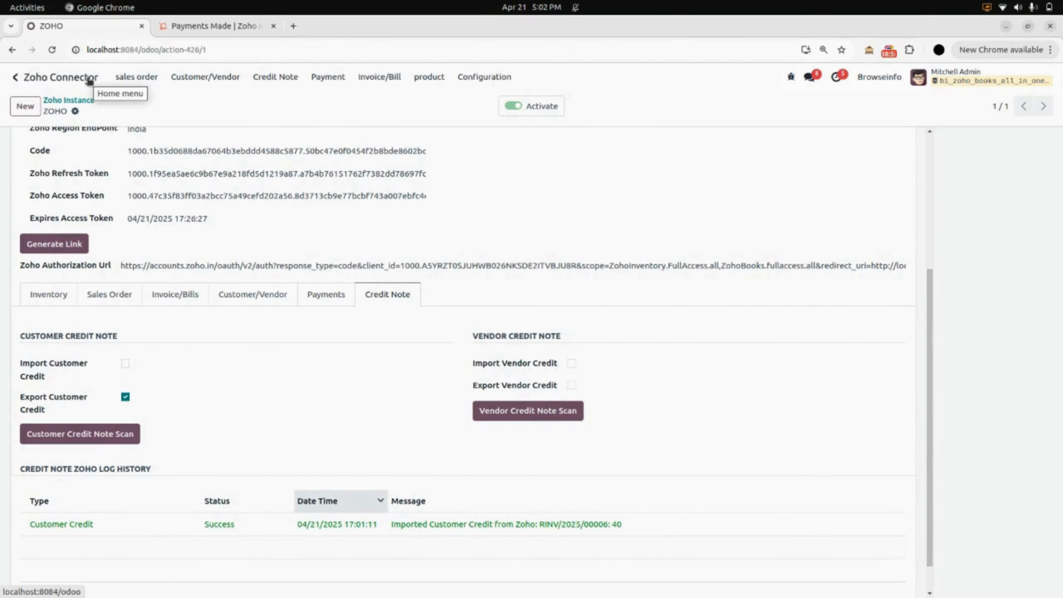
- Switch to Zoho Inventory and view the sales credit notes list before exporting
click(202, 26)
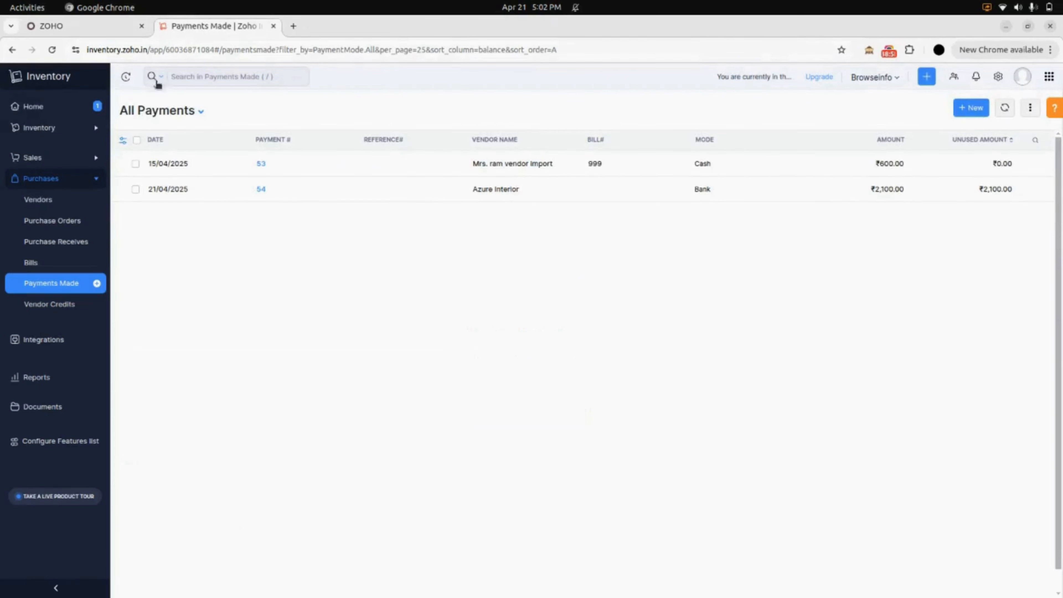
click(83, 162)
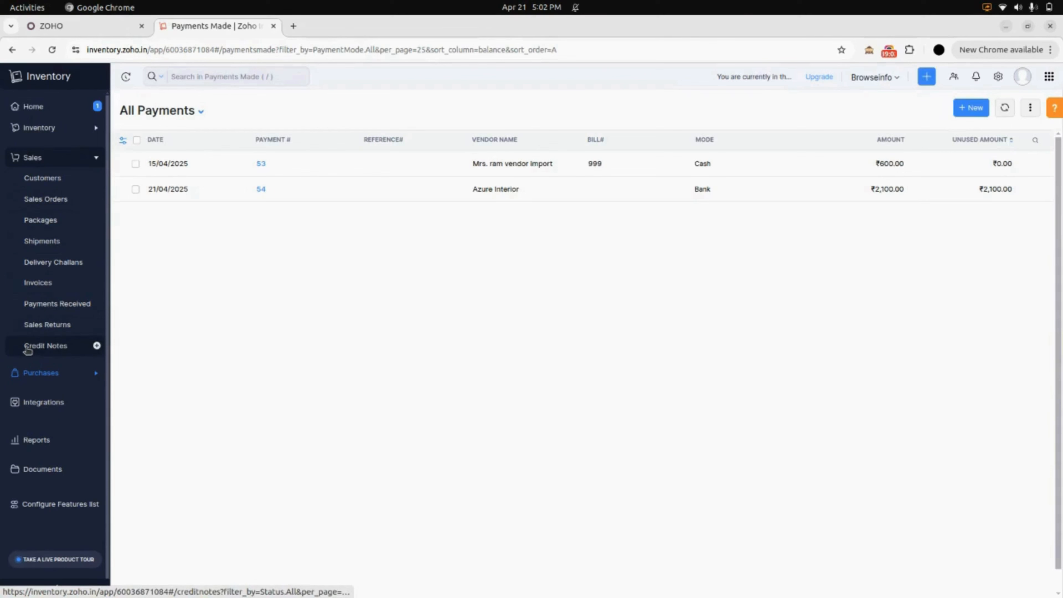
click(27, 349)
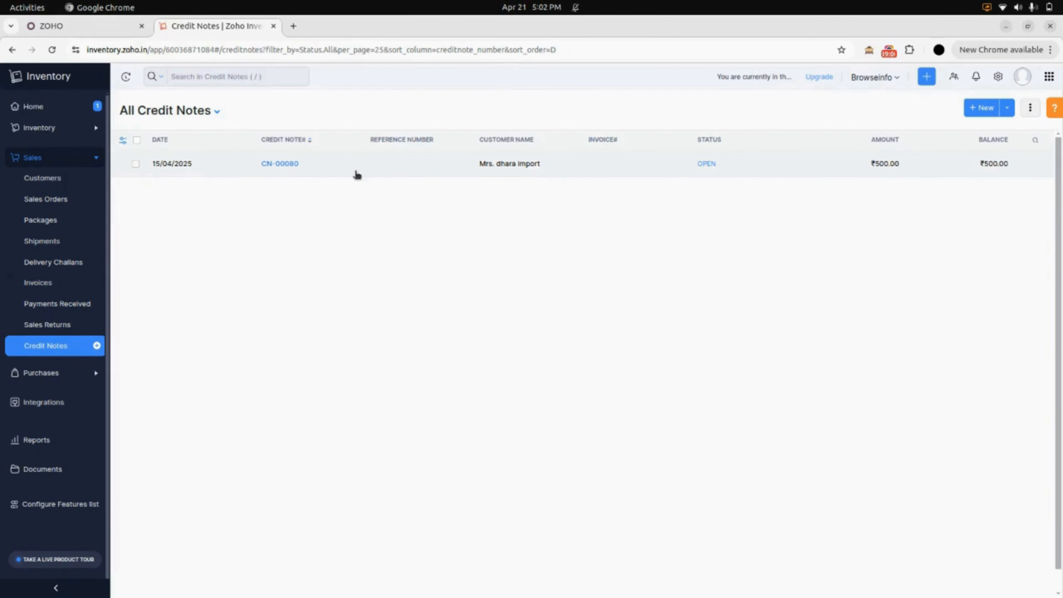
- Back in Odoo's Invoicing app, export customer credit notes RINV/2025/00004 and RINV/2025/00001 to Zoho as customer credit notes
click(118, 27)
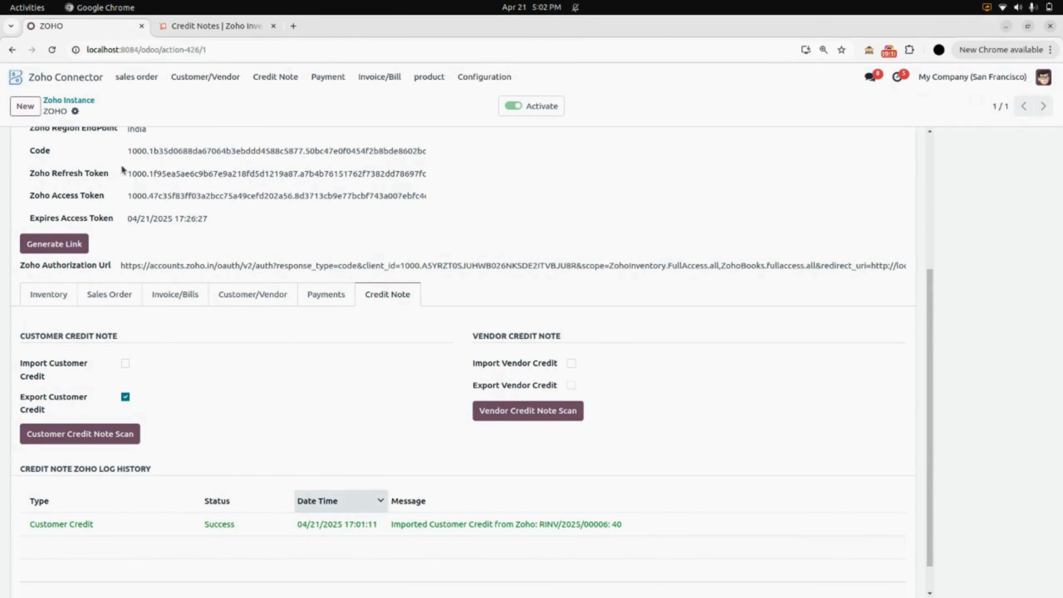
click(96, 76)
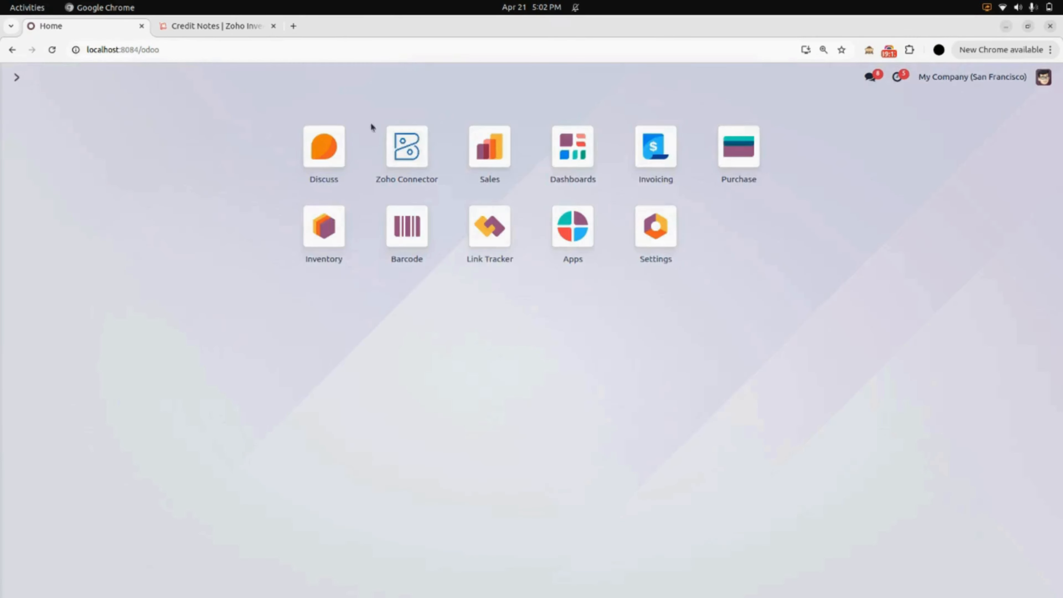
click(667, 164)
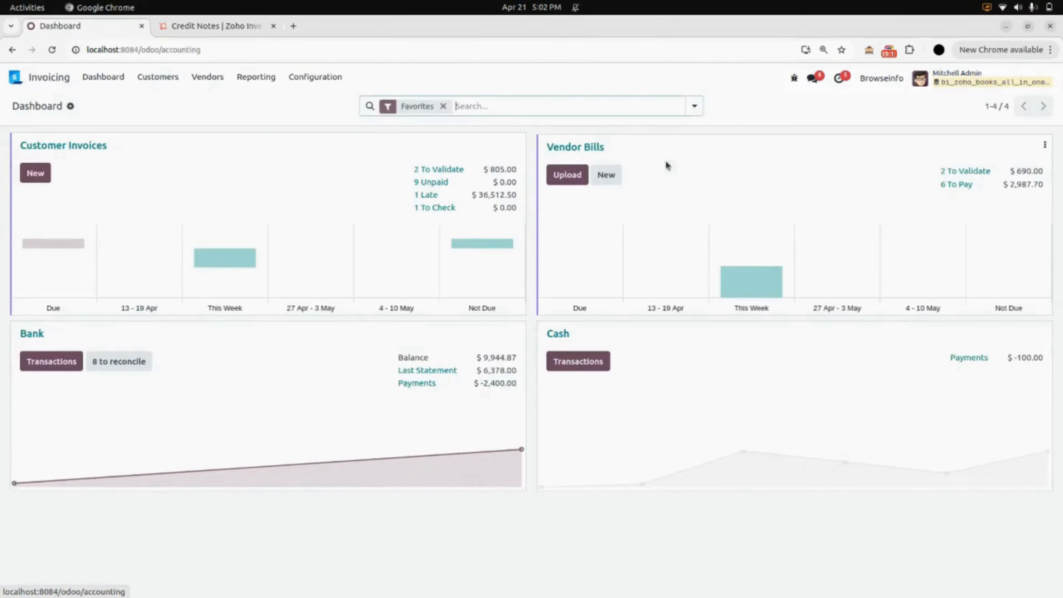
click(221, 81)
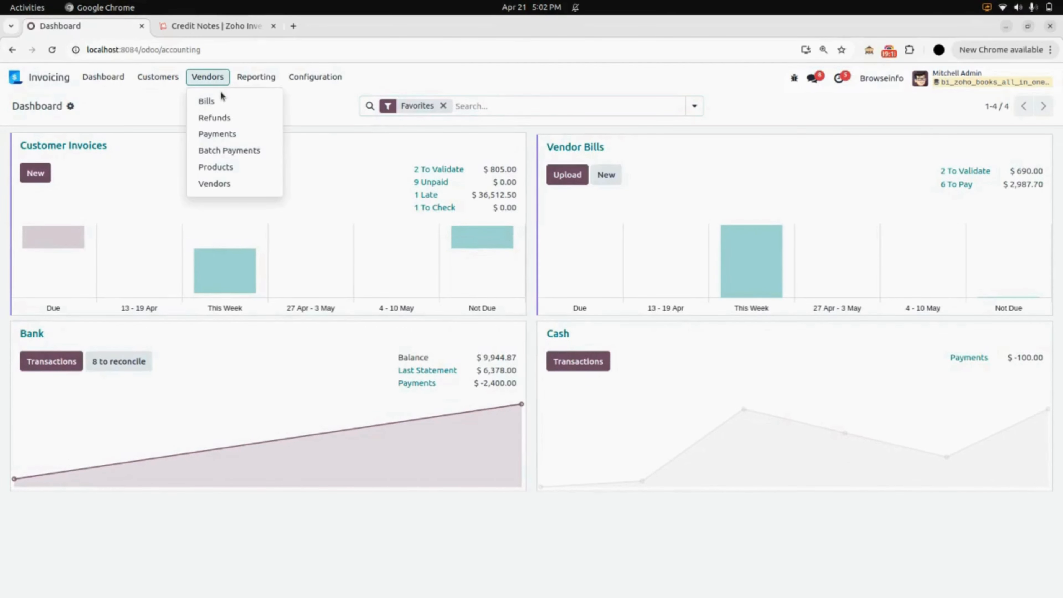
mouse_move(163, 80)
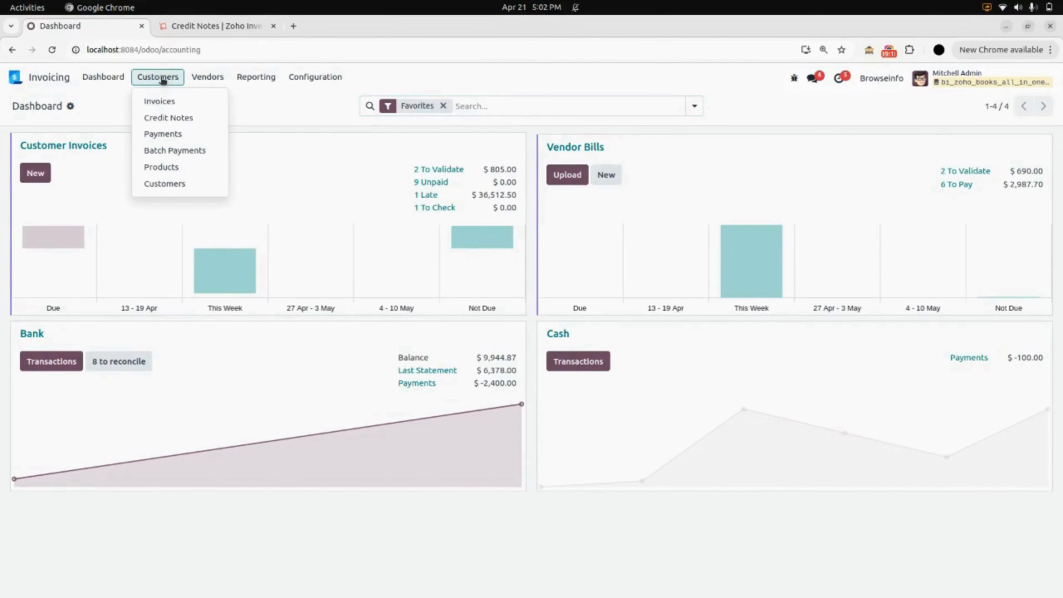
click(162, 119)
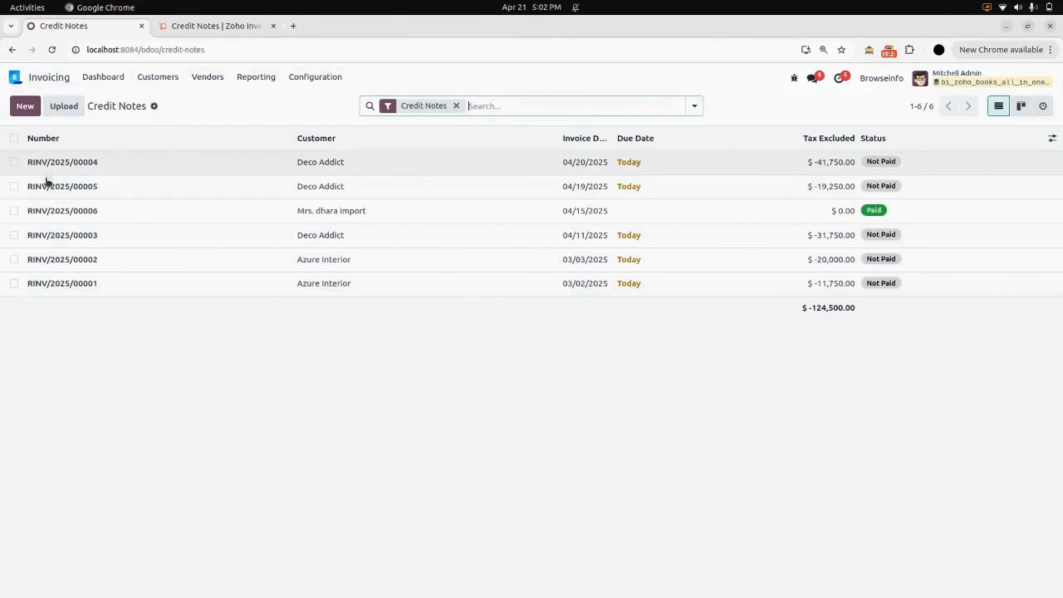
click(14, 161)
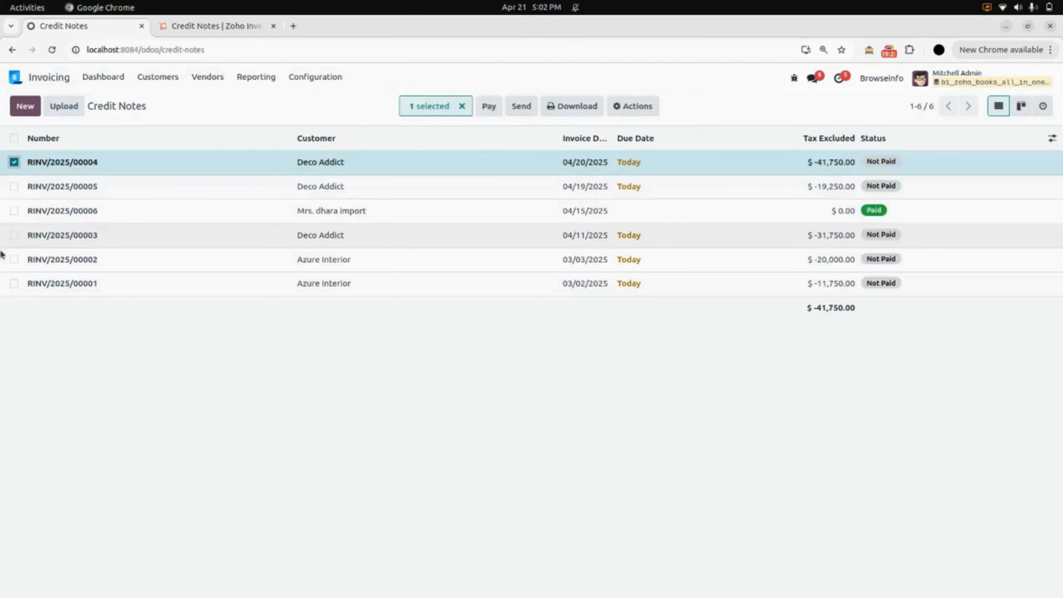
click(13, 283)
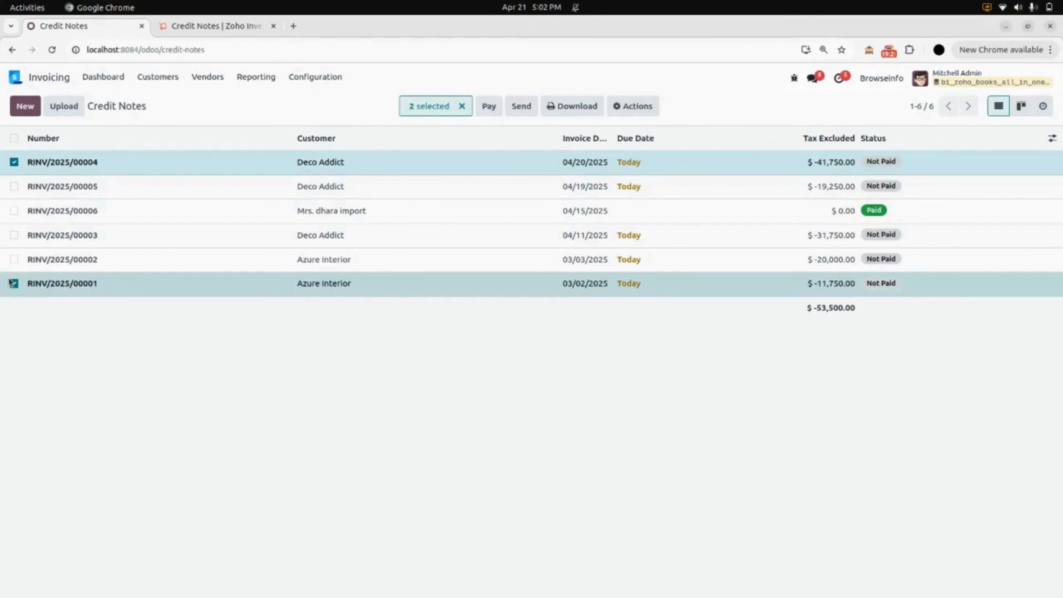
click(634, 112)
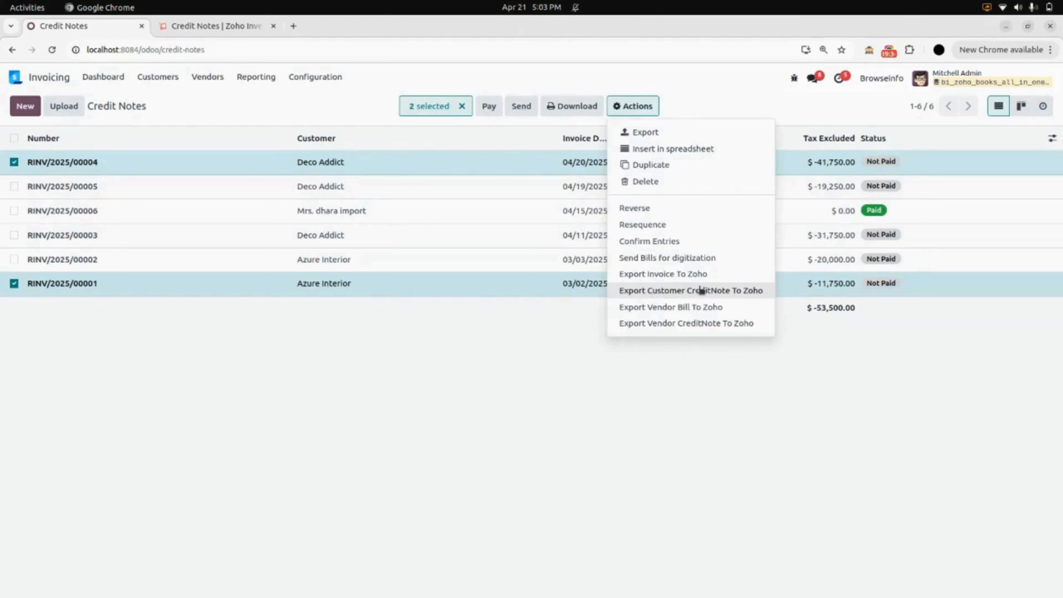
click(687, 291)
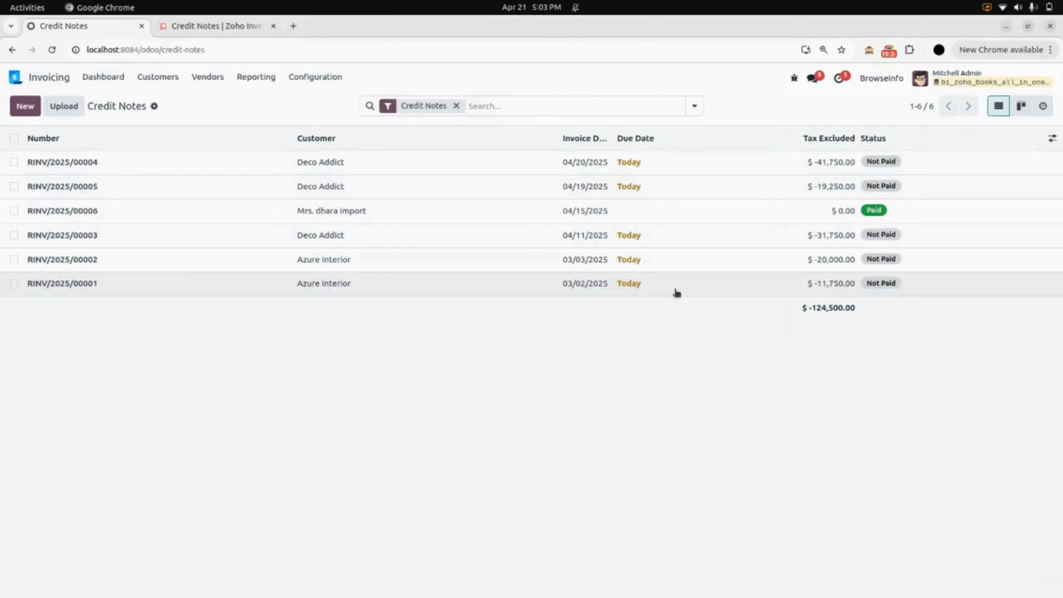
- In the ZOHO instance's credit note log history, open the RINV/2025/00001 export entry and review its linked credit note
click(46, 79)
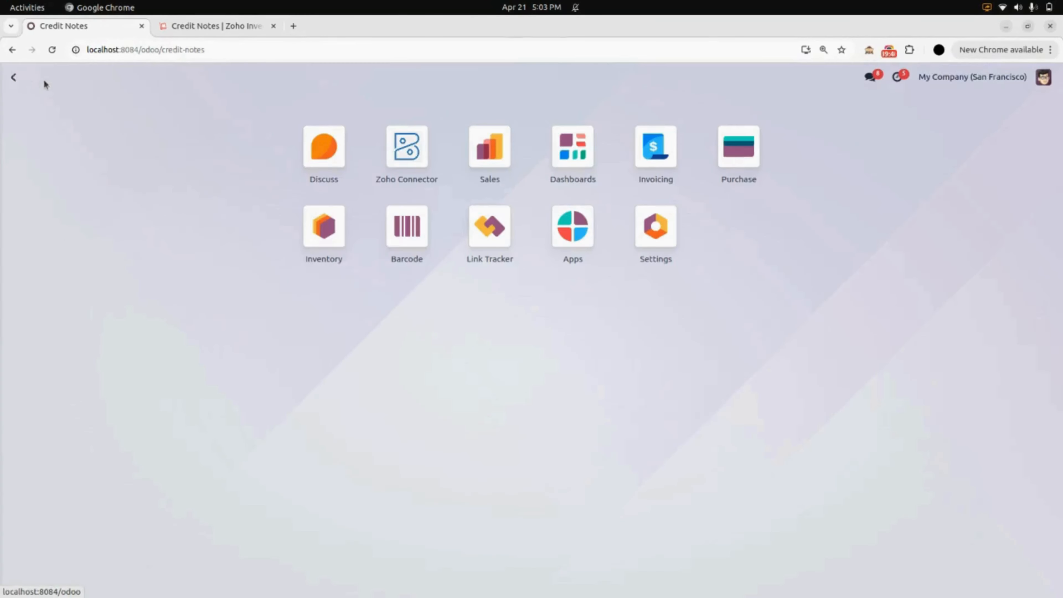
click(402, 163)
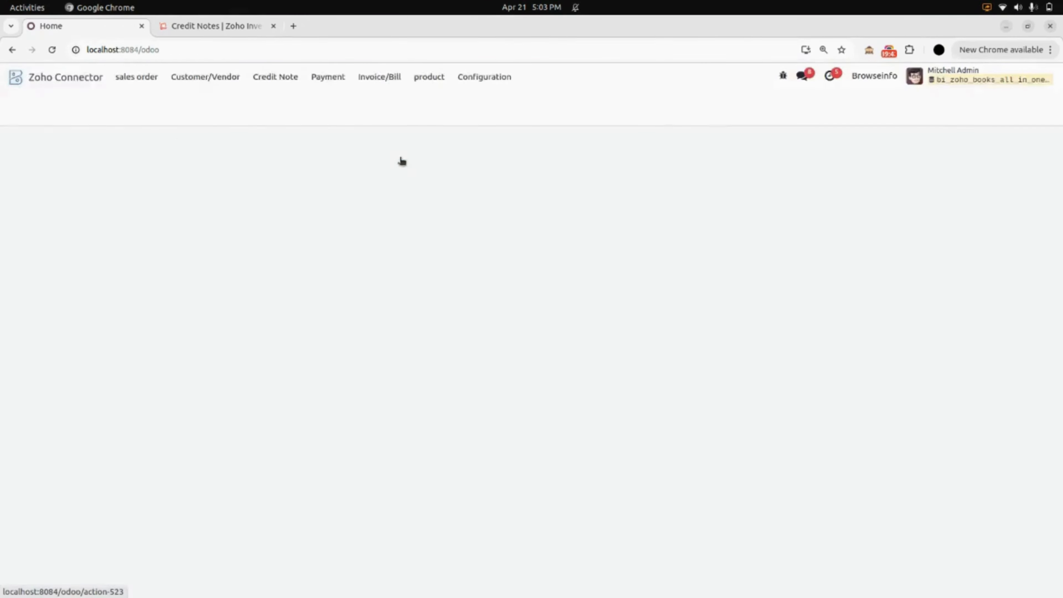
click(482, 78)
click(484, 107)
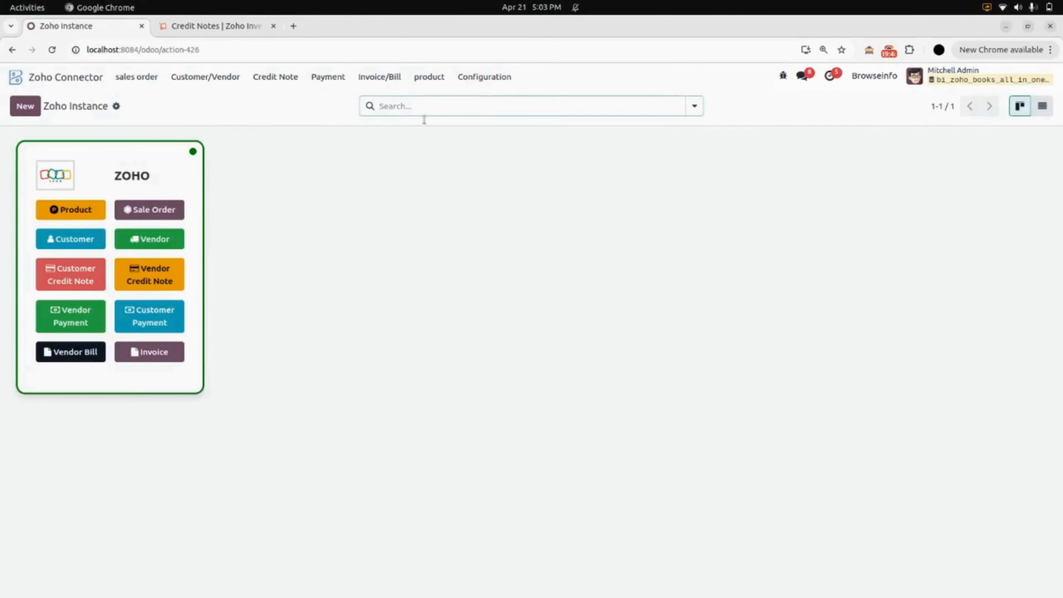
click(186, 196)
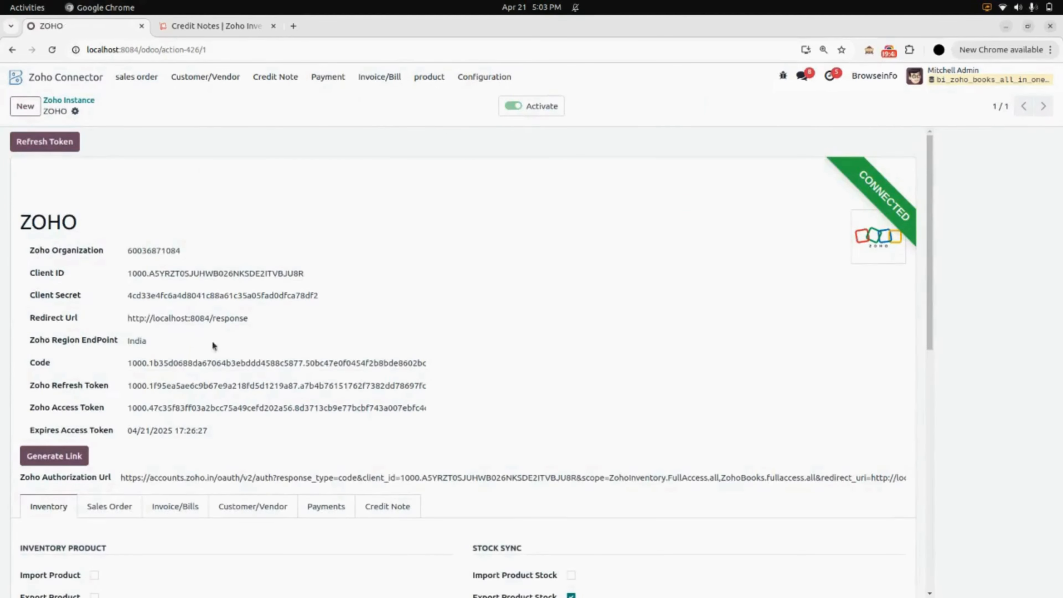
click(387, 507)
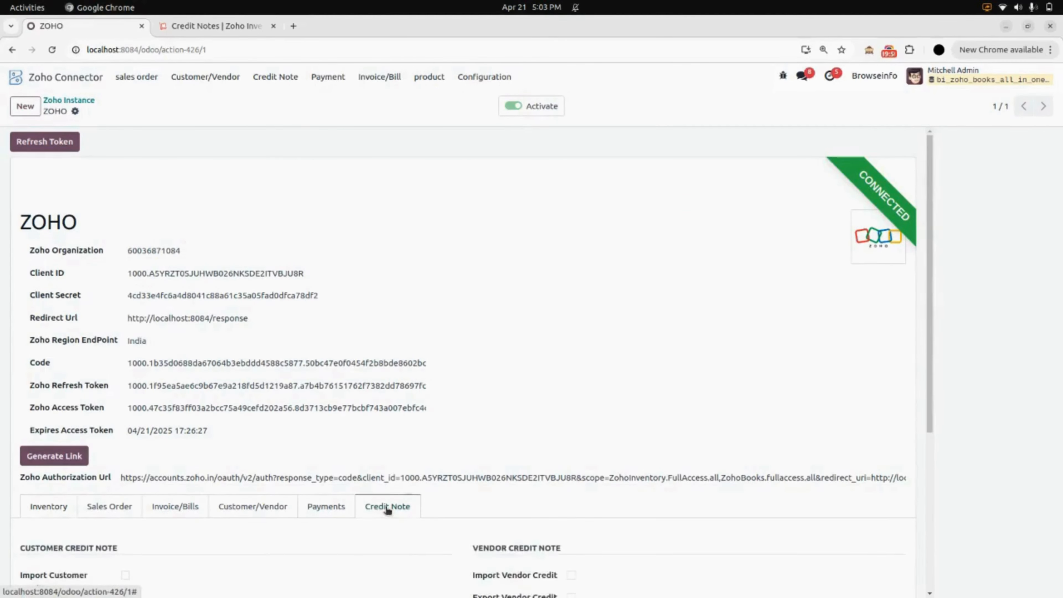
scroll(387, 507, down, 5)
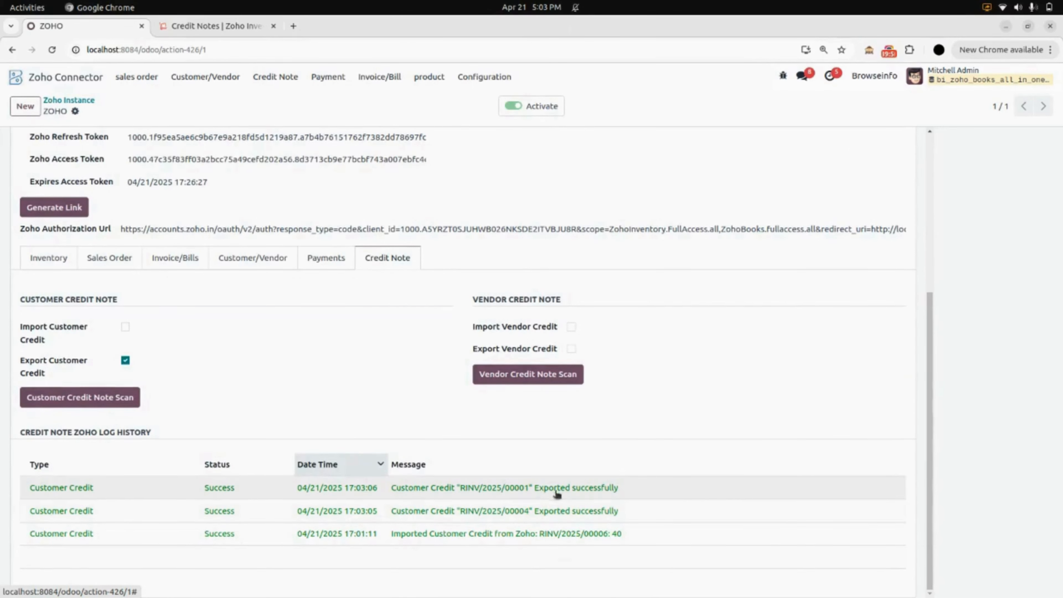
click(620, 487)
scroll(619, 487, down, 10)
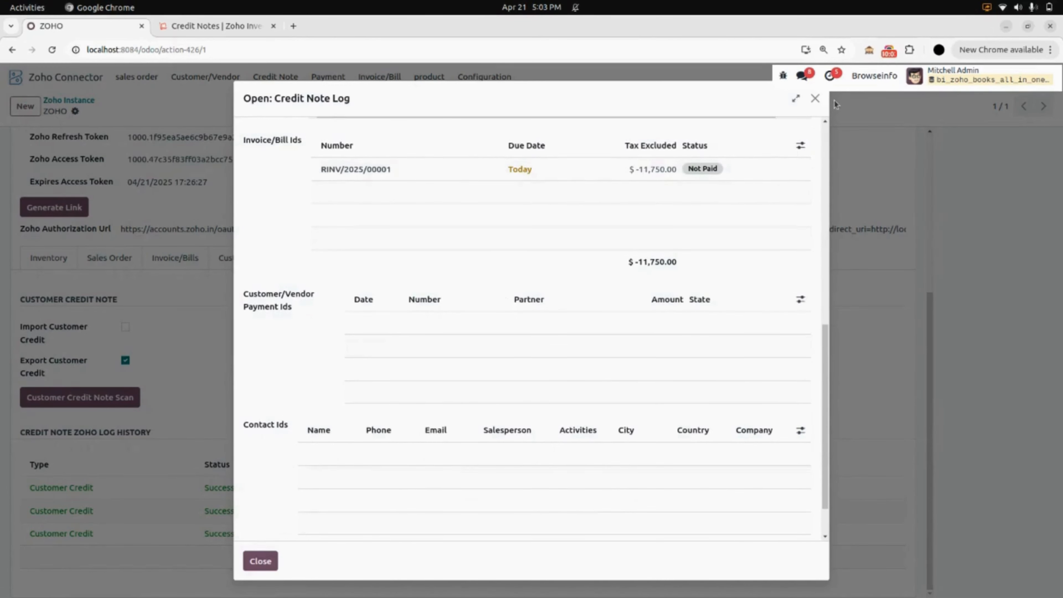
click(814, 100)
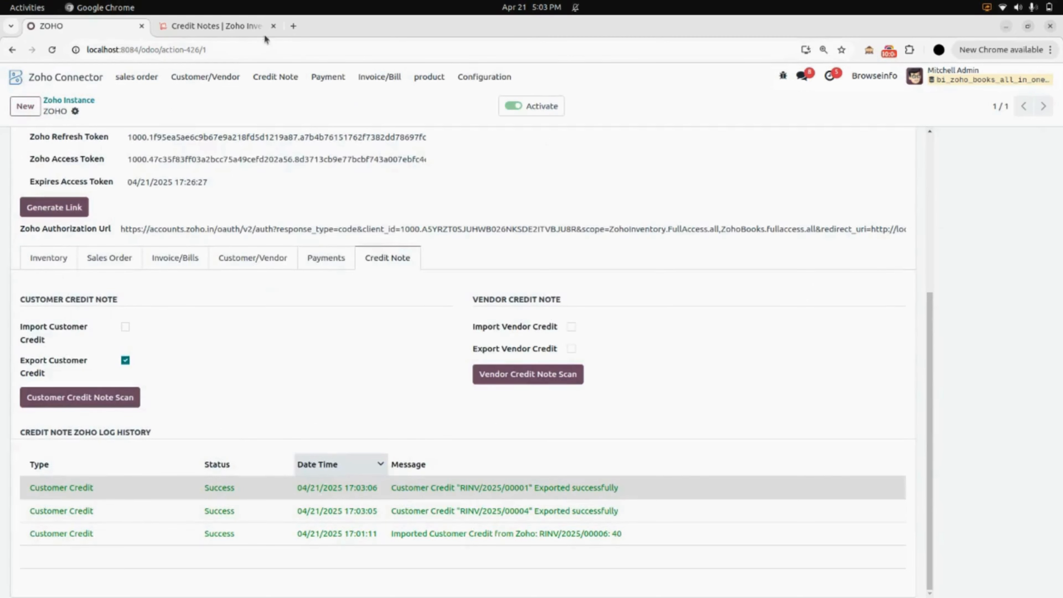
- Switch to Zoho Inventory and review the exported credit notes for Azure Interior and Deco Addict
click(244, 27)
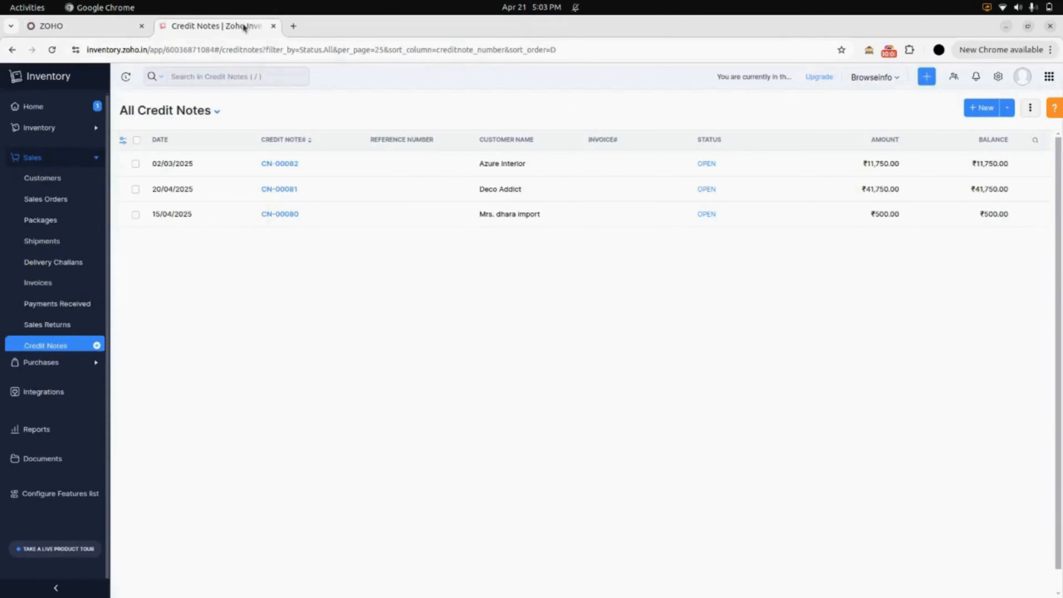
click(489, 171)
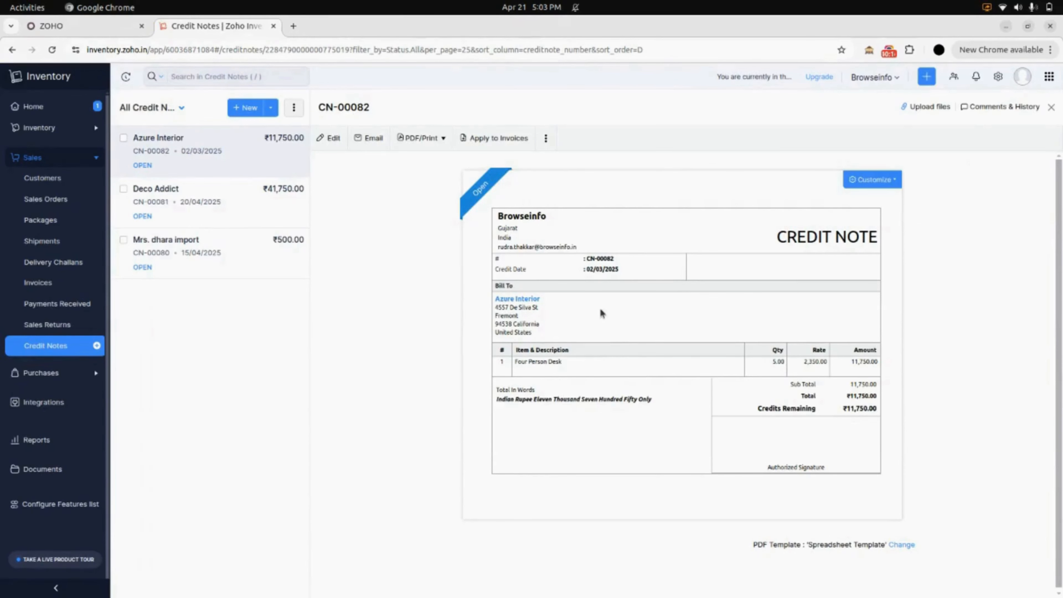
click(221, 214)
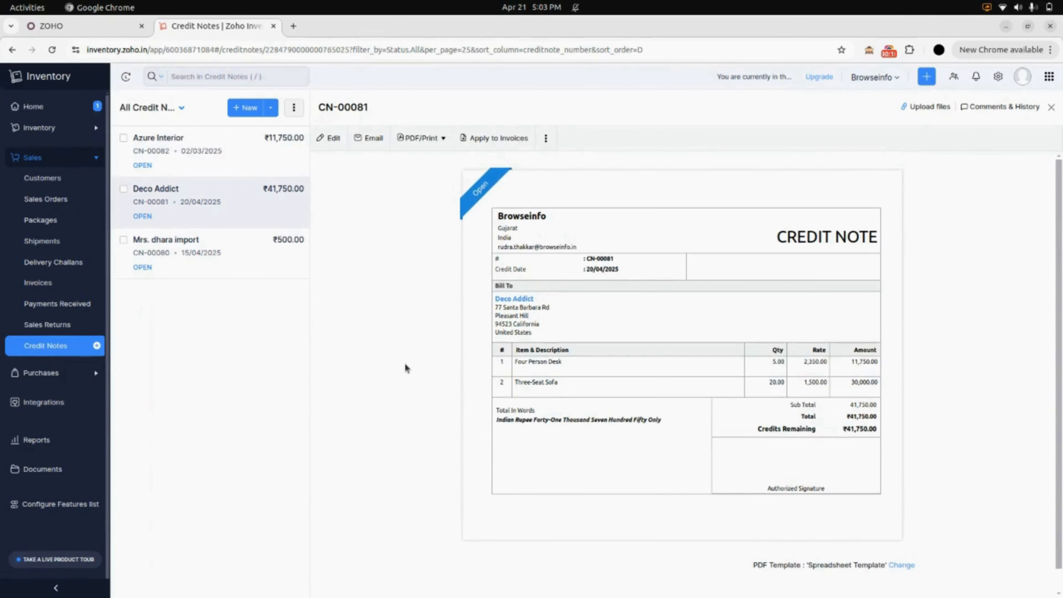
- Back in Odoo's ZOHO instance, enable Import Vendor Credit, disable Export Customer Credit, save, and run the vendor credit note scan
click(111, 30)
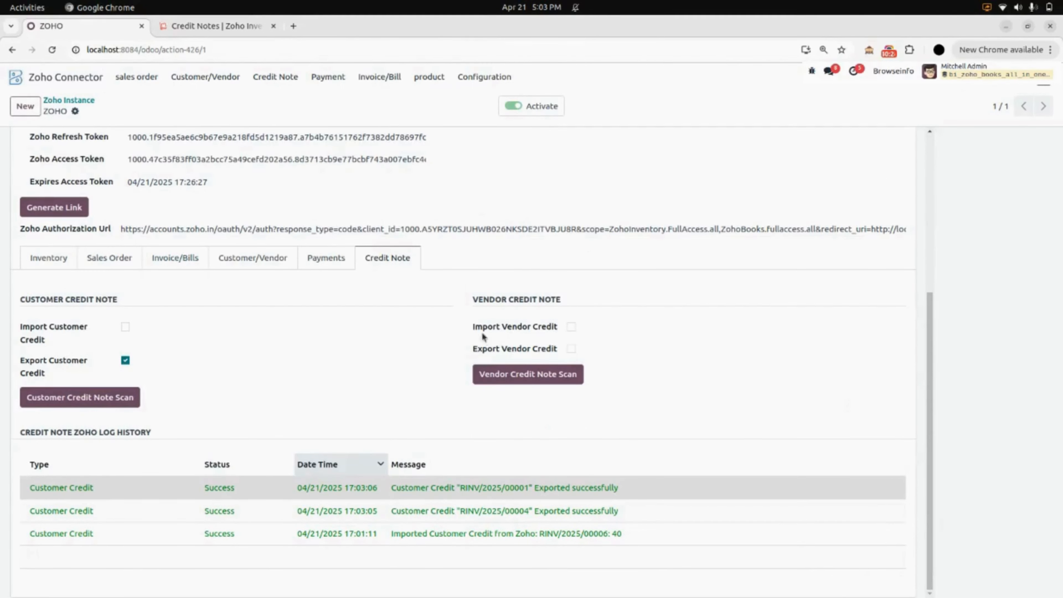
click(571, 327)
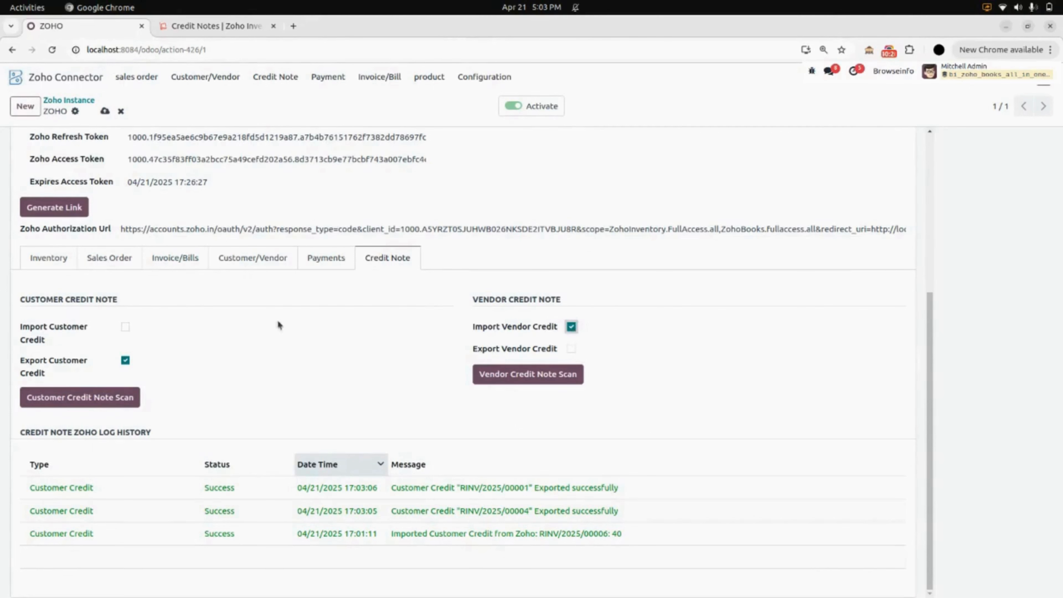
click(126, 361)
click(105, 111)
click(531, 381)
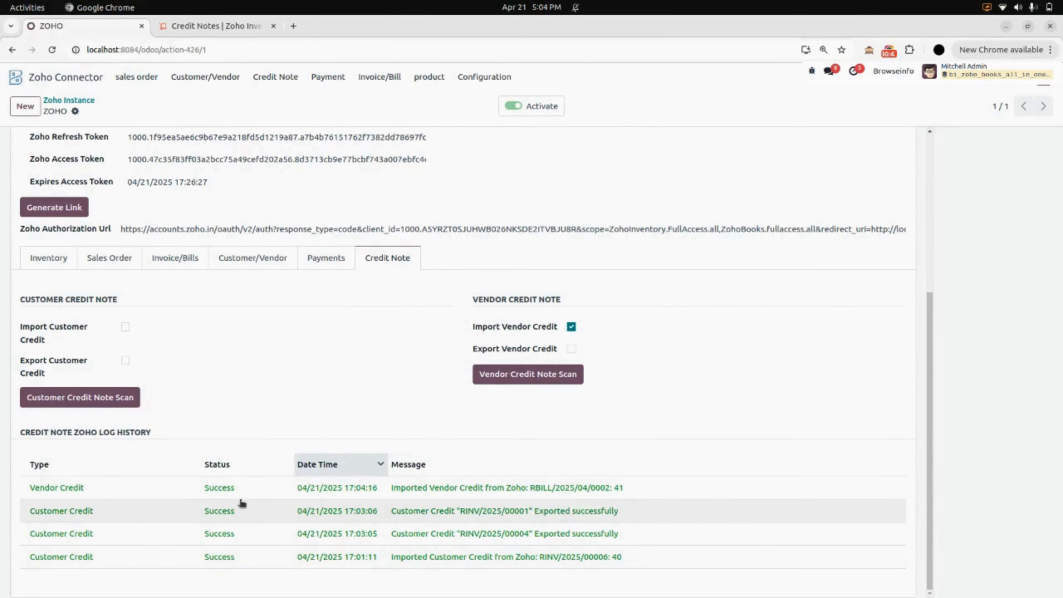
- Open the RBILL/2025/04/0002 import entry in the credit note log history and review its linked vendor credit note
click(362, 482)
scroll(361, 480, down, 10)
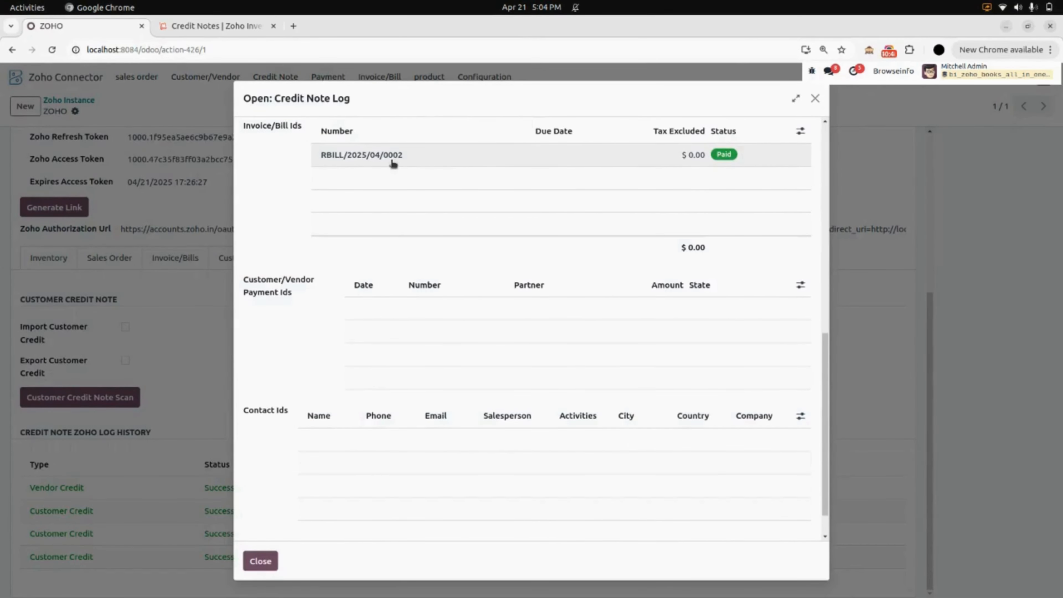
click(816, 98)
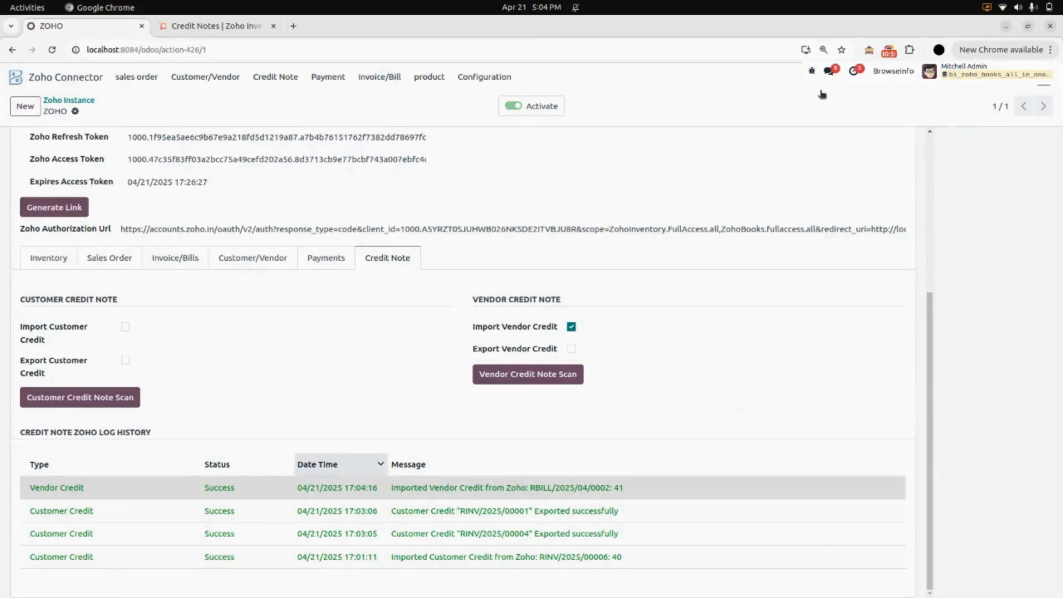
- Open vendor credit note RBILL/2025/04/0002 from the Zoho Connector's vendor credits and review its details
click(268, 78)
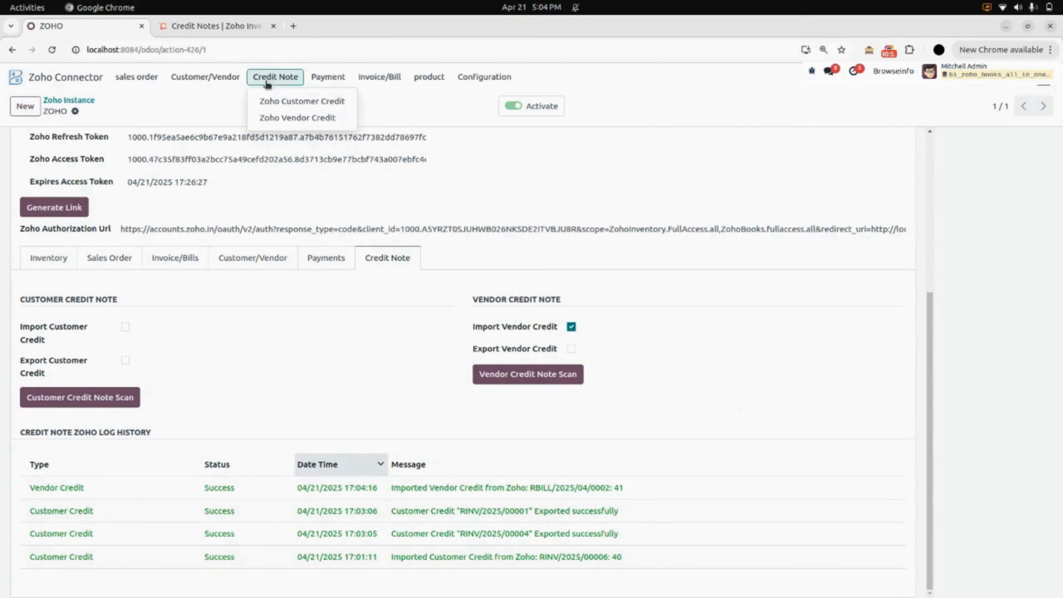
click(280, 119)
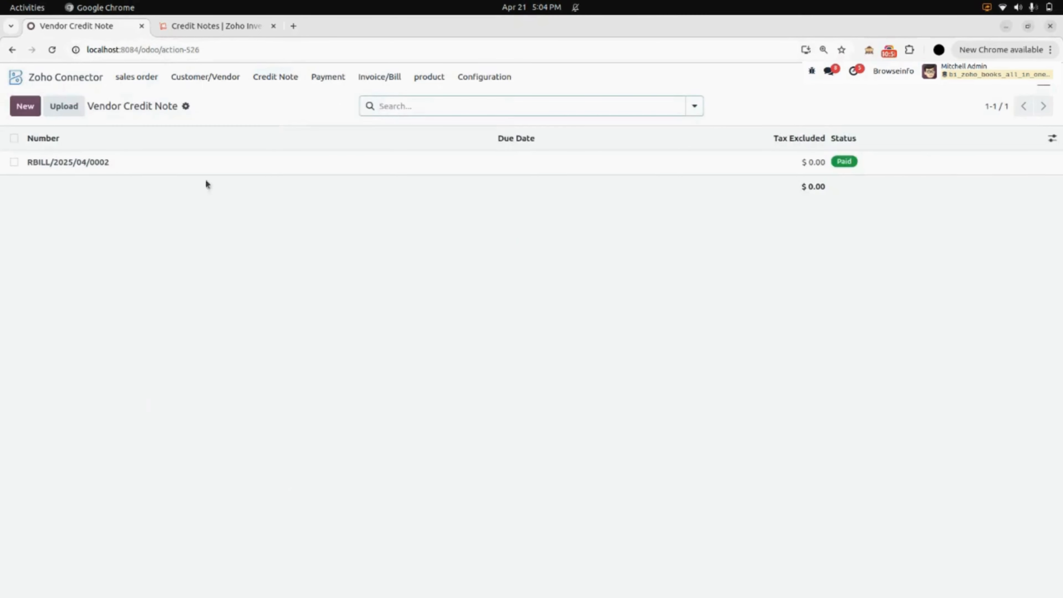
click(118, 170)
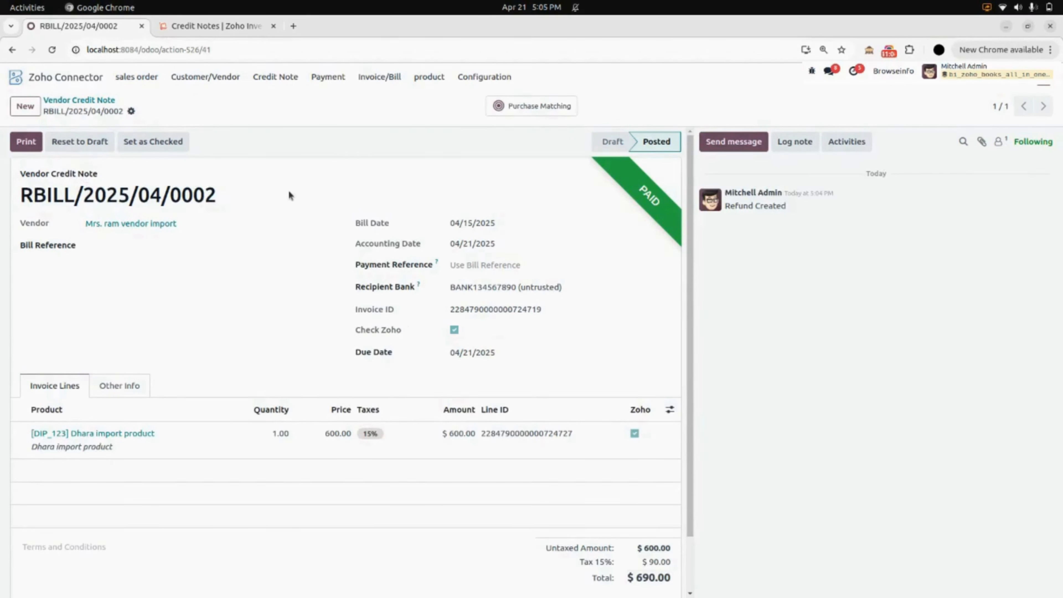
- In the Invoicing app, open RBILL/2025/04/0002 among the vendor refunds and review it
click(65, 78)
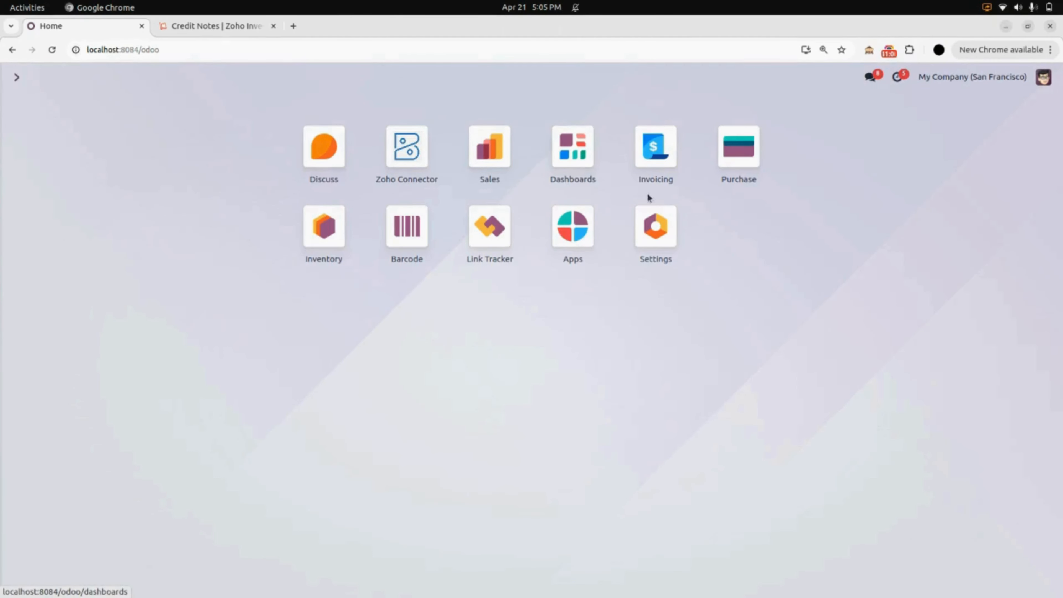
click(668, 145)
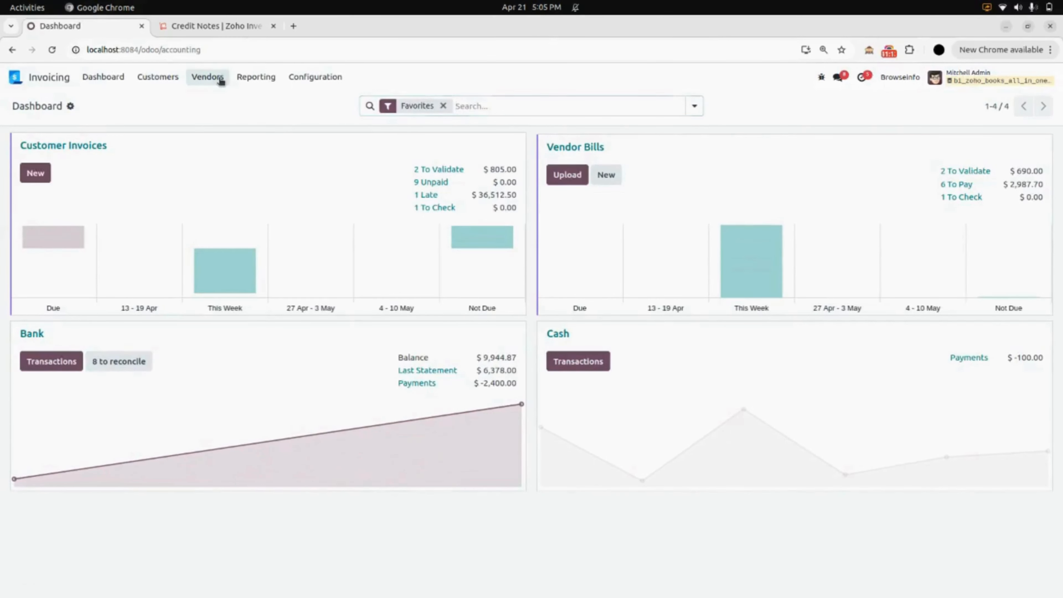
click(208, 77)
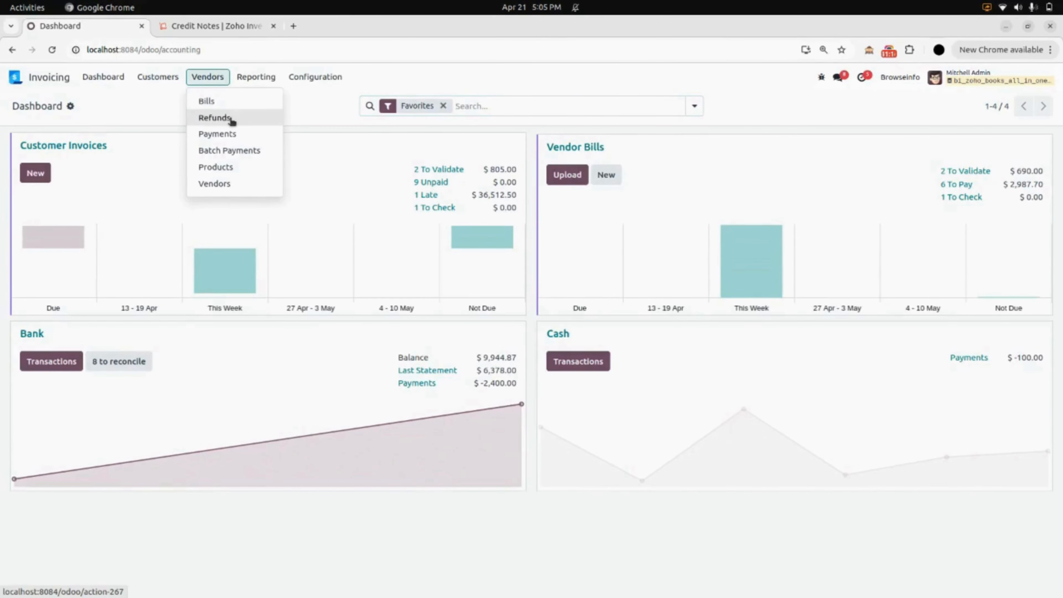
click(214, 118)
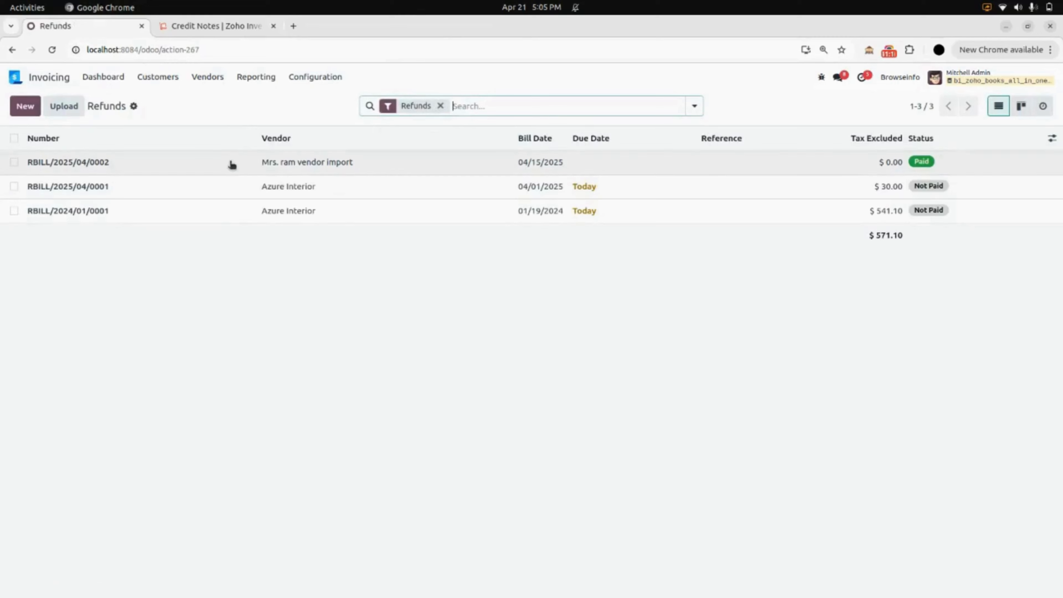
click(228, 161)
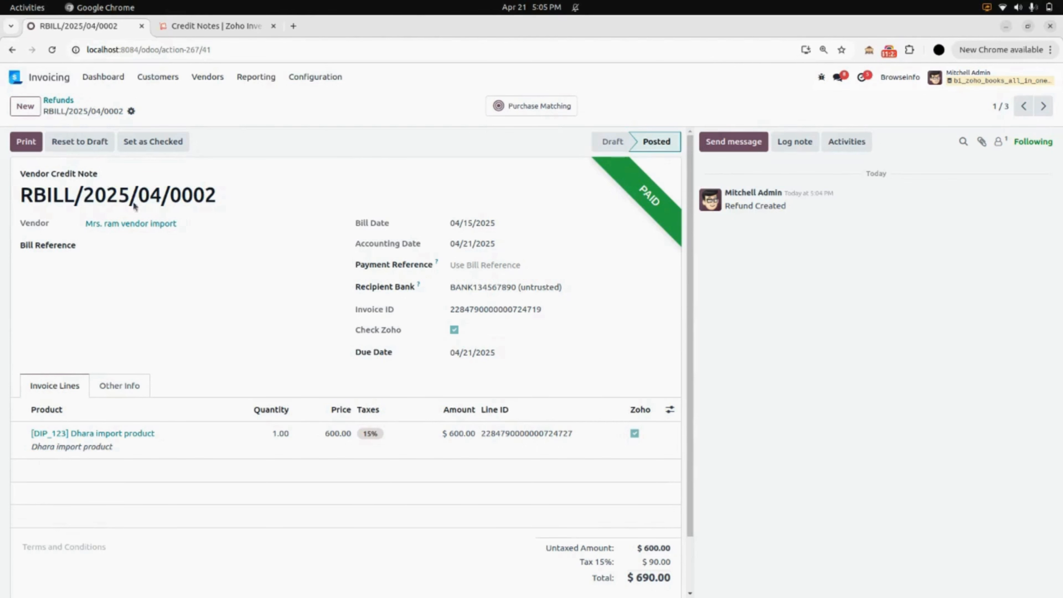
- In the Zoho Connector's ZOHO instance, disable Import Vendor Credit, enable Export Vendor Credit, and save the credit note settings
click(61, 78)
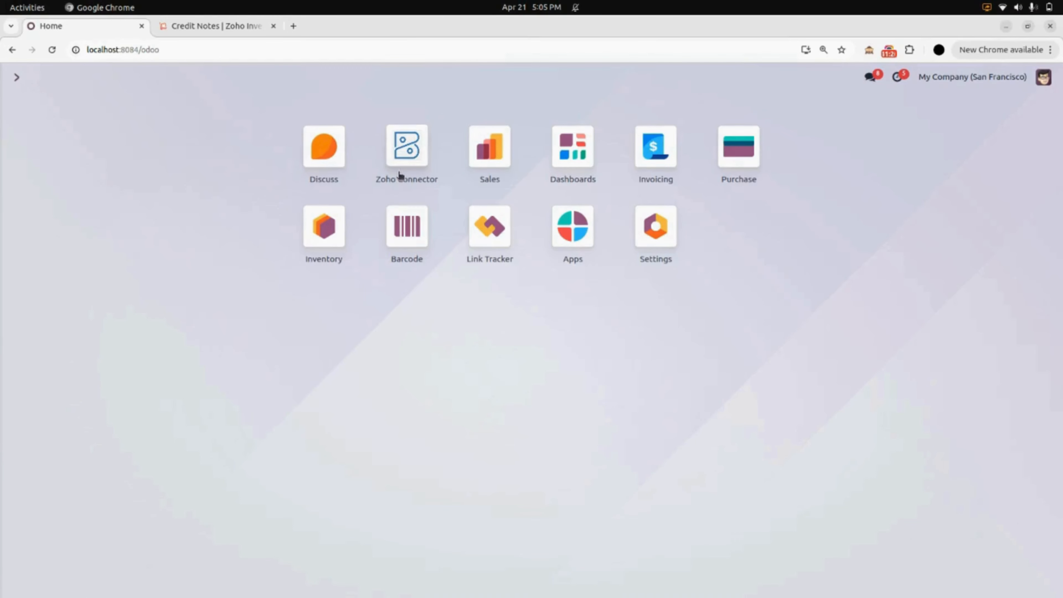
click(417, 158)
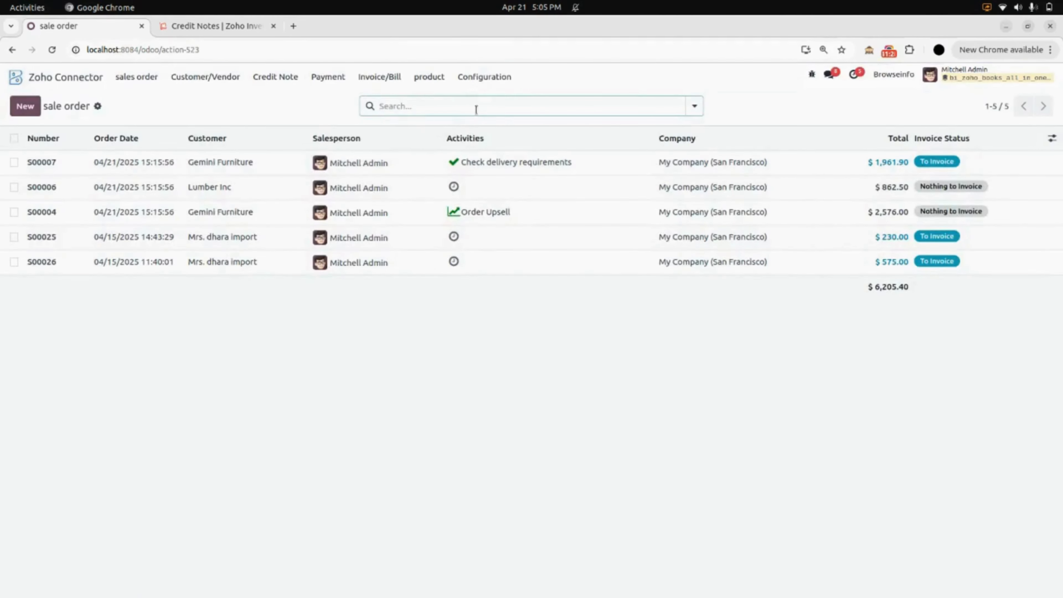
click(492, 83)
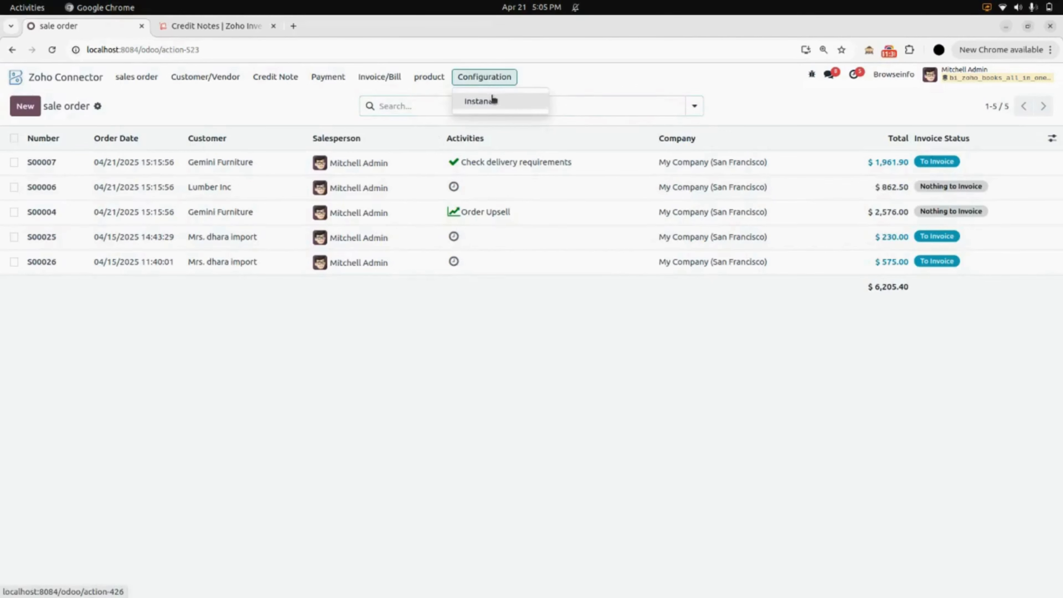
click(492, 99)
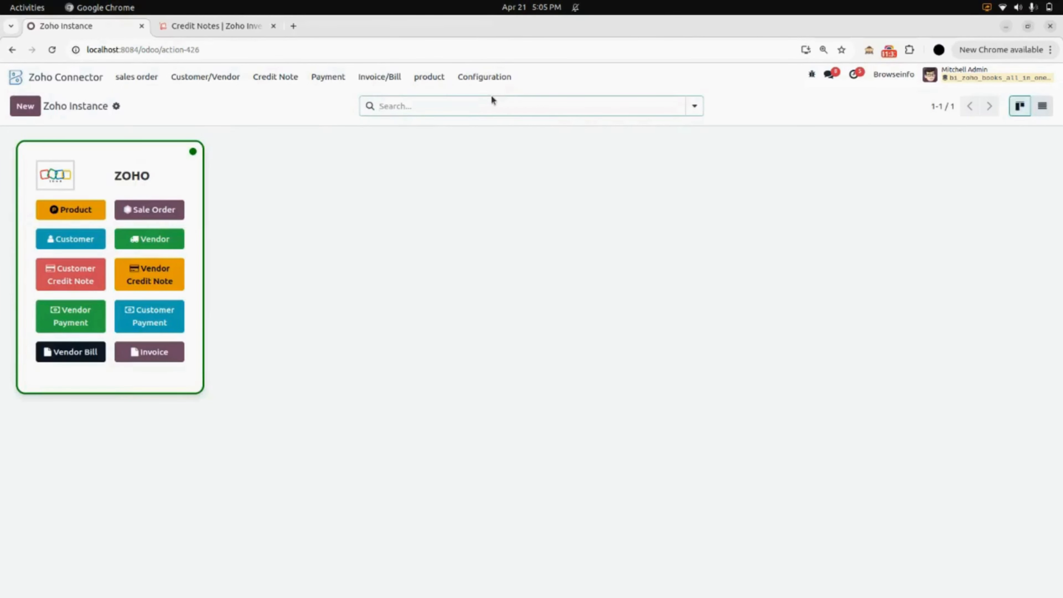
click(182, 179)
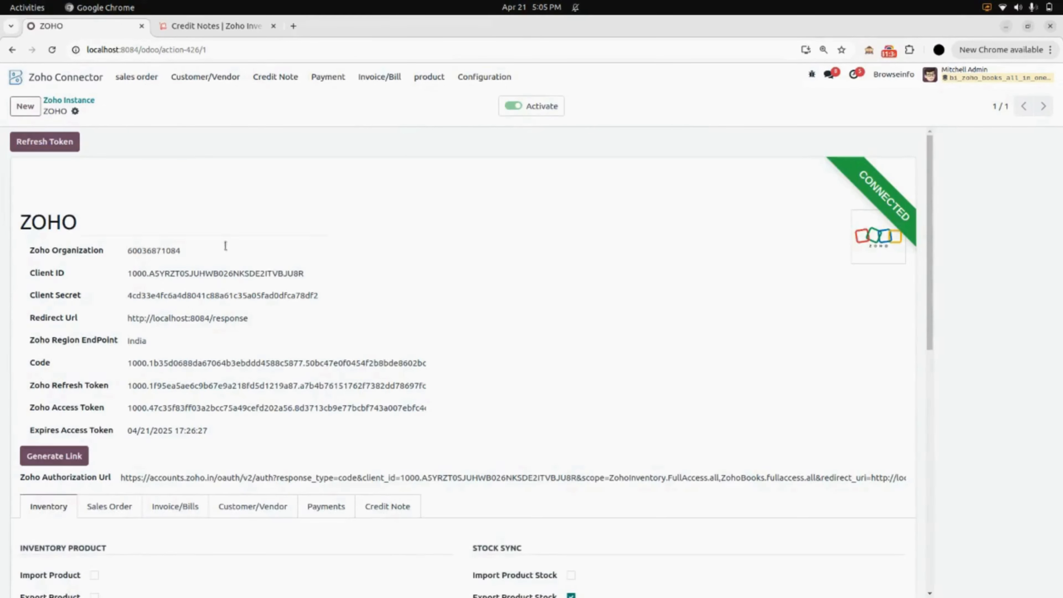
click(379, 504)
scroll(381, 500, down, 5)
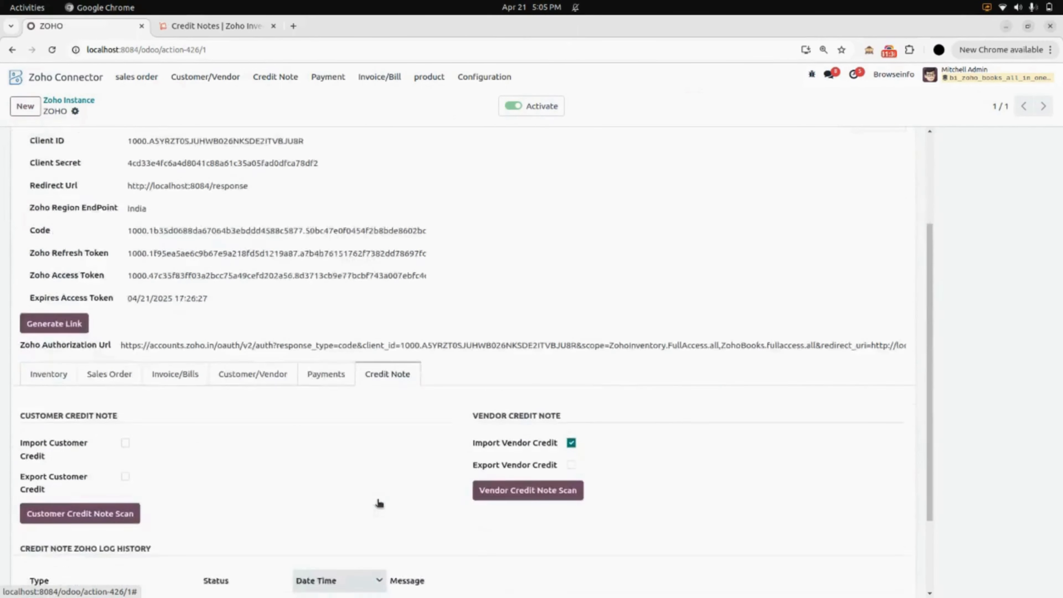
click(571, 326)
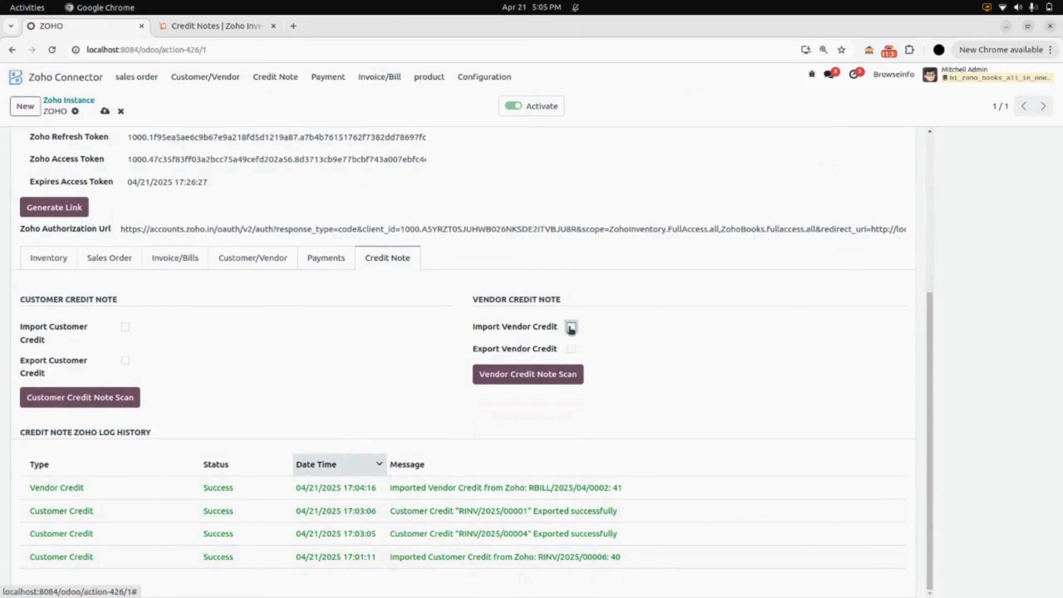
click(572, 349)
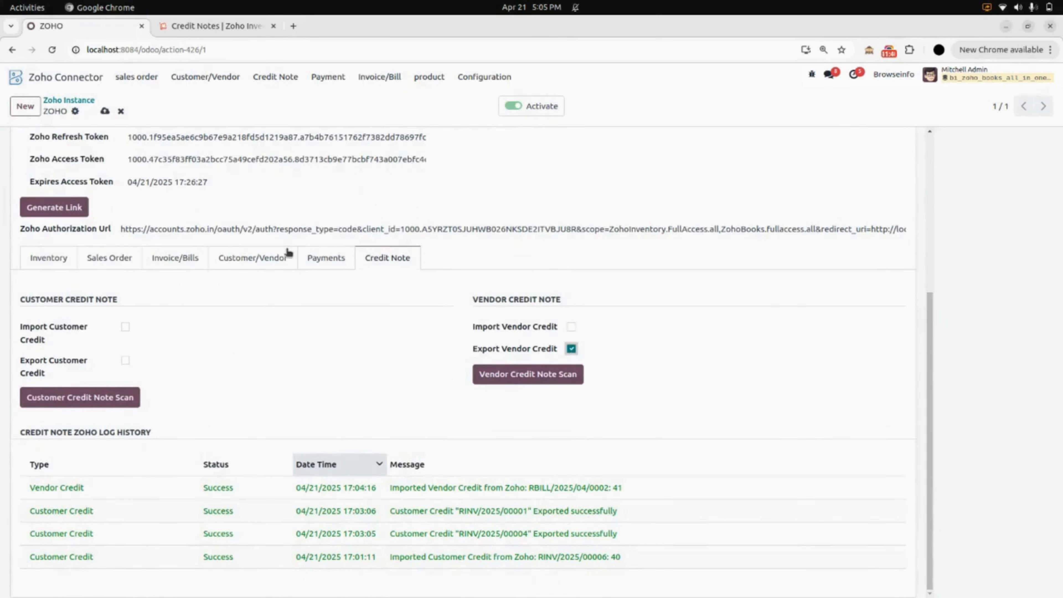
click(105, 111)
- In the Invoicing app's vendor refunds, export Lumber Inc's RBILL/2025/04/0003 to Zoho as a vendor credit note
click(80, 80)
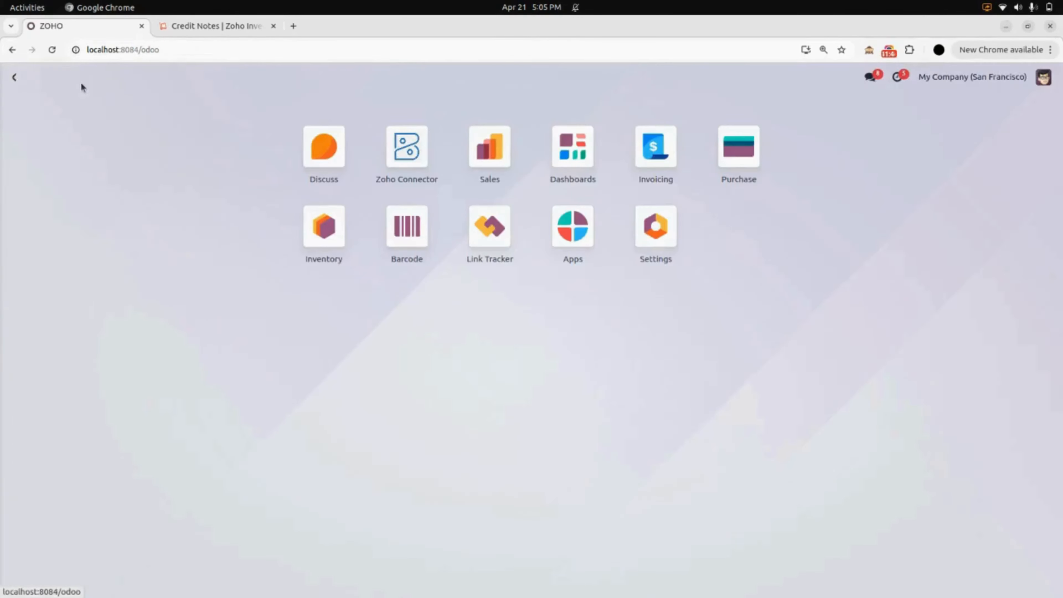
click(669, 158)
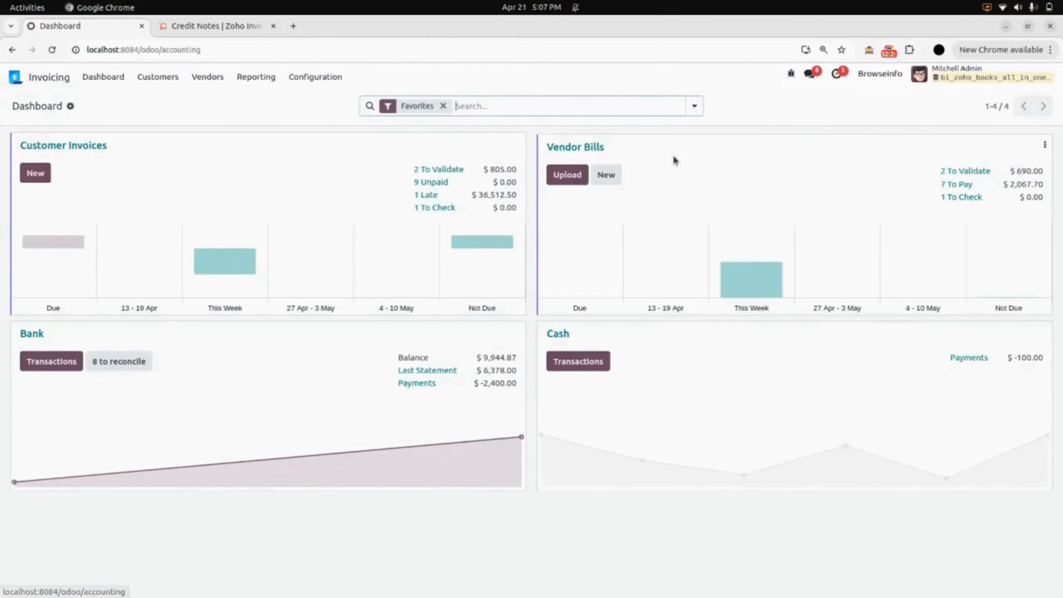
click(221, 79)
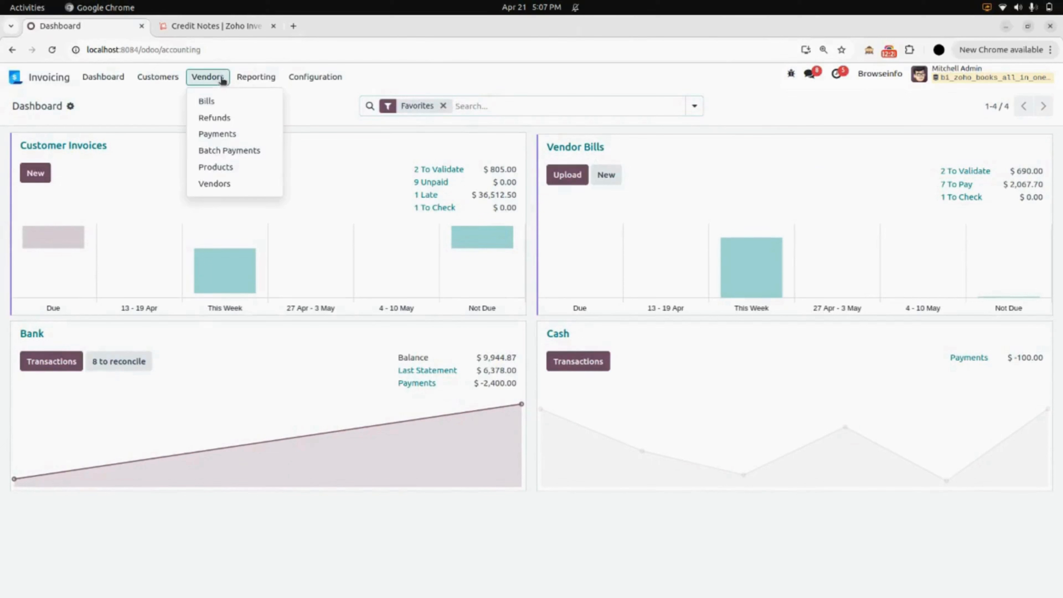
click(221, 117)
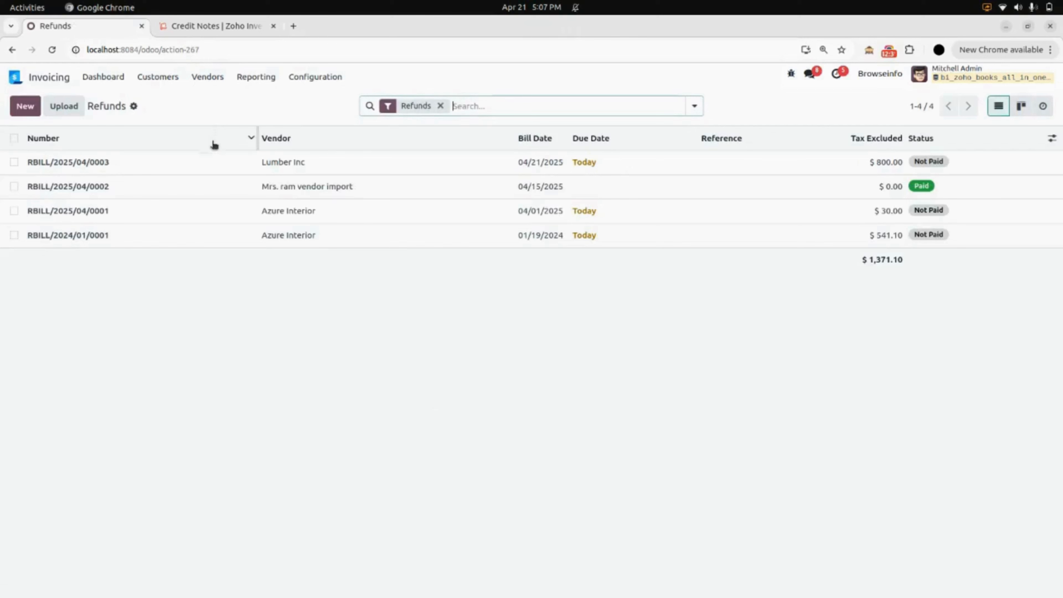
click(15, 162)
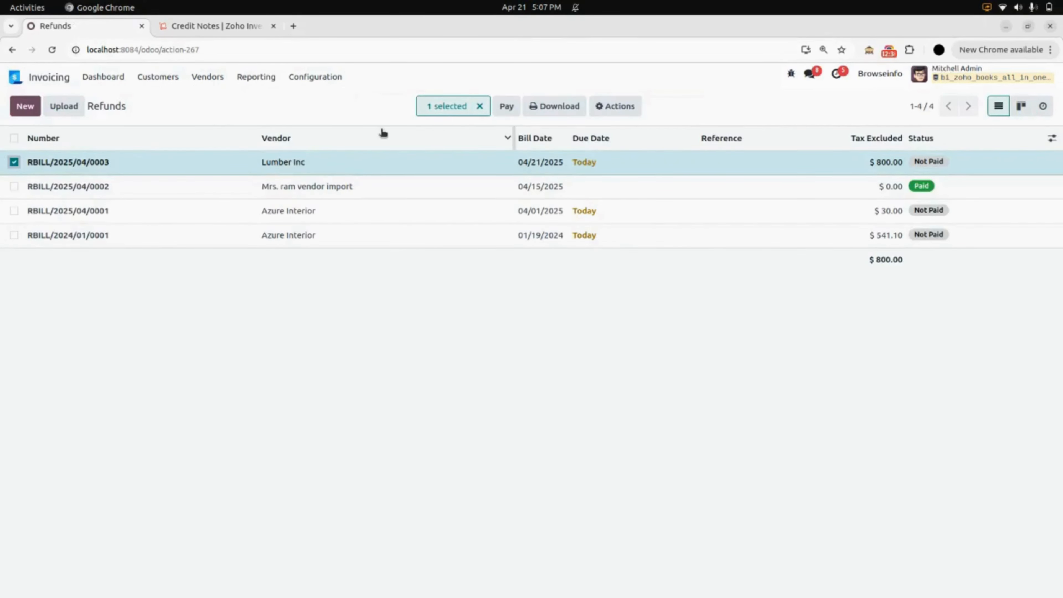
click(629, 107)
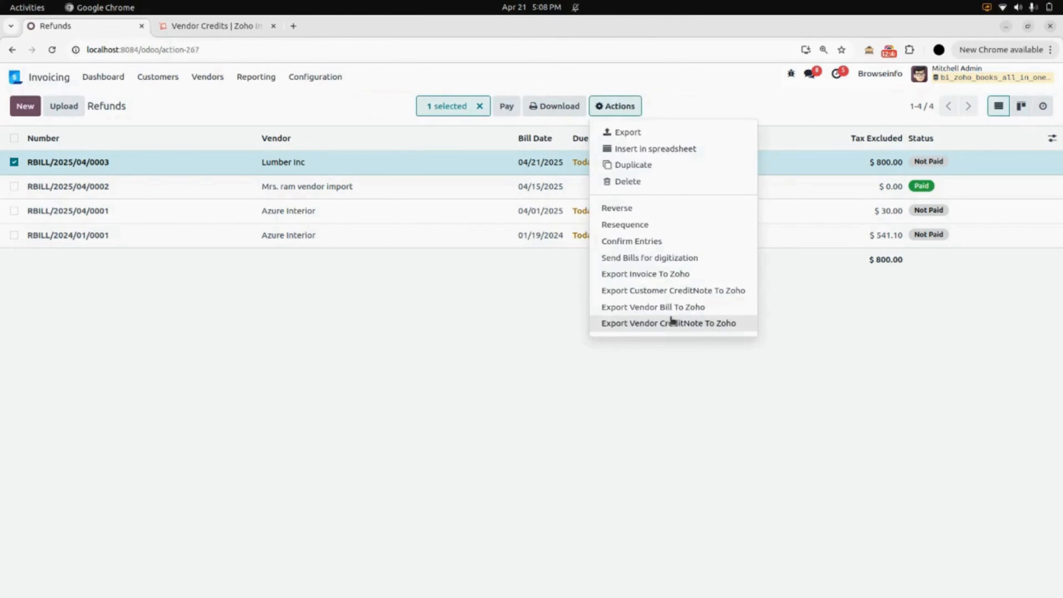
click(671, 323)
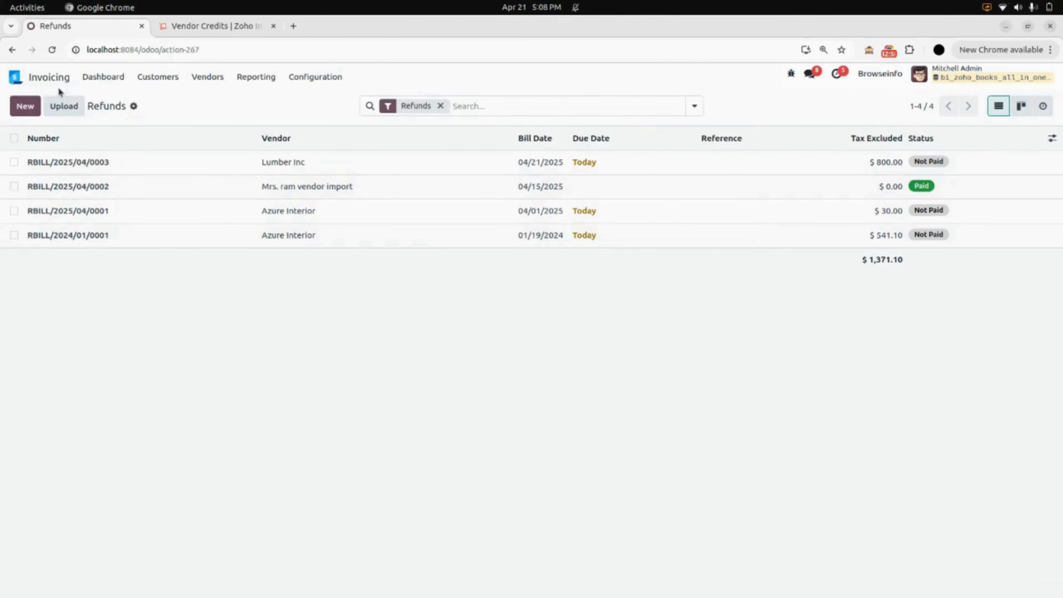
- Return to the Zoho Connector's ZOHO instance and check the credit note log history for the vendor credit export
click(49, 77)
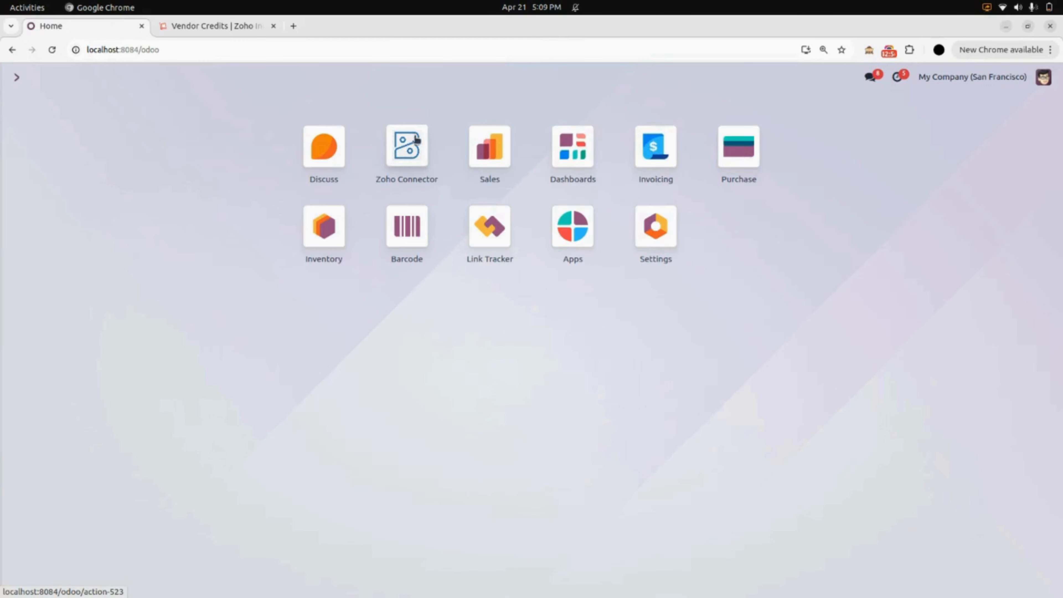
click(408, 144)
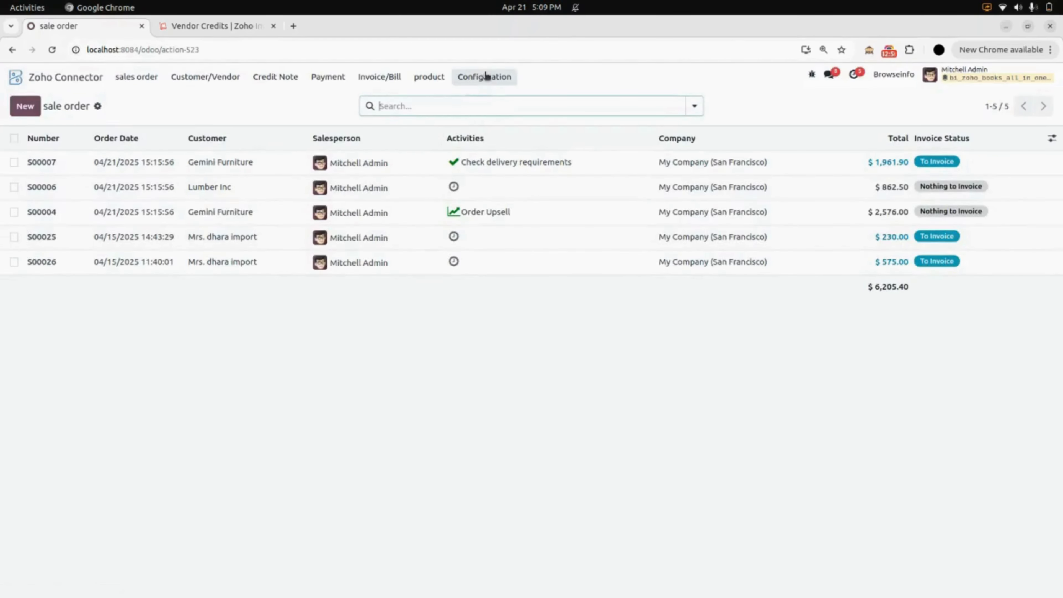
click(486, 77)
click(500, 103)
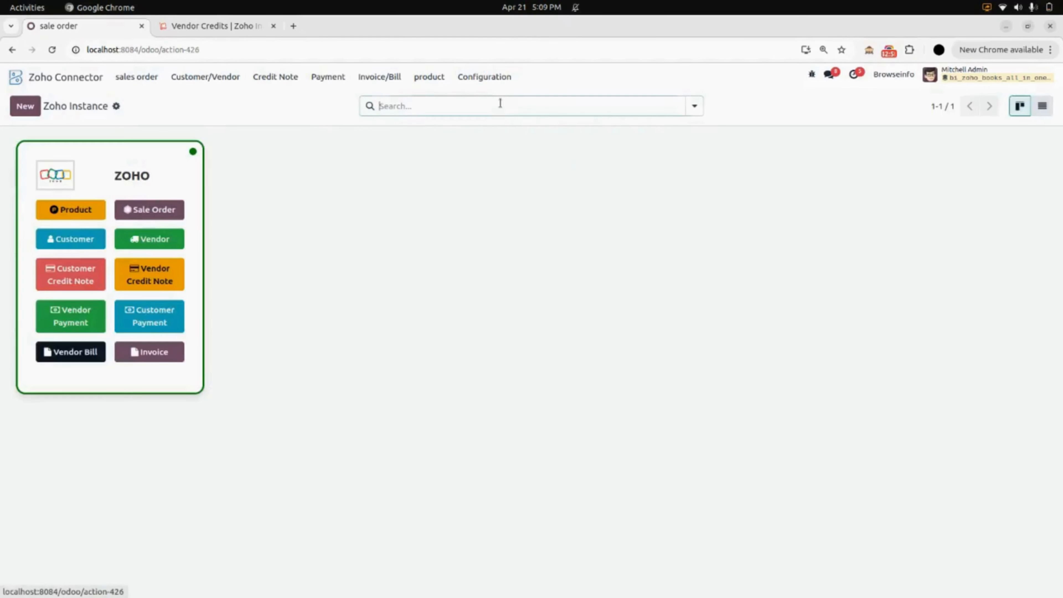
click(176, 191)
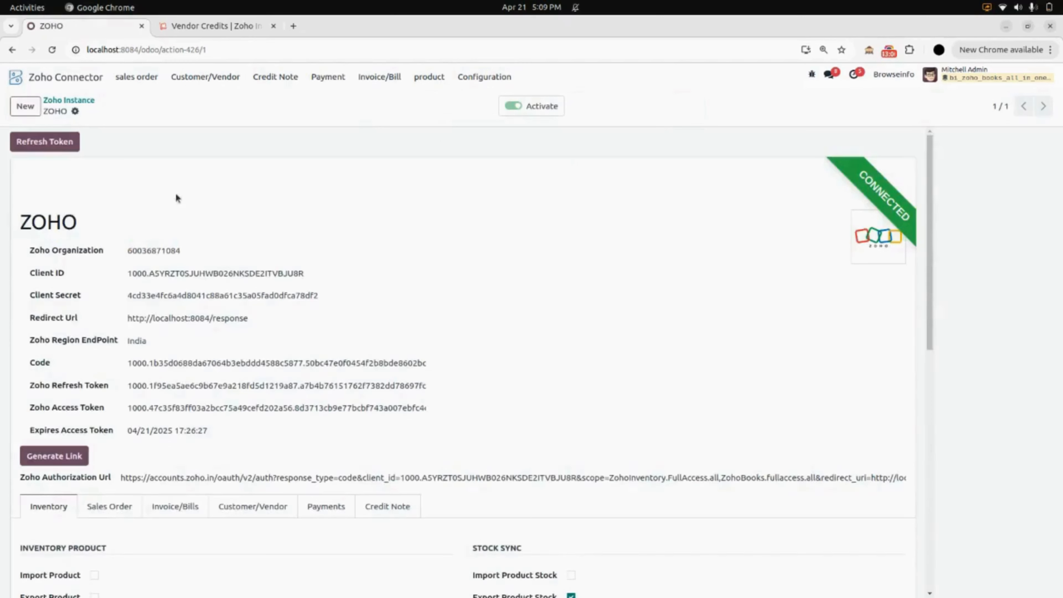
scroll(236, 257, down, 6)
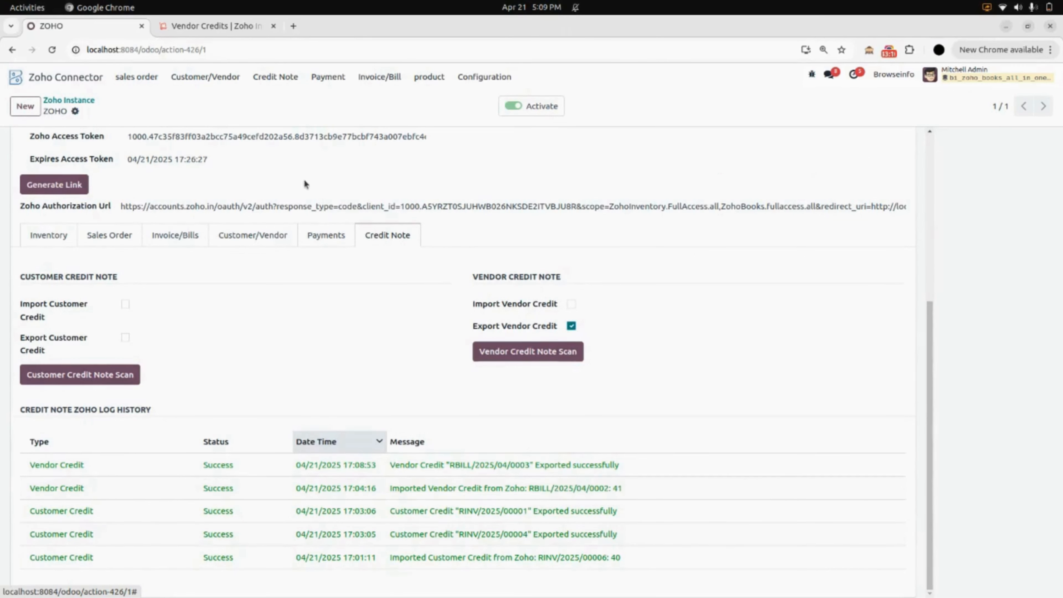
- Switch to Zoho Inventory, refresh the vendor credits, review RBILL/2025/04/0003 for Lumber Inc, and return to Odoo's home screen
click(223, 26)
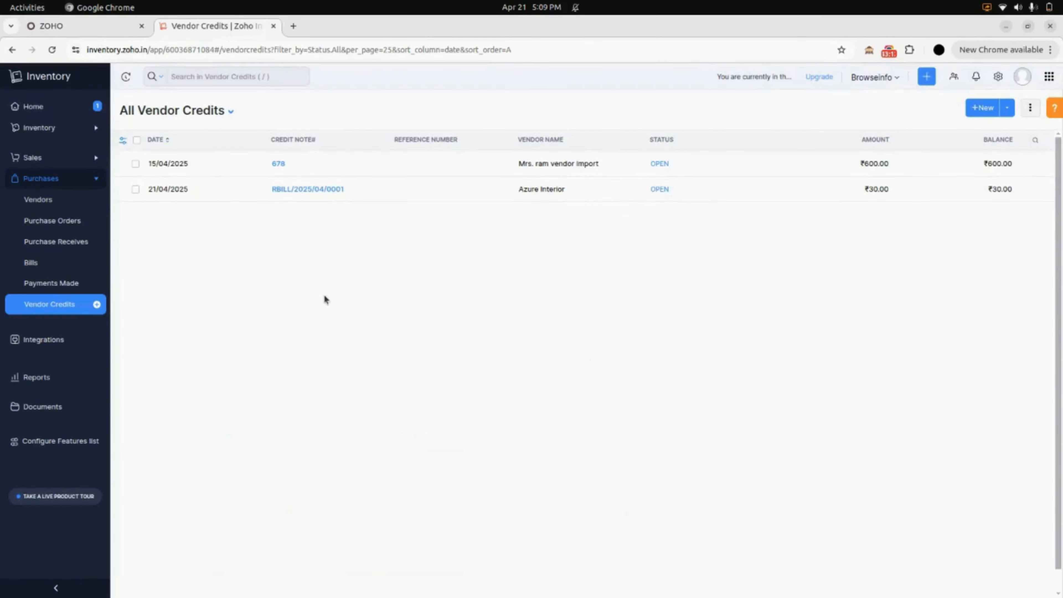
key(F5)
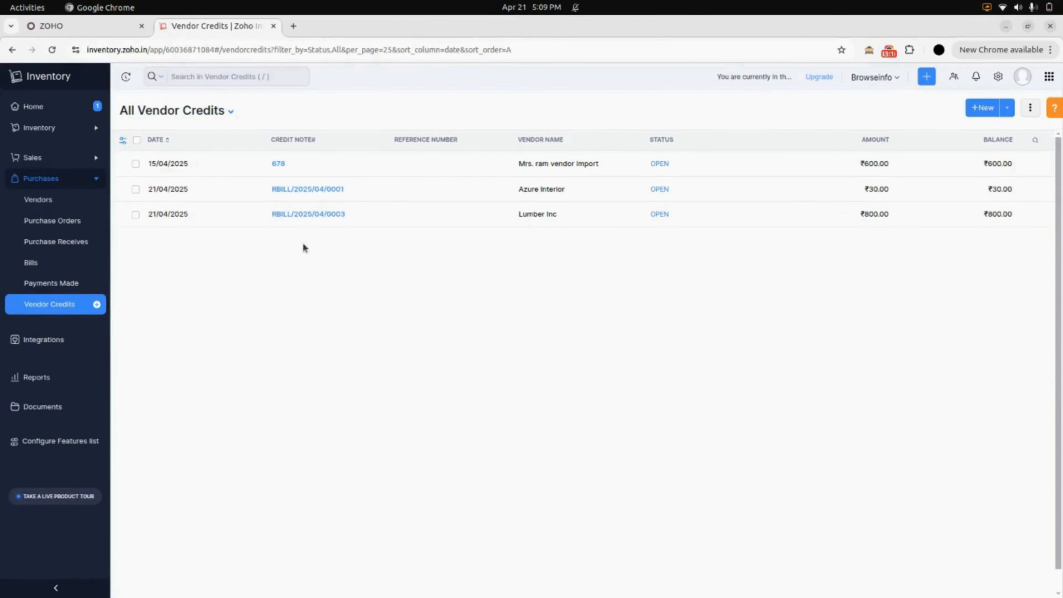
click(303, 216)
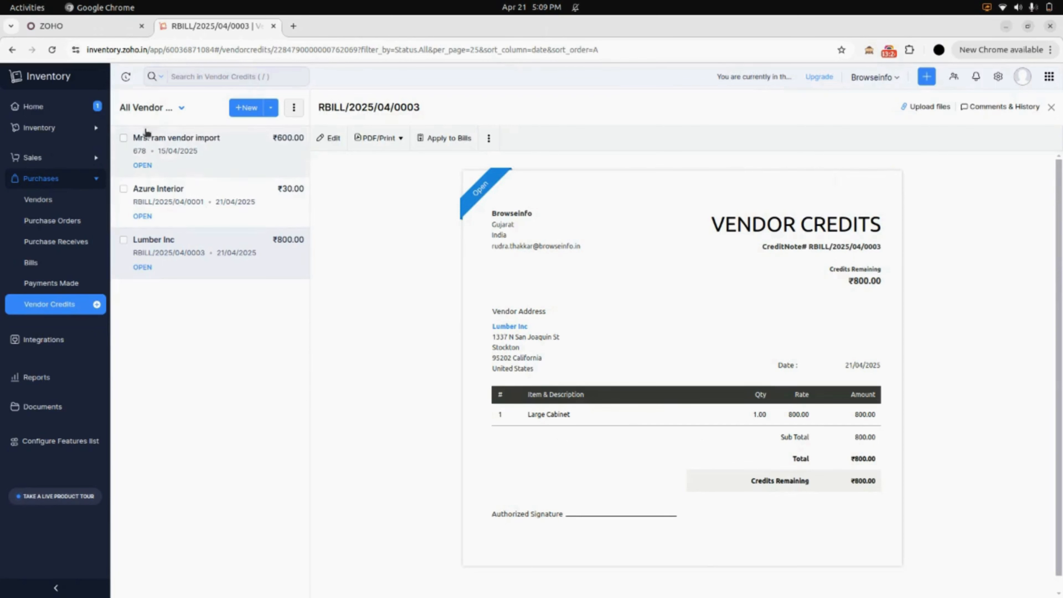
click(85, 34)
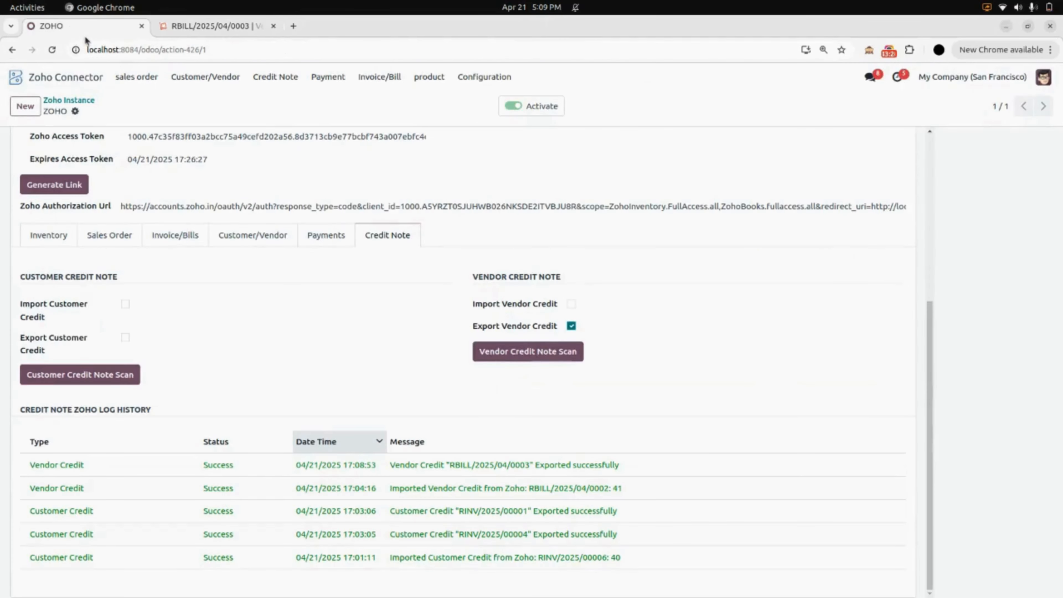
click(81, 77)
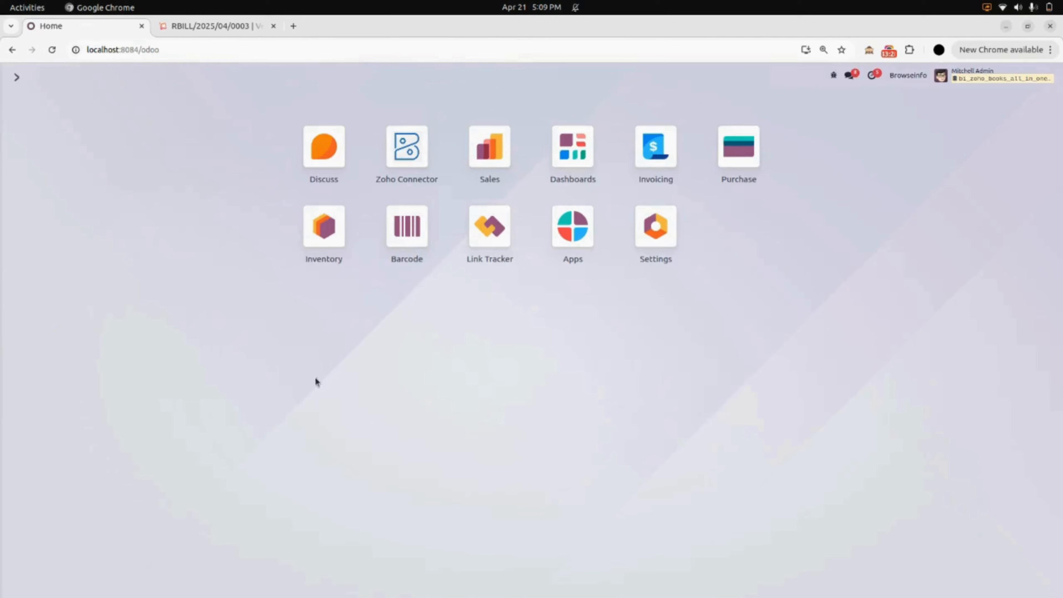